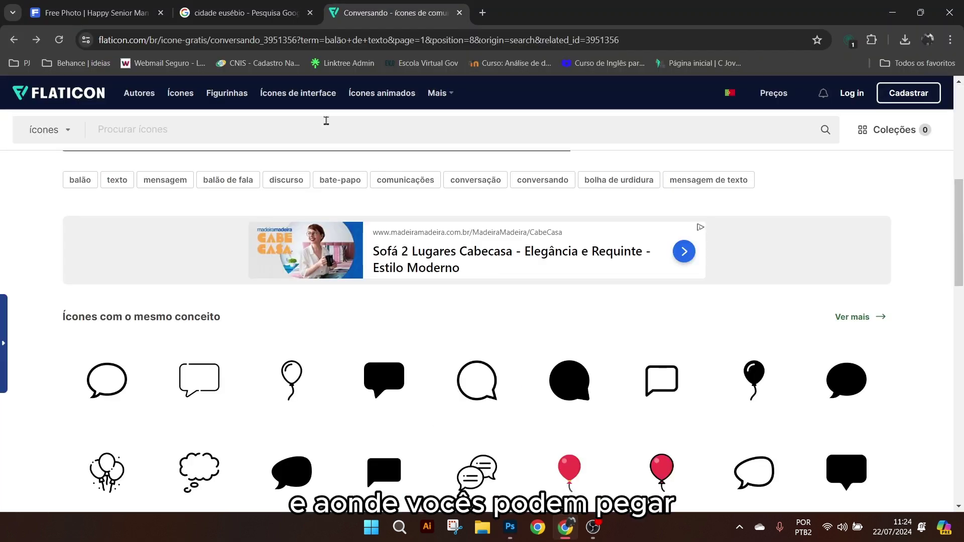
- Browse the Freepik results for "homem idoso sorrindo" and open the free photo of the smiling senior man with glasses and blue shirt
click(94, 12)
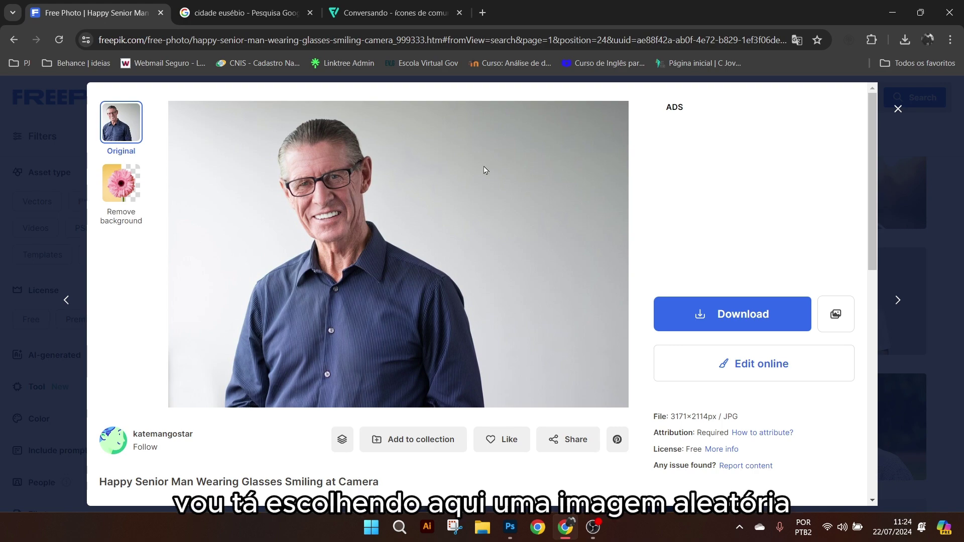
click(898, 109)
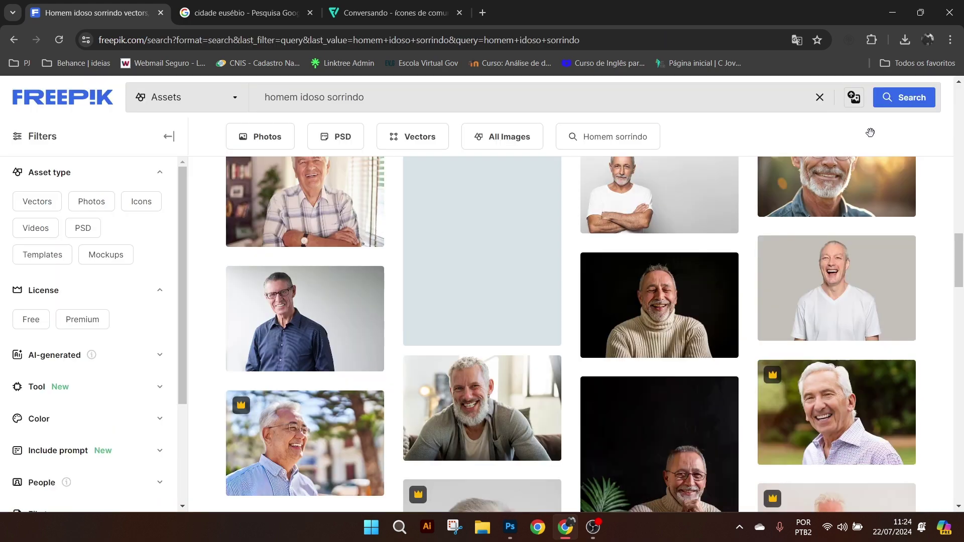
scroll(452, 401, down, 10)
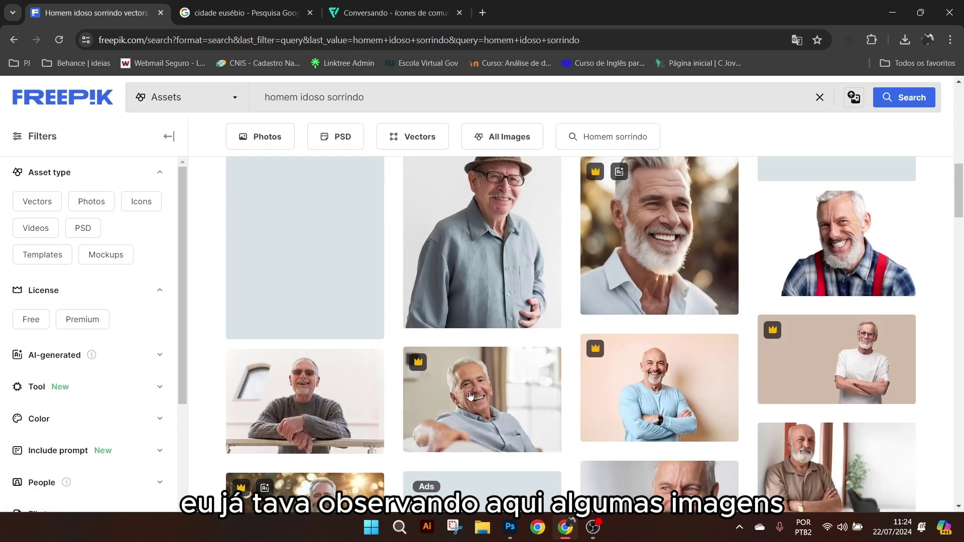
scroll(472, 344, down, 6)
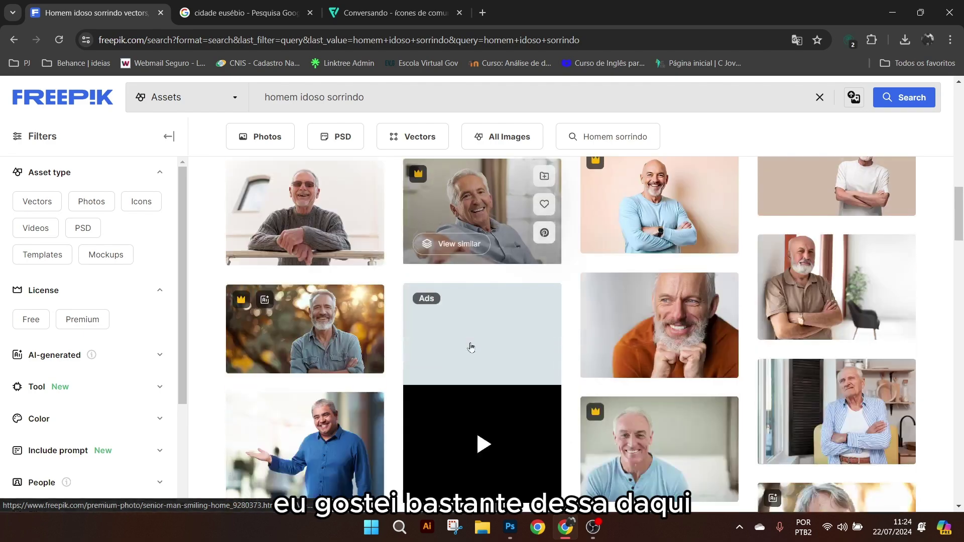
scroll(329, 404, down, 2)
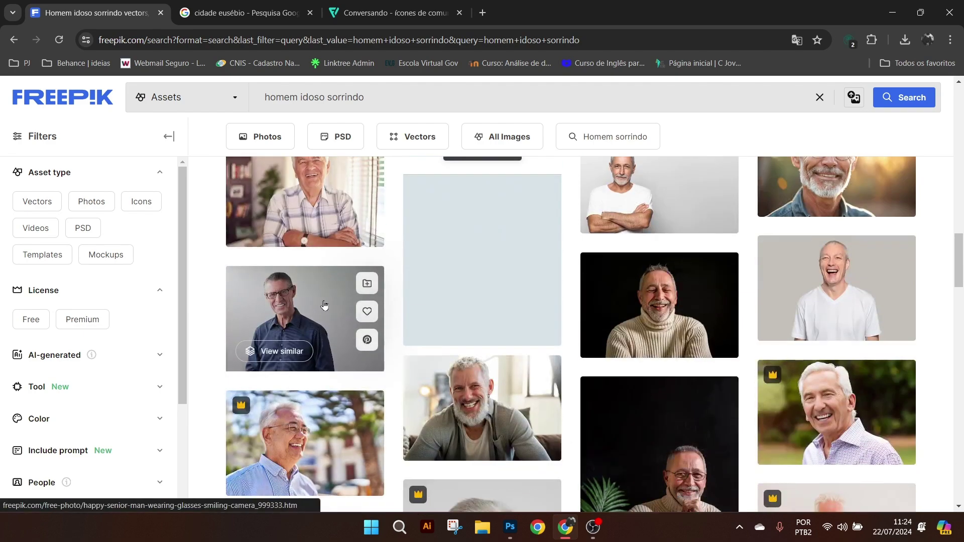
click(323, 303)
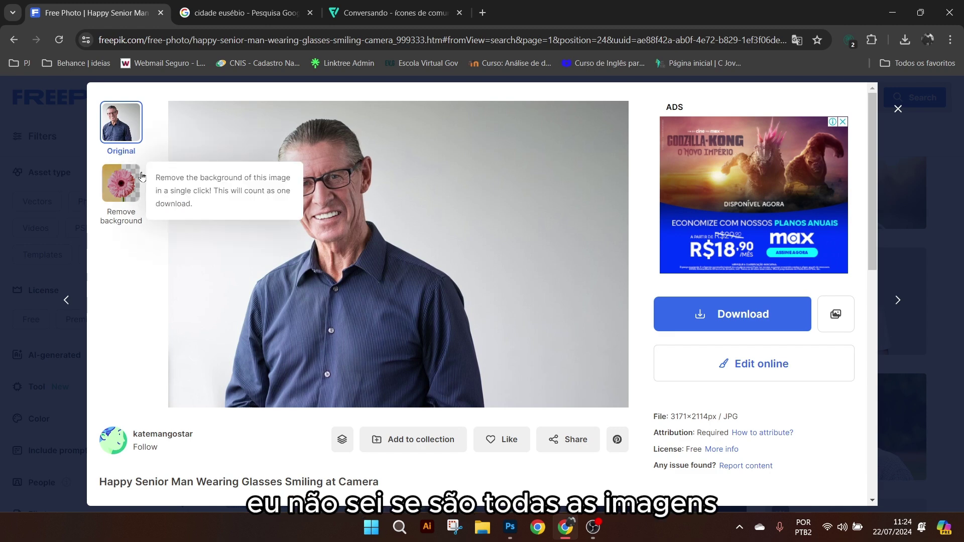
- Remove the photo's background, download it as a PNG and show the file in its download folder
click(140, 188)
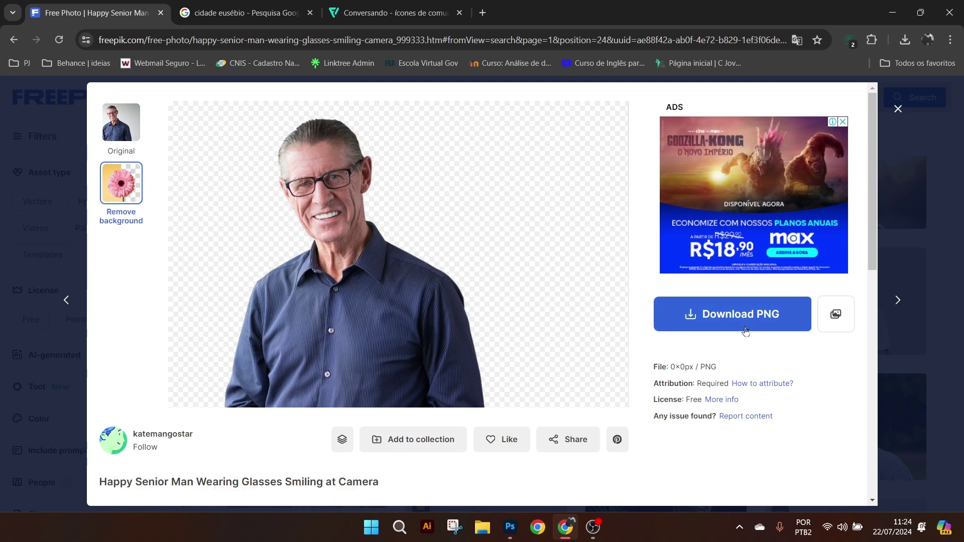
click(726, 310)
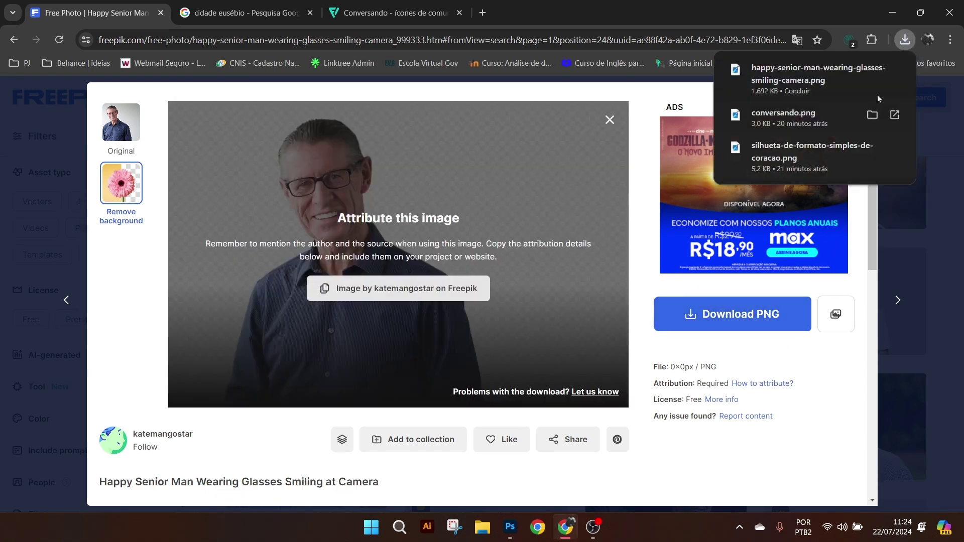
click(872, 70)
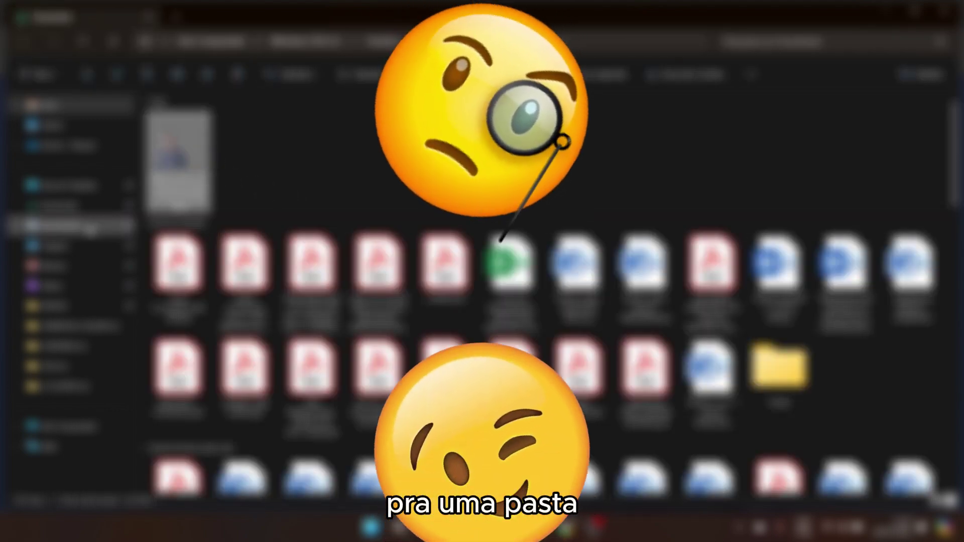
- Create the folder "aula phtoshop politica" inside Imagens and paste the downloaded senior man PNG into it
click(86, 226)
click(63, 246)
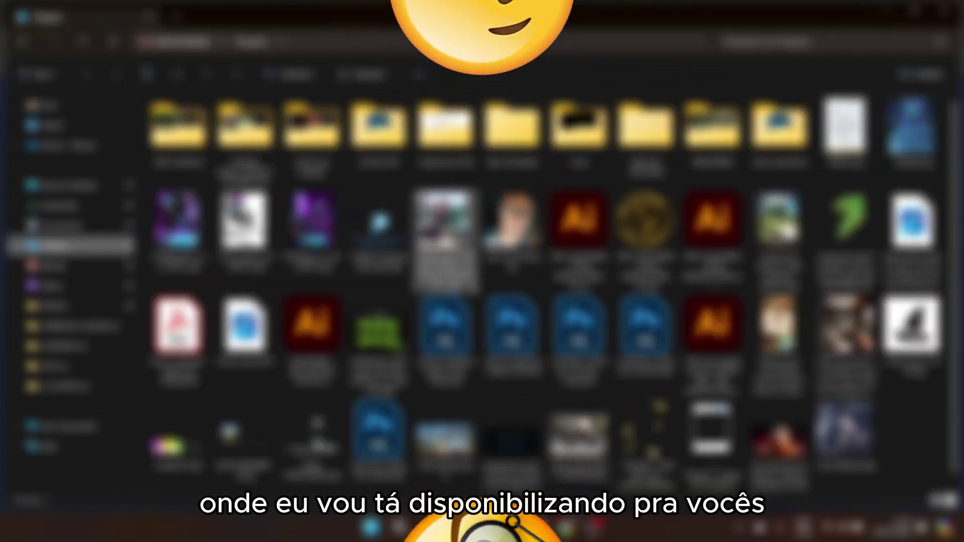
scroll(447, 302, down, 1)
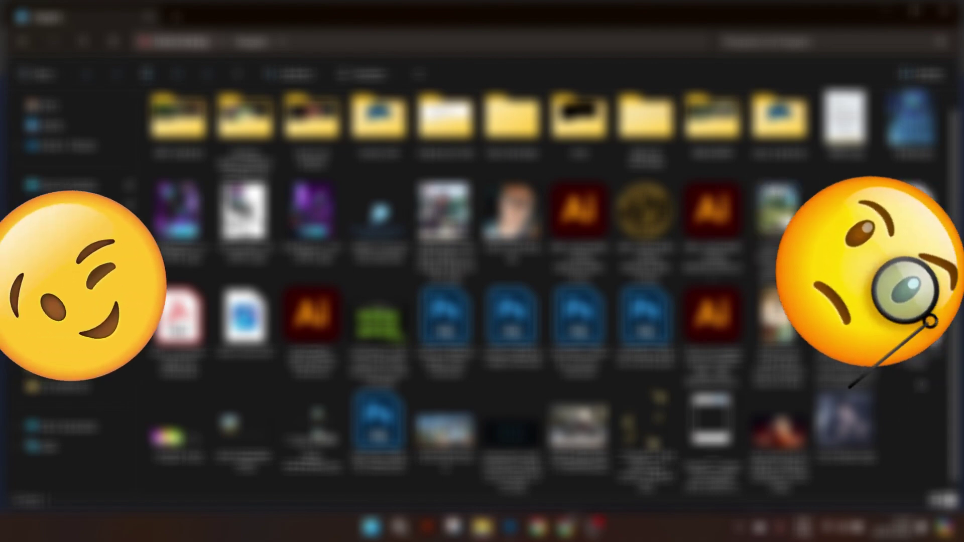
right_click(902, 425)
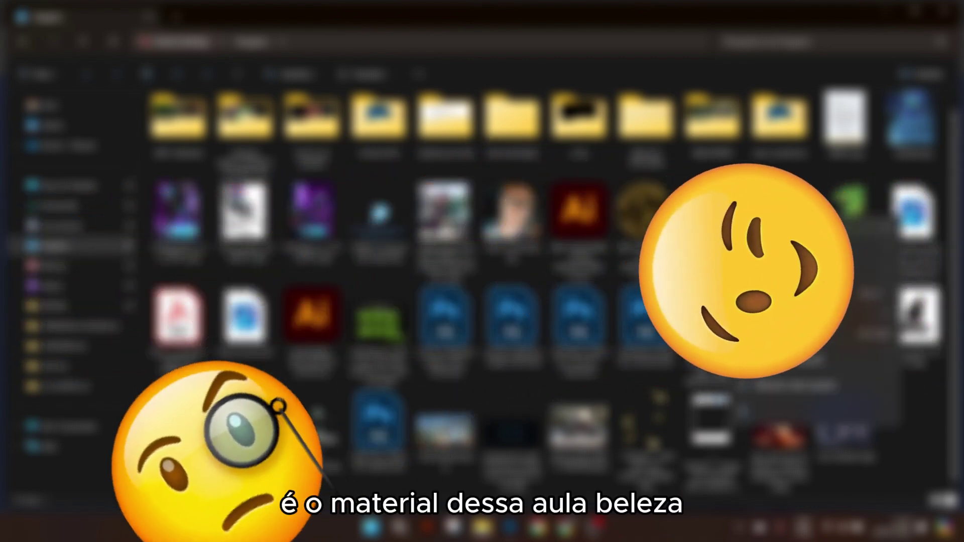
mouse_move(783, 314)
click(582, 71)
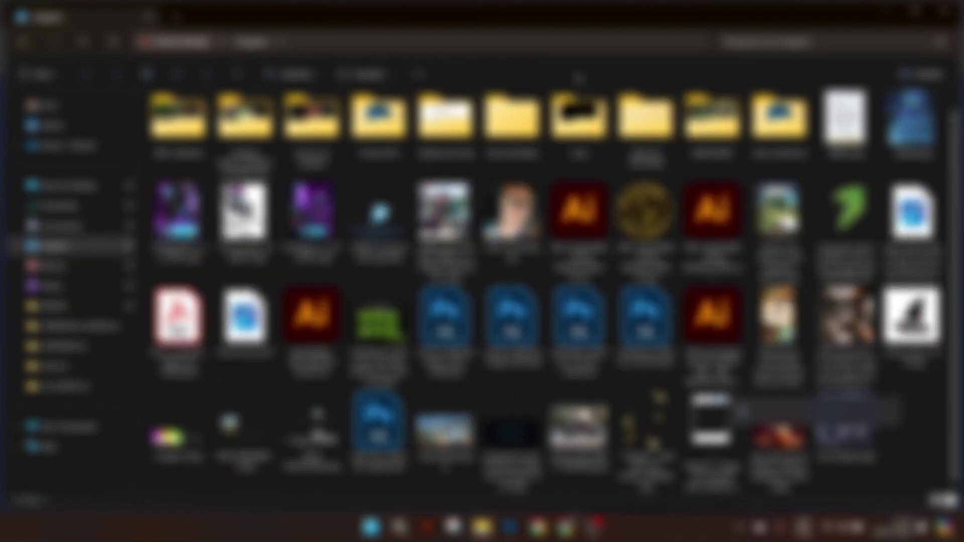
key(Return)
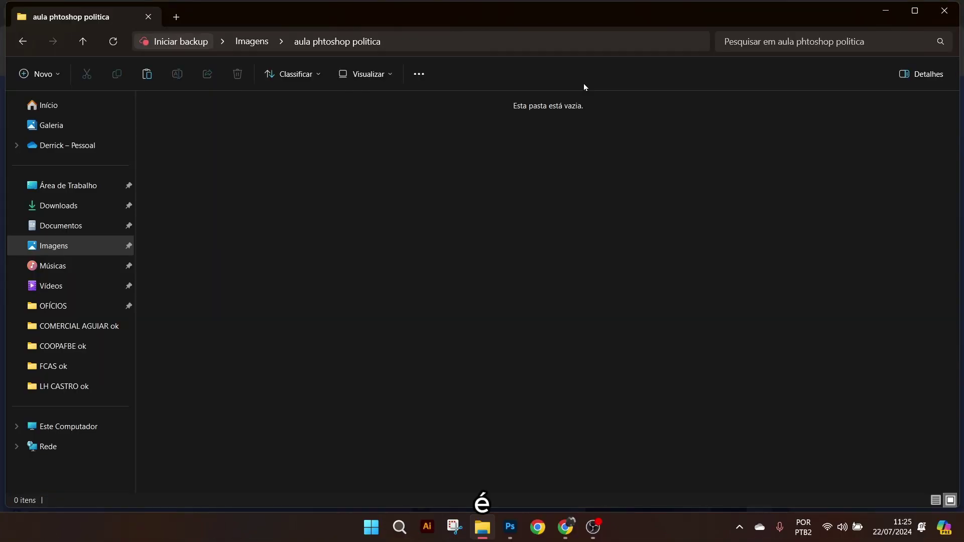
key(ctrl+v)
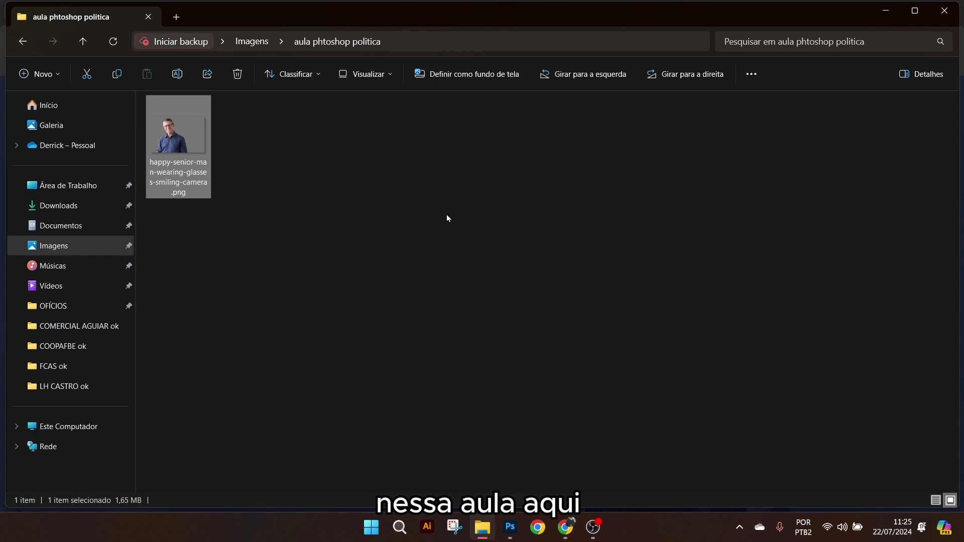
click(893, 12)
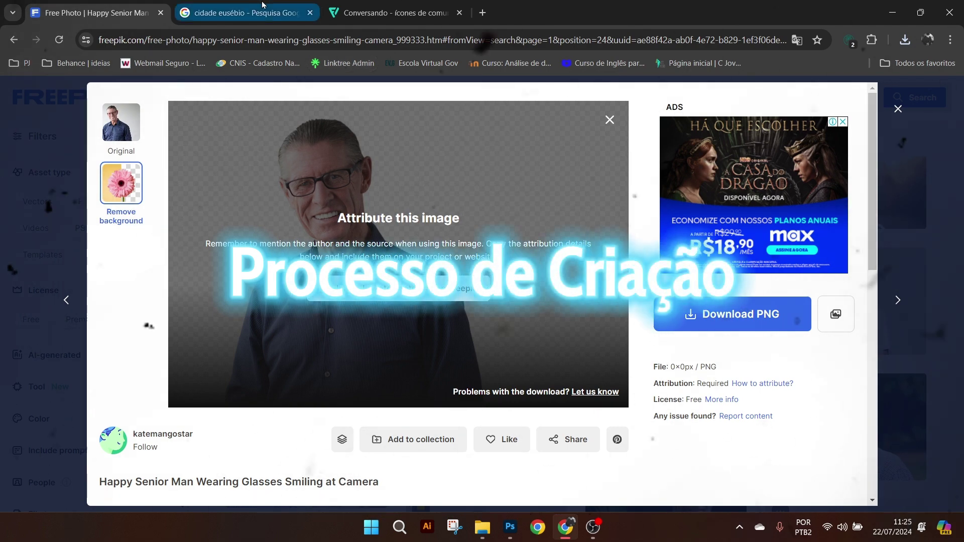
- Save the aerial city photo from the Google image search "cidade eusébio" as a JPG into the "aula phtoshop politica" folder
click(296, 19)
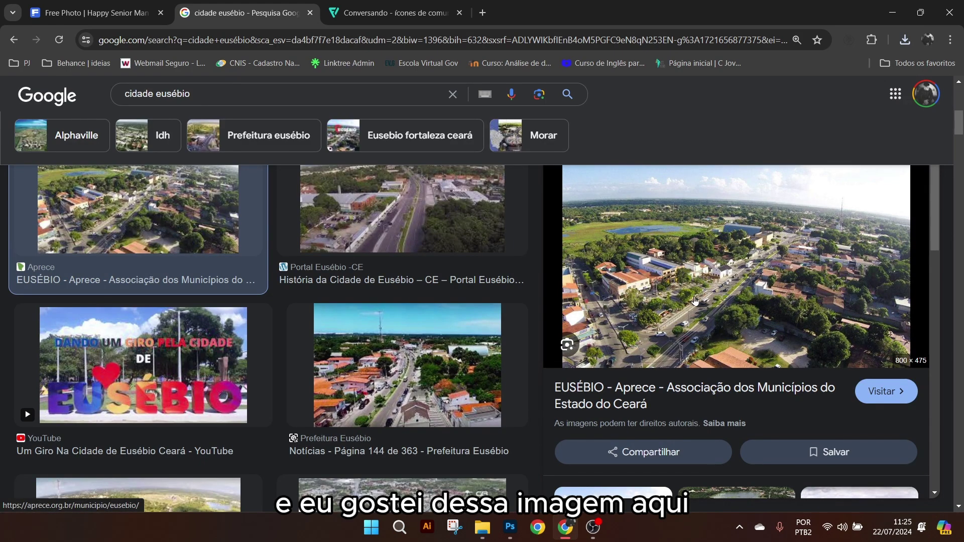
right_click(649, 257)
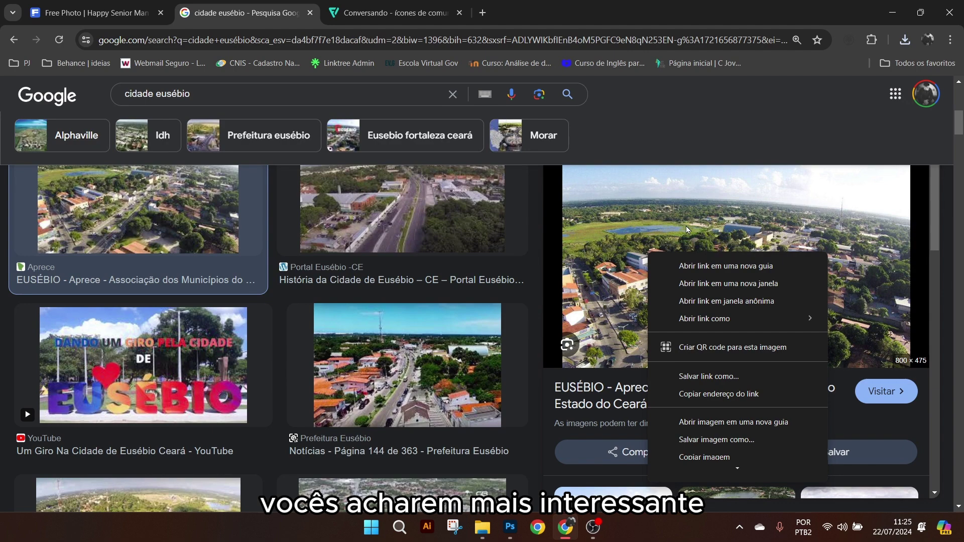
click(694, 446)
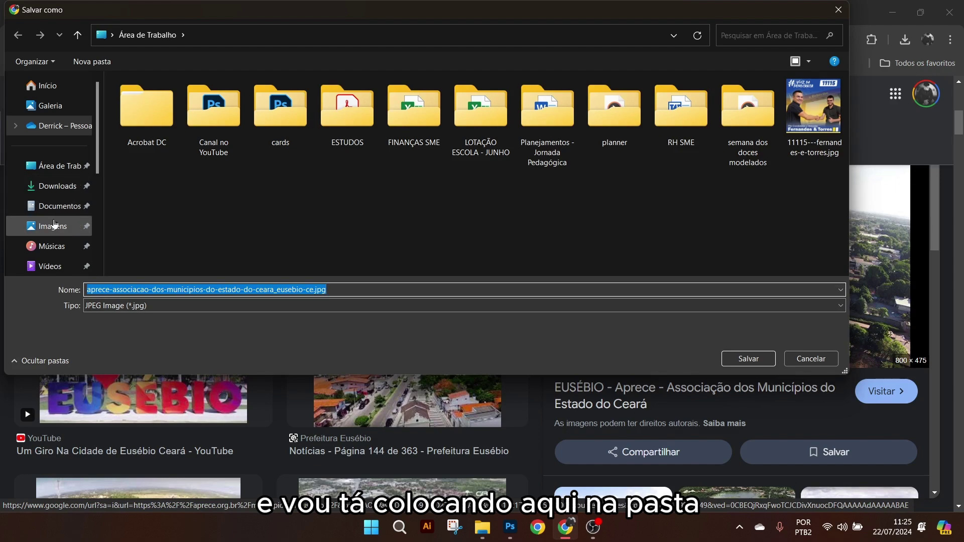
click(53, 226)
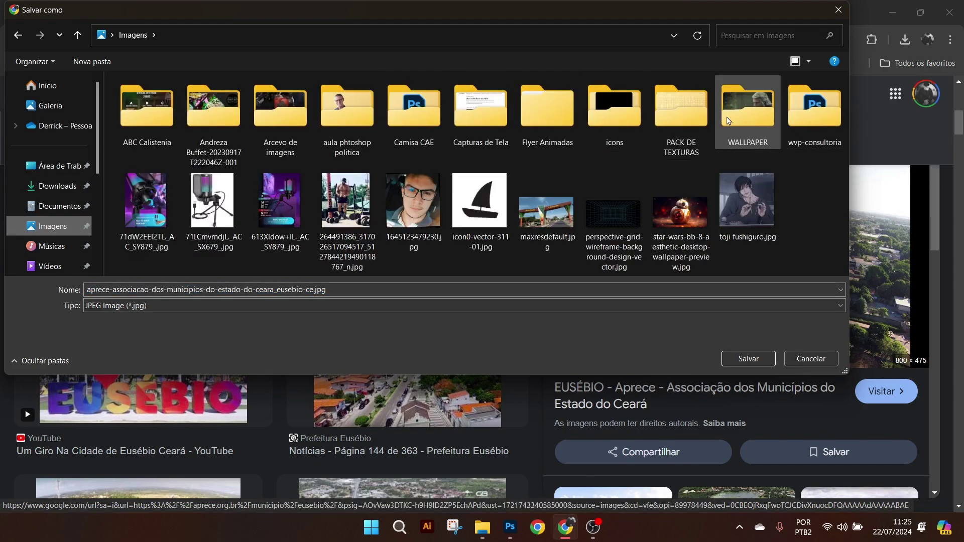
double_click(347, 108)
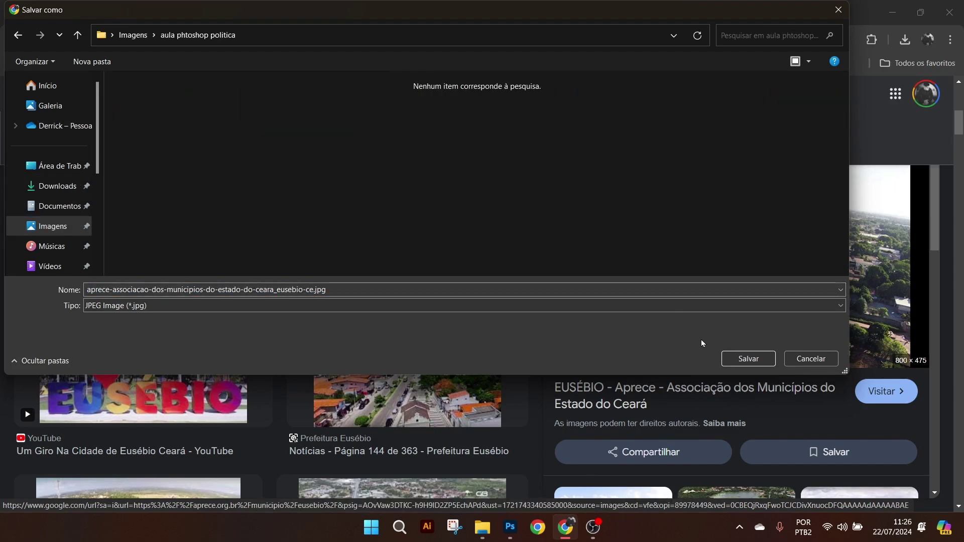
click(748, 359)
- Look through the speech balloon icons on Flaticon and the PNG download options for the "Conversando" icon
click(394, 8)
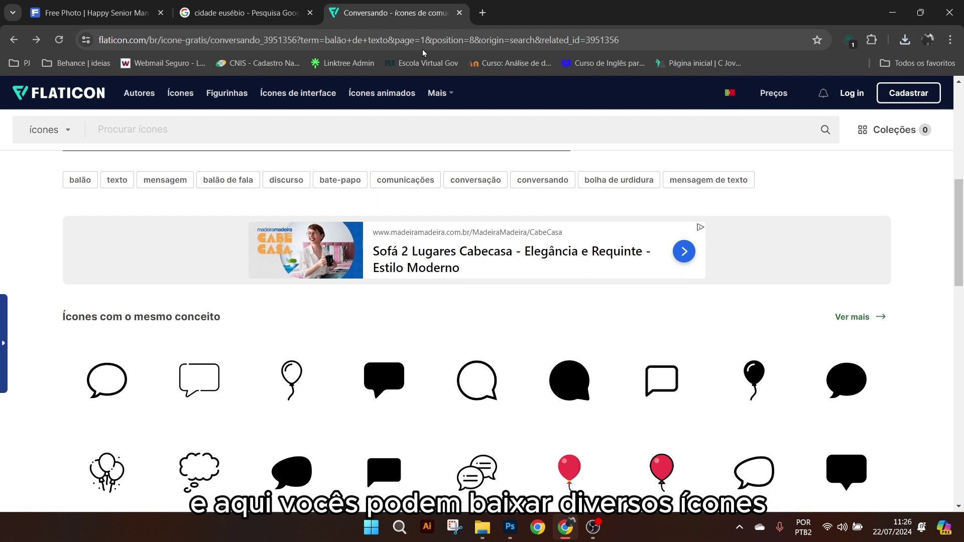
scroll(527, 221, down, 4)
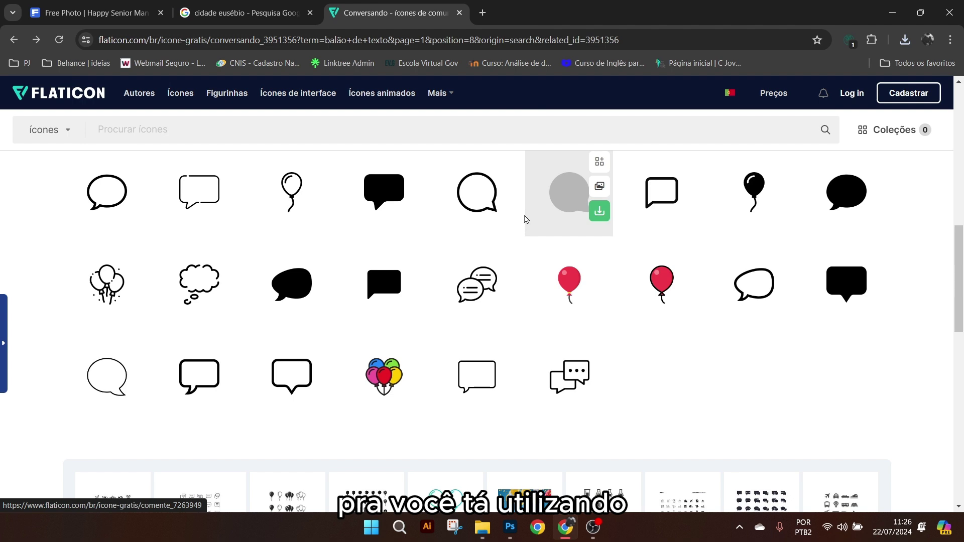
scroll(495, 308, up, 4)
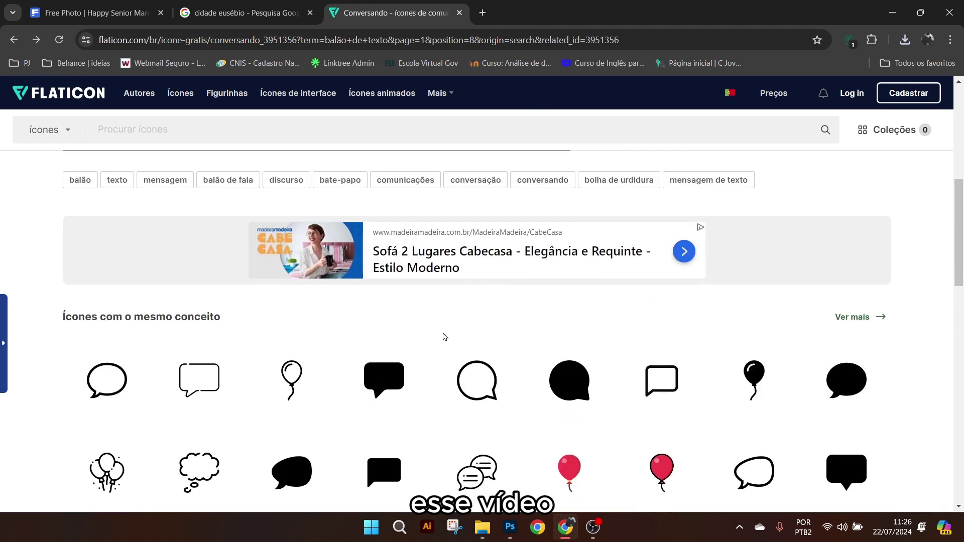
scroll(458, 325, up, 10)
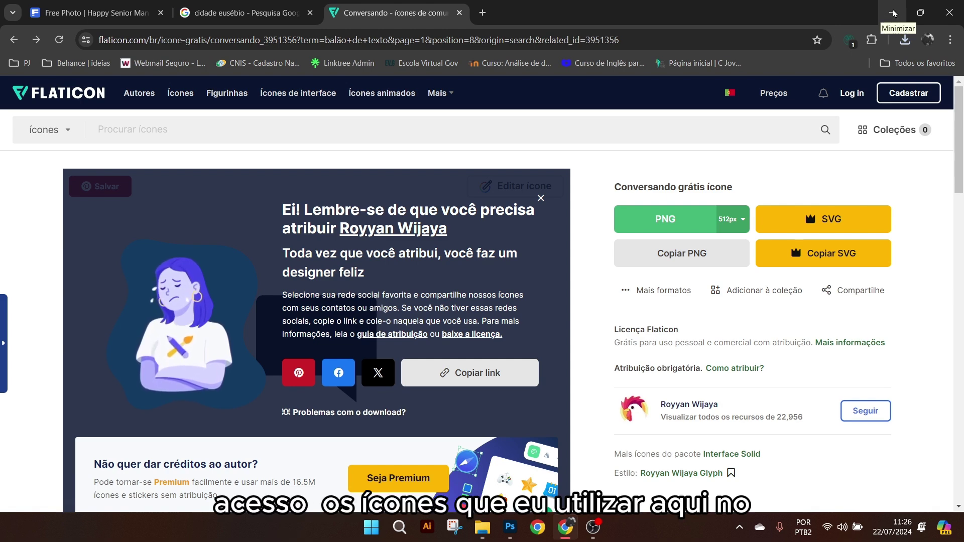
- Switch to Photoshop and review the blank document's dimensions and resolution in the Image Size dialog
click(883, 19)
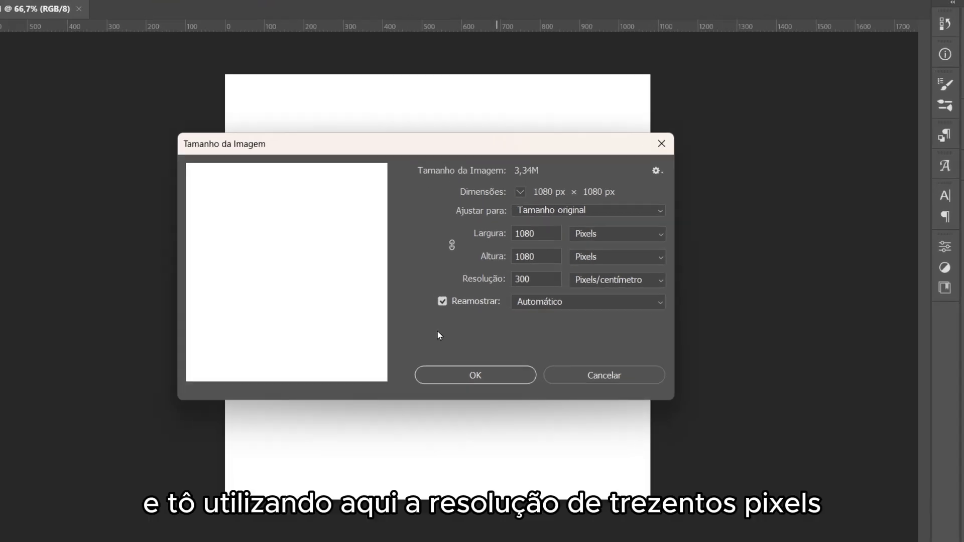
double_click(547, 280)
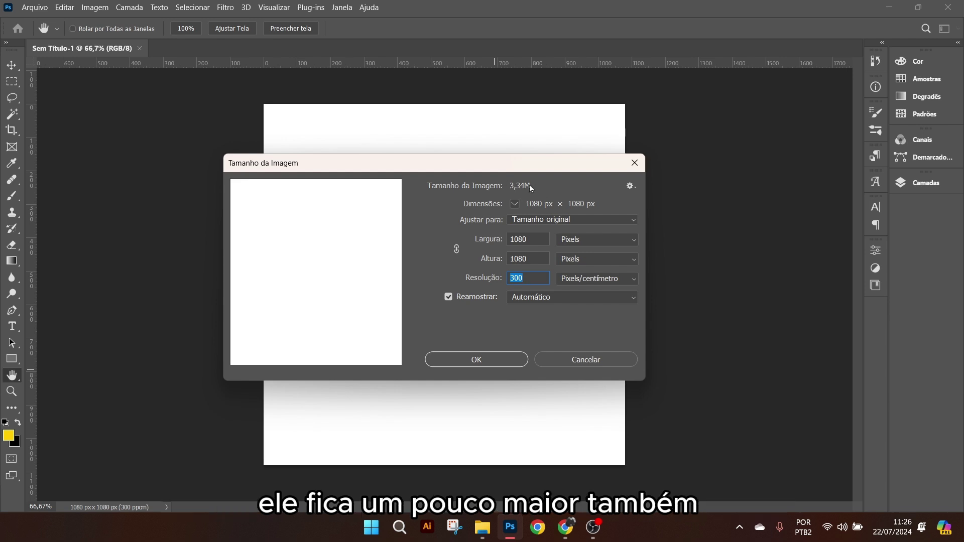
drag(522, 160, 491, 156)
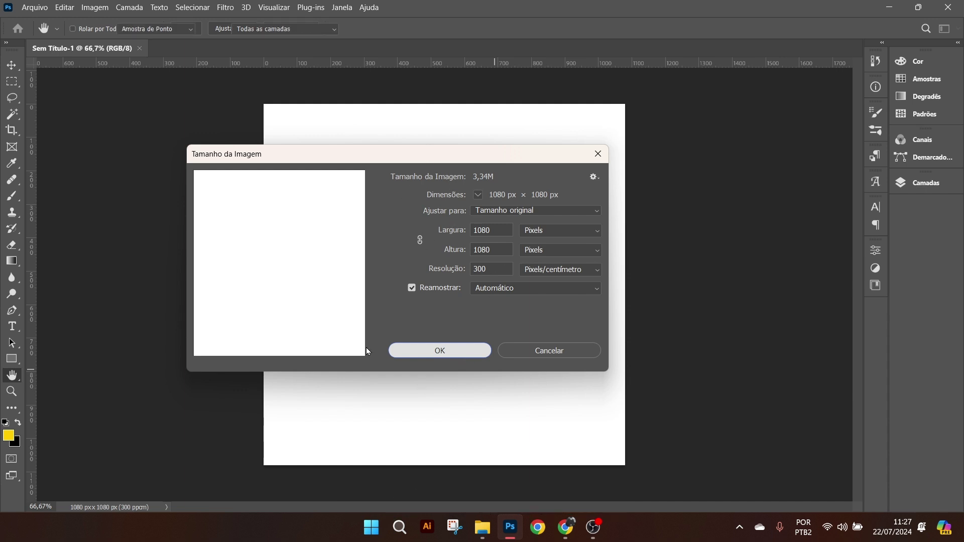
key(Escape)
- Unlock the background so that it becomes a normal layer
drag(432, 155, 443, 359)
click(605, 246)
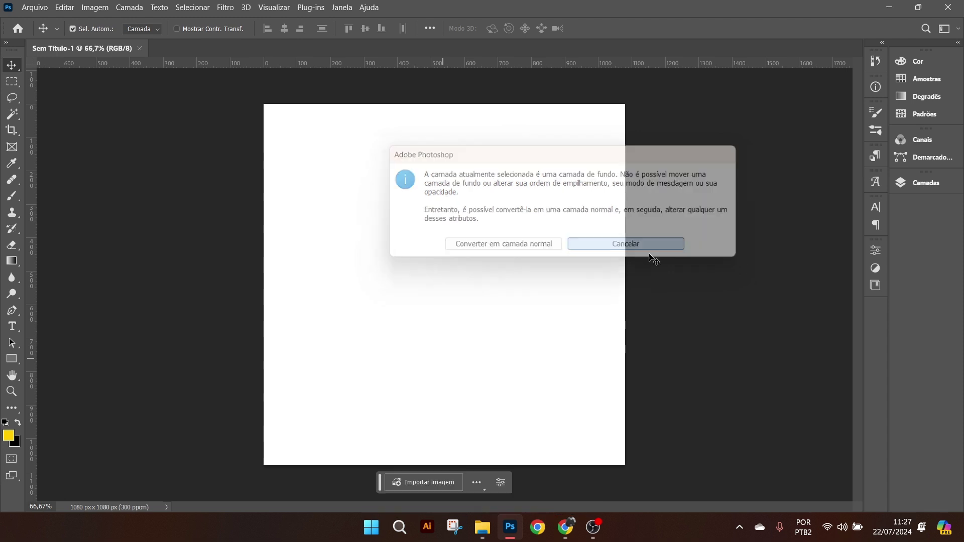
click(923, 183)
click(865, 256)
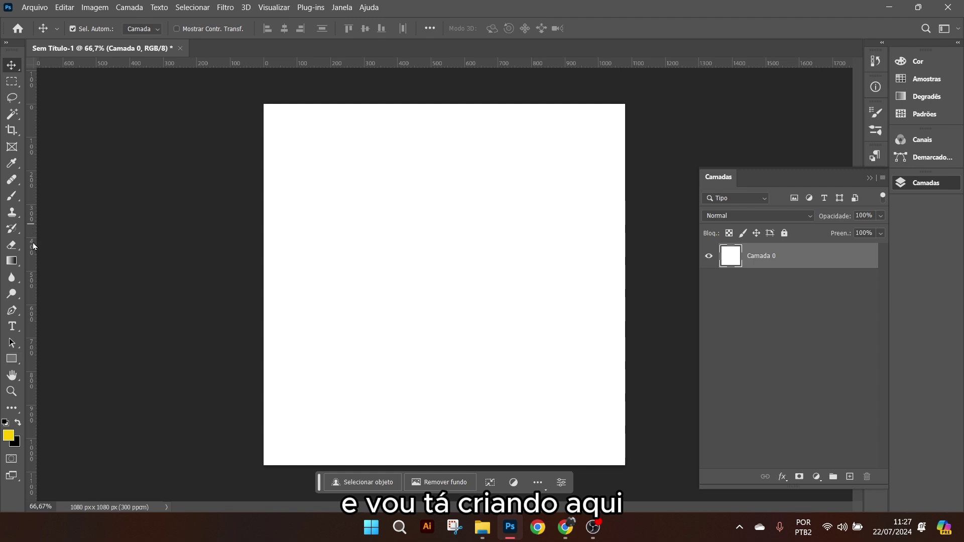
- Place a vertical guide at about 385 px and guides along the canvas's left, top and bottom edges
drag(34, 246, 392, 257)
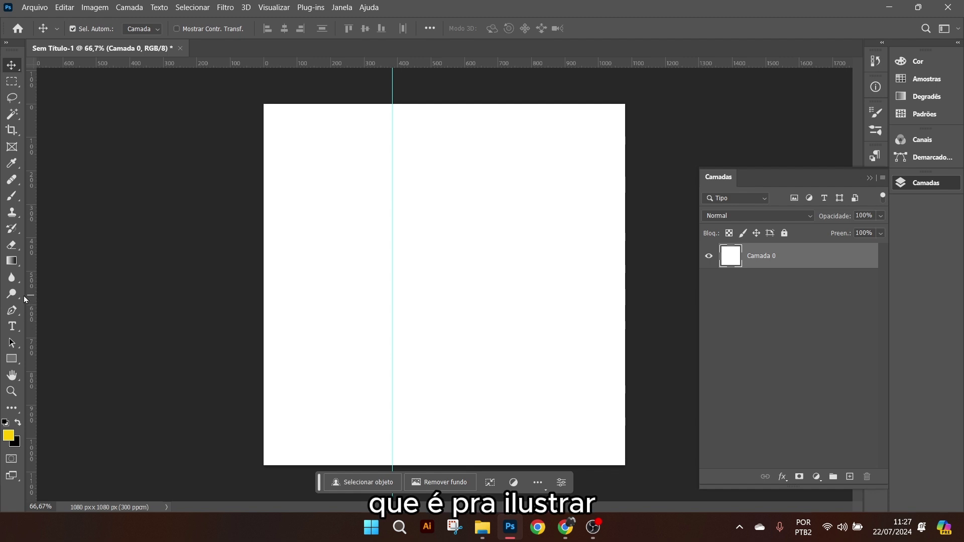
click(11, 359)
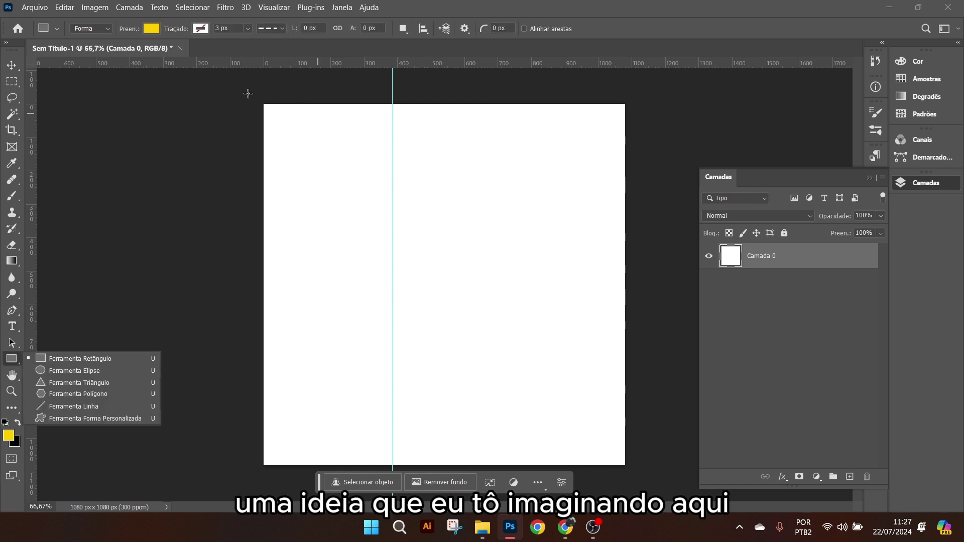
drag(36, 142, 263, 130)
drag(407, 65, 428, 394)
drag(436, 462, 436, 465)
- Draw a yellow 385 × 385 px square in the canvas's upper-left corner and stack copies of it down to the lower edge
drag(265, 104, 390, 246)
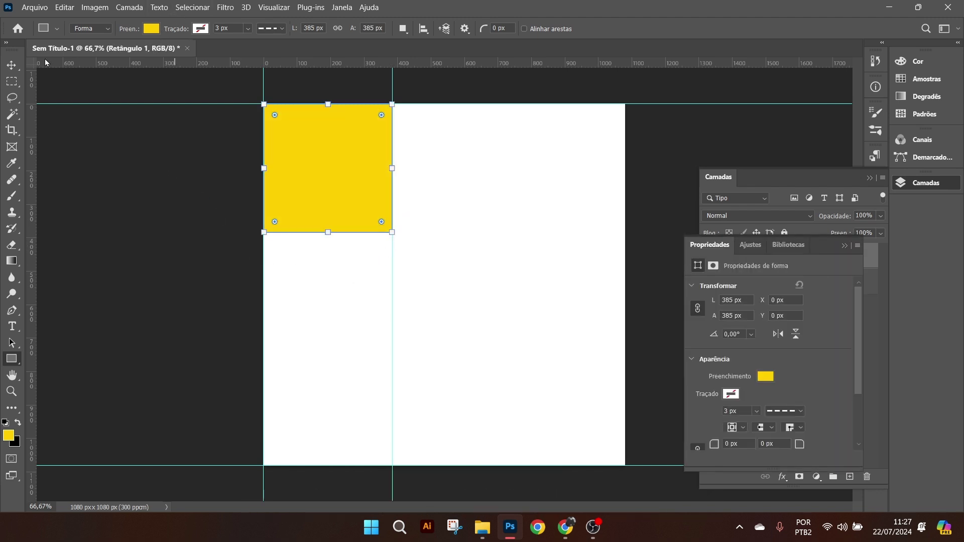
click(14, 68)
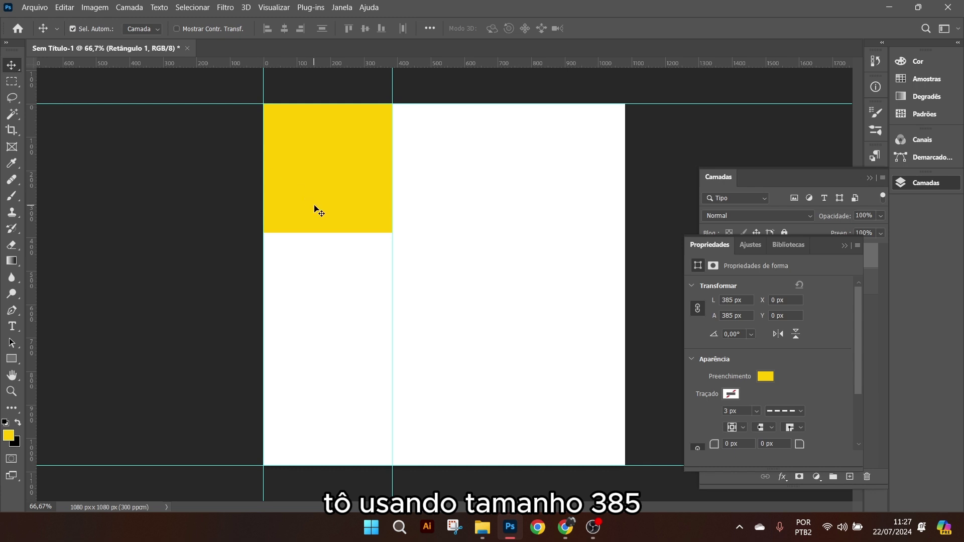
drag(330, 145, 342, 404)
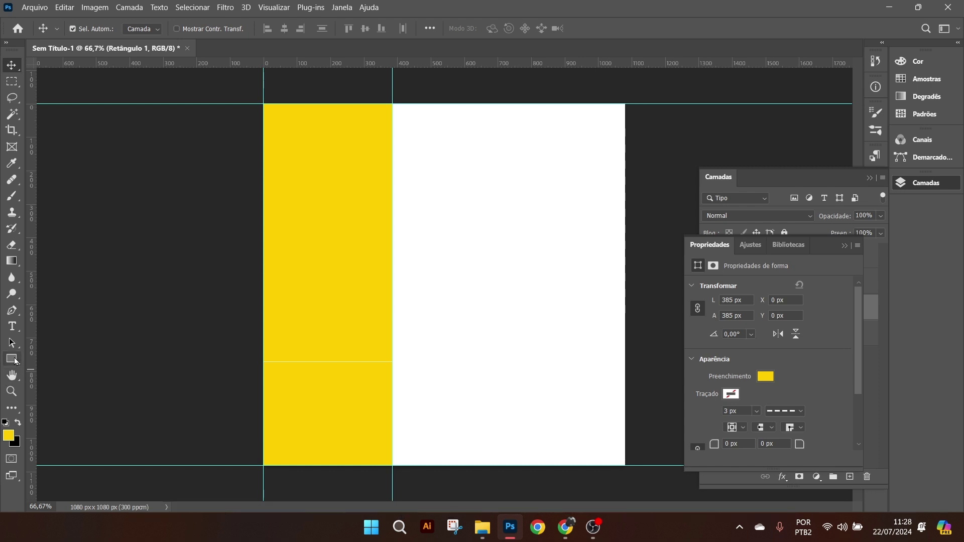
- Move the two lower yellow squares away from the stack and return them to their places beneath the top one
click(336, 275)
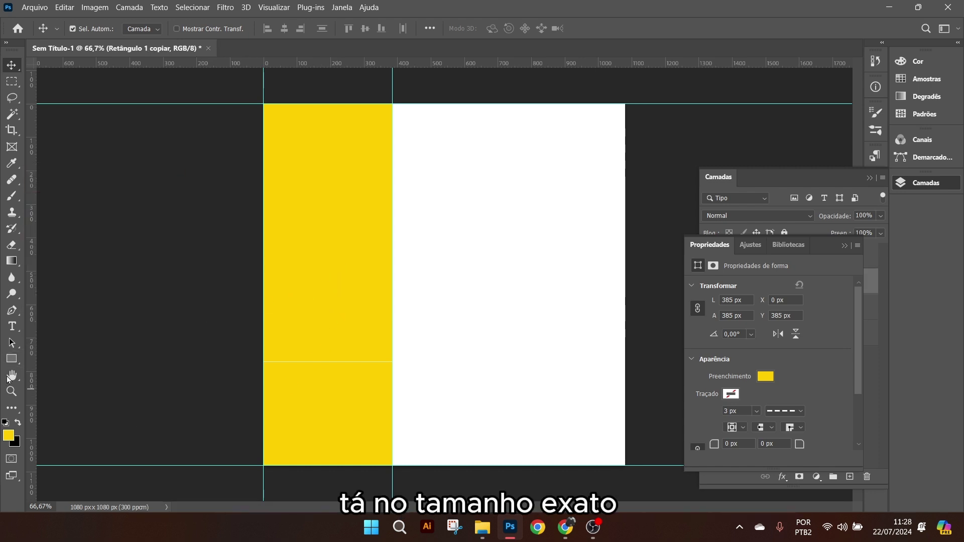
drag(339, 424, 526, 400)
drag(384, 319, 555, 285)
mouse_move(321, 173)
mouse_down()
mouse_move(504, 140)
mouse_move(504, 150)
mouse_move(501, 127)
mouse_move(335, 180)
mouse_move(322, 173)
mouse_up()
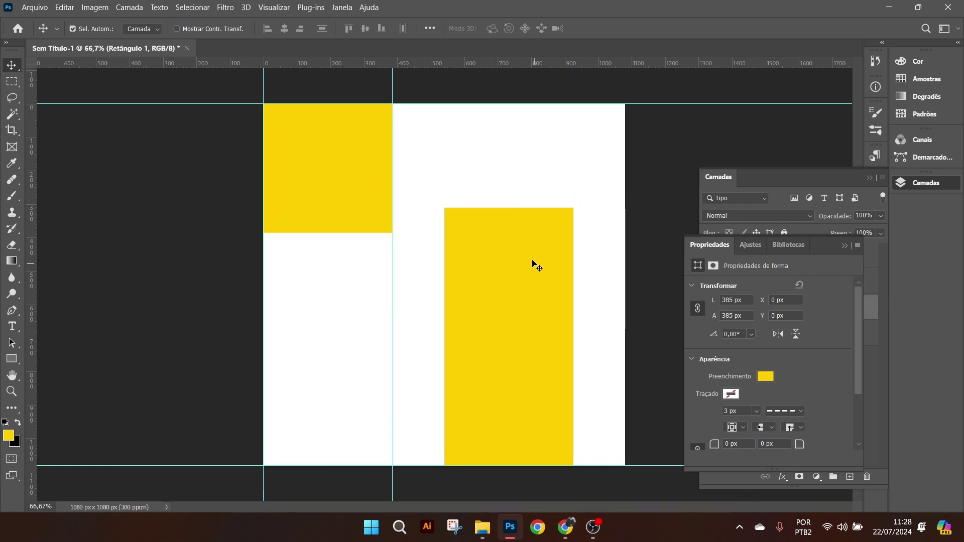
drag(502, 265, 352, 282)
drag(479, 378, 322, 413)
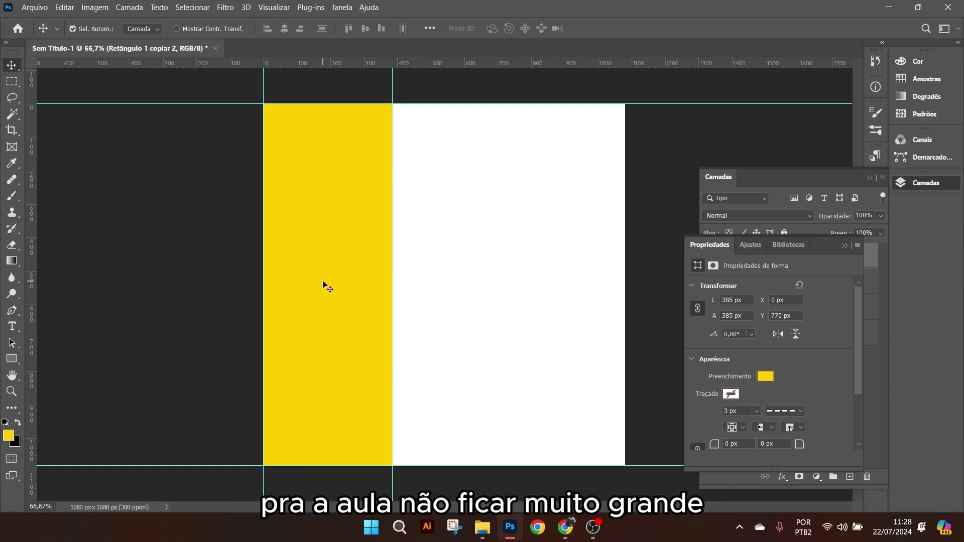
- Fill the middle yellow square with the dark blue from the recently used colours
click(9, 435)
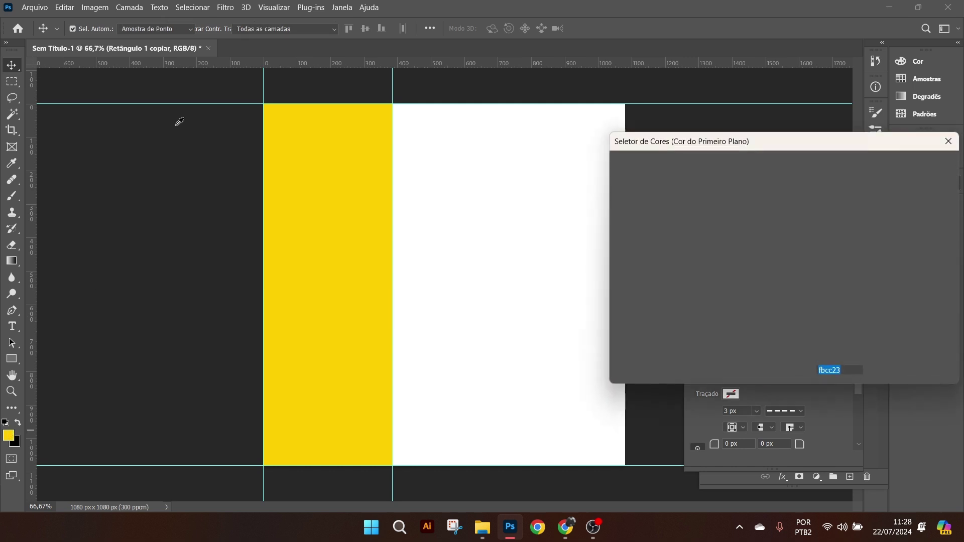
click(907, 186)
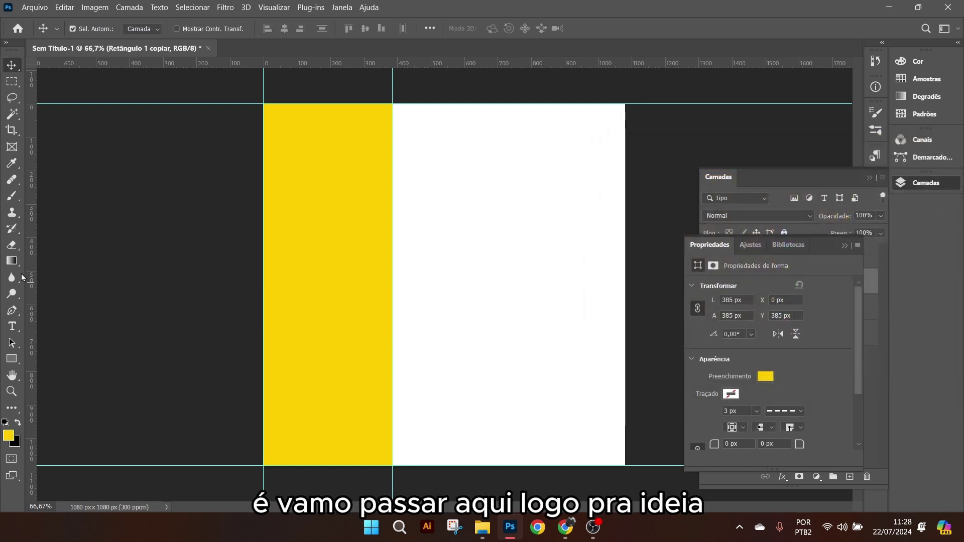
click(12, 359)
click(151, 29)
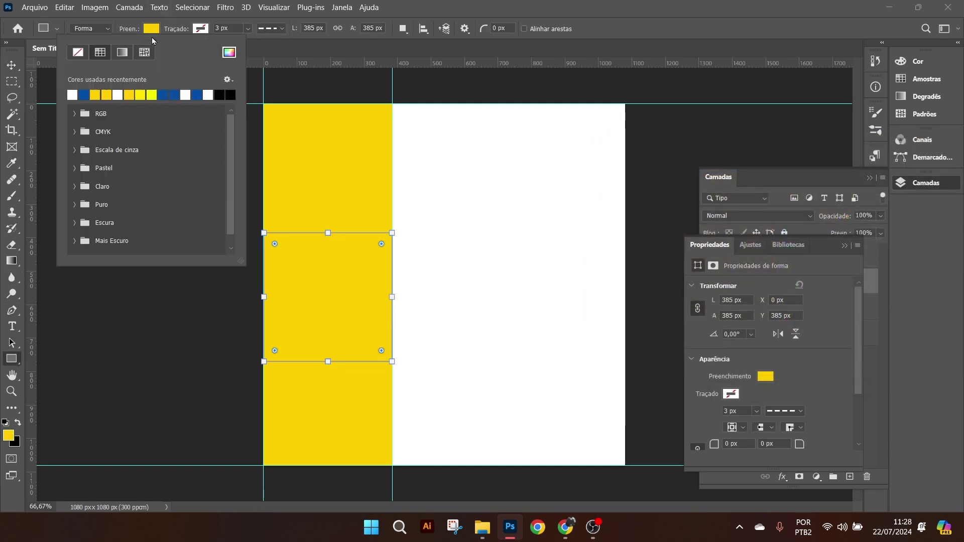
click(86, 95)
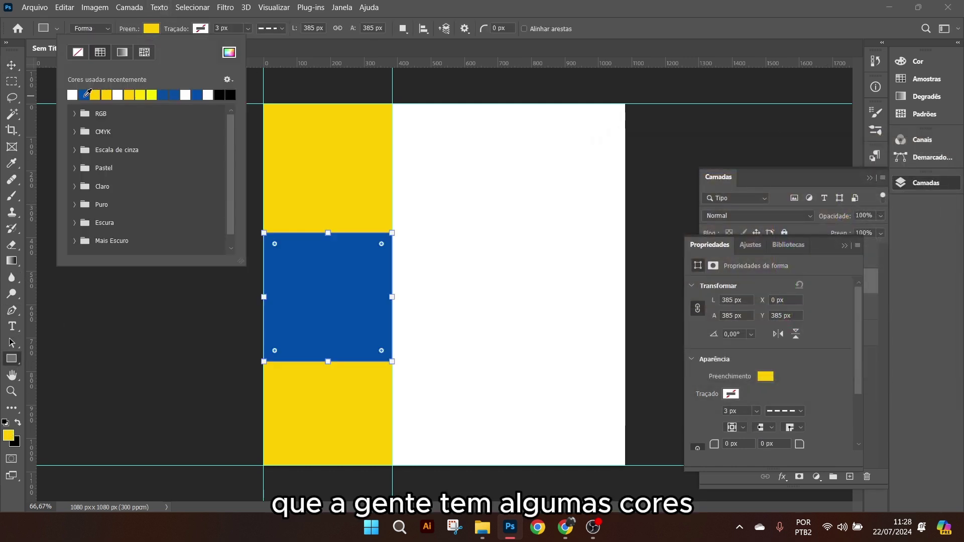
click(11, 65)
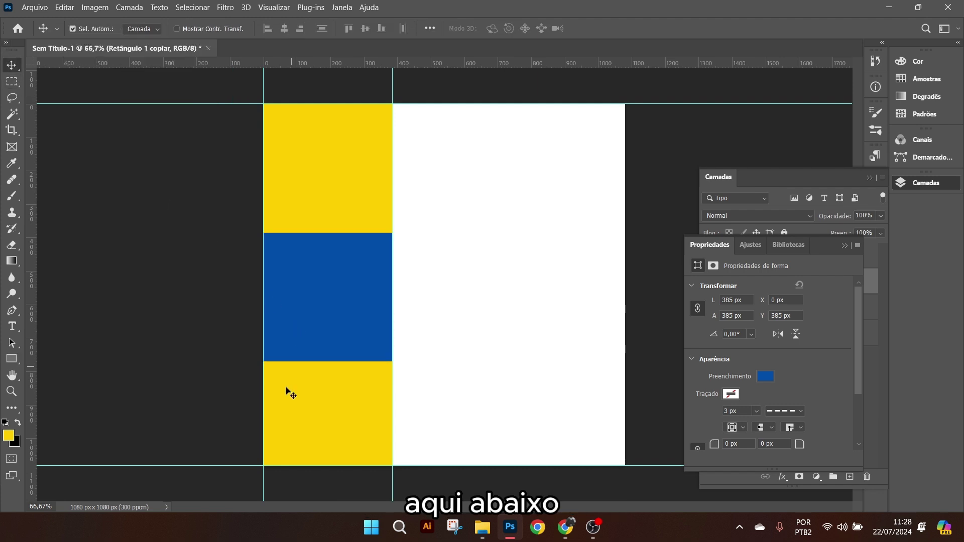
- Fill the lowest square with a custom green, #00a22a
click(306, 407)
click(12, 359)
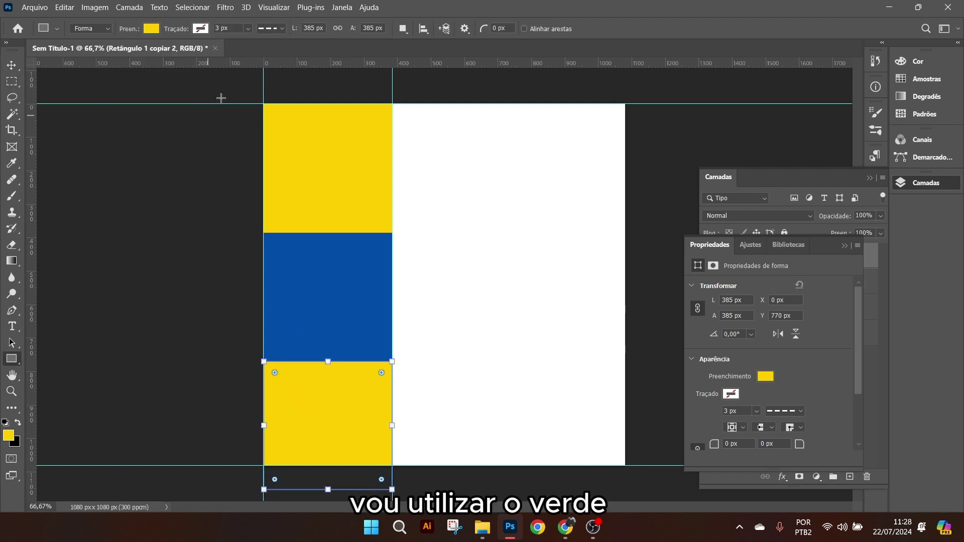
click(151, 28)
click(229, 52)
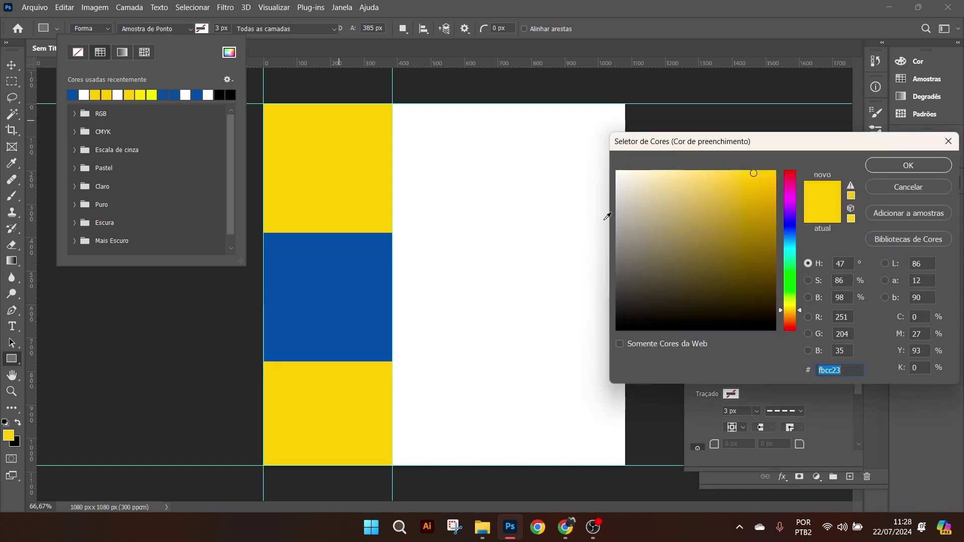
click(794, 287)
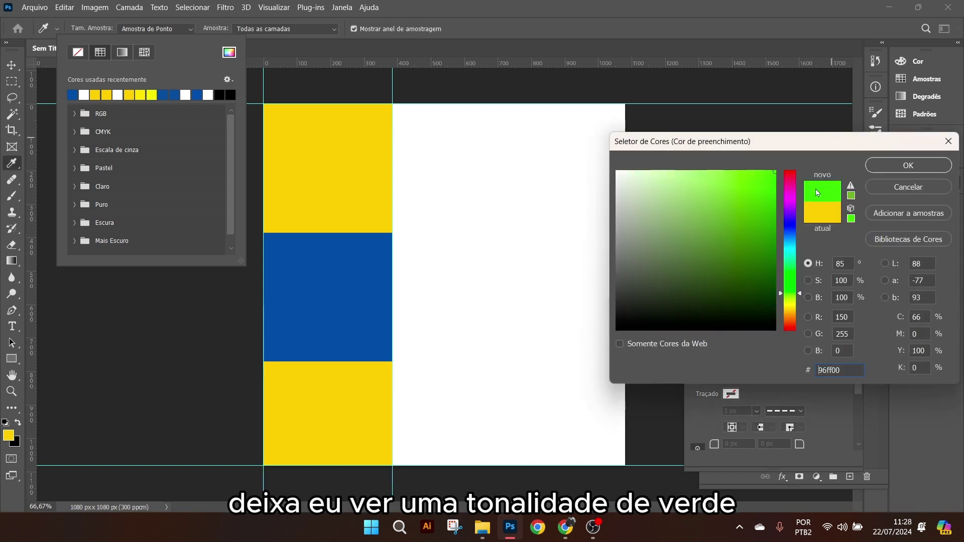
click(790, 284)
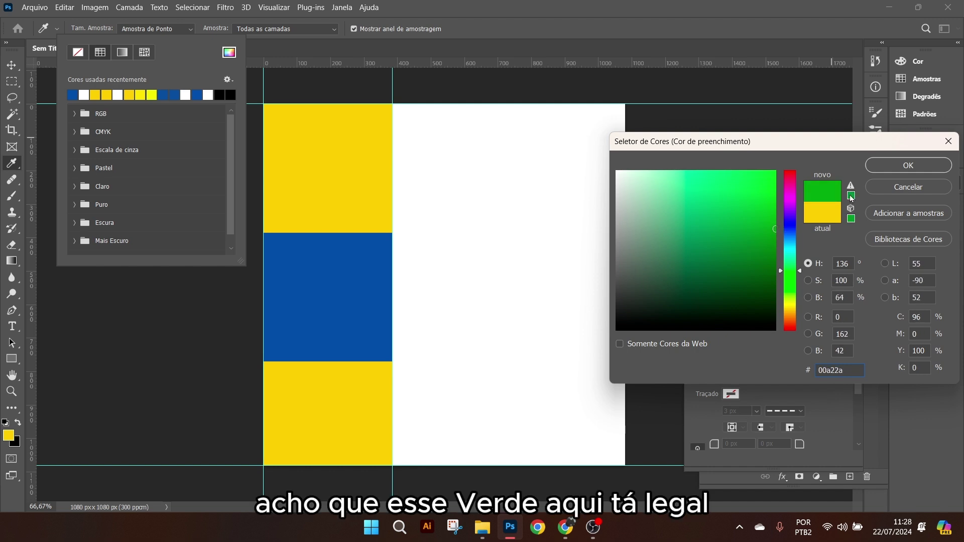
click(907, 170)
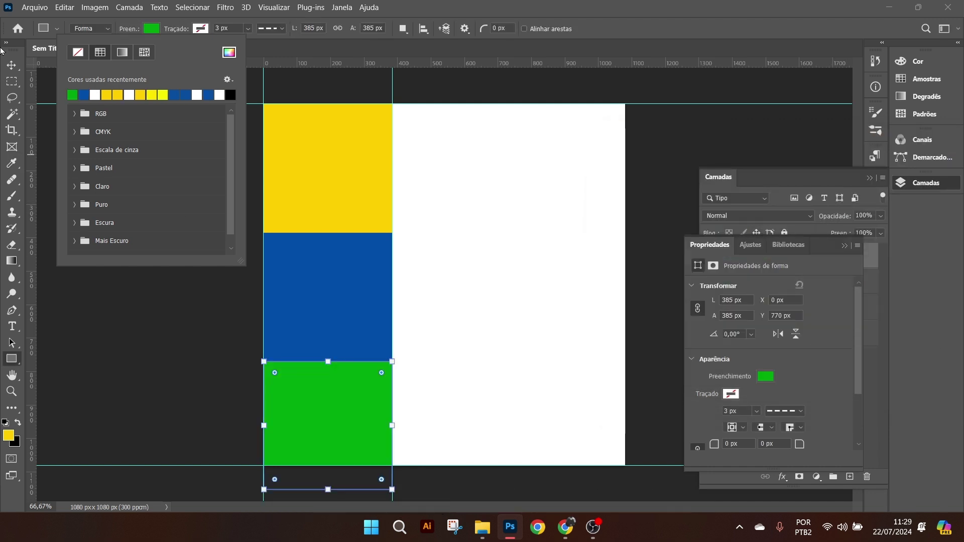
click(11, 64)
scroll(310, 290, up, 2)
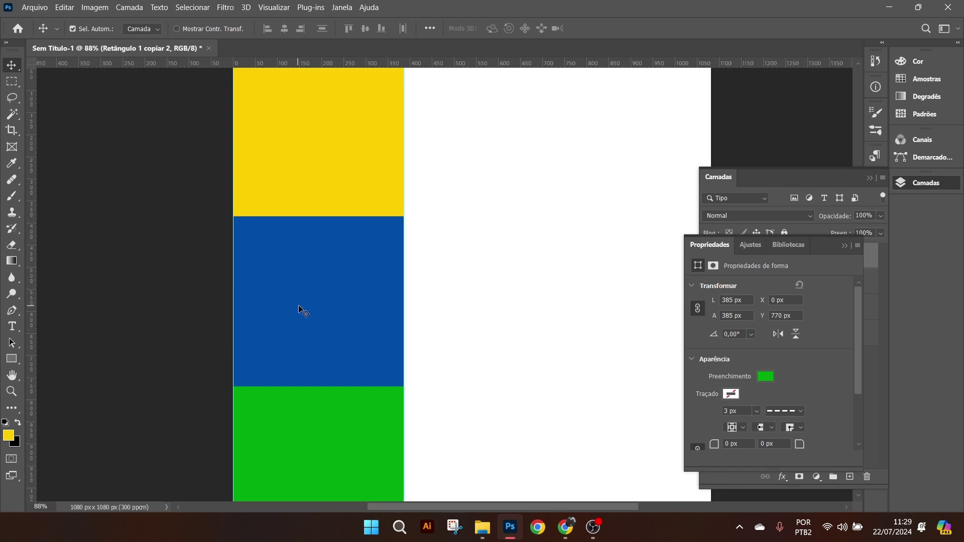
click(301, 311)
scroll(305, 330, down, 3)
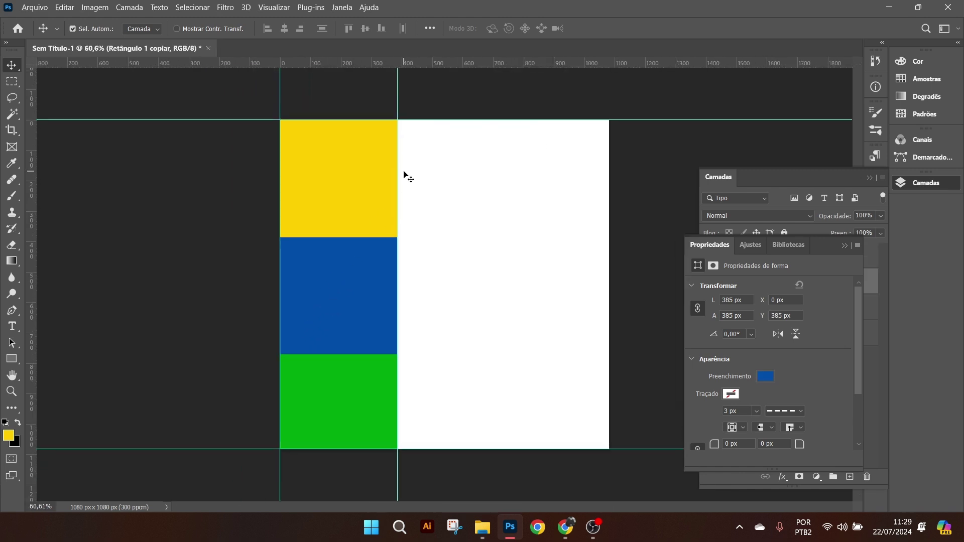
- Place the aerial city photo as an embedded image from the "aula phtoshop politica" folder in Imagens
click(34, 8)
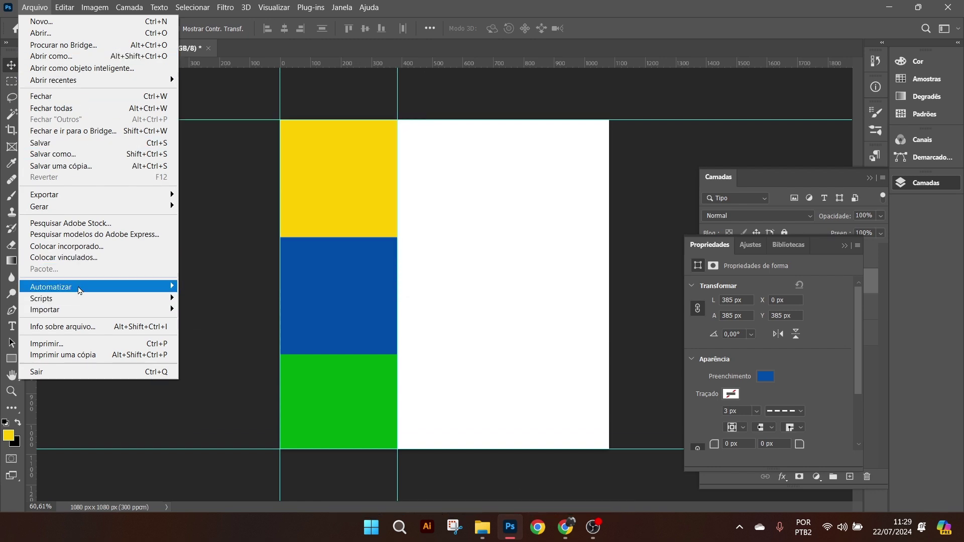
click(136, 245)
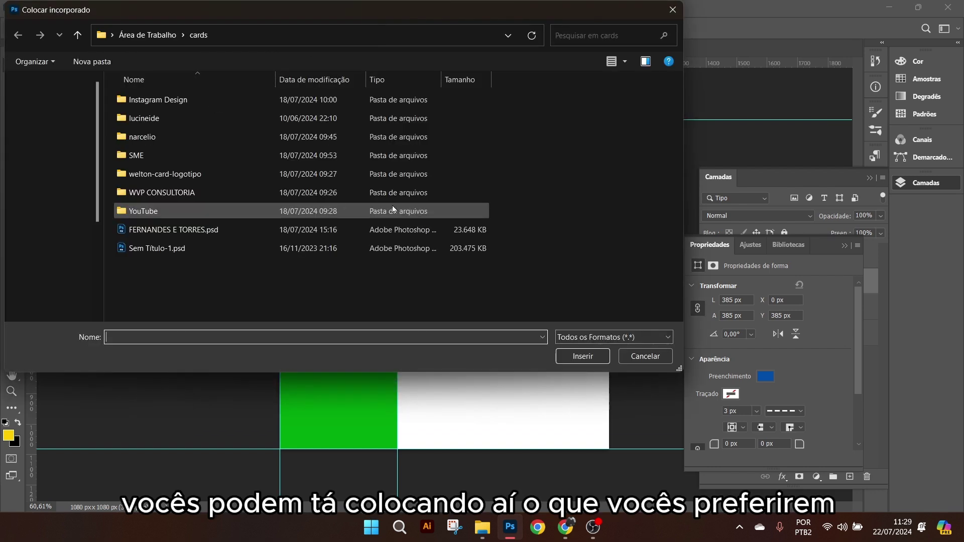
click(43, 187)
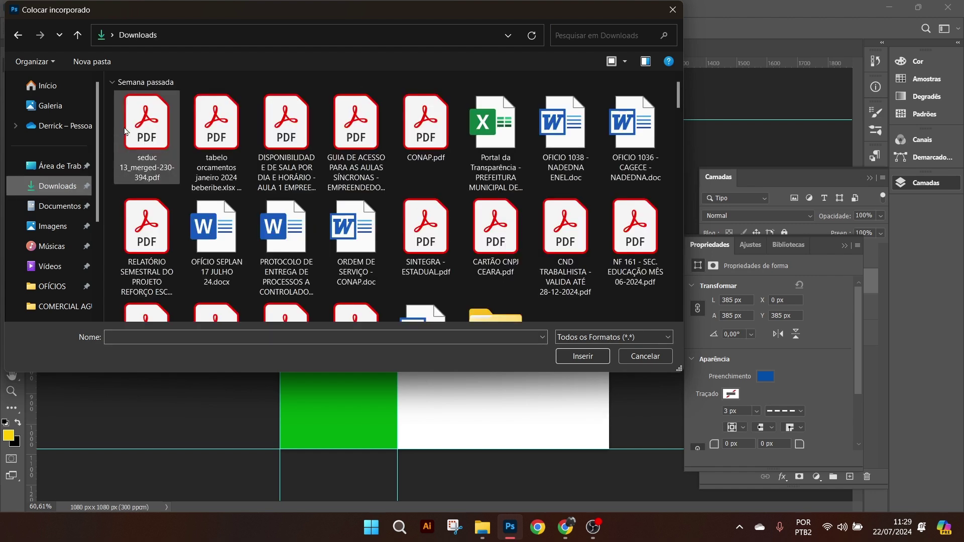
click(62, 206)
click(73, 233)
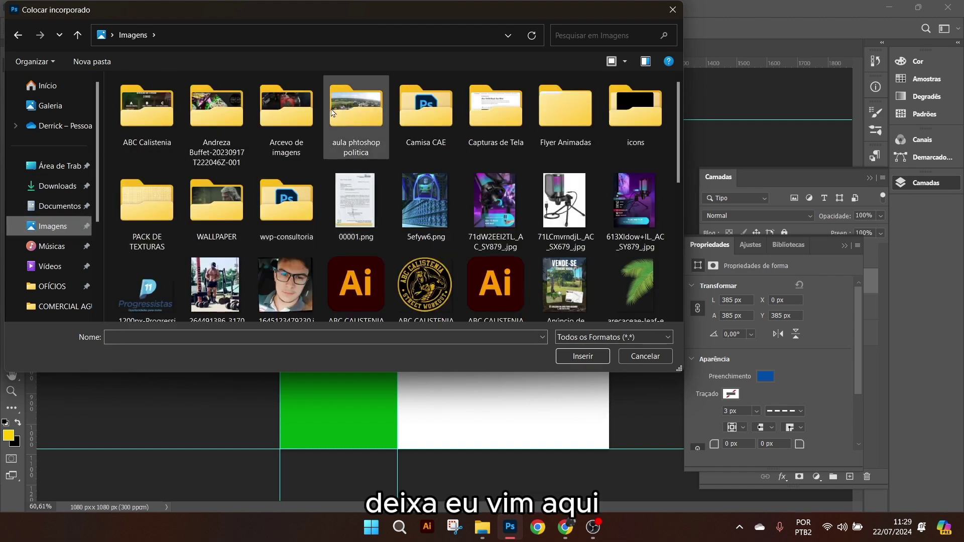
double_click(356, 115)
click(146, 120)
key(Return)
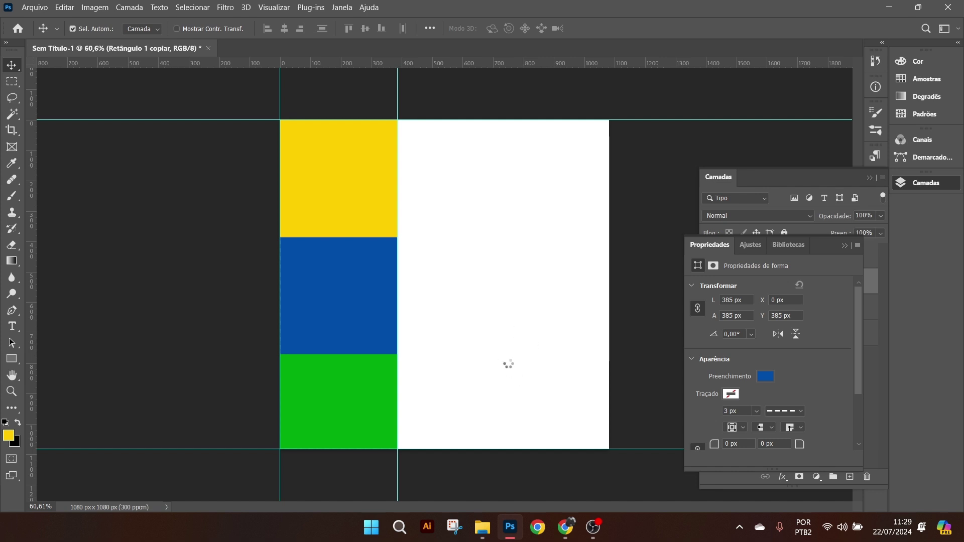
click(681, 28)
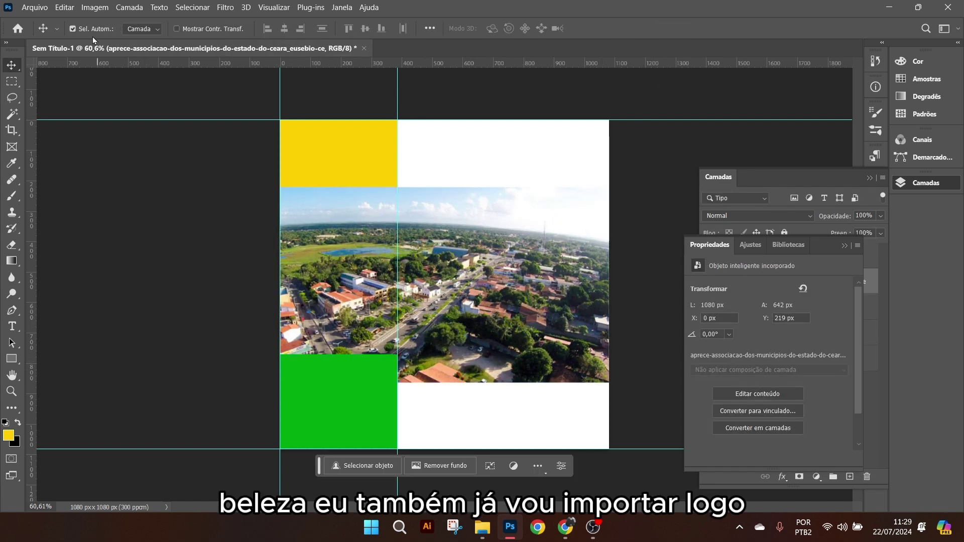
- Place happy-senior-man-wearing-glasses-smiling-camera.png as an embedded image in the document
click(40, 11)
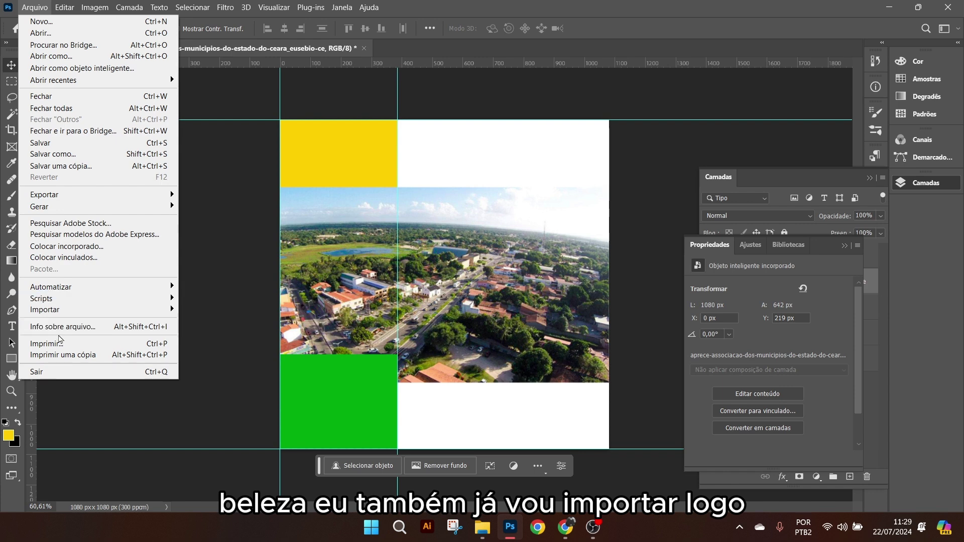
click(64, 246)
click(233, 144)
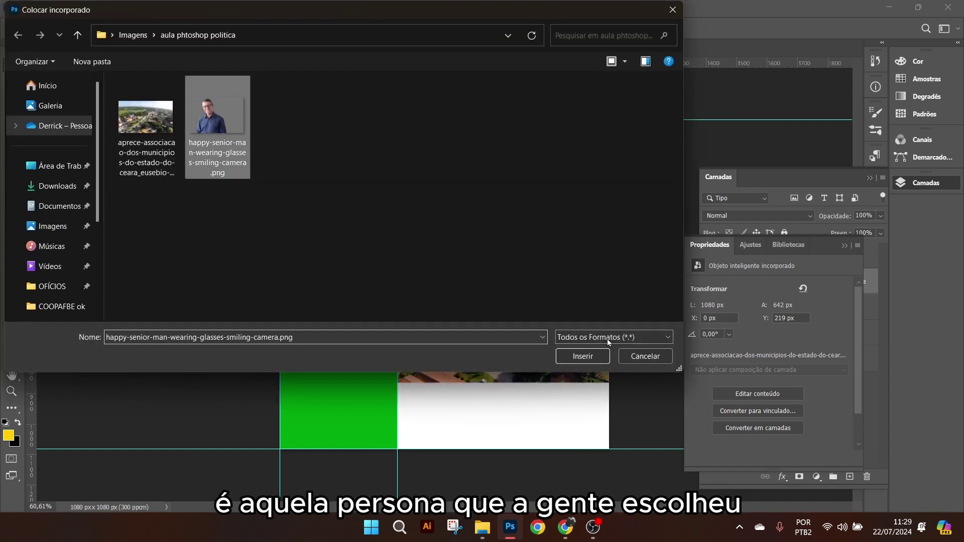
click(586, 358)
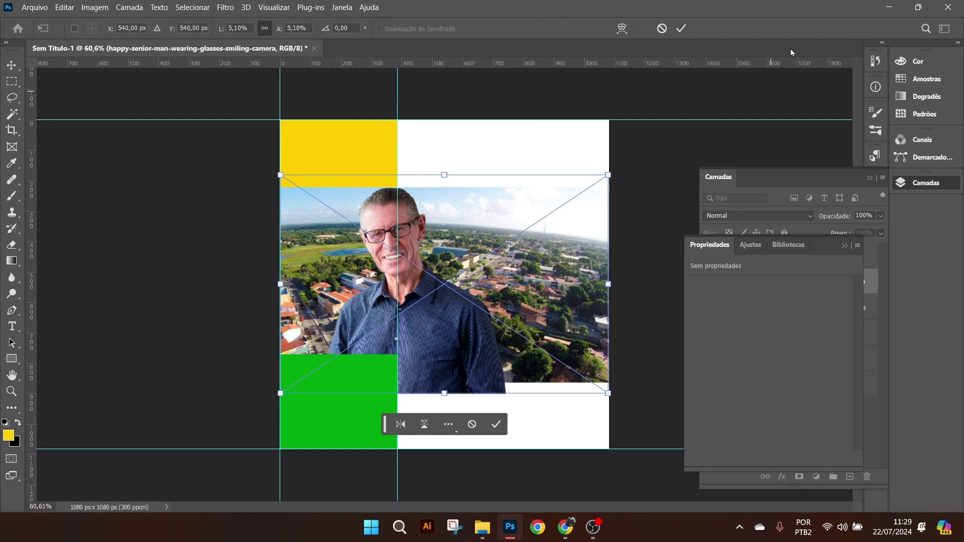
click(680, 28)
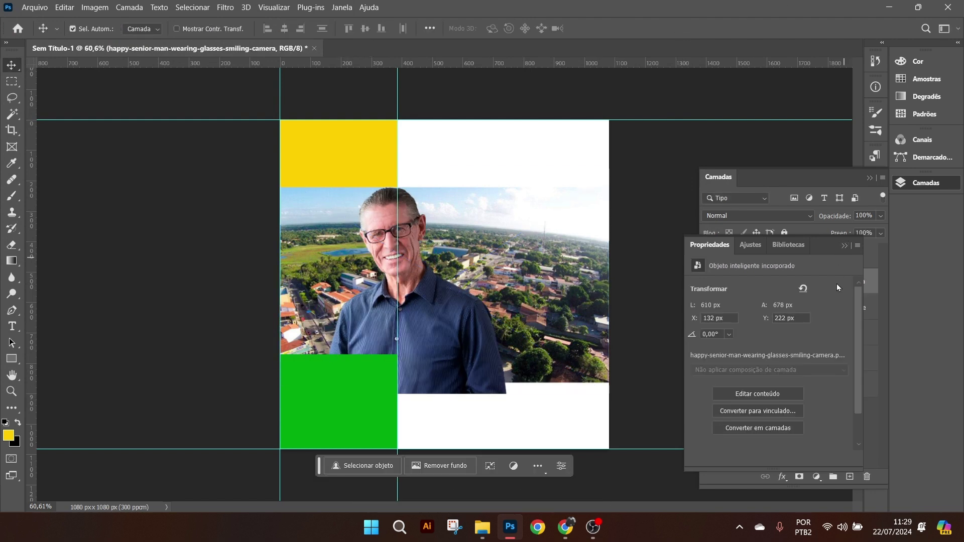
- Hide the portrait layer and move the city photo layer below the three coloured rectangles, directly above the white background layer
click(847, 245)
click(708, 281)
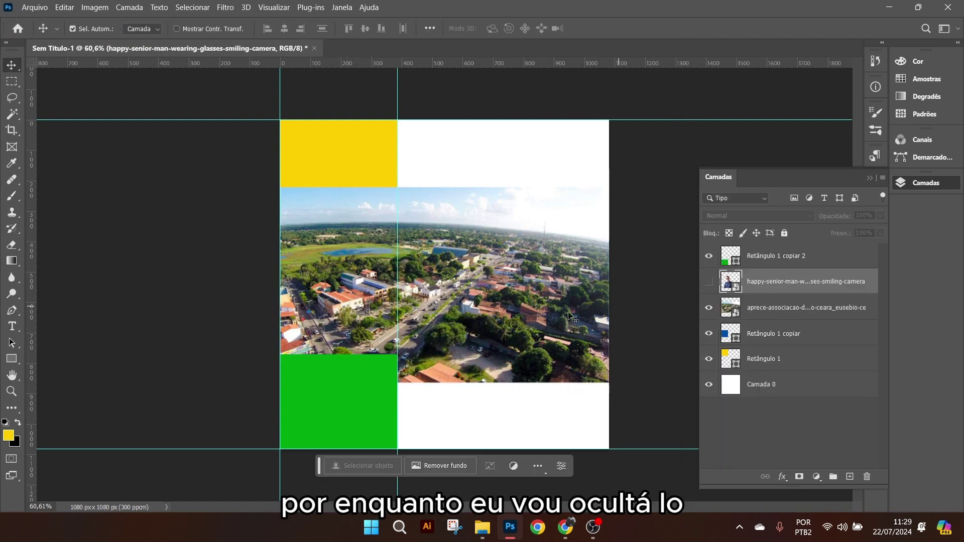
click(522, 288)
drag(805, 307, 776, 359)
key(ctrl+t)
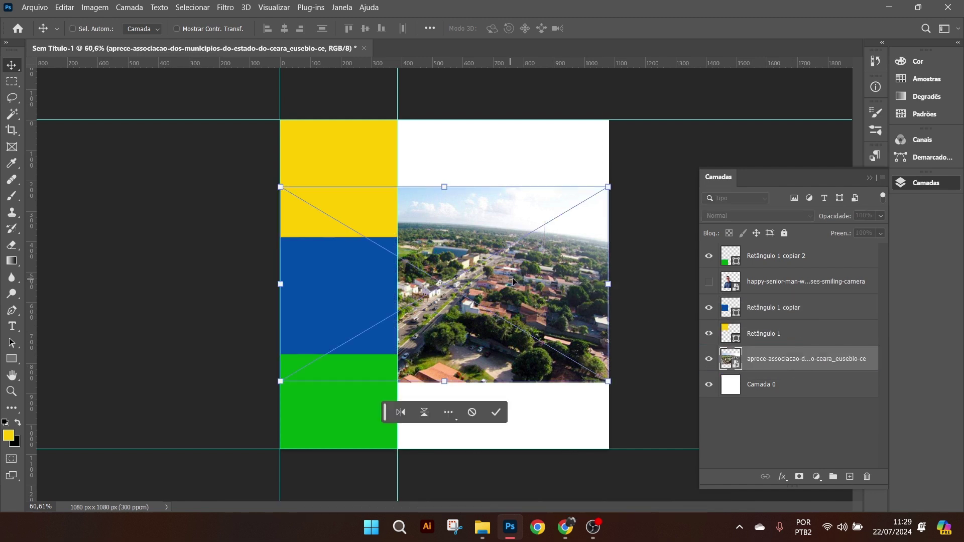
drag(609, 186, 752, 99)
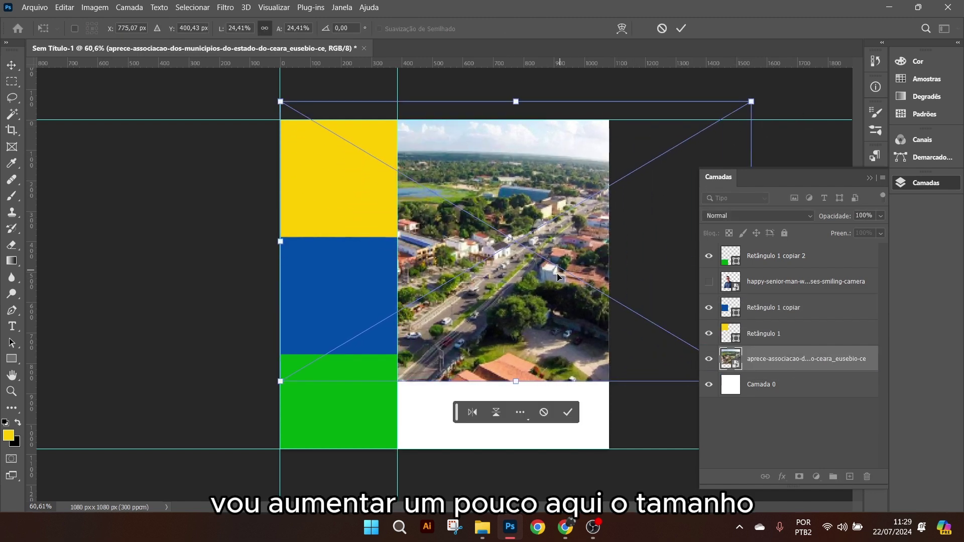
drag(554, 286, 526, 340)
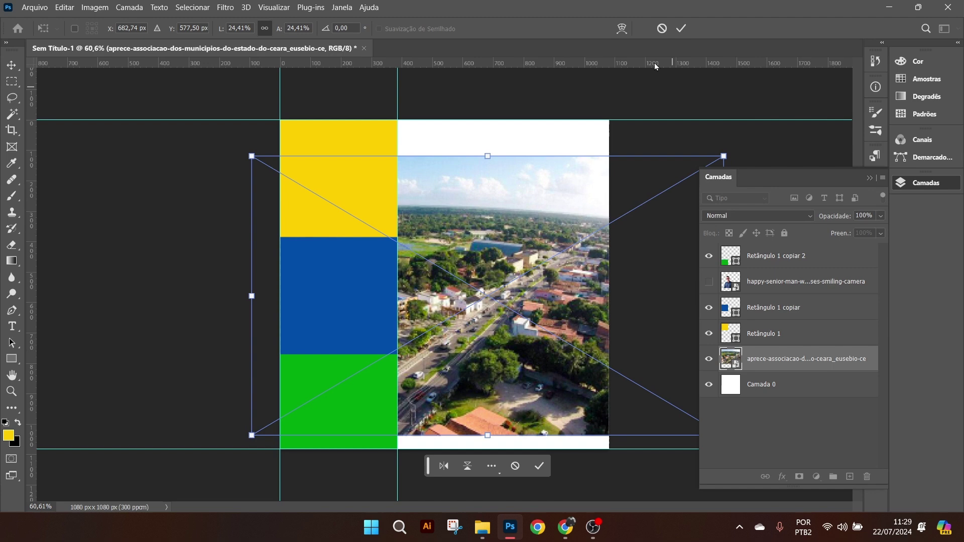
click(661, 30)
- Convert the city photo to a smart object, scale it to about 168% and position it to cover the area beside the coloured squares
right_click(851, 361)
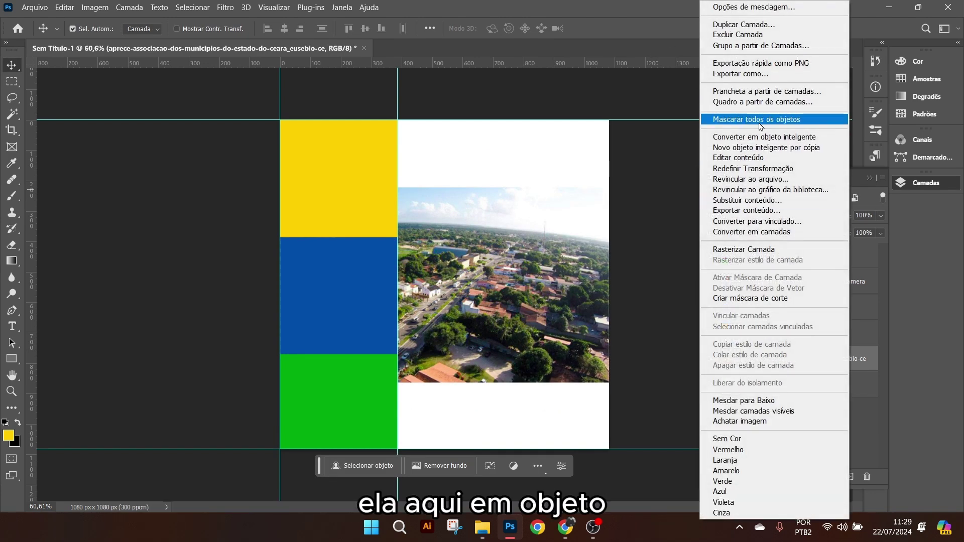
click(759, 137)
key(ctrl+t)
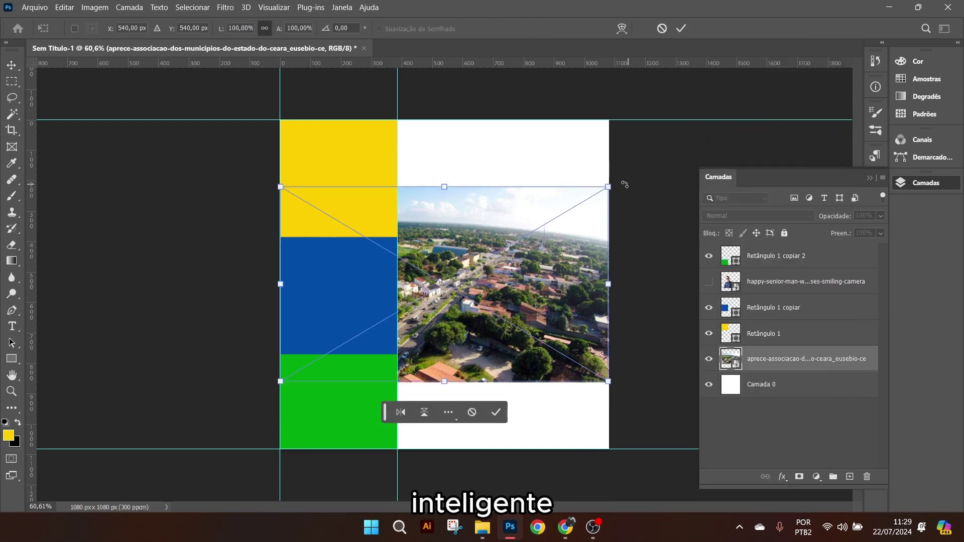
drag(607, 187, 710, 122)
key(ctrl+minus)
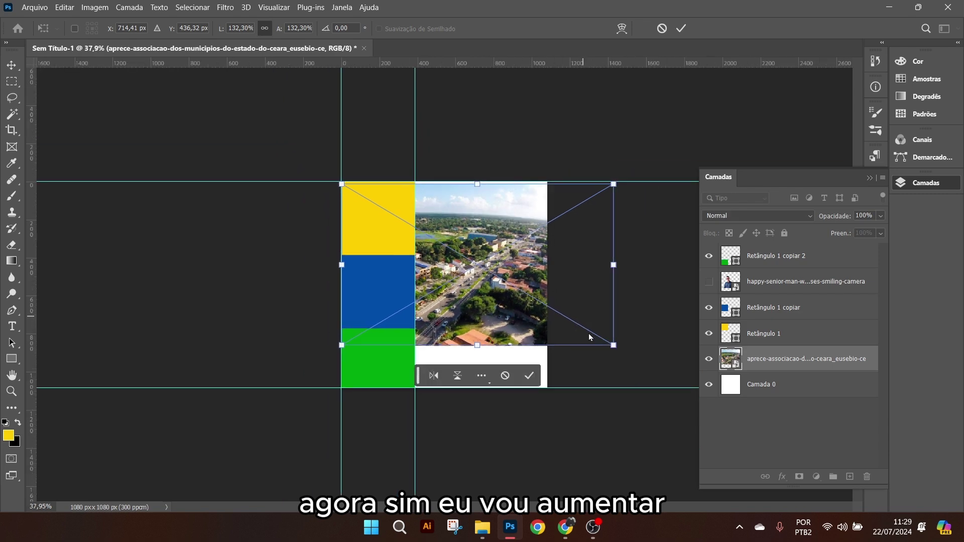
drag(613, 346, 667, 402)
drag(621, 349, 567, 342)
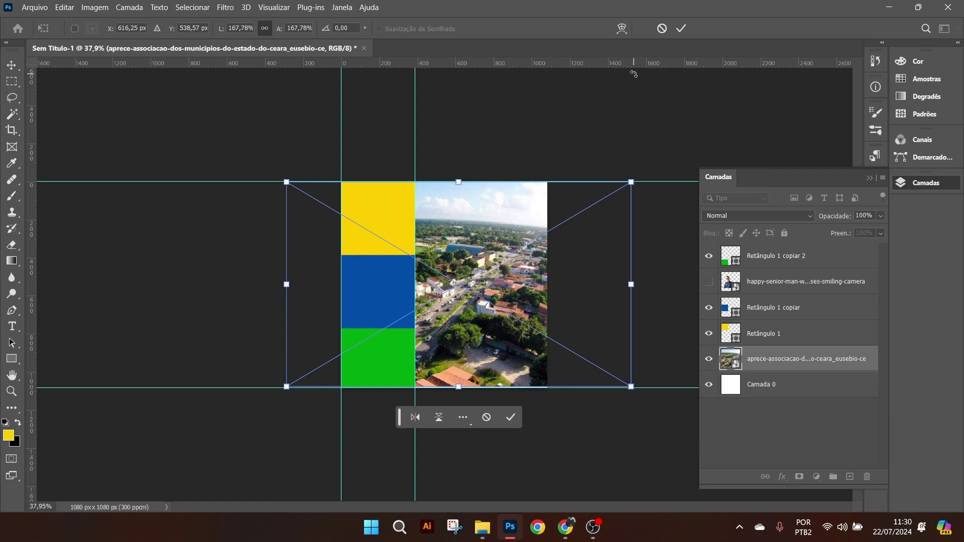
click(681, 29)
key(ctrl+0)
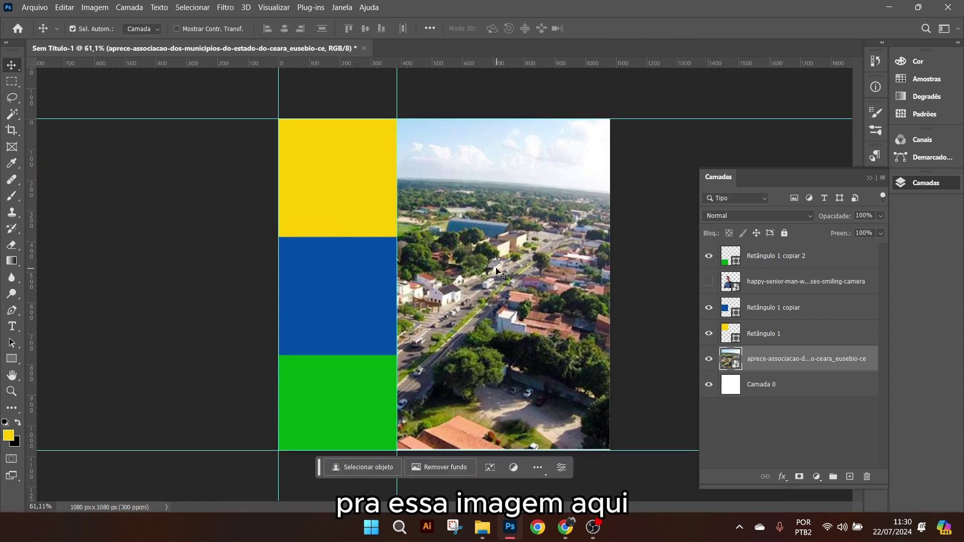
mouse_move(469, 251)
mouse_down()
mouse_move(470, 229)
mouse_move(466, 250)
mouse_up()
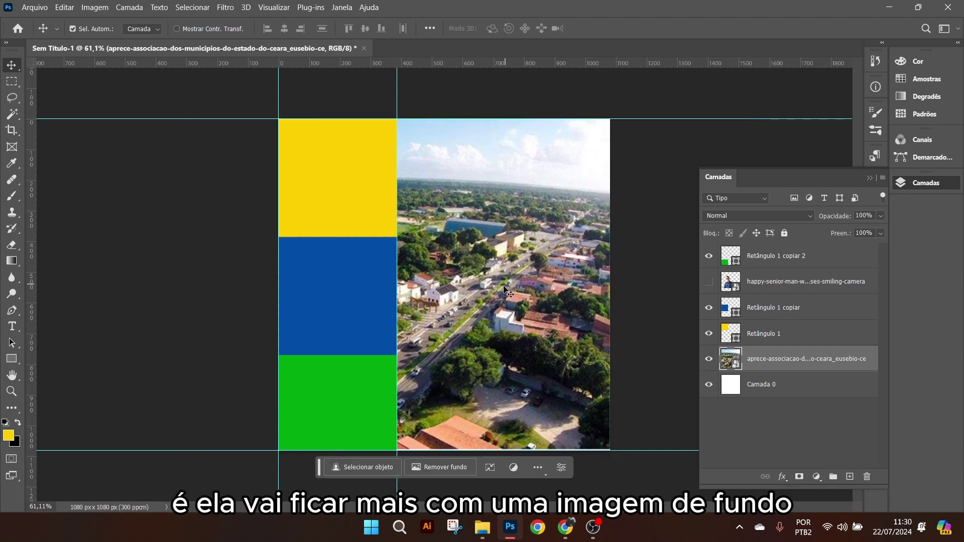
- Reposition the aerial city photo within the area beside the coloured squares
drag(501, 287, 623, 285)
drag(480, 314, 533, 331)
- Switch to Chrome and examine the "cidade eusébio" image results for a better-quality aerial photo of the city
click(566, 527)
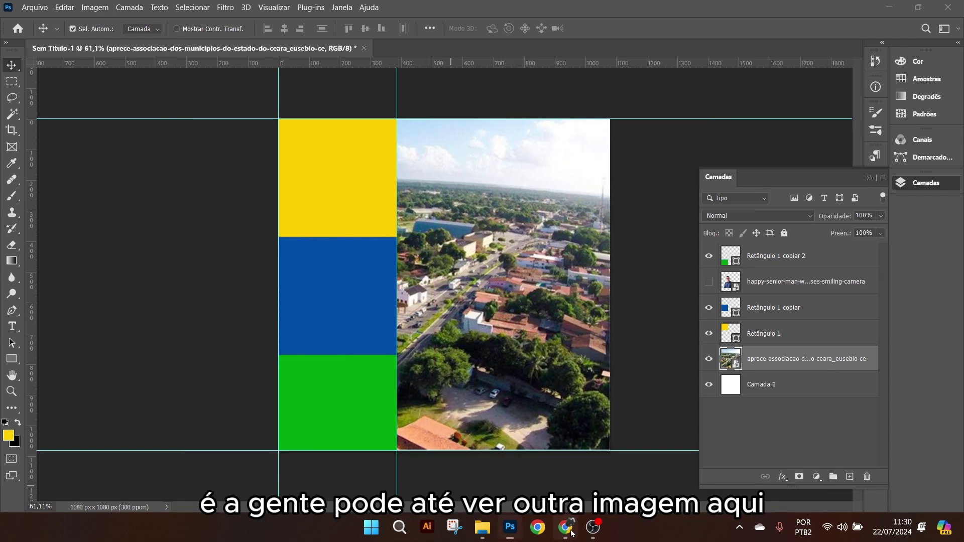
click(116, 7)
click(239, 5)
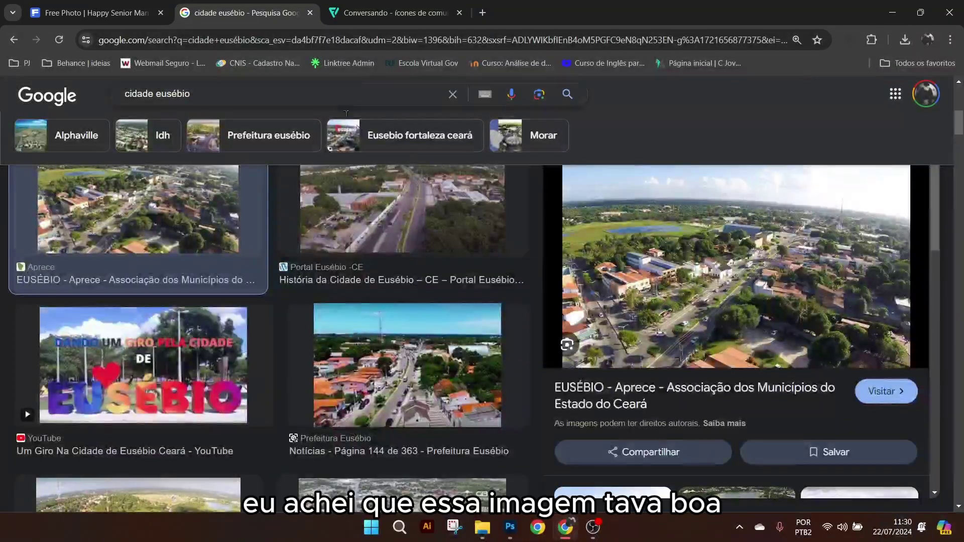
scroll(695, 250, down, 2)
scroll(695, 250, up, 2)
scroll(695, 250, down, 3)
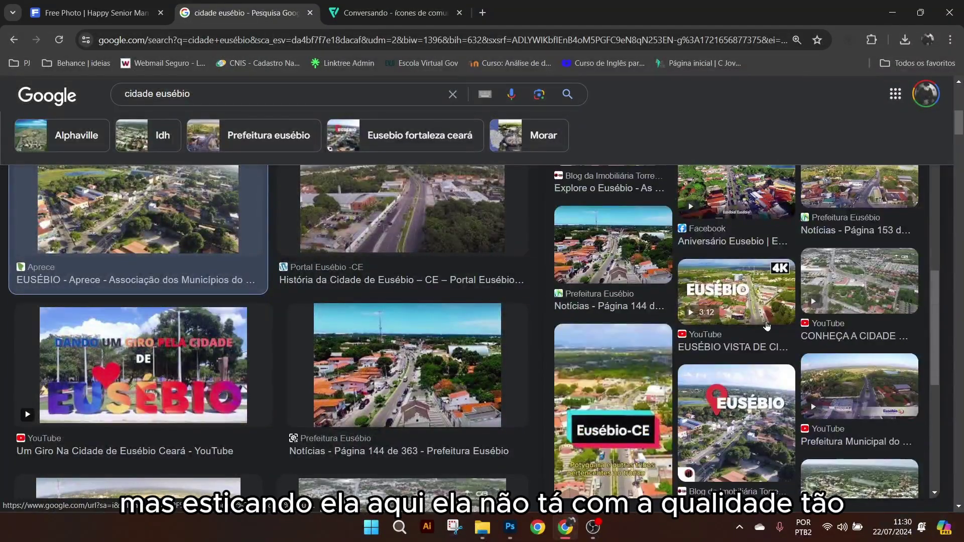
scroll(688, 276, up, 3)
scroll(681, 300, down, 3)
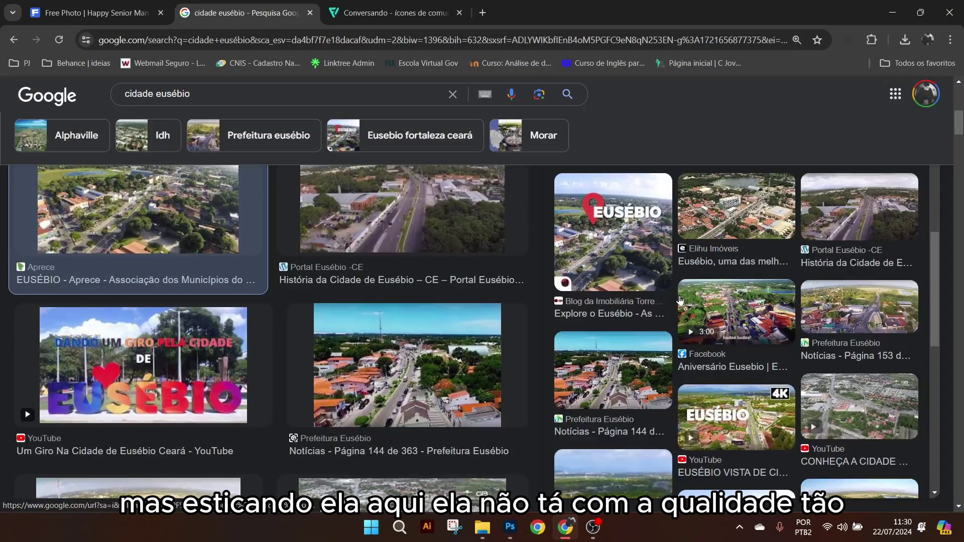
scroll(276, 358, down, 10)
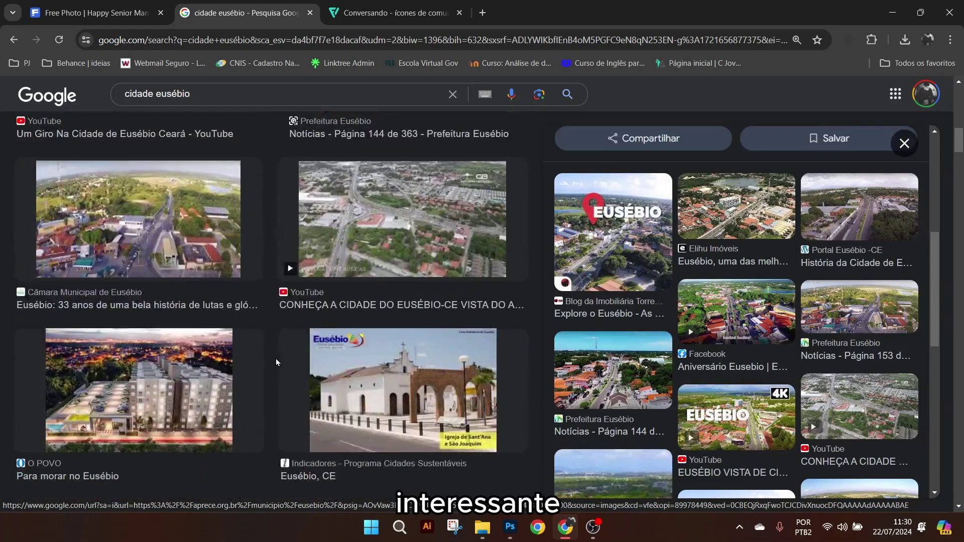
scroll(353, 340, up, 8)
scroll(353, 339, up, 6)
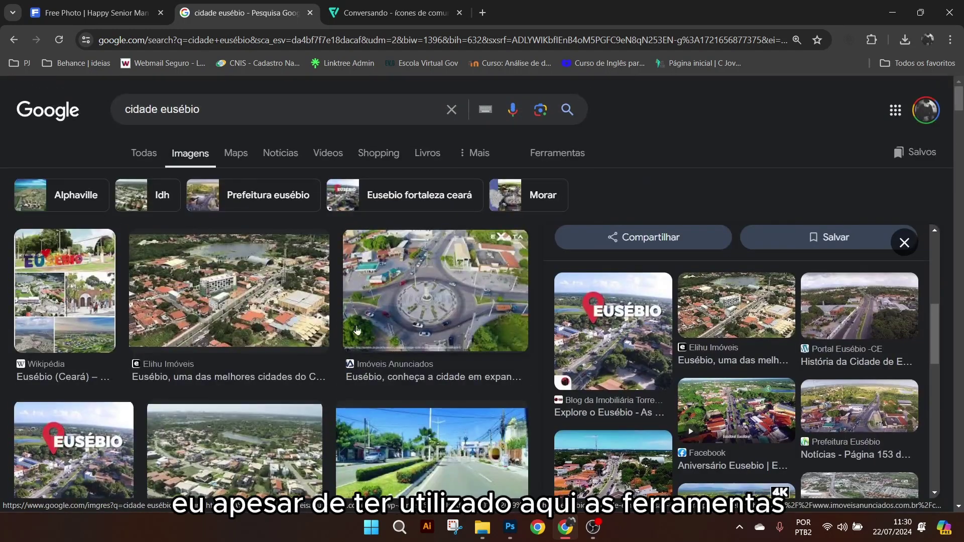
- Filter the "cidade eusébio" image results to the size Grande
click(549, 151)
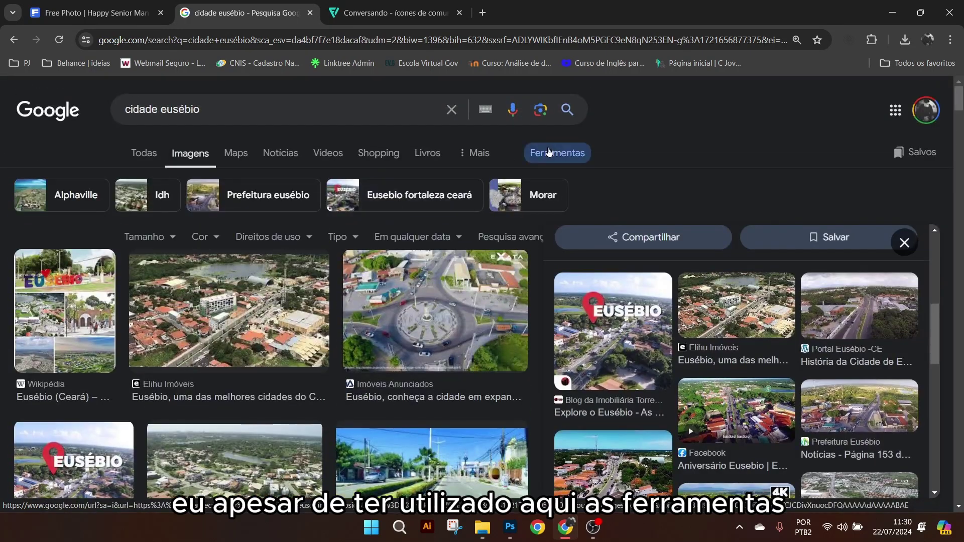
click(172, 237)
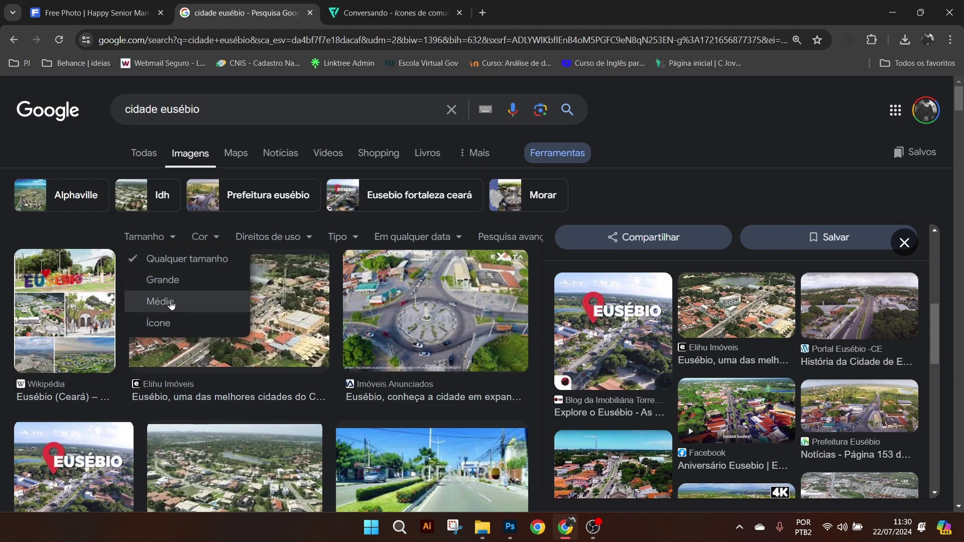
click(173, 287)
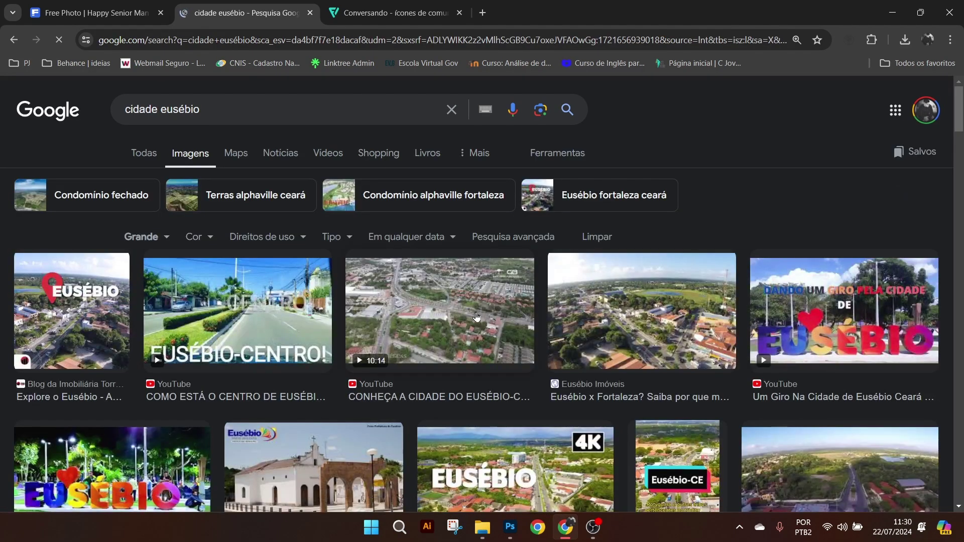
- Preview the aerial city photo from Eusébio Imóveis and open its source page
click(605, 311)
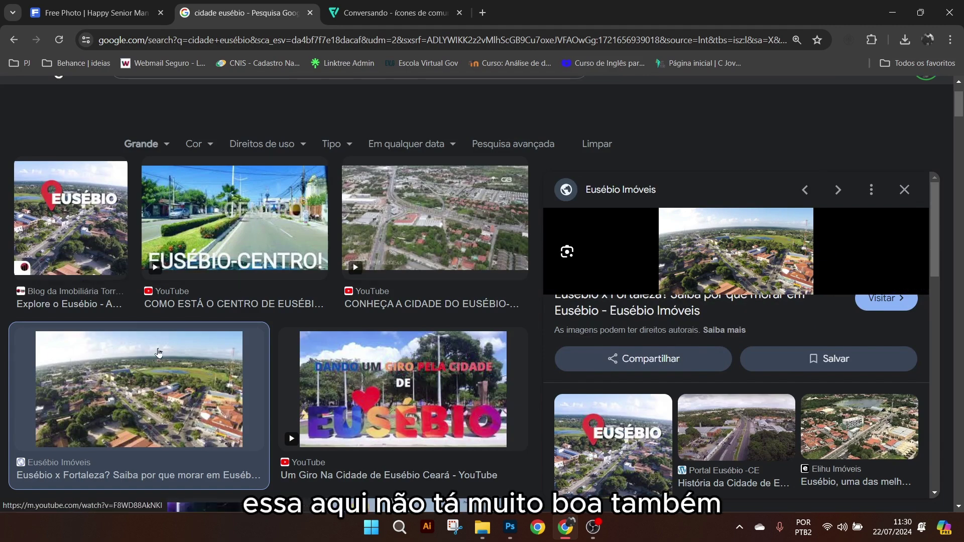
scroll(158, 353, down, 3)
scroll(170, 359, up, 5)
click(722, 348)
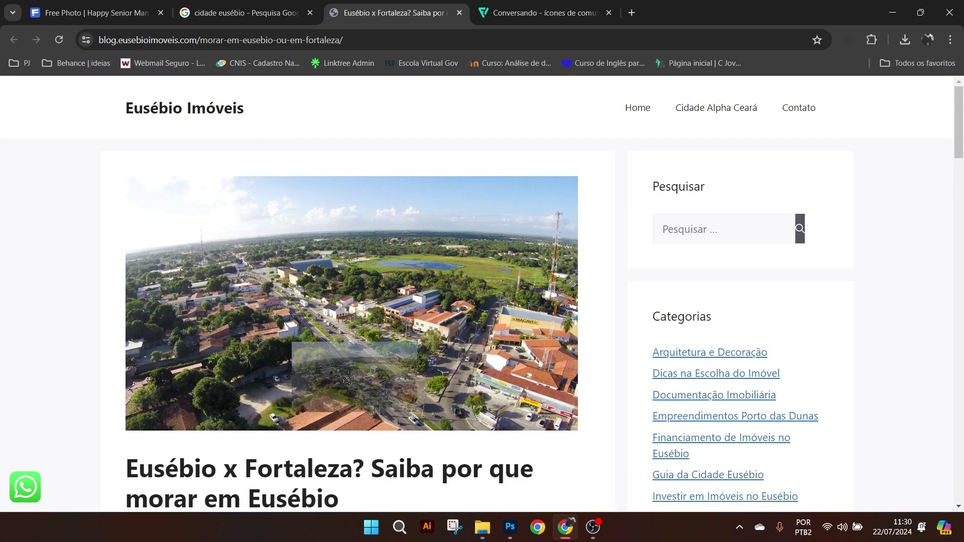
- Save the article's aerial city photo as eusebio.jpg in the "aula phtoshop politica" folder
right_click(418, 291)
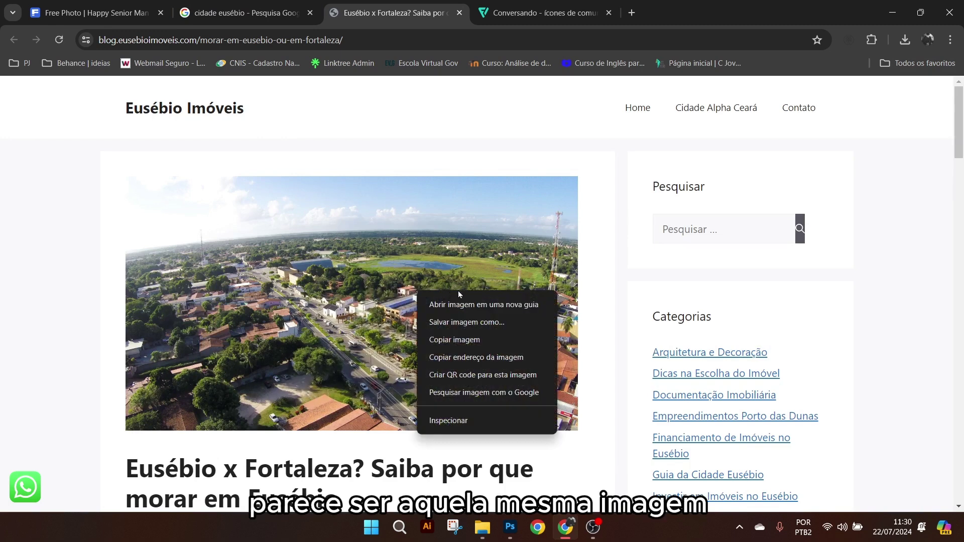
click(467, 323)
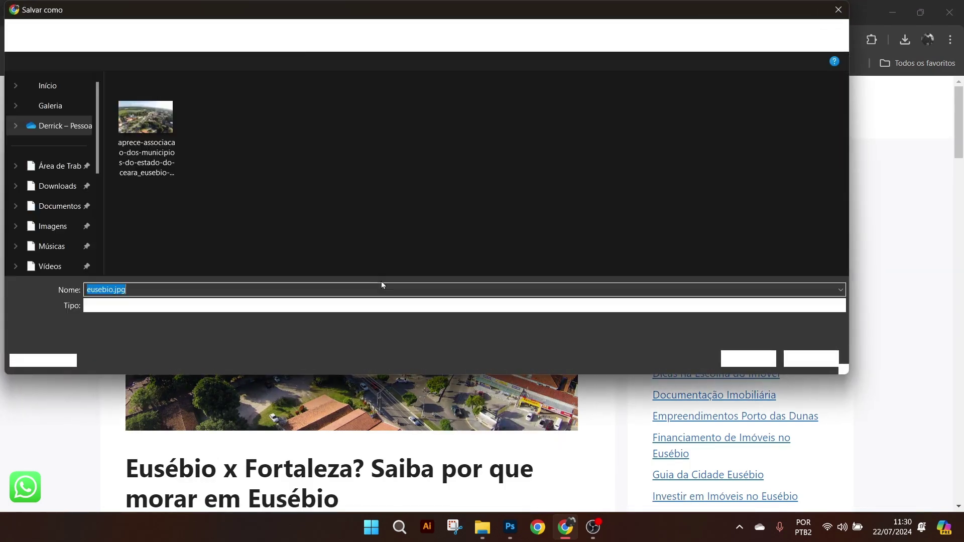
click(217, 152)
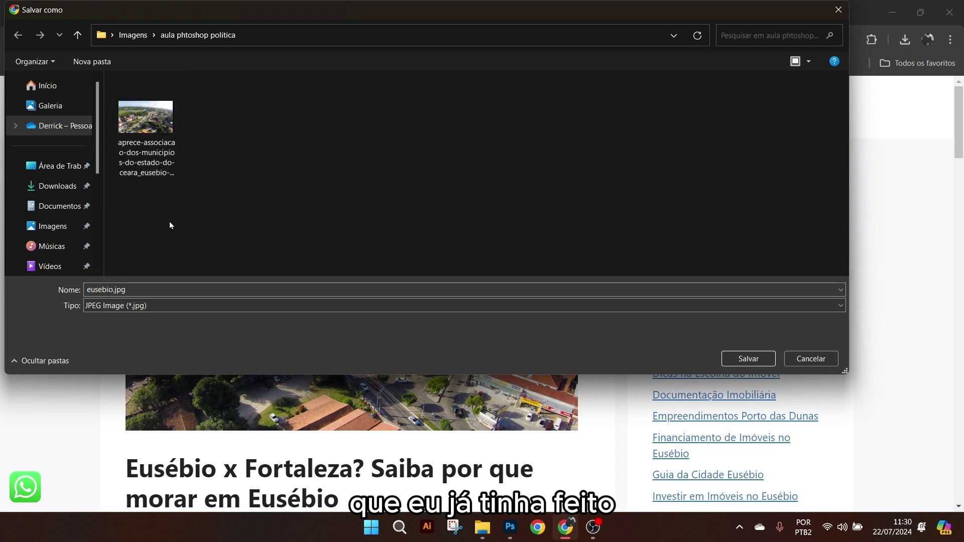
click(749, 359)
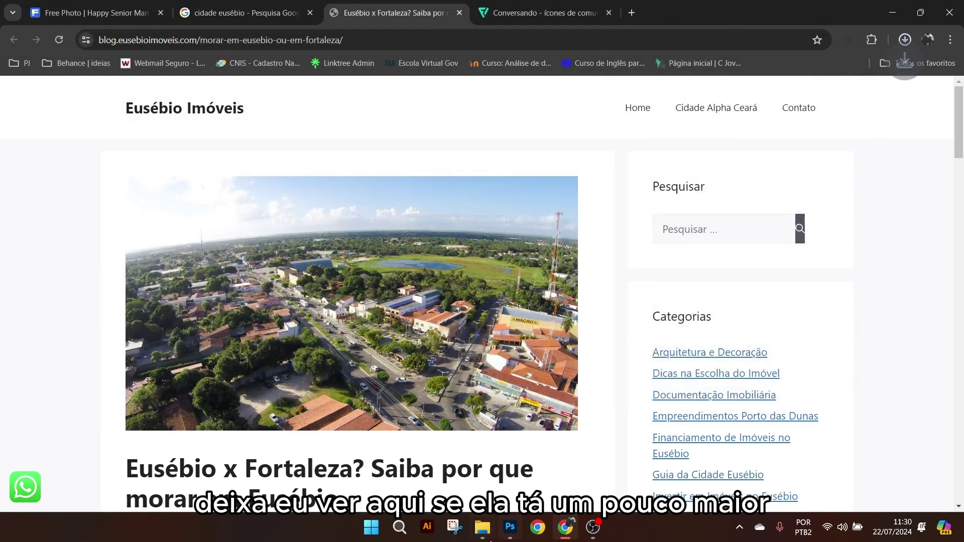
- Switch to File Explorer and check the saved eusebio.jpg in the "aula phtoshop politica" folder
mouse_move(483, 530)
click(462, 494)
click(241, 150)
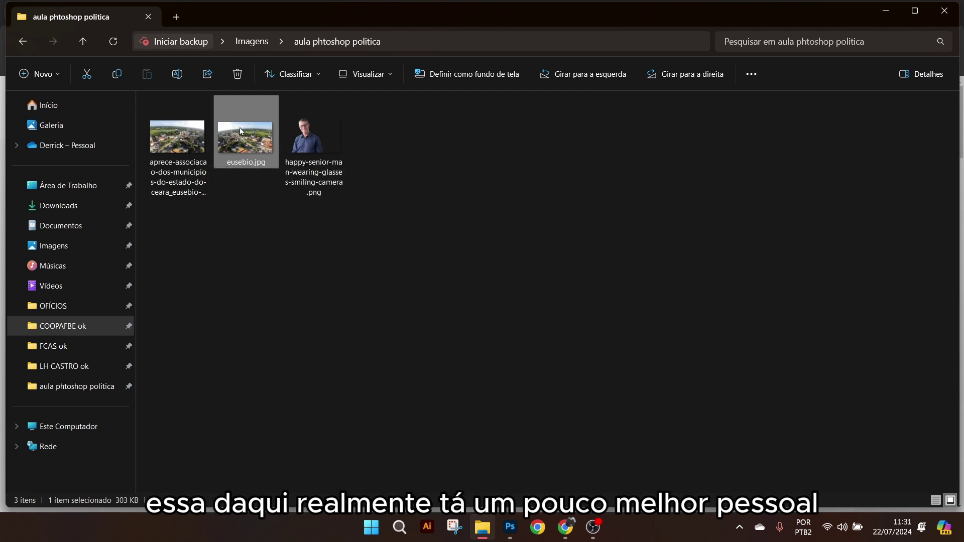
- Switch to Photoshop, delete the old city photo layer and place eusebio.jpg as an embedded image above the white background layer
click(510, 527)
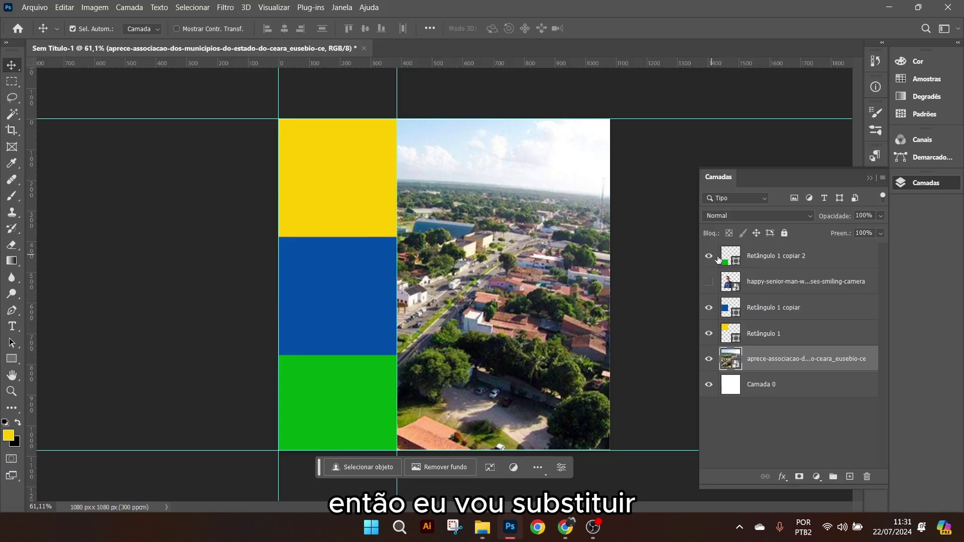
key(Delete)
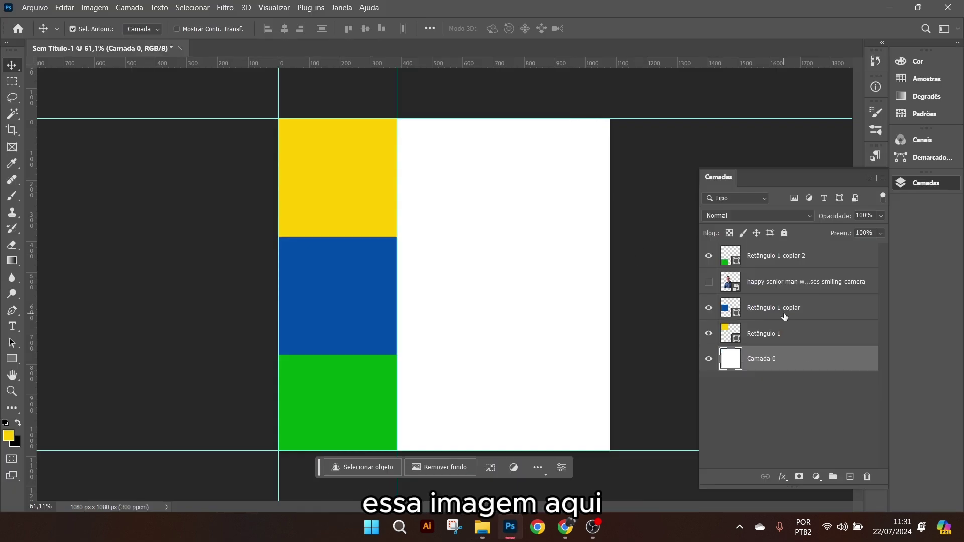
click(30, 7)
click(68, 246)
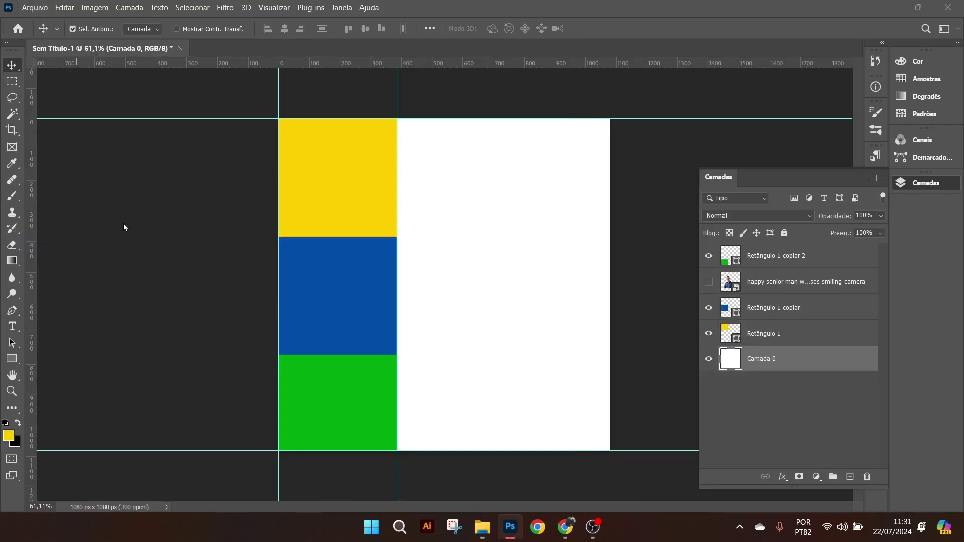
click(216, 119)
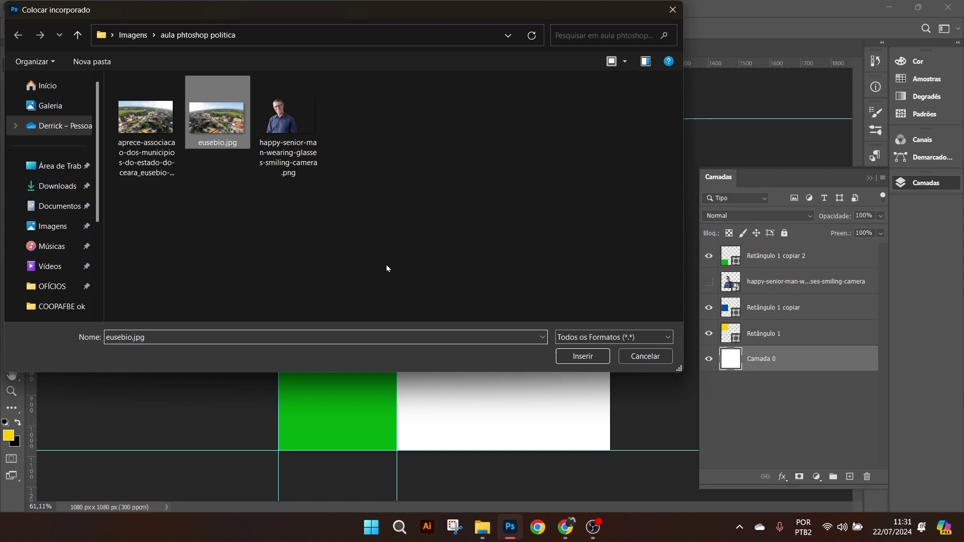
click(566, 358)
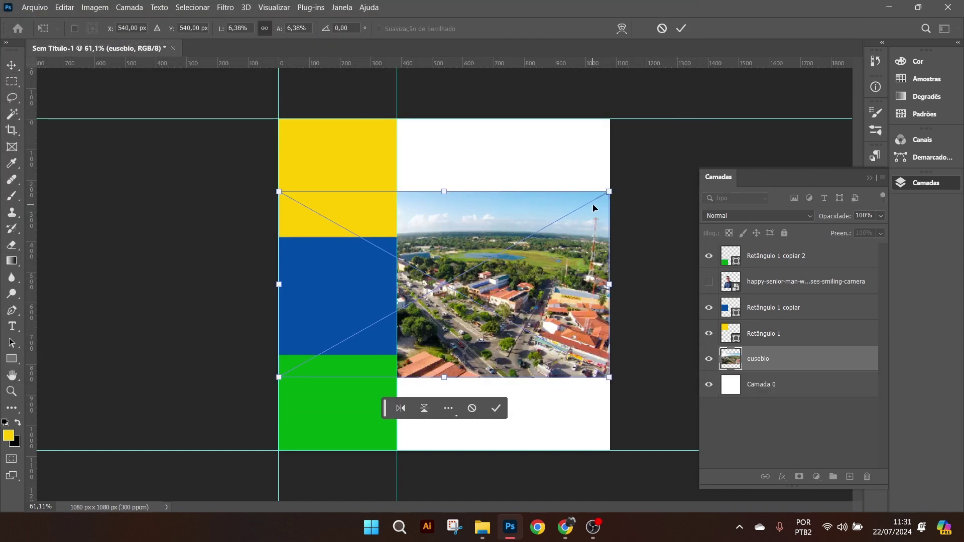
- Enlarge the new city photo proportionally and position it to cover the full canvas height beside the coloured squares
drag(610, 190, 786, 118)
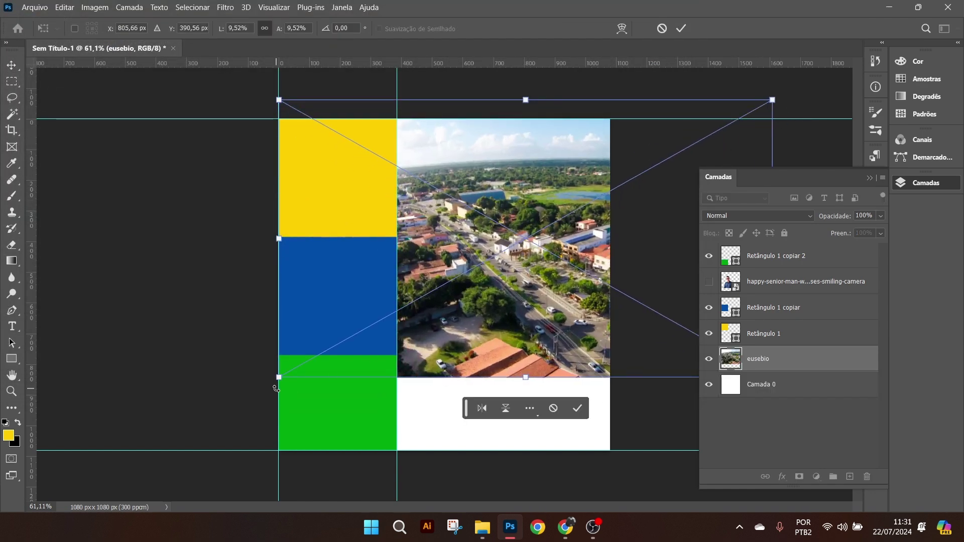
drag(279, 378, 144, 452)
drag(518, 310, 597, 301)
click(681, 28)
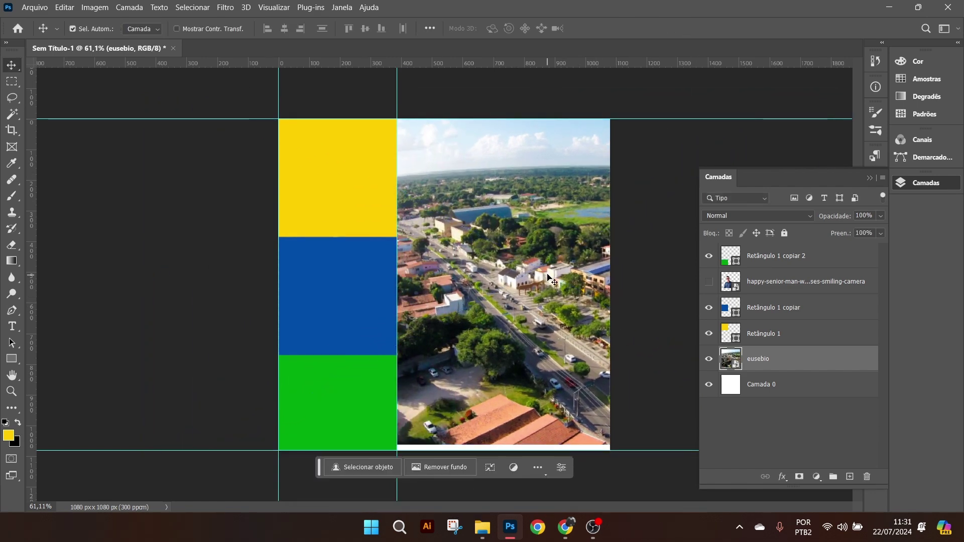
drag(548, 275, 490, 283)
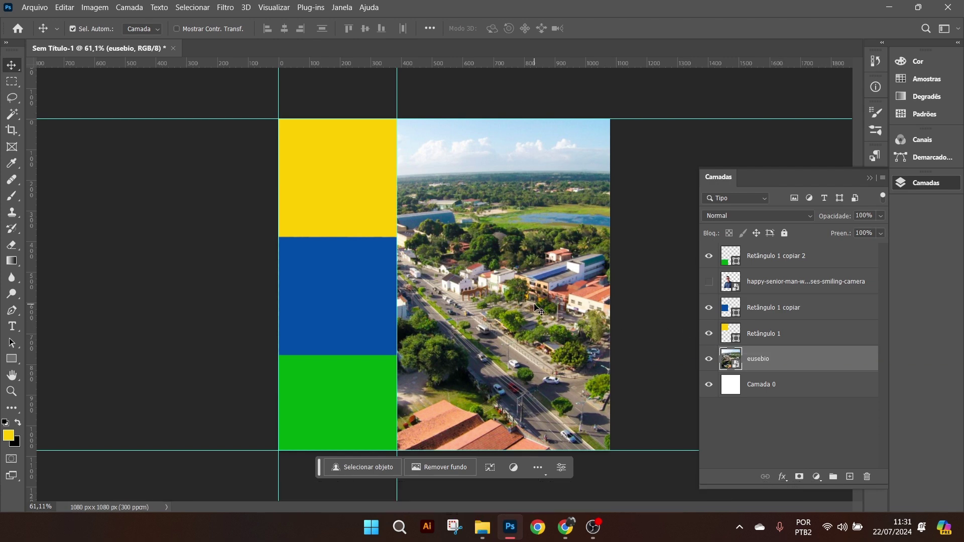
drag(536, 309, 511, 300)
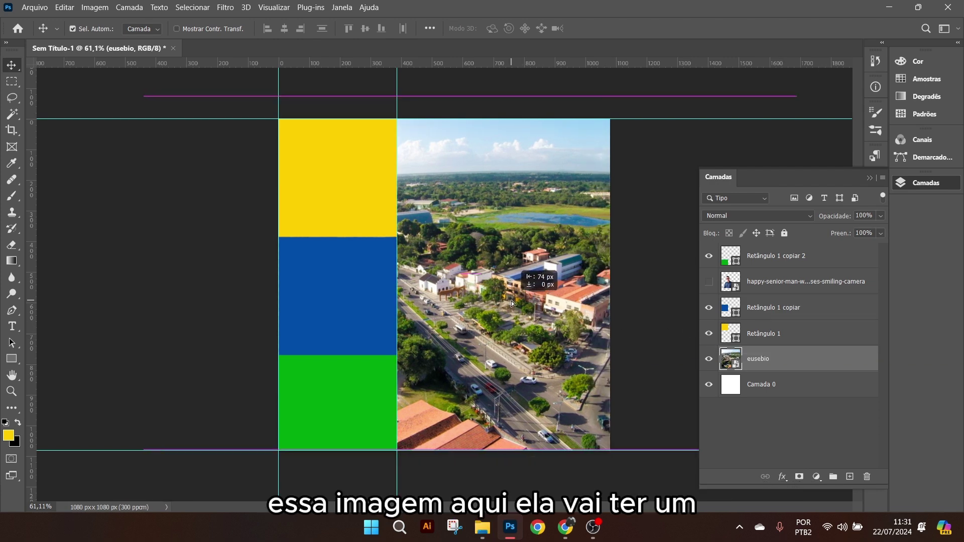
- Add a reflected transparent-to-blue gradient fill over the city photo, clear around the central buildings and blue towards the upper and lower edges
click(11, 260)
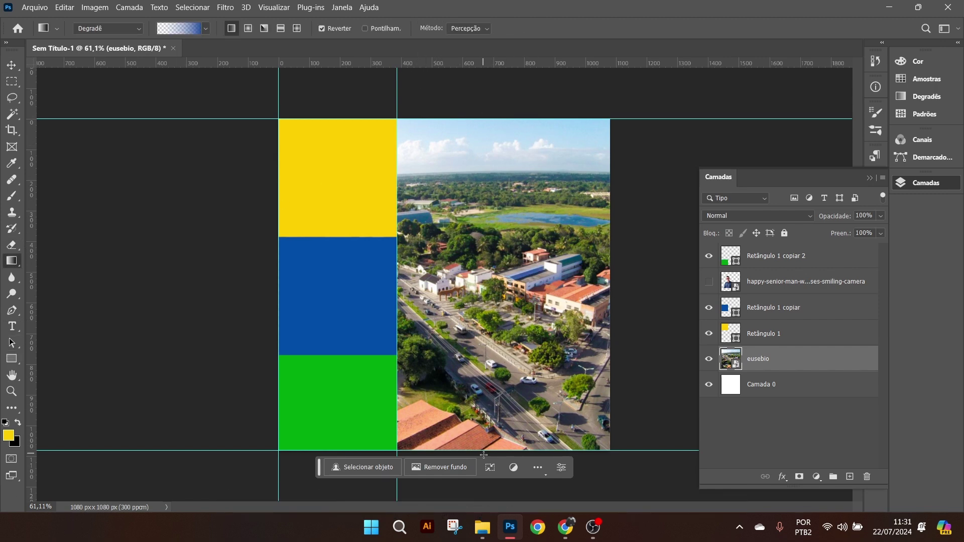
drag(492, 450, 480, 180)
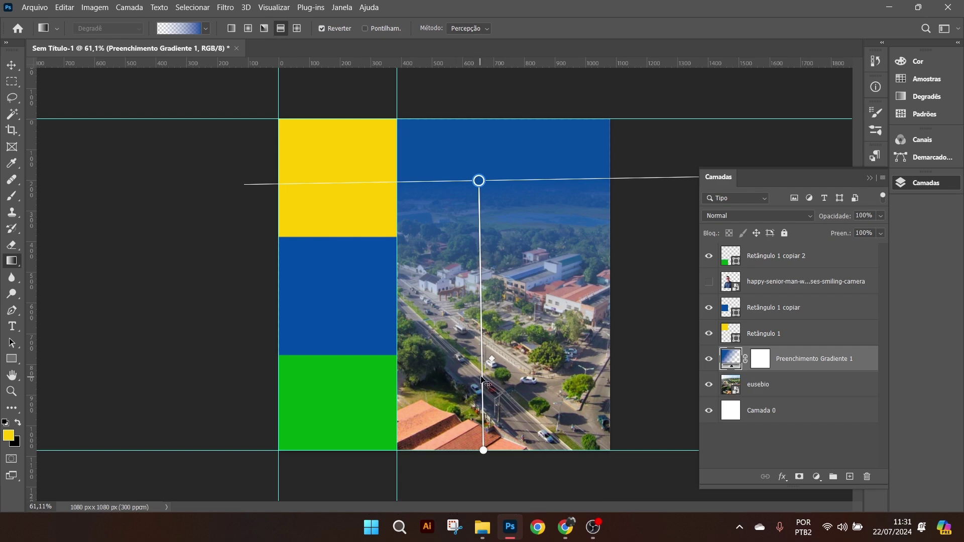
drag(492, 360, 492, 332)
drag(479, 182, 479, 289)
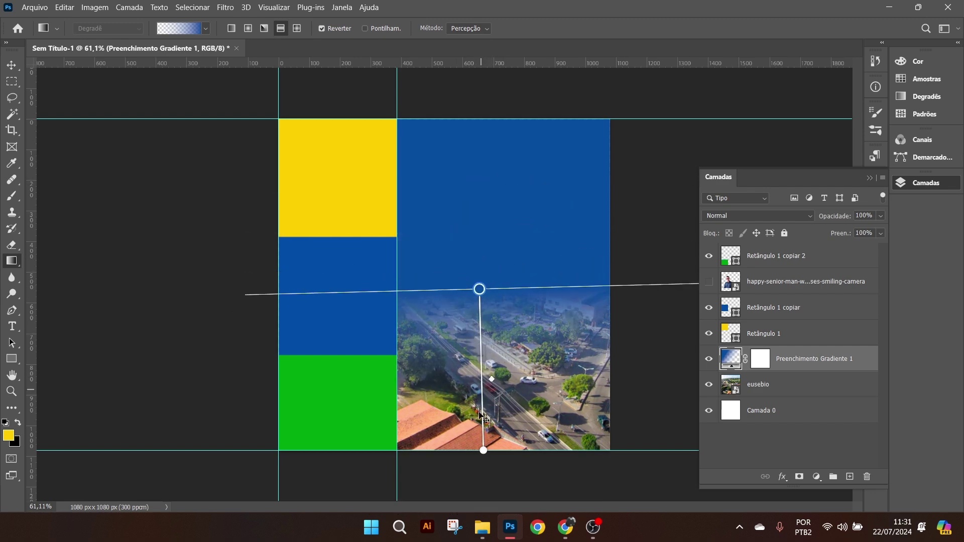
drag(485, 449, 496, 296)
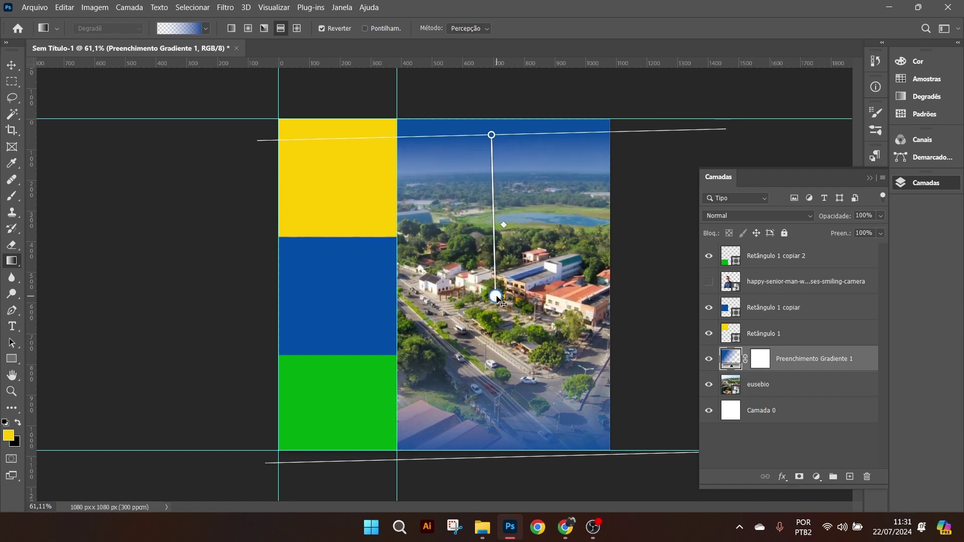
drag(492, 137, 497, 169)
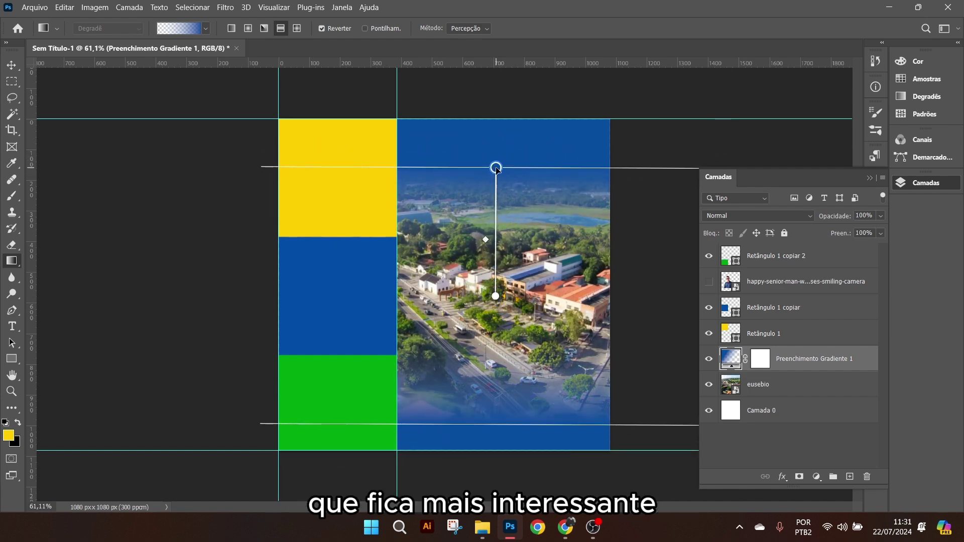
- Change the gradient fill to radial and move its centre slightly up and right over the buildings
click(248, 28)
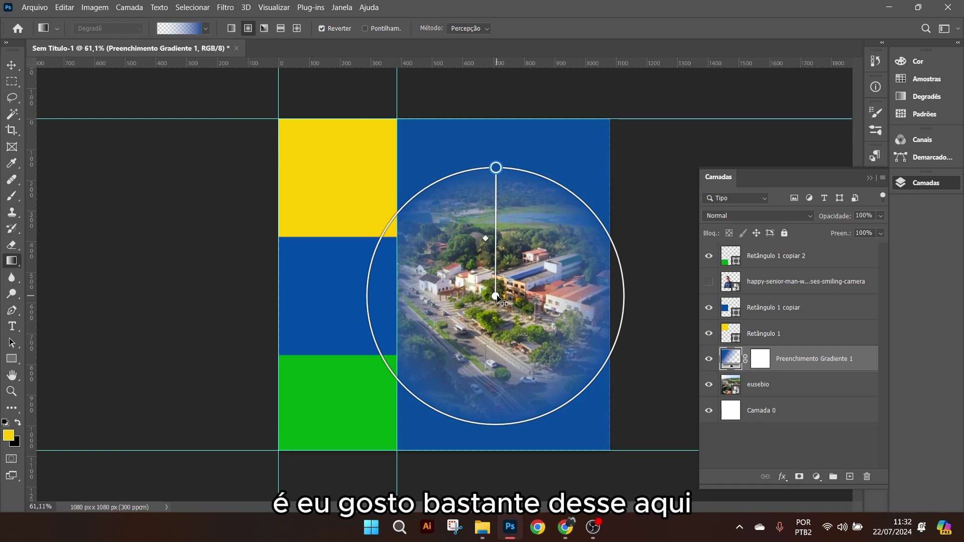
drag(496, 296, 511, 282)
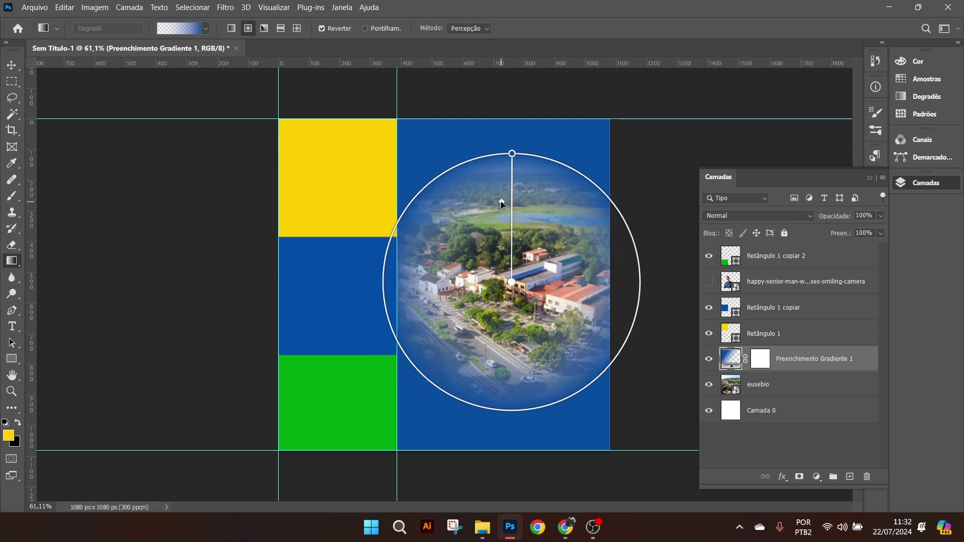
- Set the radial gradient's outer colour stop to white (ffffff)
double_click(512, 153)
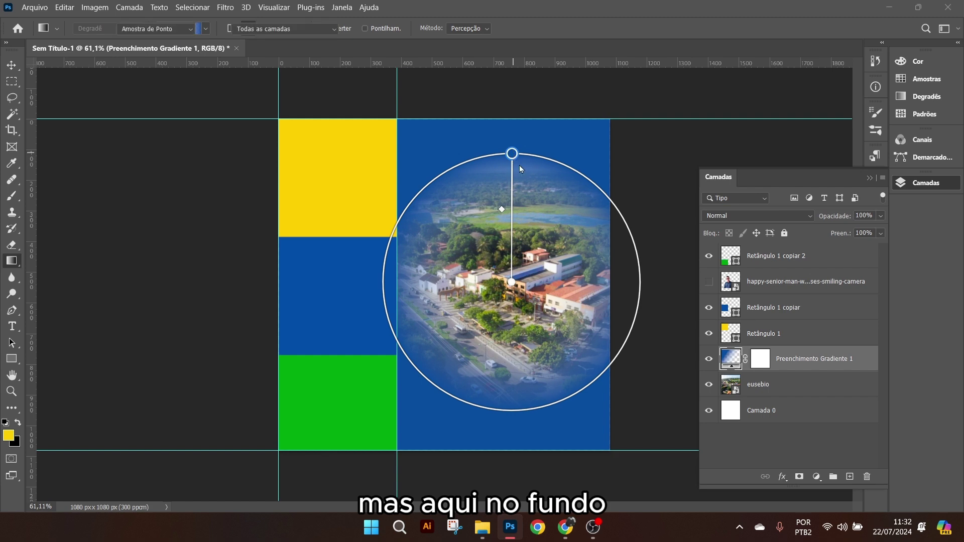
text(ffffff)
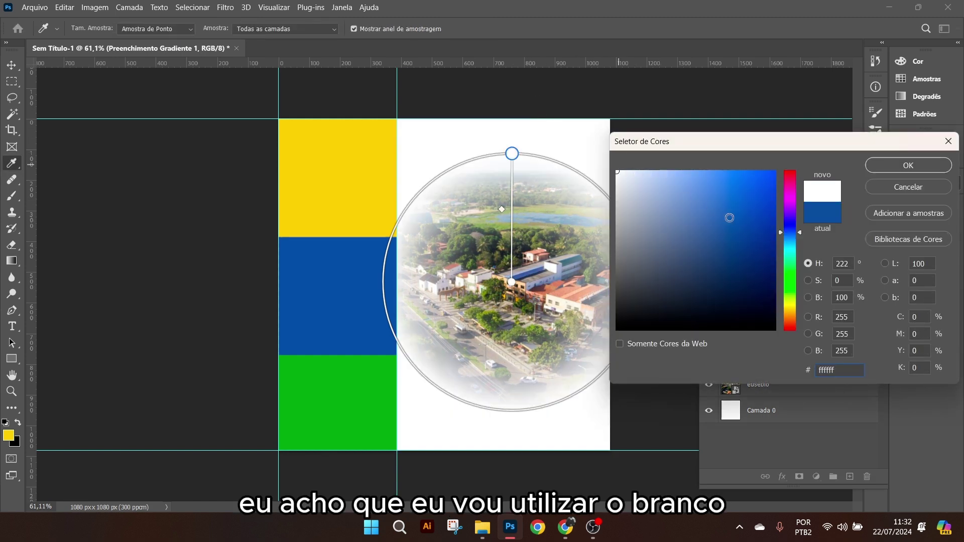
click(896, 170)
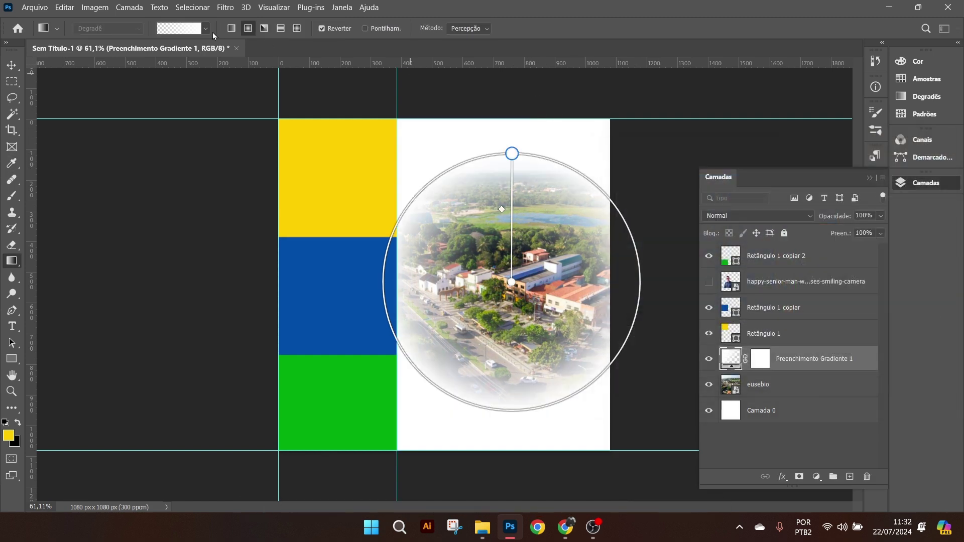
- Change the gradient fill to linear, fading from white at the canvas's upper edge to transparent just below its lower edge
click(232, 29)
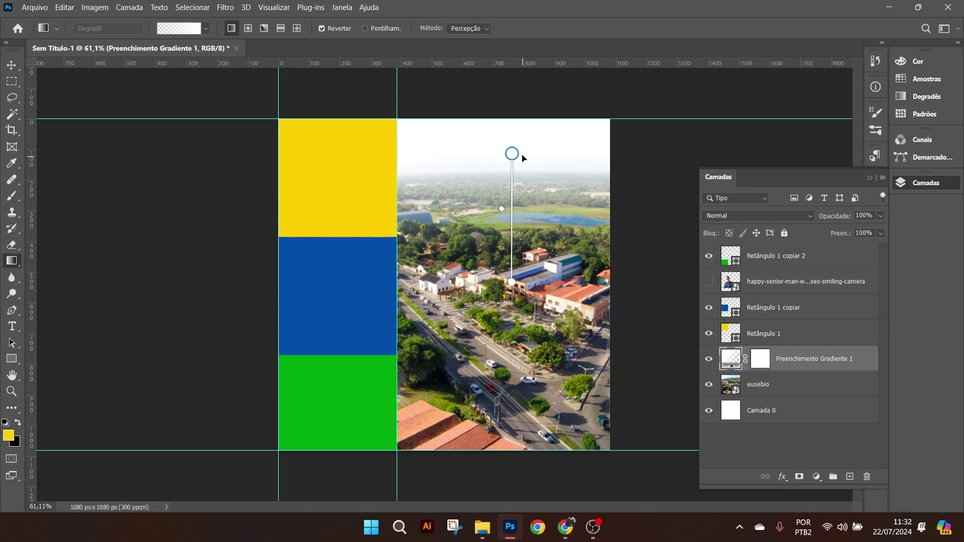
drag(512, 153, 513, 124)
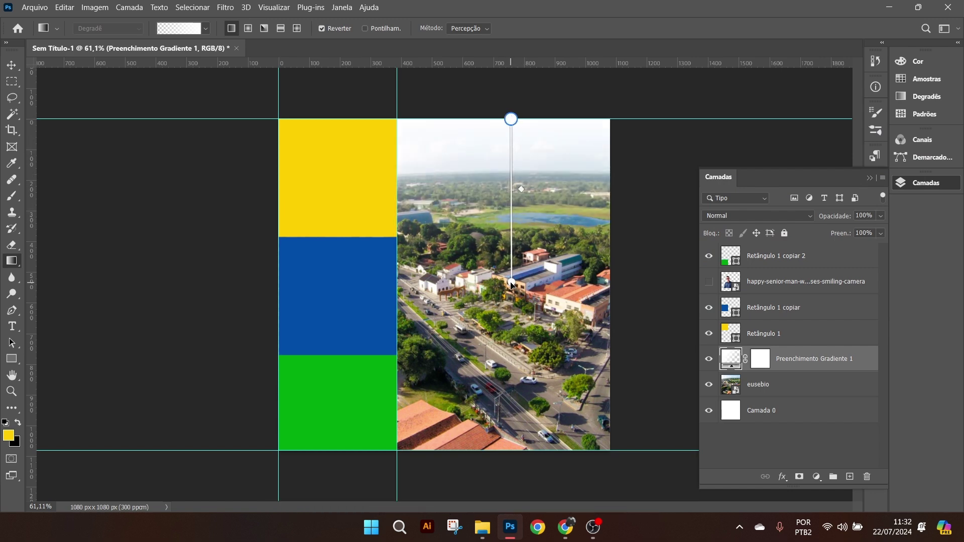
drag(512, 284, 516, 490)
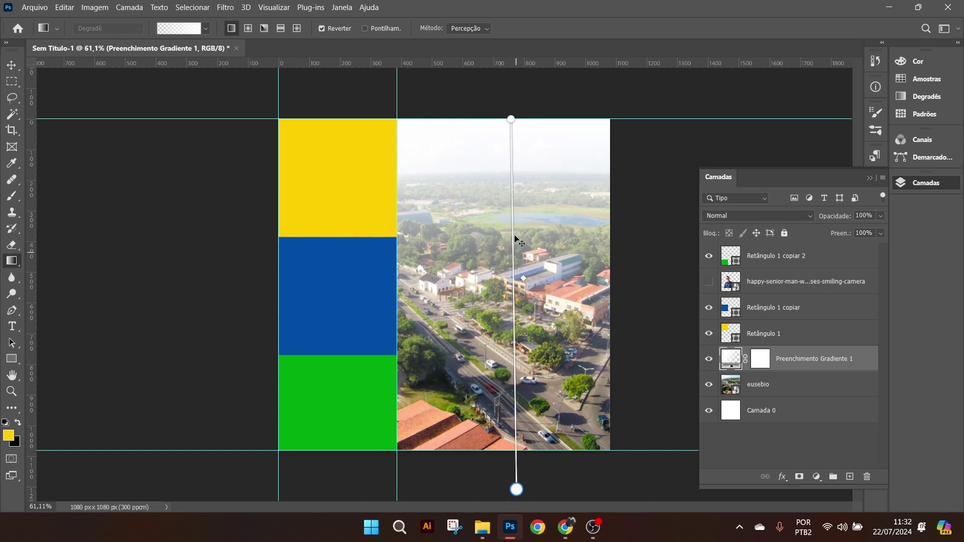
mouse_move(512, 121)
mouse_down()
mouse_move(518, 140)
mouse_move(512, 132)
mouse_up()
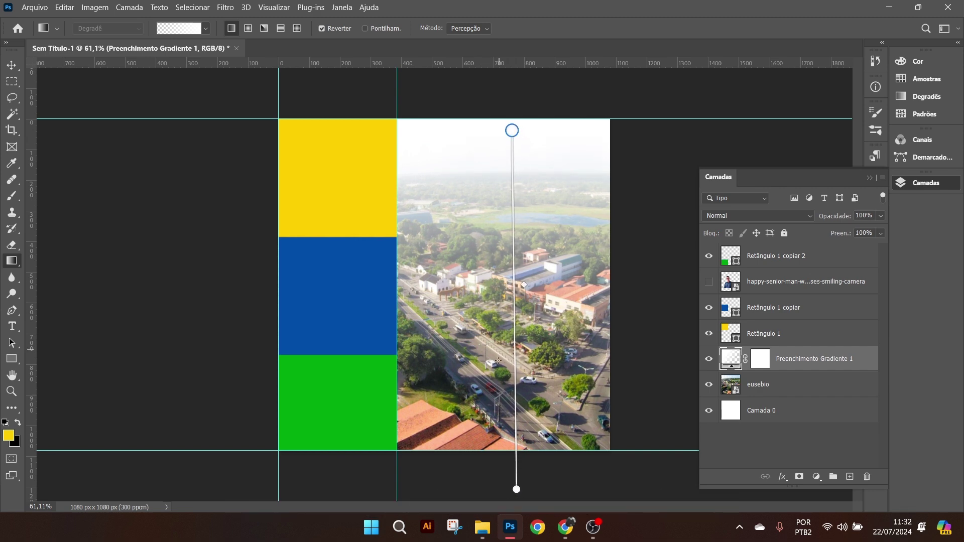
key(v)
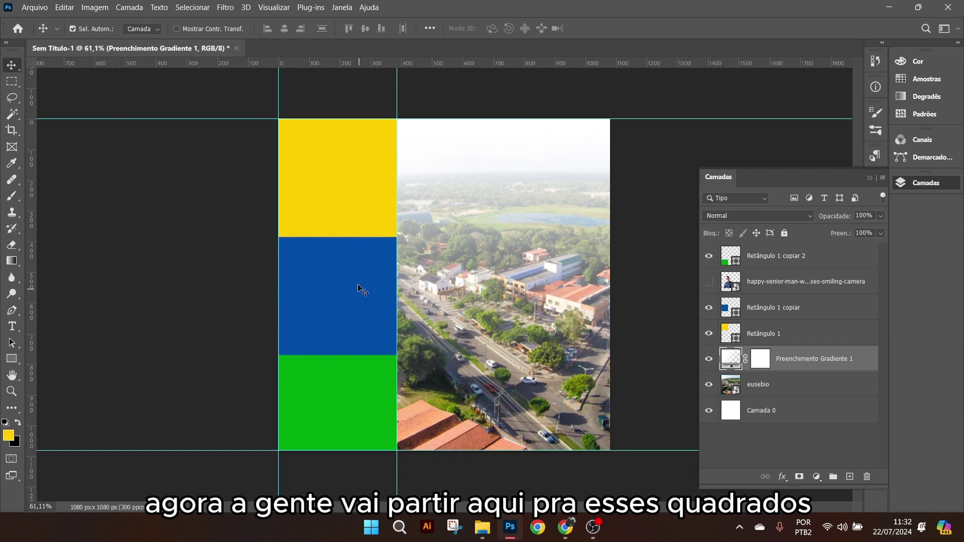
- Place the embedded icon coração solido.png from the Imagens > icons folder directly above the yellow square's layer
click(343, 187)
click(35, 7)
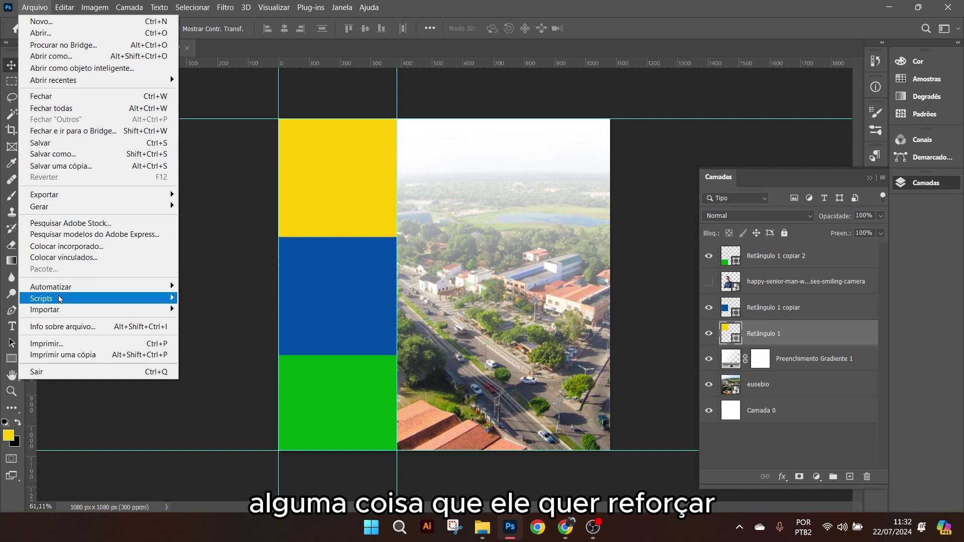
mouse_move(76, 308)
click(65, 248)
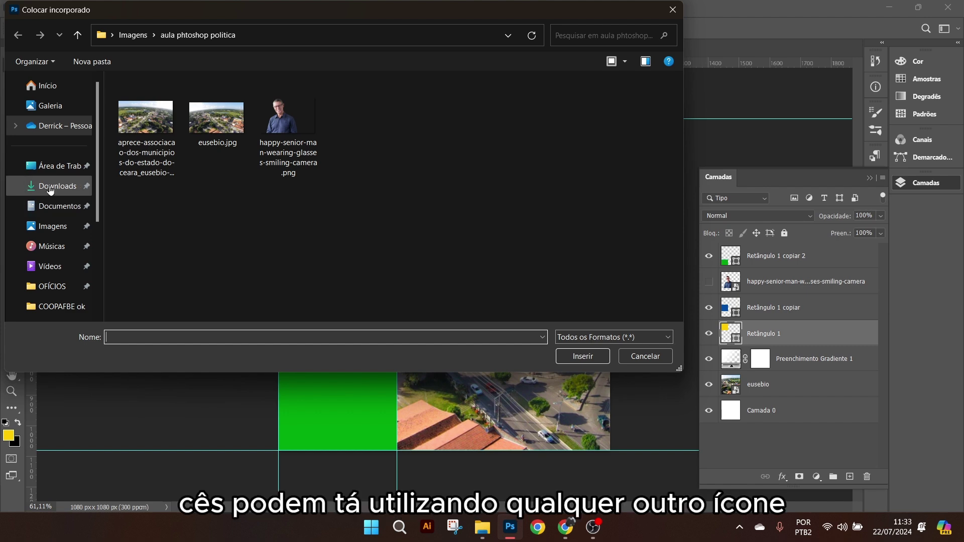
click(53, 186)
click(56, 206)
click(54, 227)
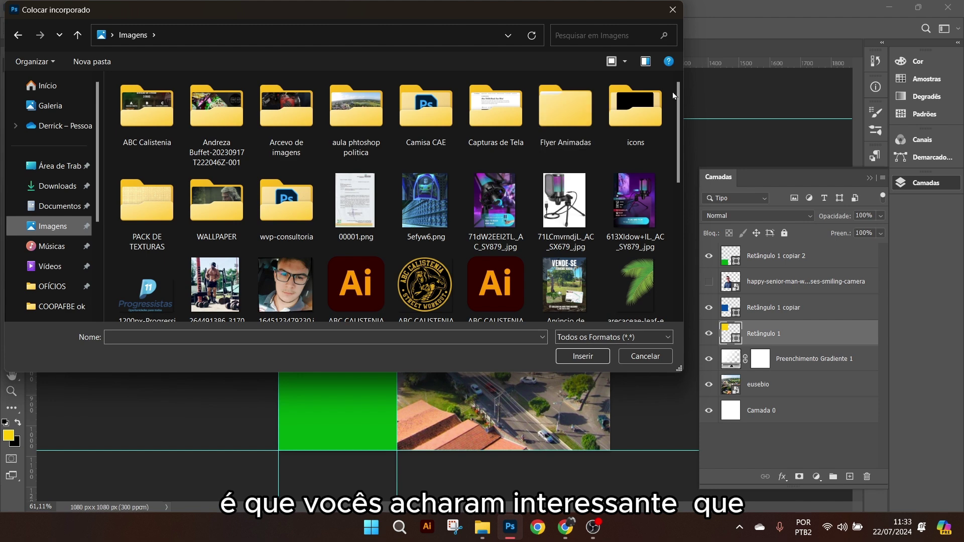
double_click(635, 108)
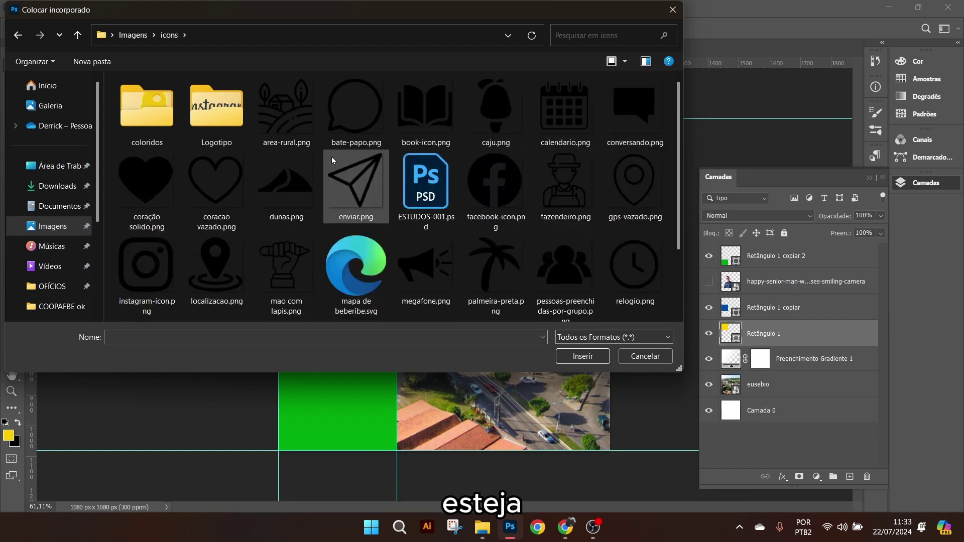
click(152, 183)
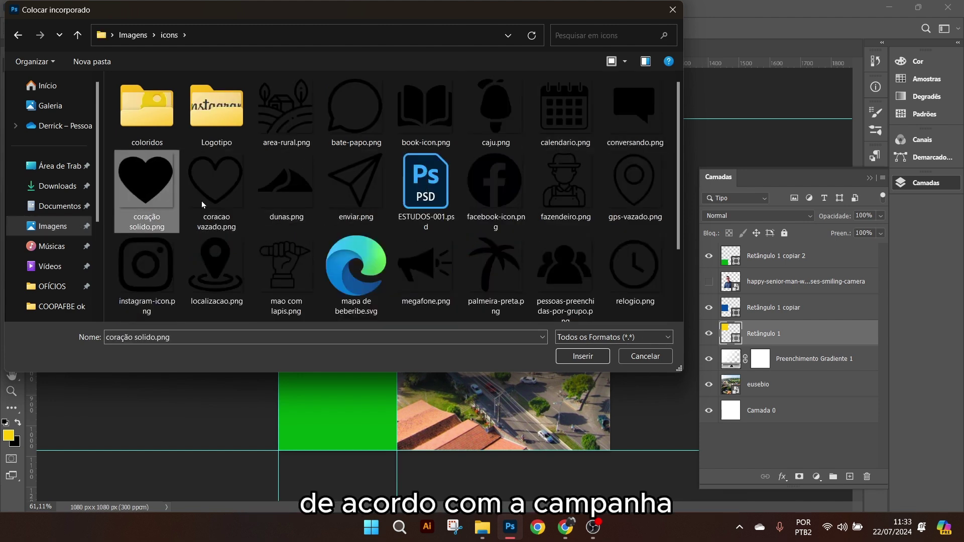
click(577, 358)
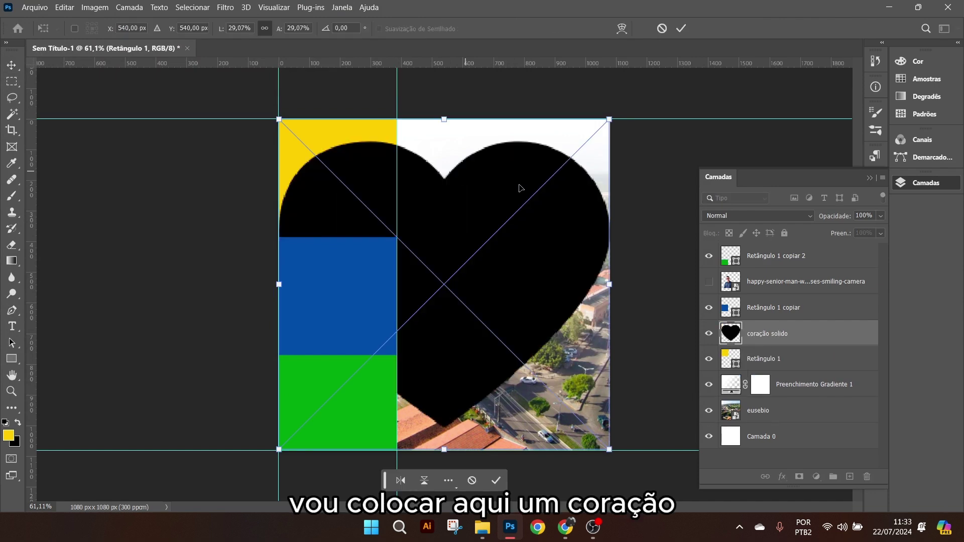
- Scale the heart icon down proportionally to about 9.6% and move it onto the yellow square
drag(609, 119, 457, 270)
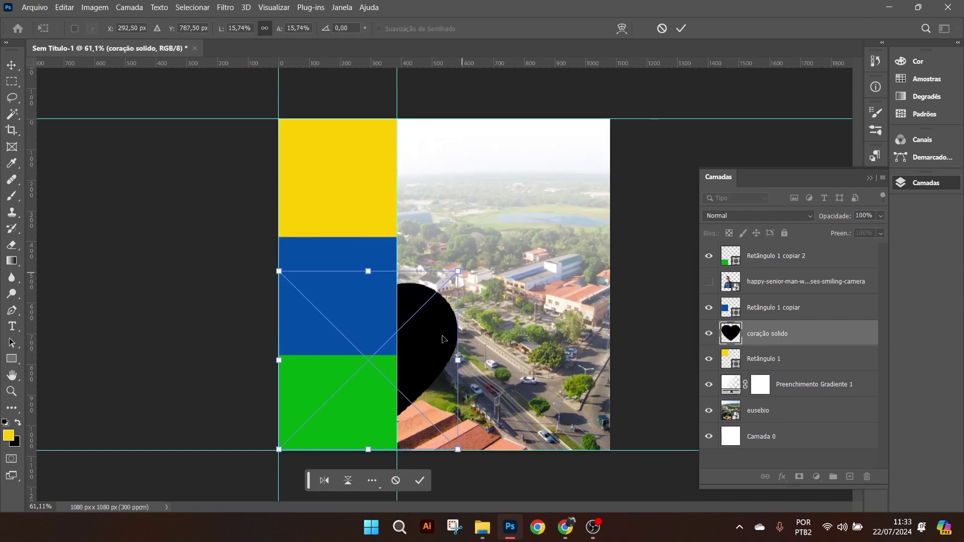
drag(437, 342, 568, 217)
click(681, 28)
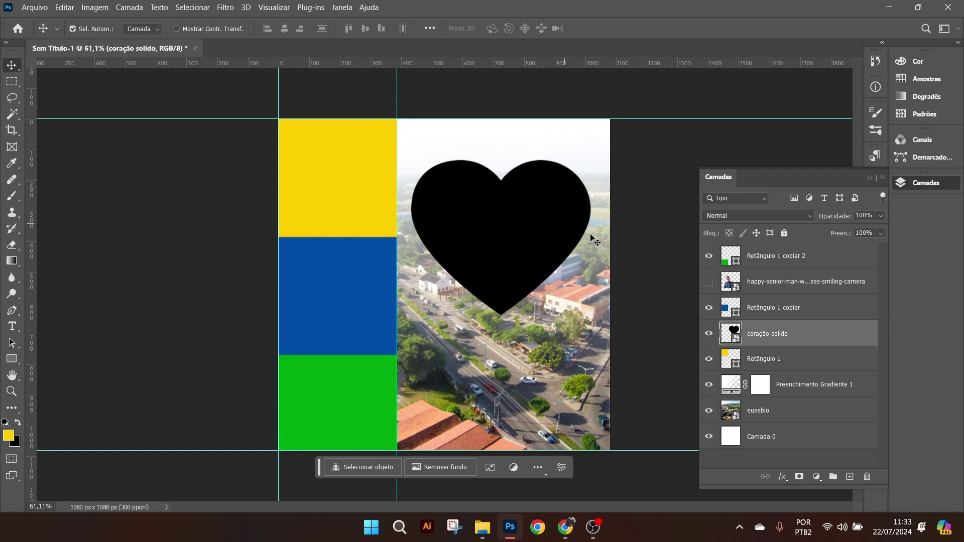
key(ctrl+t)
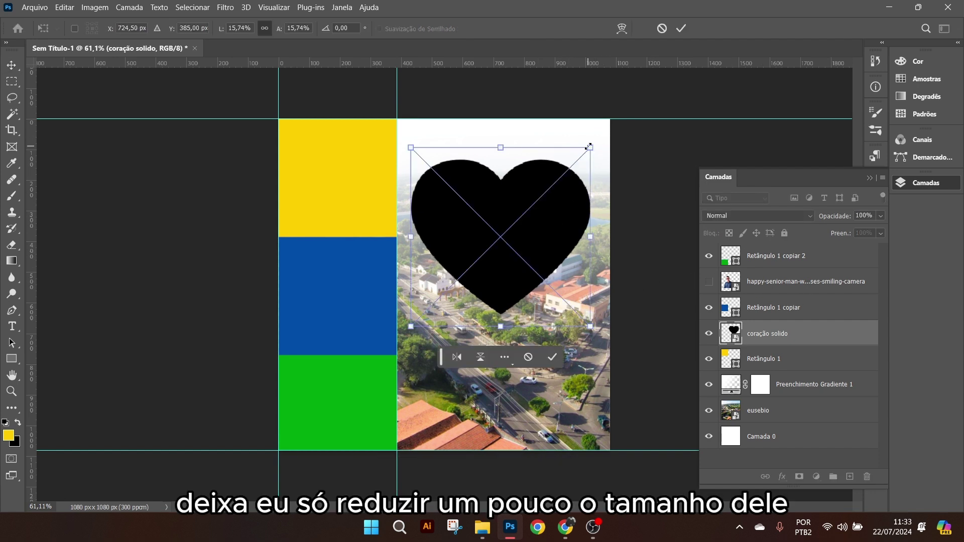
drag(587, 149, 519, 218)
click(680, 29)
drag(494, 294, 368, 205)
- Shrink the heart further to about 8% so it leaves an even margin inside the yellow square
key(ctrl+t)
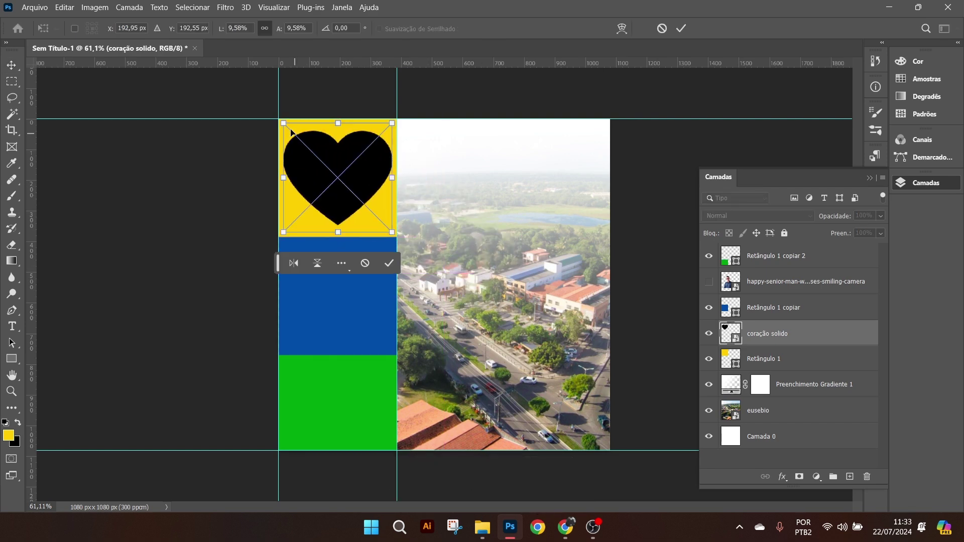
drag(284, 130, 303, 145)
scroll(303, 145, up, 5)
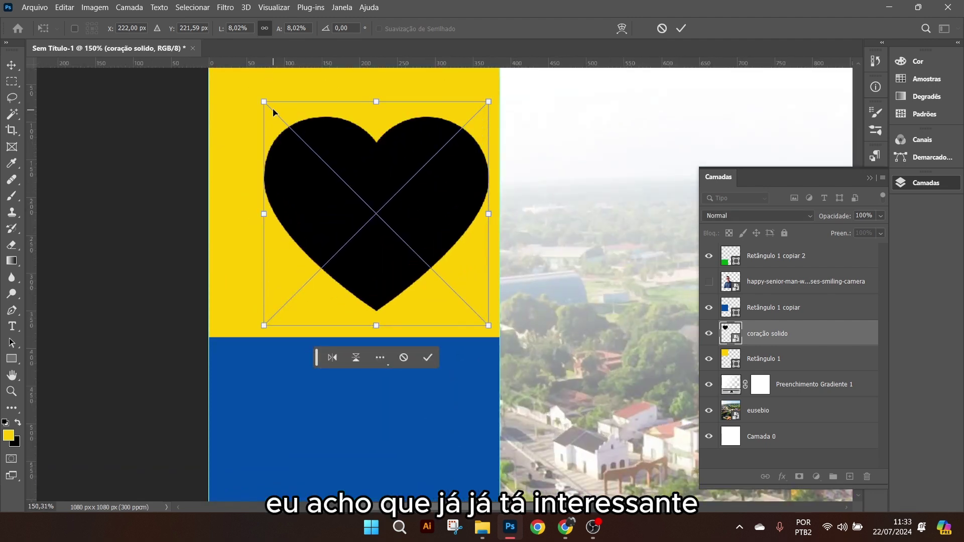
drag(263, 102, 261, 101)
click(681, 28)
key(ctrl+0)
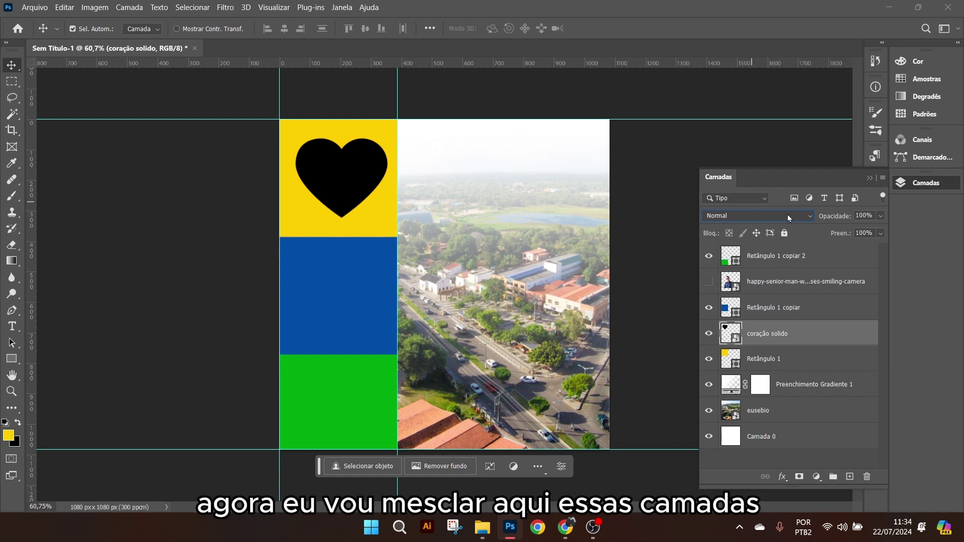
- Set the blend mode of the heart icon's layer to Sobrepor
click(792, 359)
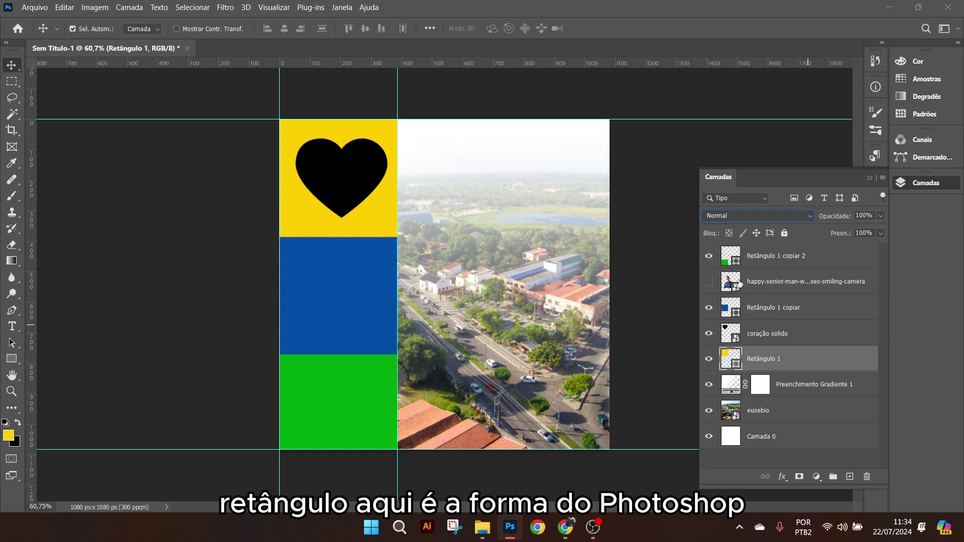
click(787, 334)
click(775, 216)
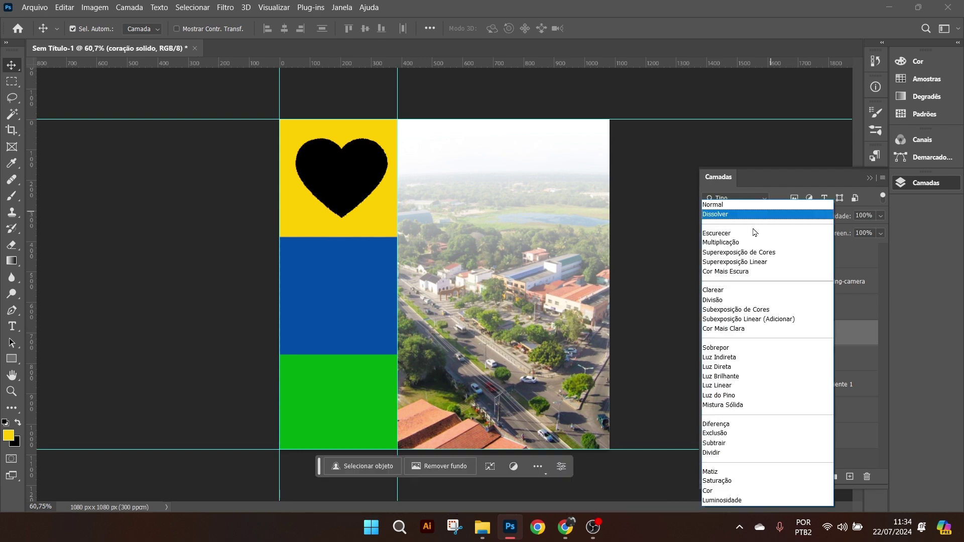
click(726, 349)
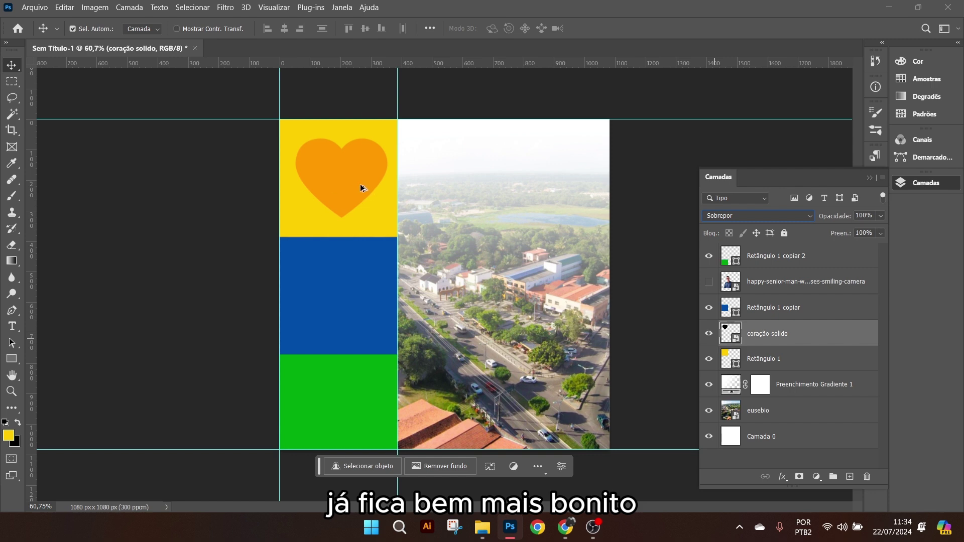
- Place the embedded speech-bubble icon conversando.png from the icons folder
click(34, 7)
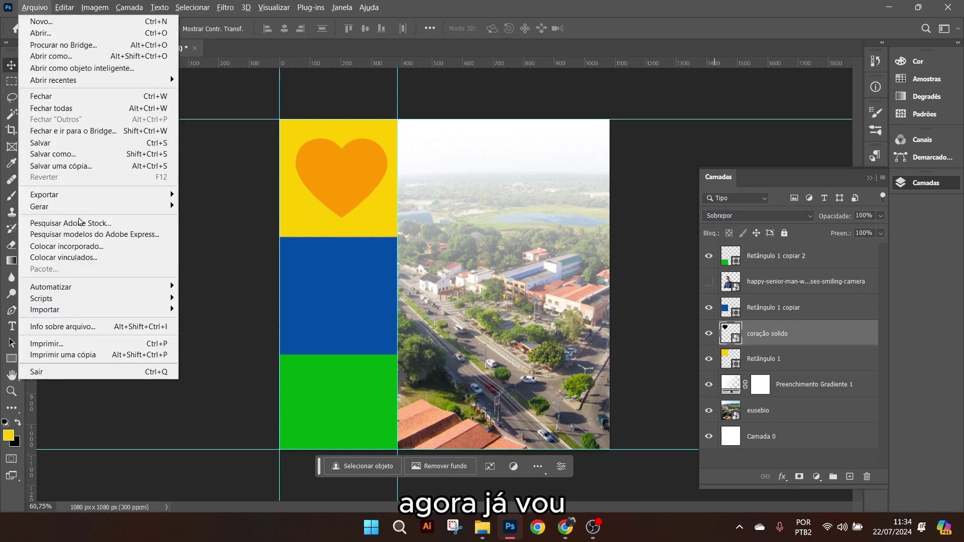
click(68, 246)
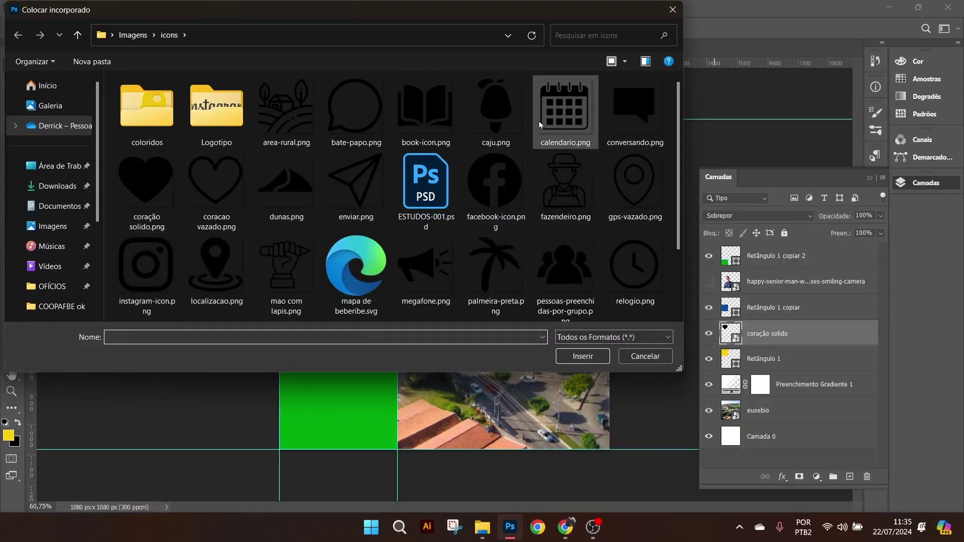
scroll(541, 141, down, 1)
scroll(526, 189, up, 1)
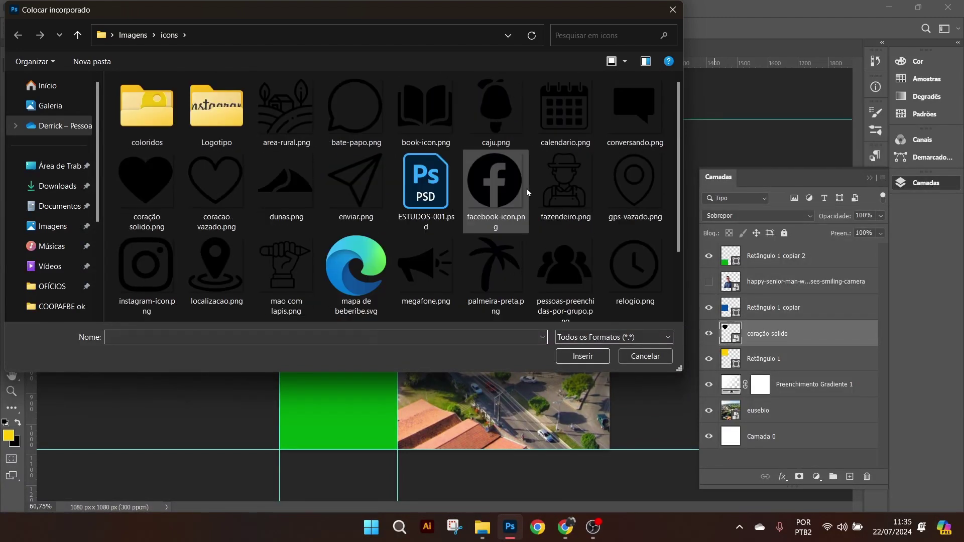
click(613, 125)
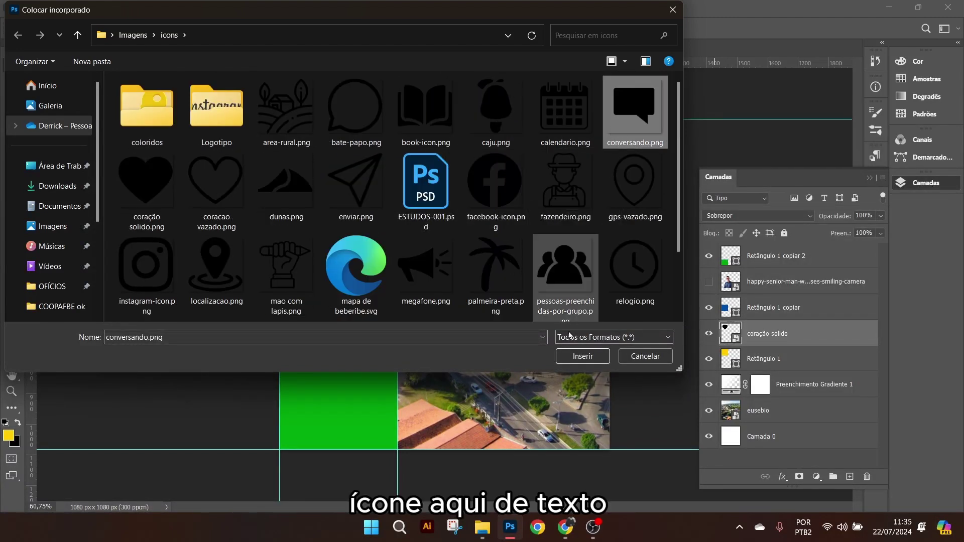
click(582, 356)
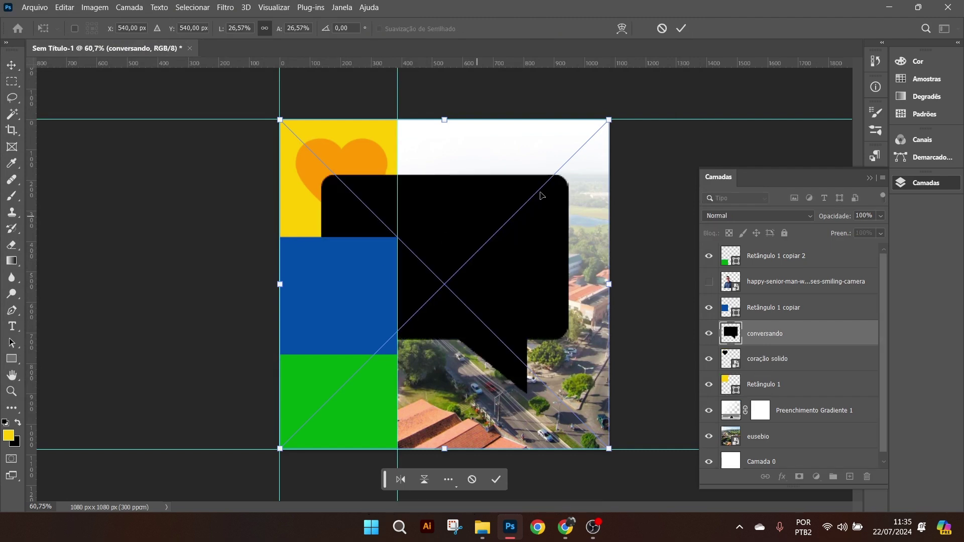
- Scale the speech bubble down proportionally to about 9.95% and move it beside the blue square's centre
drag(608, 120, 455, 274)
drag(420, 348, 468, 196)
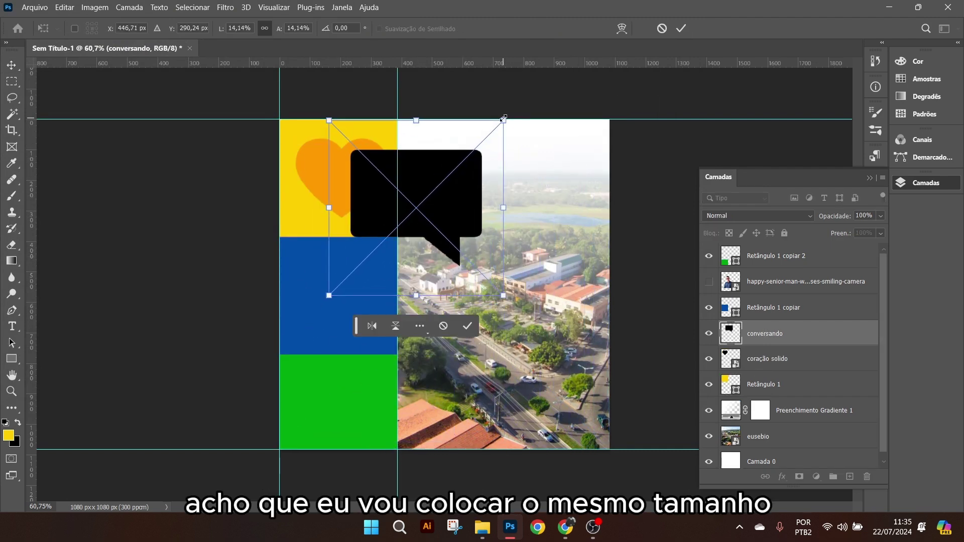
drag(504, 121, 464, 159)
mouse_move(460, 167)
mouse_down()
mouse_move(429, 199)
mouse_move(453, 174)
mouse_up()
drag(409, 227, 386, 292)
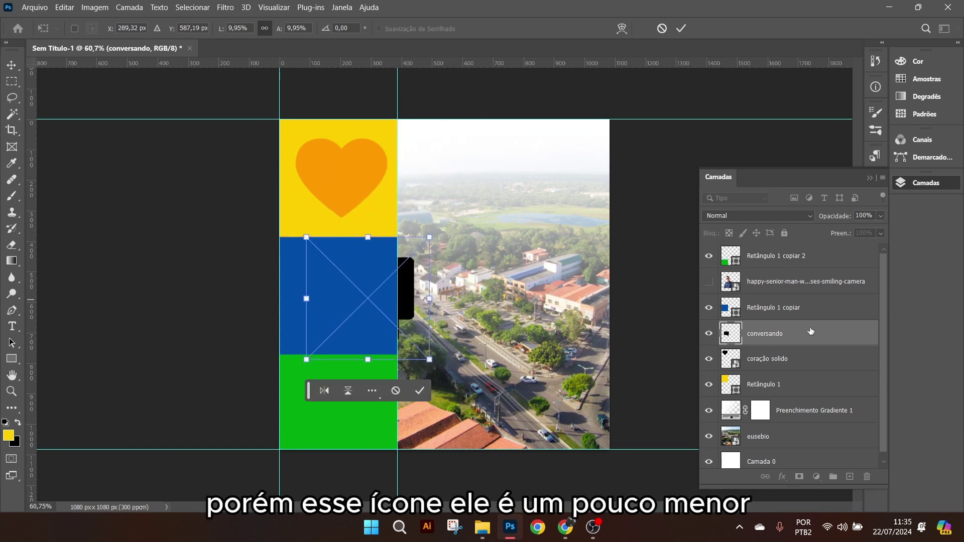
- Move the conversando layer above the blue square's layer and position the speech bubble within the blue square
drag(811, 331, 803, 296)
scroll(377, 311, up, 2)
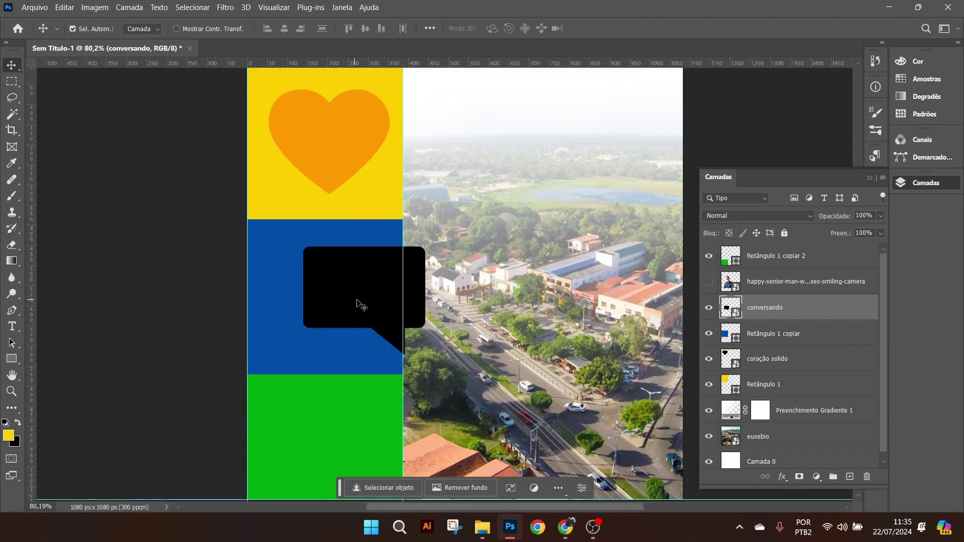
drag(359, 304, 319, 301)
- Shrink the speech bubble proportionally to about 6.8% and position it near the upper middle of the blue square
key(ctrl+t)
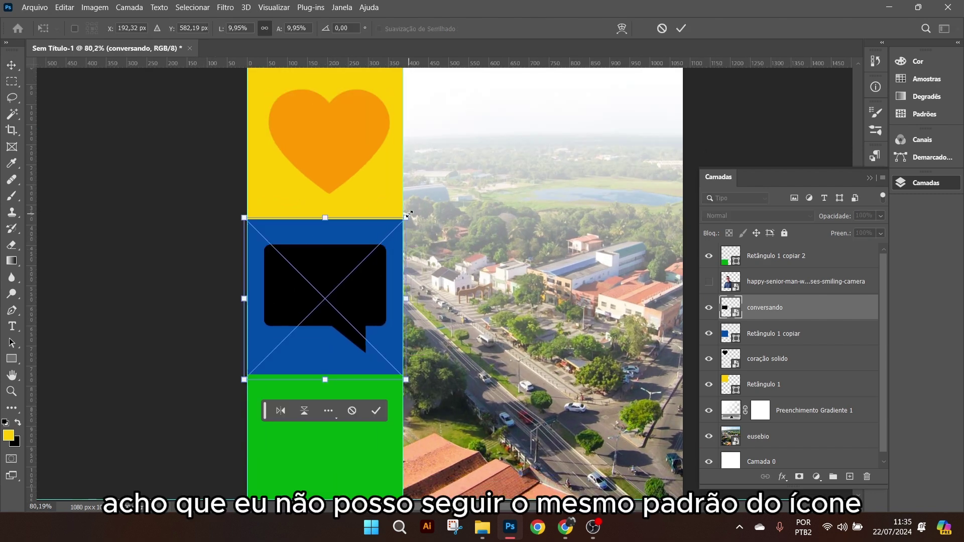
drag(408, 215, 397, 225)
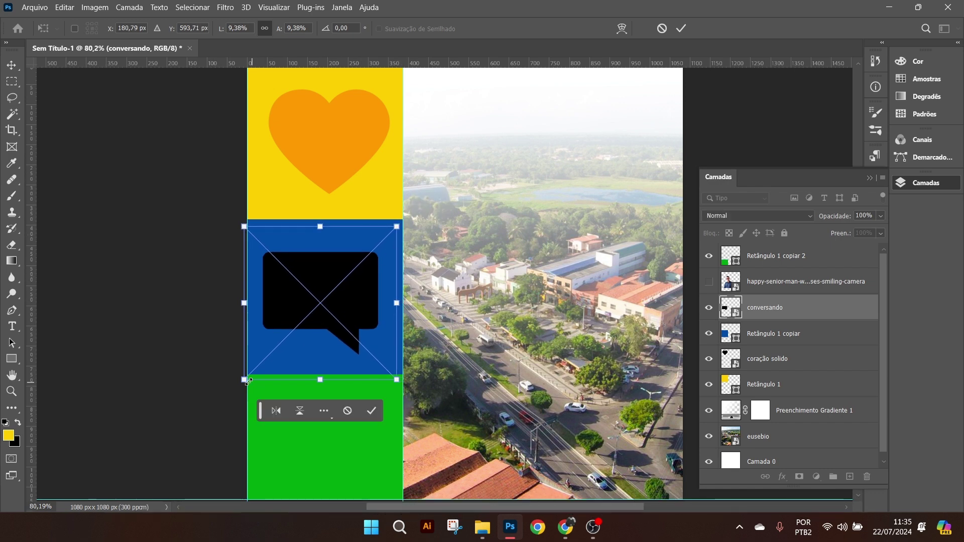
drag(247, 381, 287, 345)
drag(356, 279, 339, 277)
mouse_move(381, 338)
mouse_down()
mouse_move(374, 334)
mouse_move(389, 335)
mouse_up()
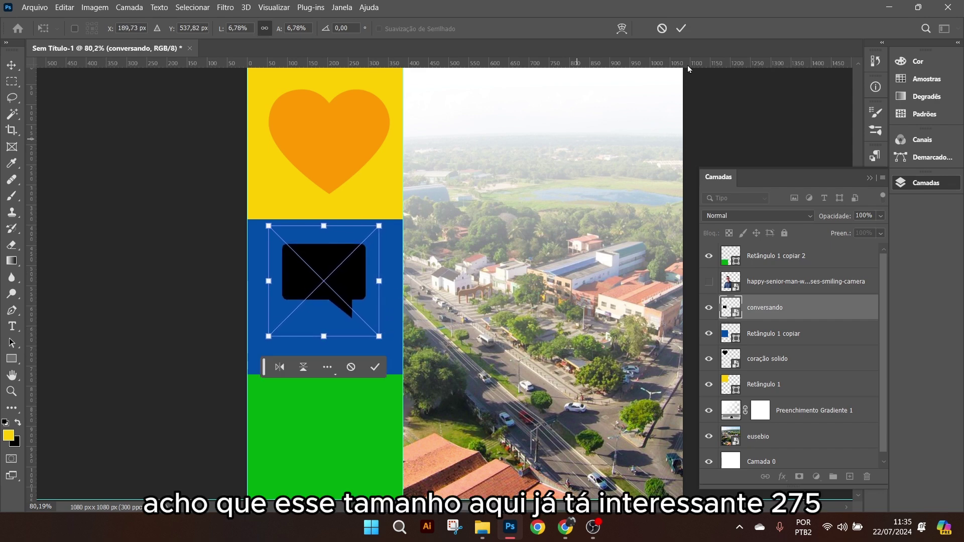
key(Return)
- Stretch the speech bubble non-proportionally to about 8.34% width and 7.23% height, centred horizontally in the blue square
key(ctrl+t)
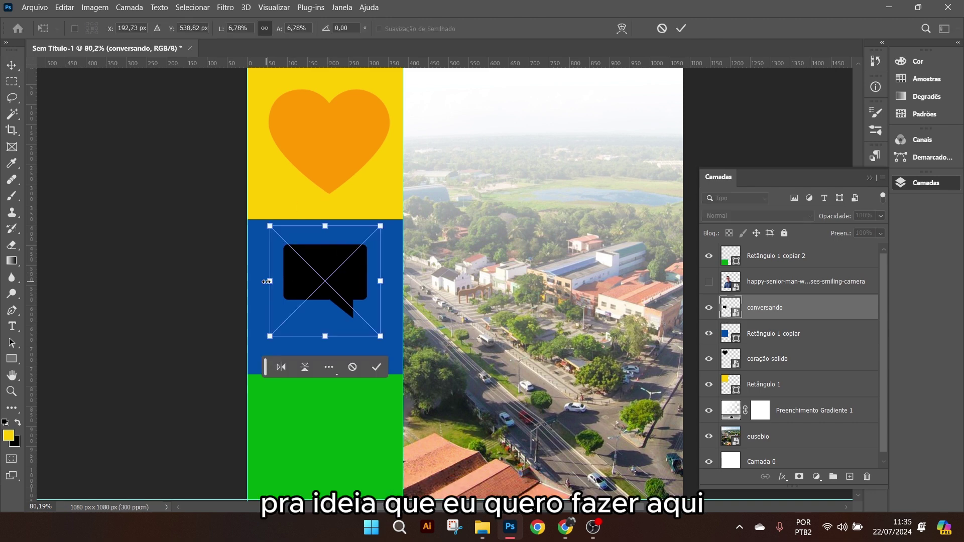
drag(266, 281, 242, 293)
key(ctrl+z)
drag(381, 278, 356, 275)
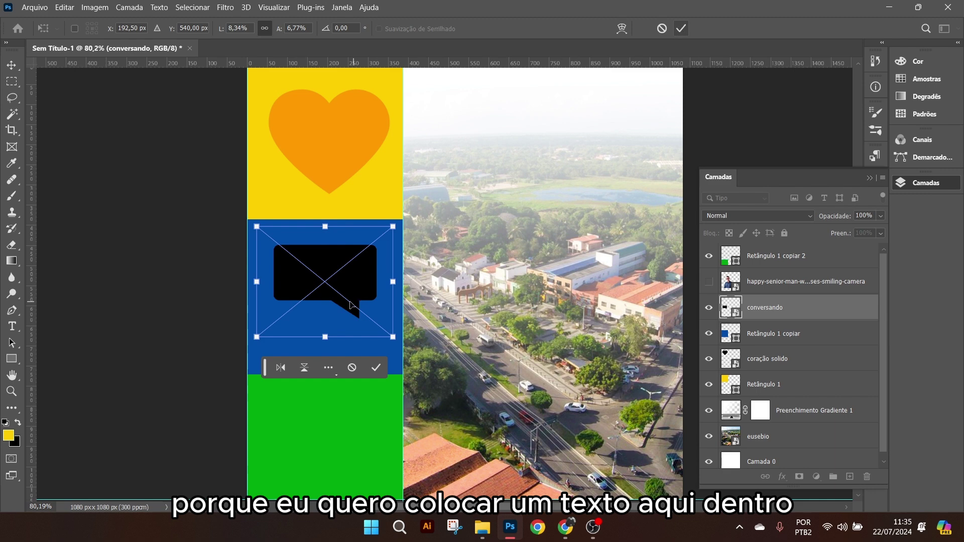
drag(317, 344, 317, 352)
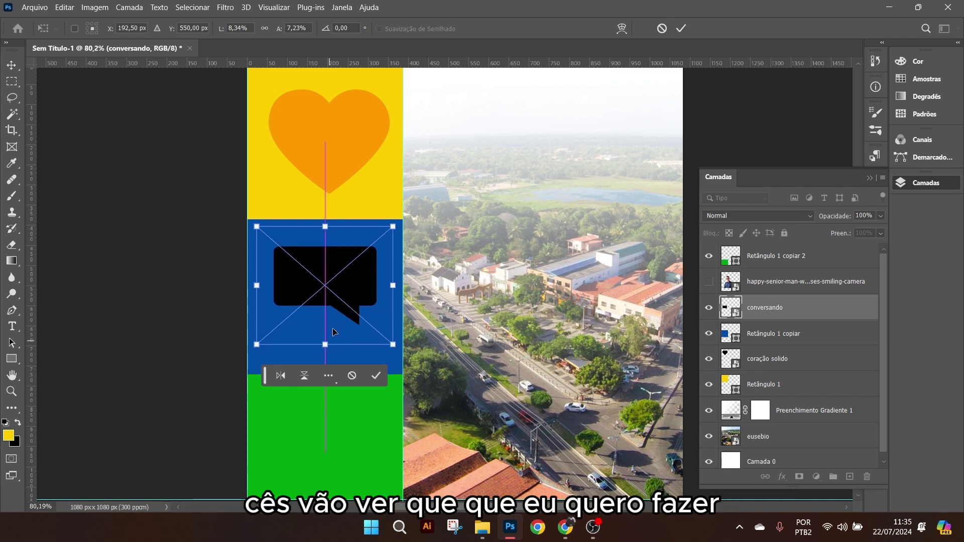
key(Return)
scroll(329, 286, up, 1)
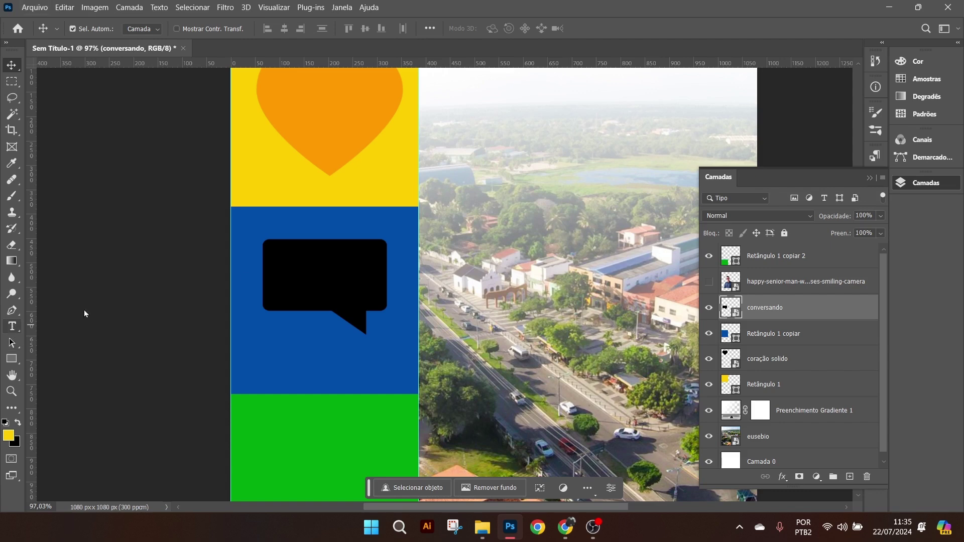
- Create a horizontal text layer above the city photo, add "por" and set all its text to 11 pt
right_click(12, 327)
click(75, 323)
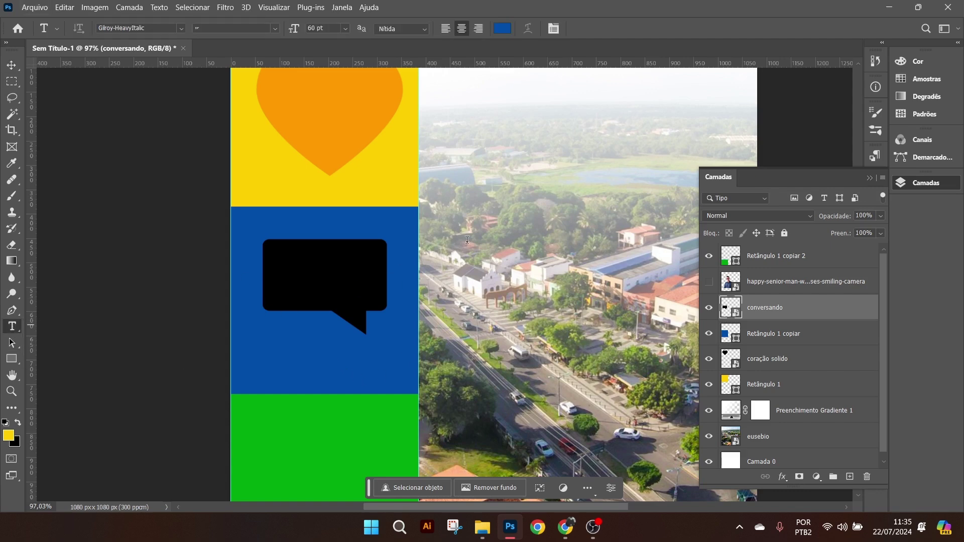
click(437, 219)
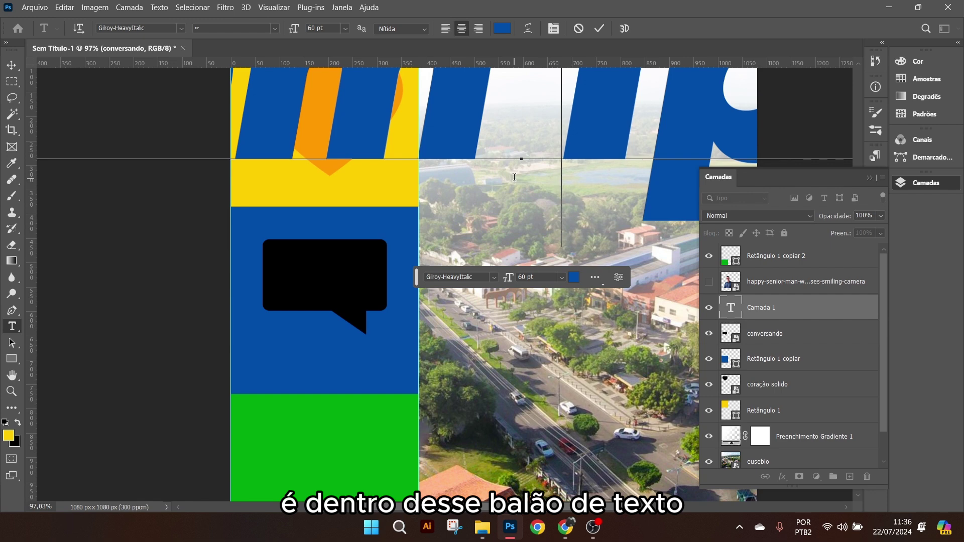
text(por)
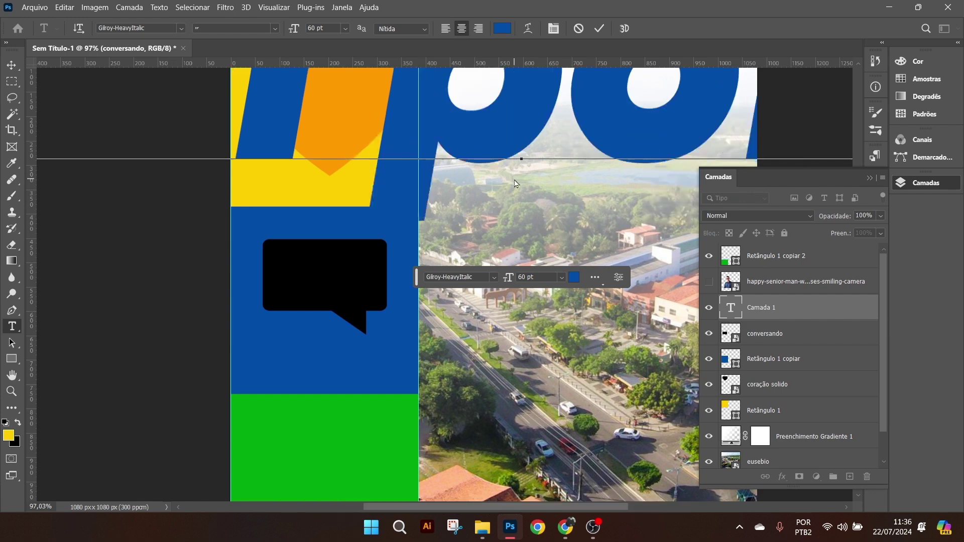
key(ctrl+a)
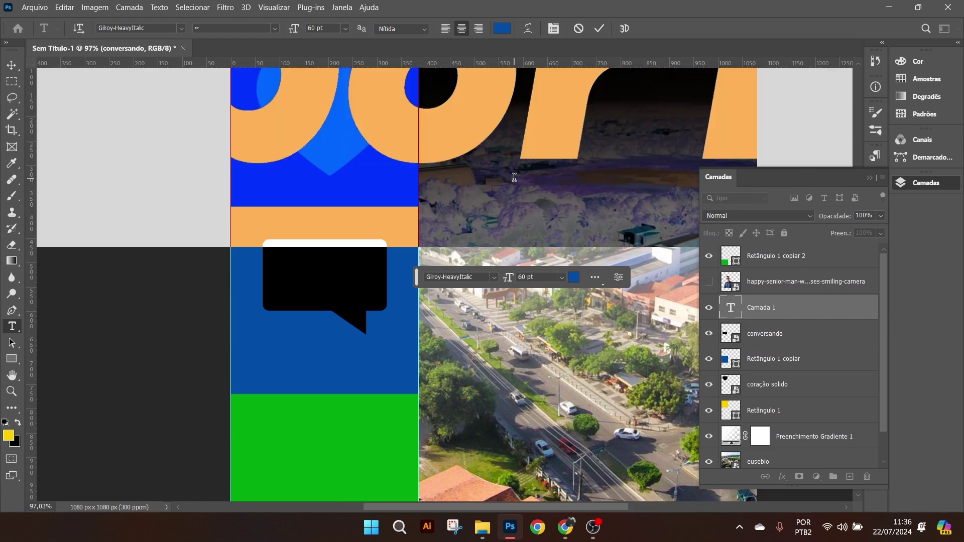
click(561, 279)
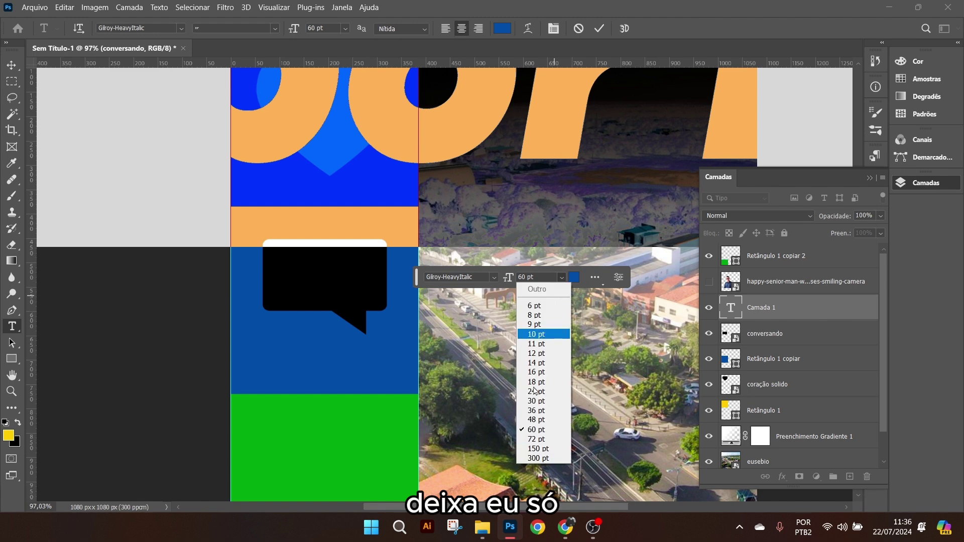
click(536, 346)
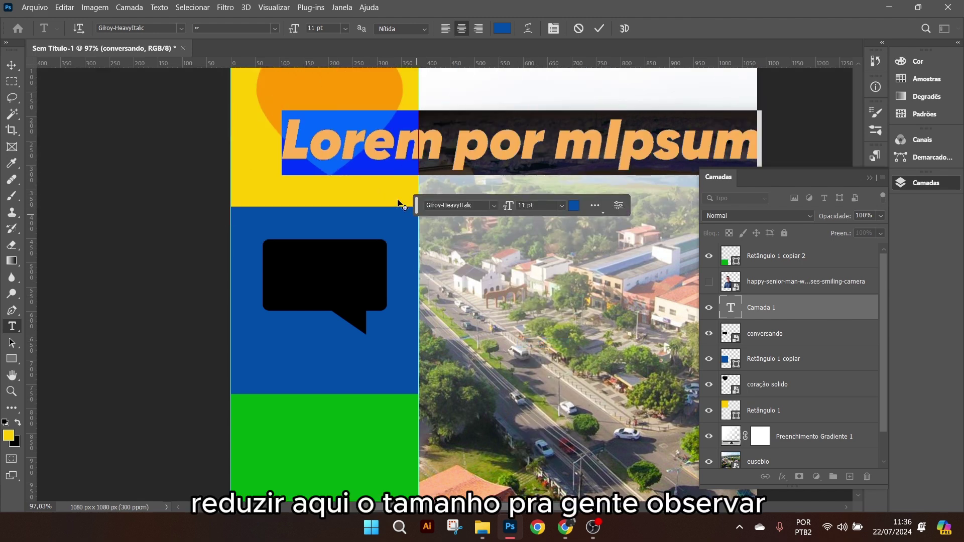
- Replace the new layer's text with "POR MAIS" in capitals and set its size to 6 pt
triple_click(498, 161)
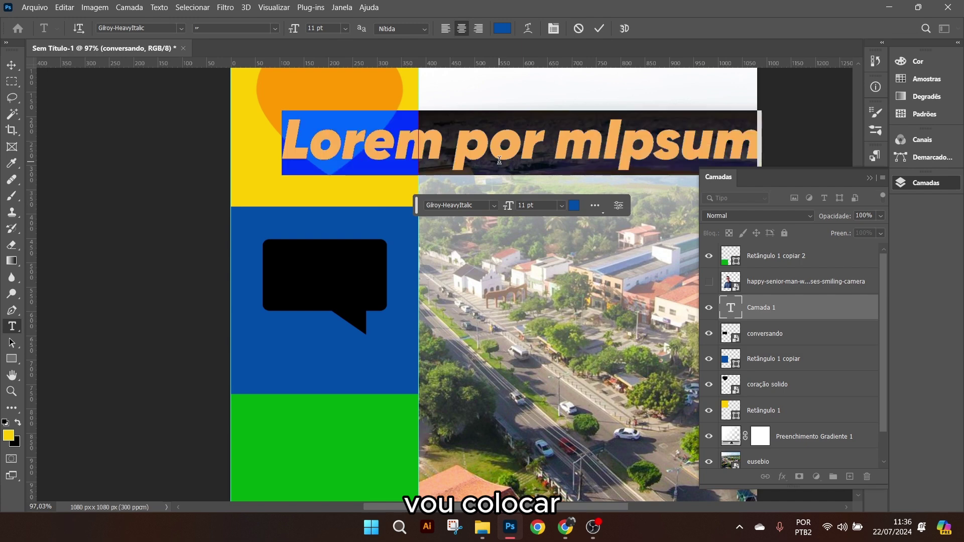
text(por mais)
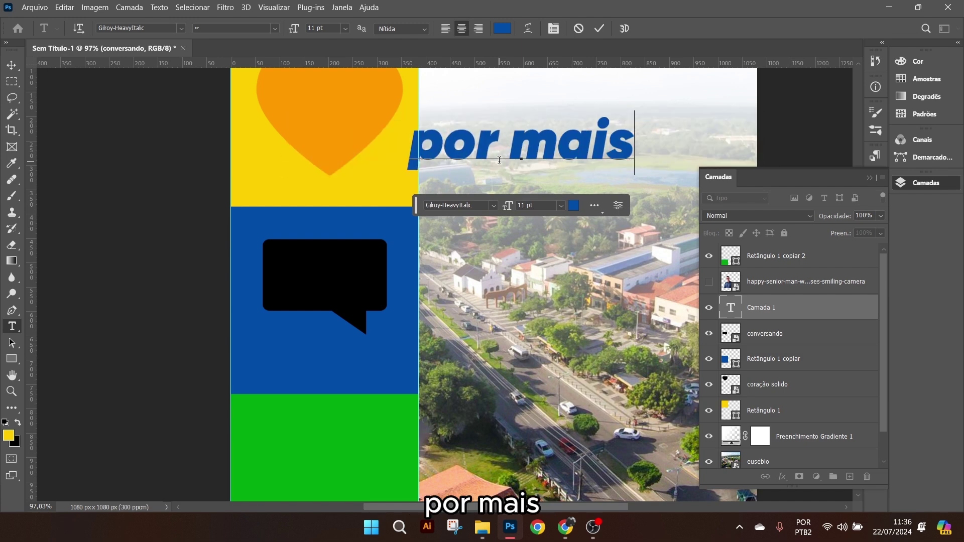
key(ctrl+a)
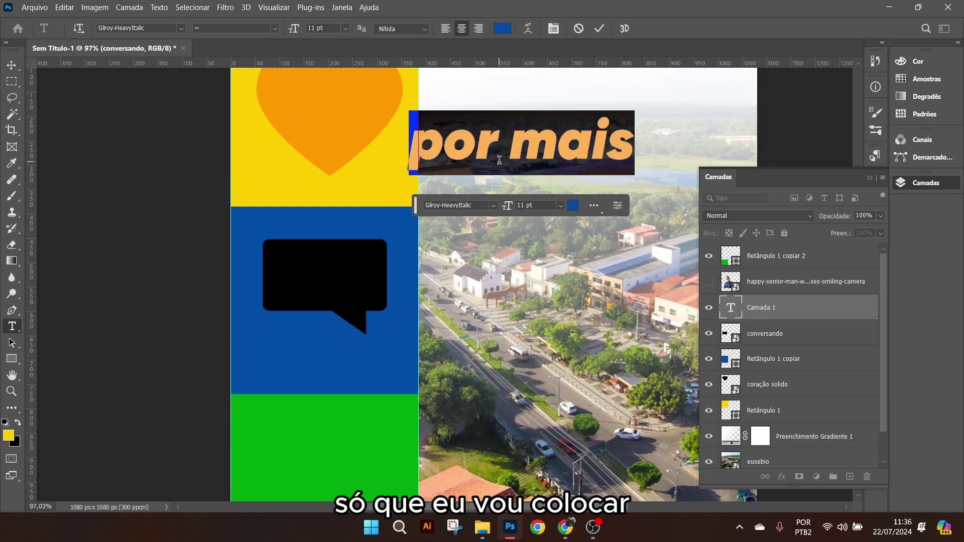
text(POR MAIS)
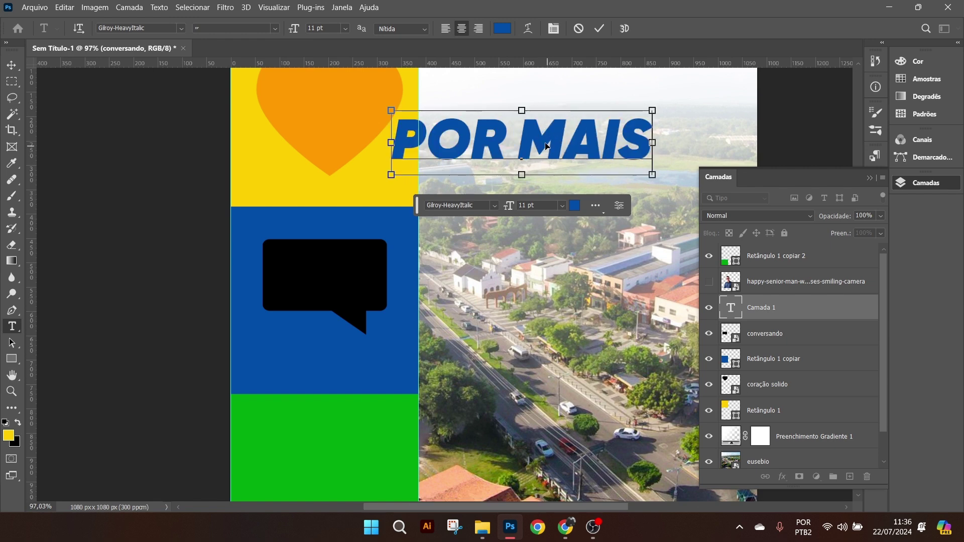
key(ctrl+a)
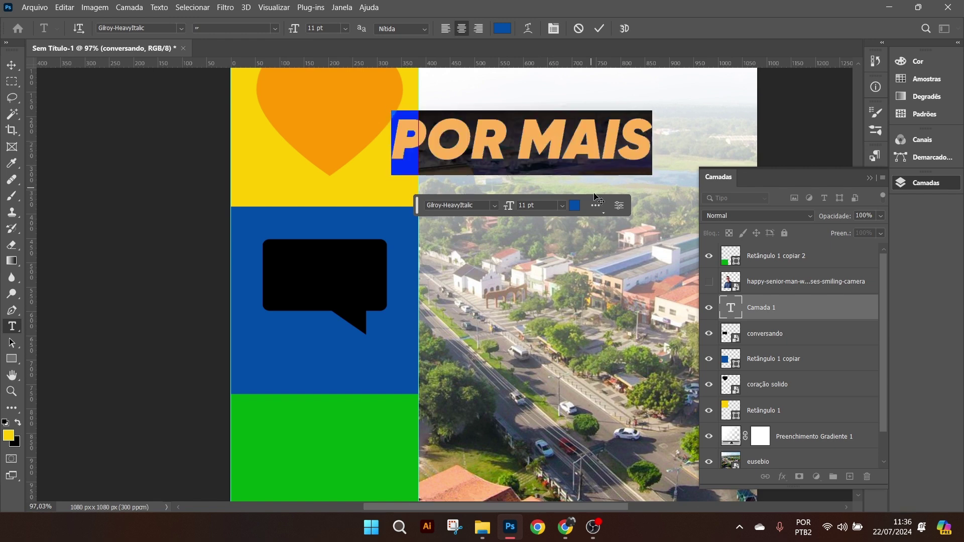
click(563, 206)
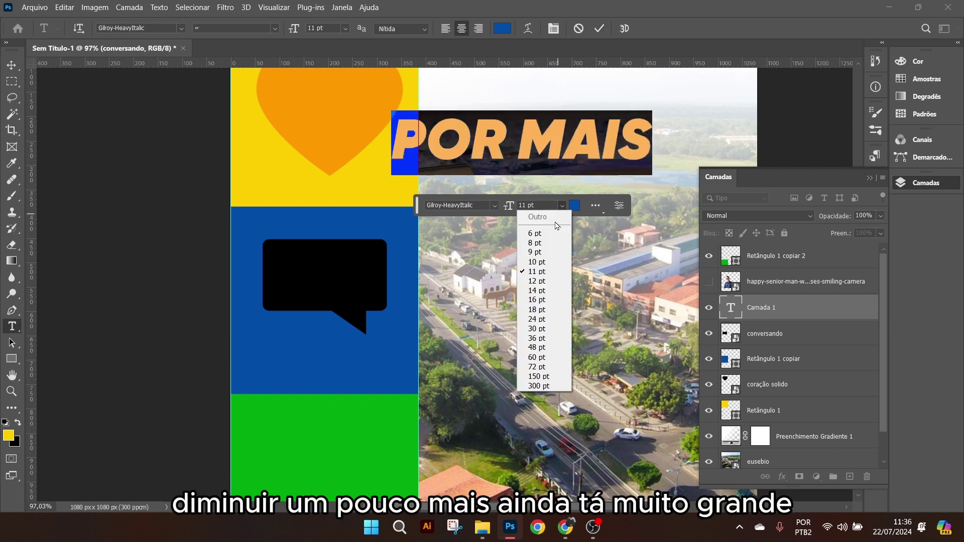
click(535, 233)
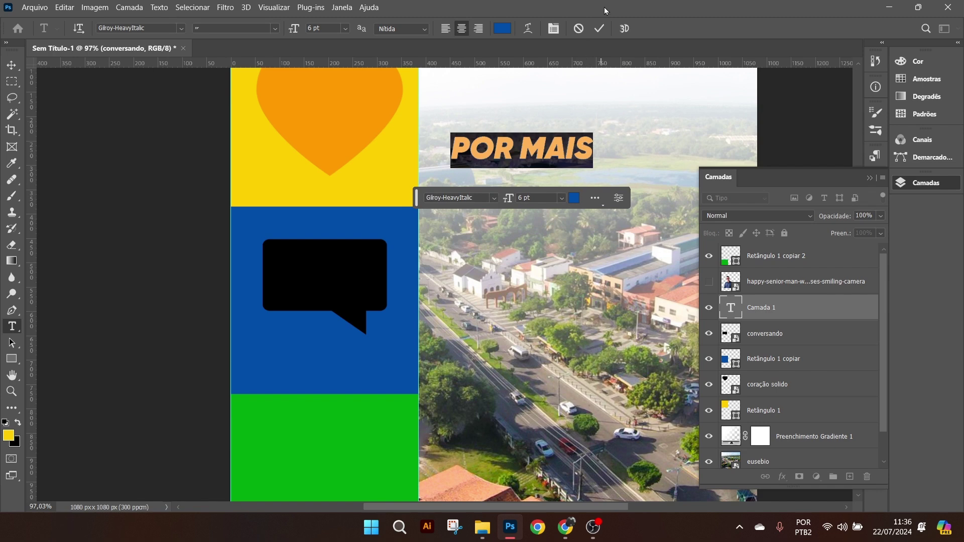
click(600, 27)
- Move the POR MAIS text into the speech bubble and scale it down proportionally to about 4.39 pt
key(v)
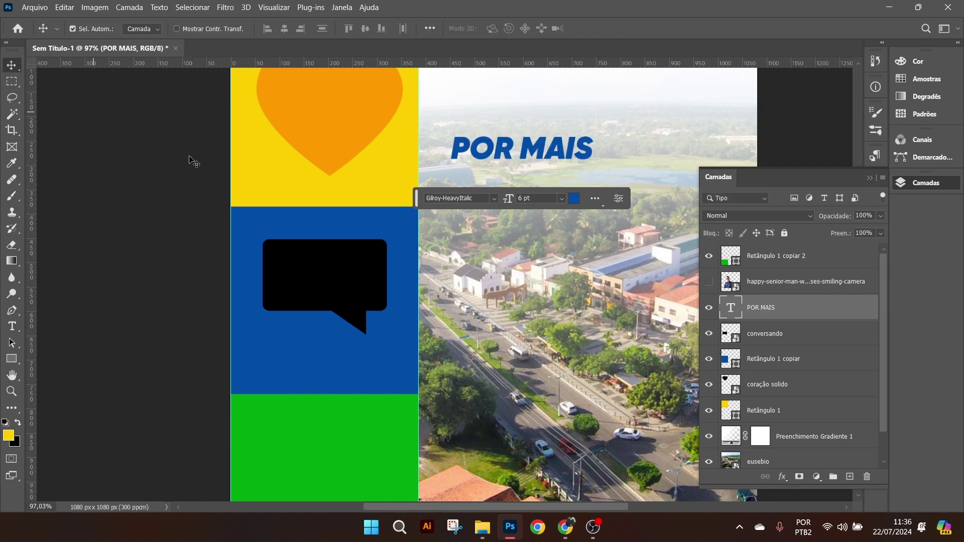
drag(520, 137, 314, 267)
key(ctrl+t)
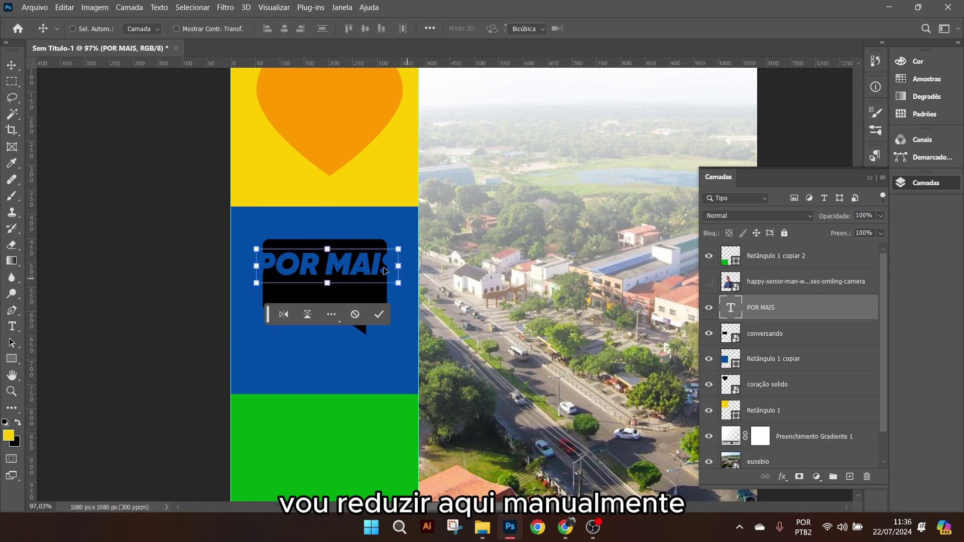
drag(398, 284, 336, 256)
click(672, 28)
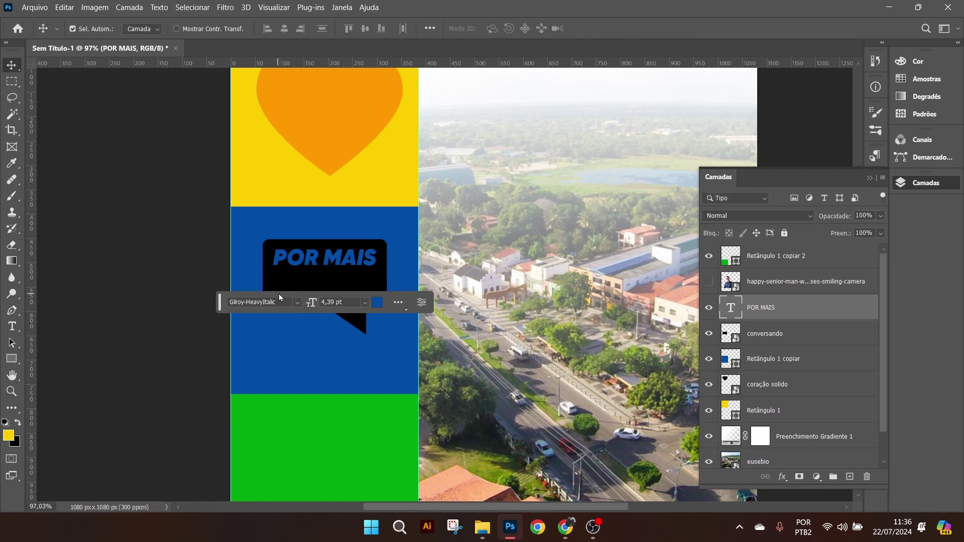
- Duplicate the POR MAIS text just below itself inside the speech bubble and change the copy to "OPORTUNIDADES"
scroll(312, 261, up, 5)
drag(313, 259, 298, 319)
double_click(313, 321)
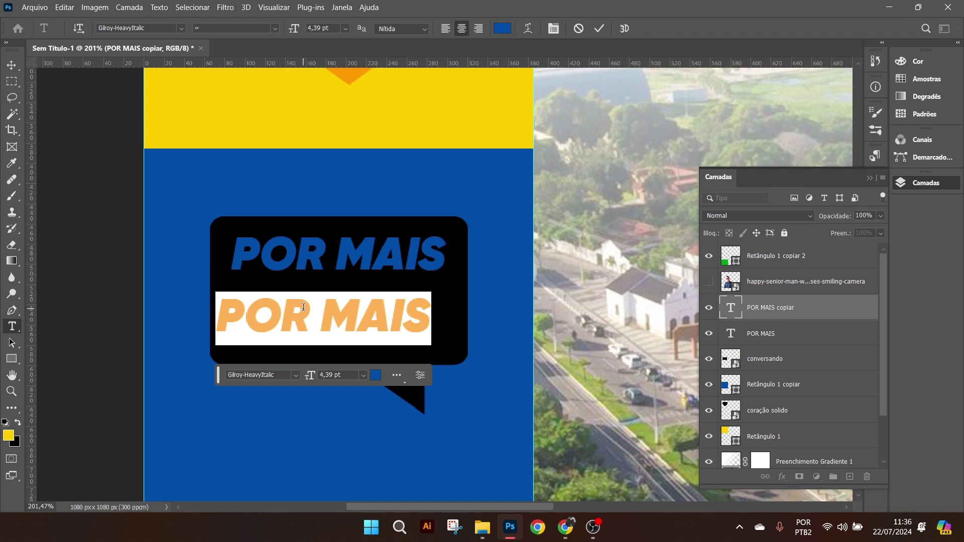
text(OPOR)
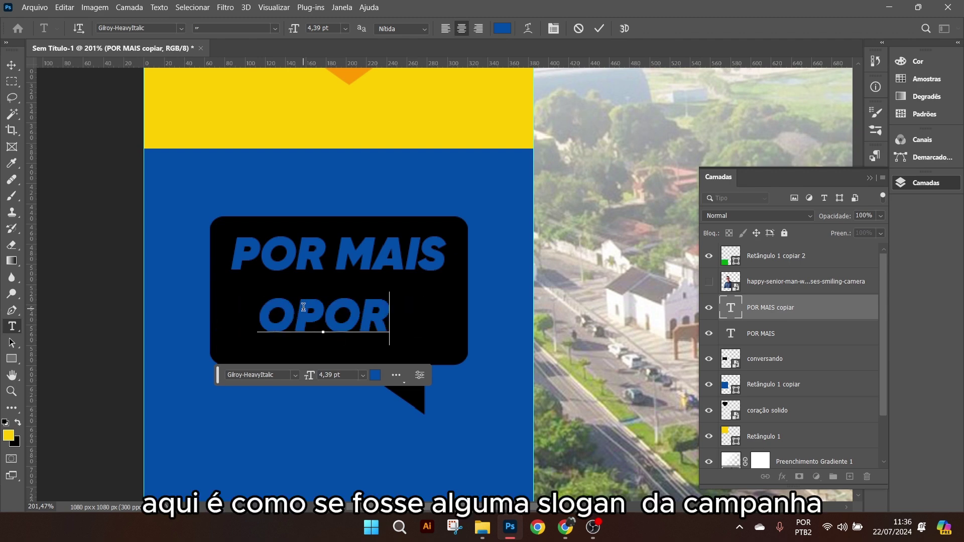
text(TUNIDADES)
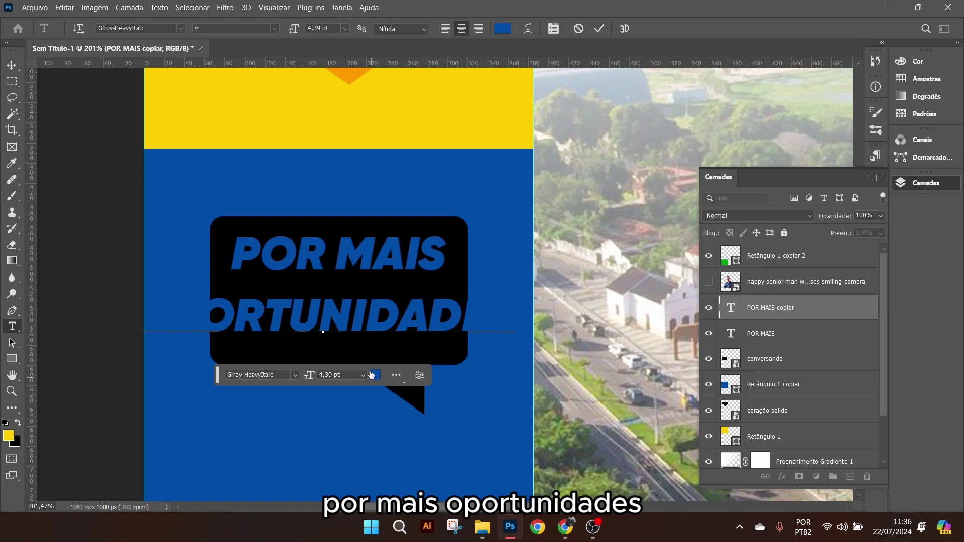
click(598, 28)
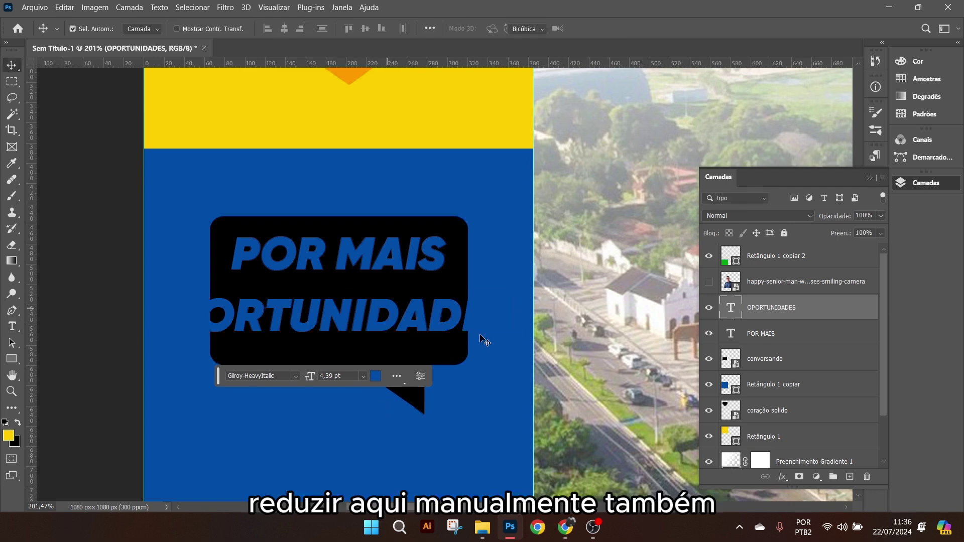
- Scale the OPORTUNIDADES text down proportionally to about 71% and centre it under POR MAIS
key(ctrl+t)
drag(513, 345, 408, 330)
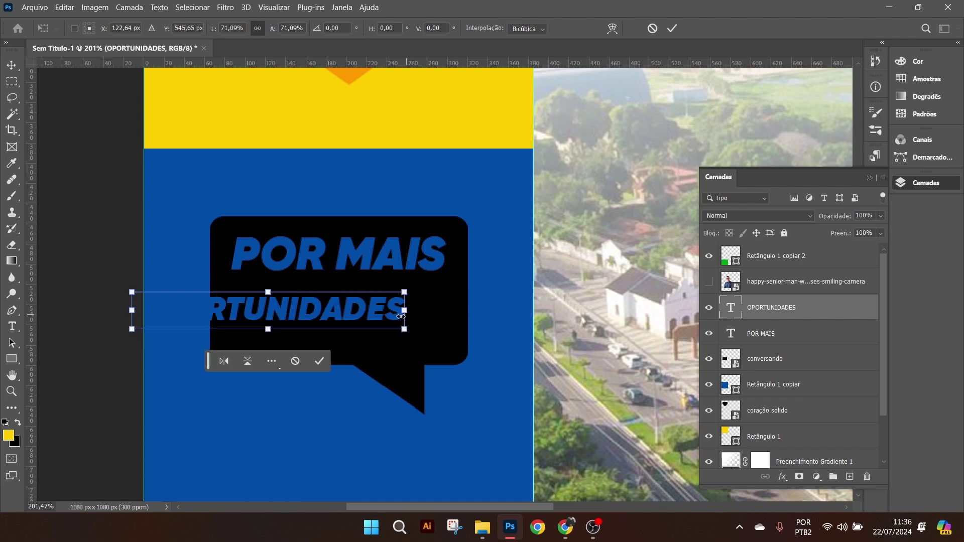
drag(321, 314, 386, 314)
click(670, 28)
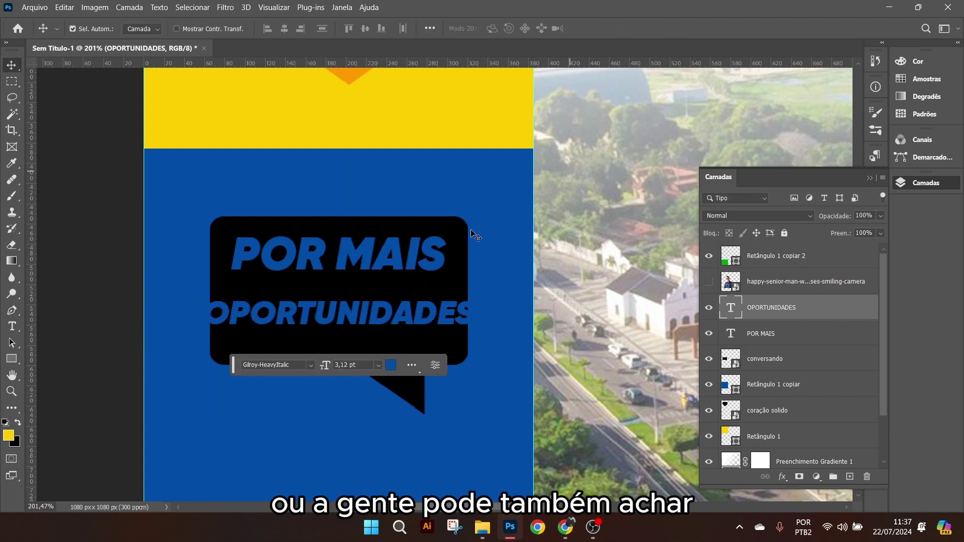
- Stretch the speech bubble horizontally on both sides to about 9.72% width, keeping its height at 7.23%
ctrl+click(465, 254)
key(ctrl+t)
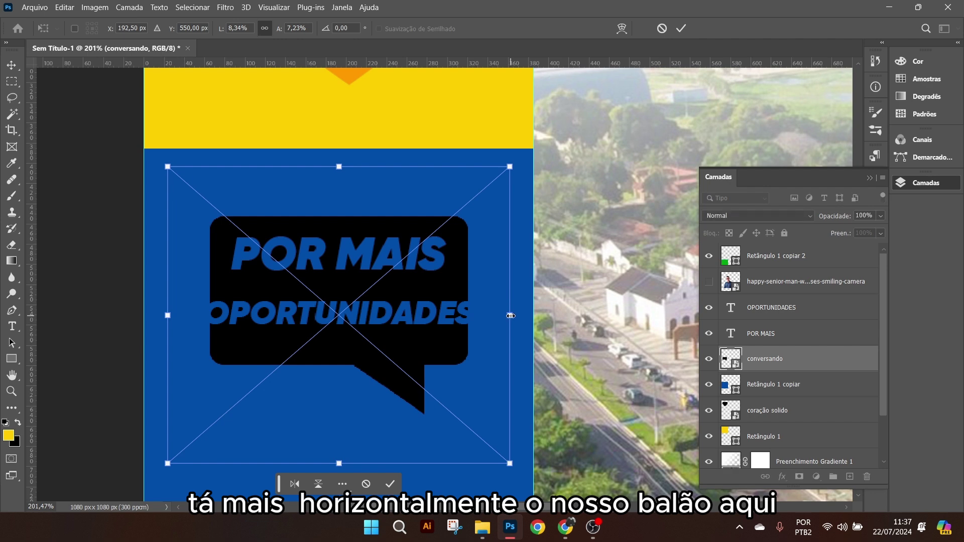
drag(510, 315, 543, 315)
key(ctrl+z)
drag(166, 315, 145, 316)
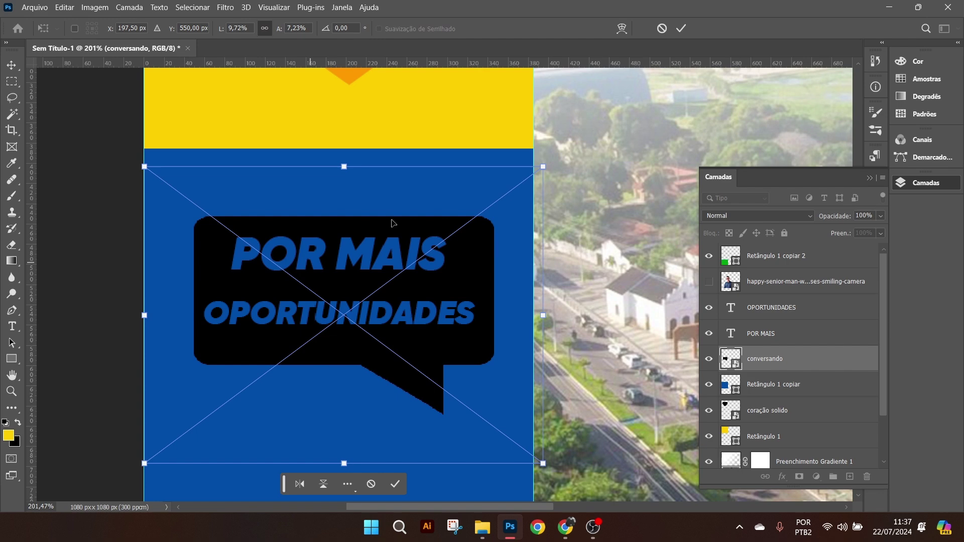
key(Return)
- Move both text lines closer together in the bubble and enlarge POR MAIS to about 5.45 pt, matching OPORTUNIDADES in width
drag(356, 310, 362, 314)
drag(361, 263, 362, 288)
key(ctrl+t)
drag(448, 260, 480, 247)
drag(232, 247, 211, 242)
click(671, 31)
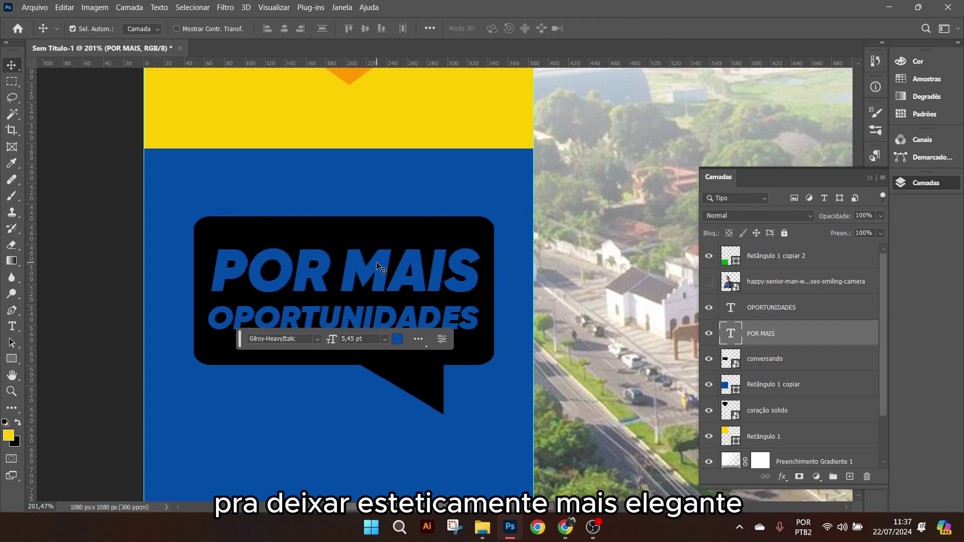
- Nudge POR MAIS and OPORTUNIDADES slightly up and sideways to centre them within the speech bubble
drag(378, 271, 383, 266)
drag(376, 312, 379, 306)
scroll(378, 306, down, 5)
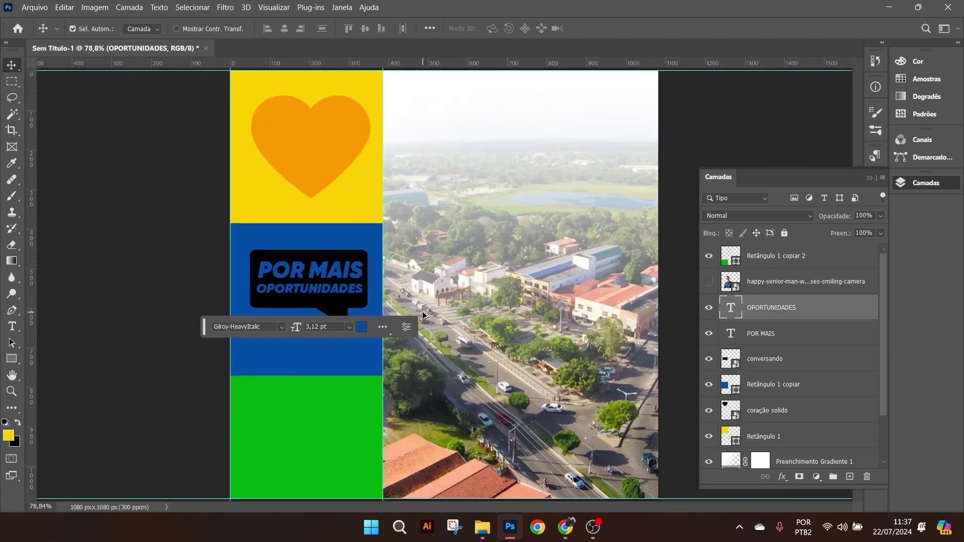
scroll(260, 283, up, 3)
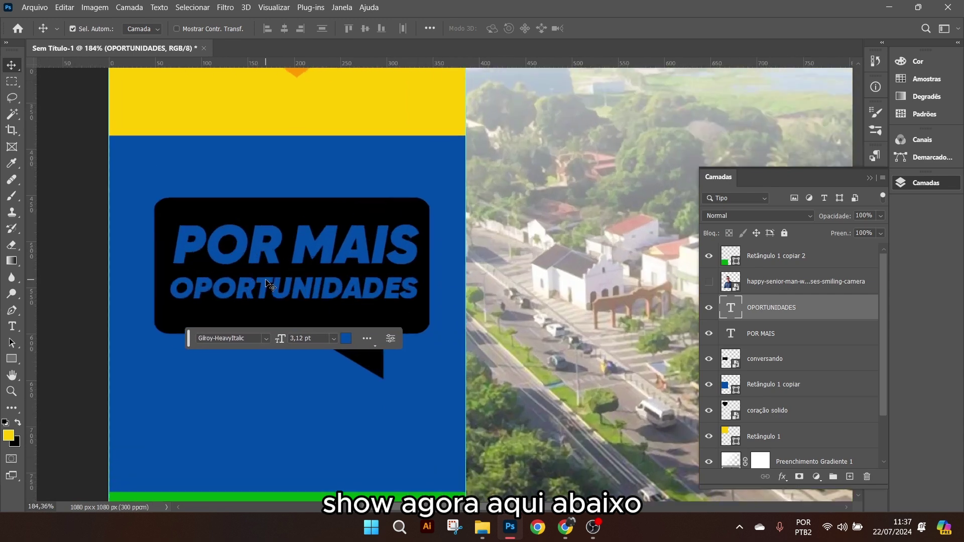
scroll(280, 380, down, 2)
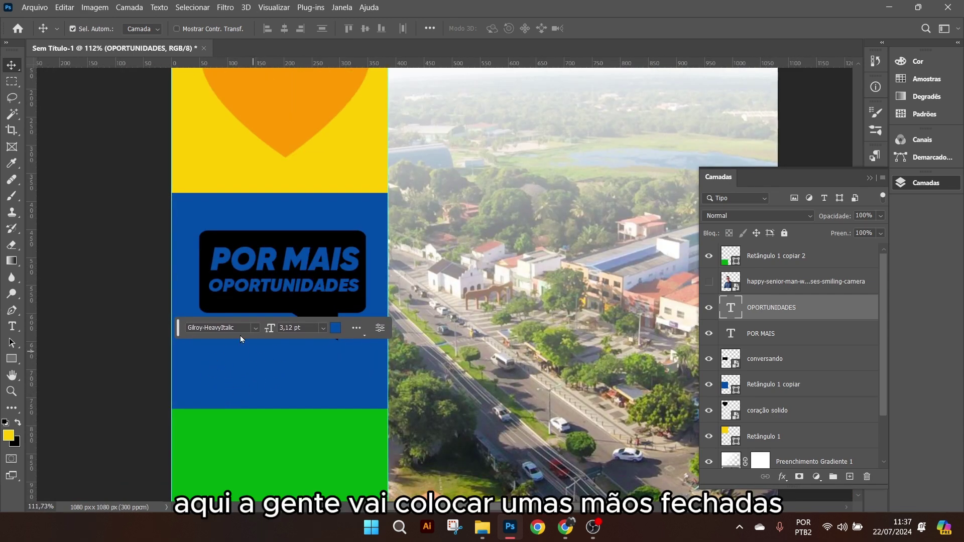
- Browse the icons and Imagens folders for a closed-fist icon to embed, leaving without placing a file
click(47, 6)
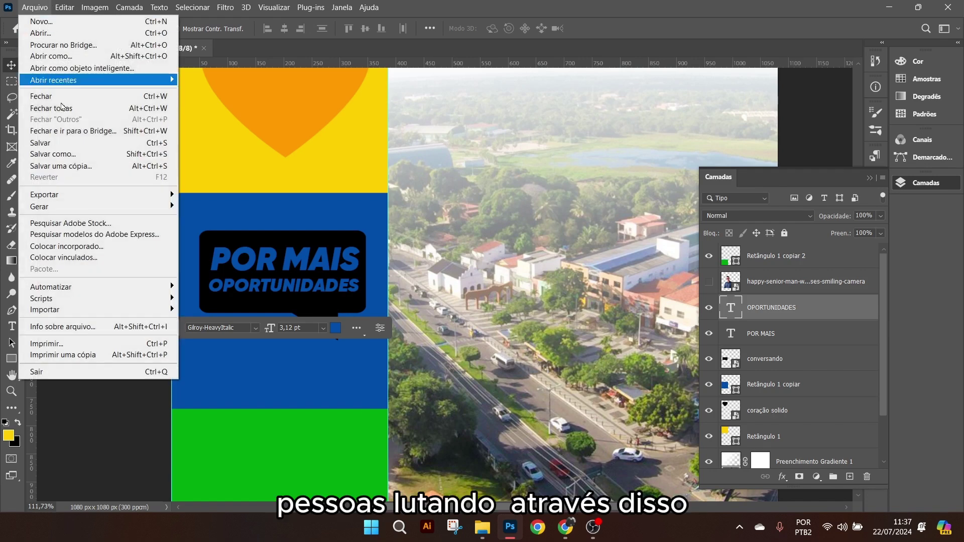
click(70, 246)
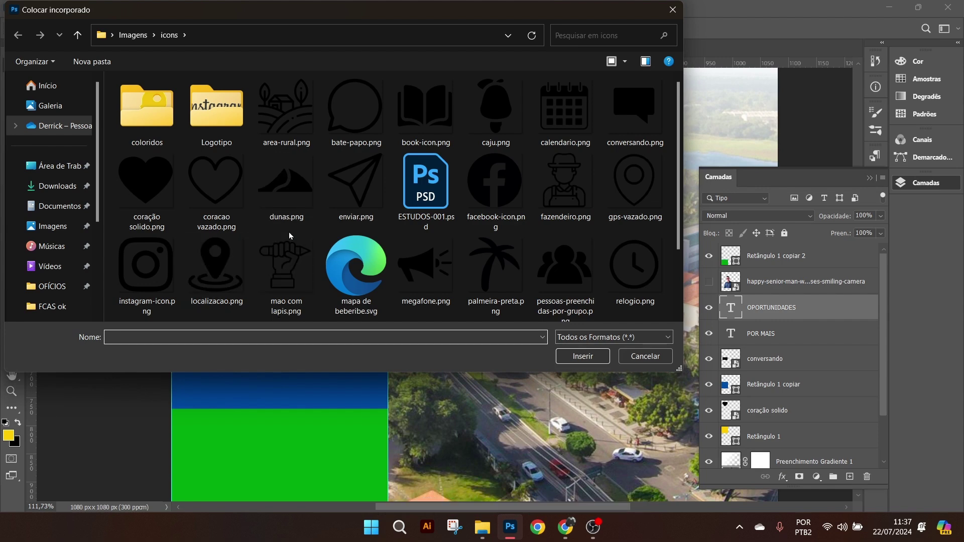
scroll(291, 232, down, 2)
scroll(294, 231, up, 2)
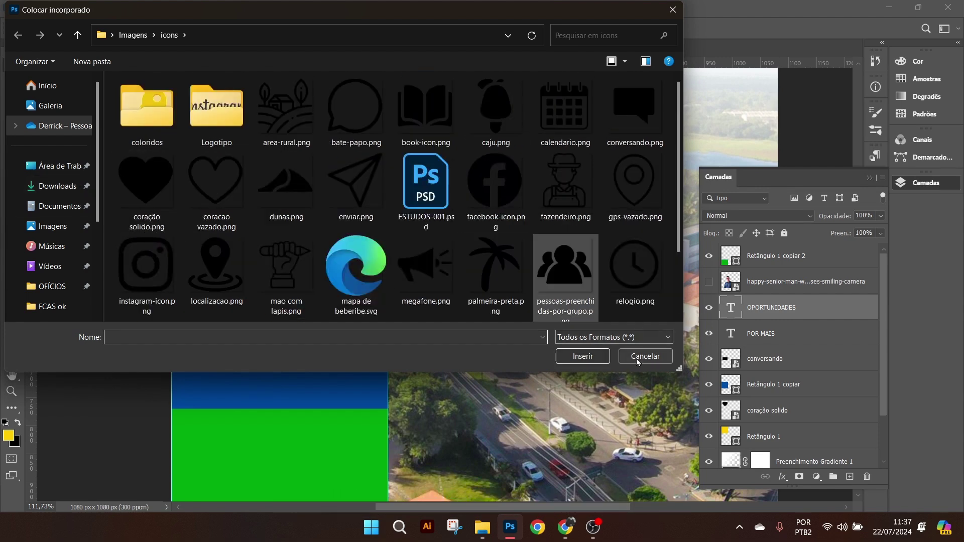
click(52, 226)
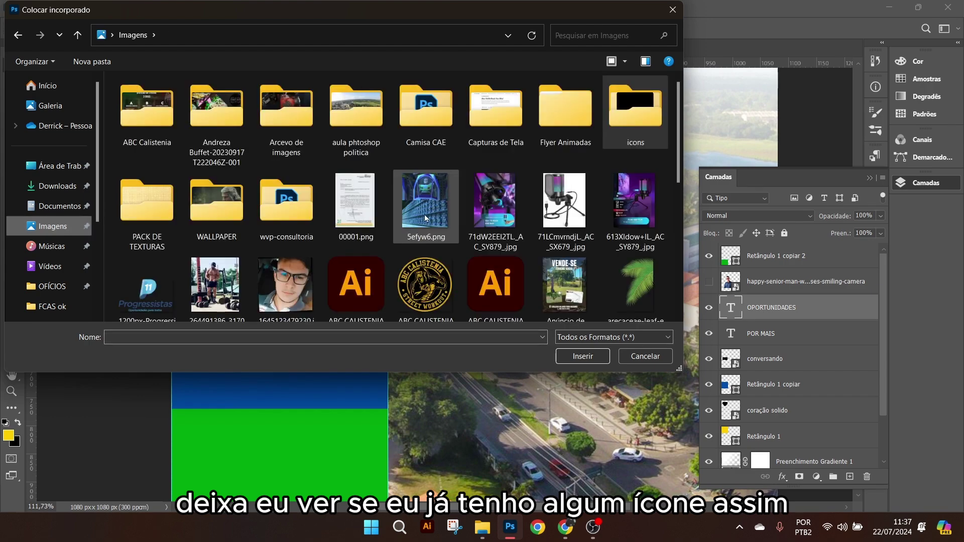
scroll(424, 215, down, 5)
scroll(424, 225, up, 5)
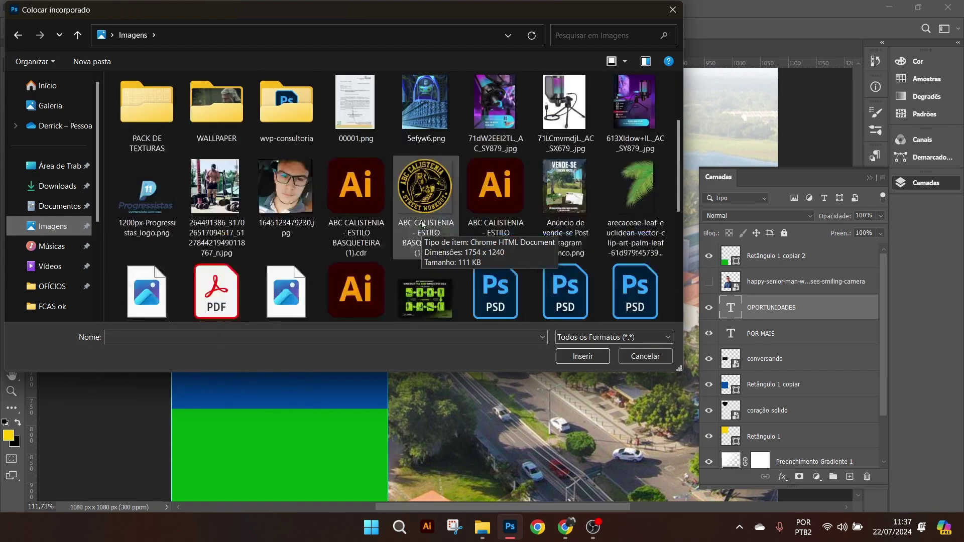
click(637, 357)
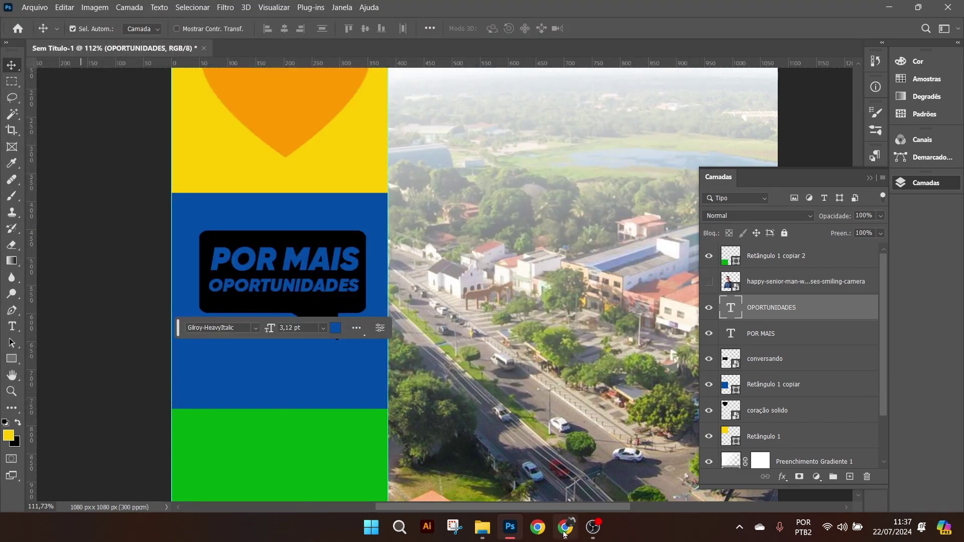
- Switch to the Flaticon page in Chrome and search its icons for MÃOS FECHADAS
click(566, 530)
click(536, 5)
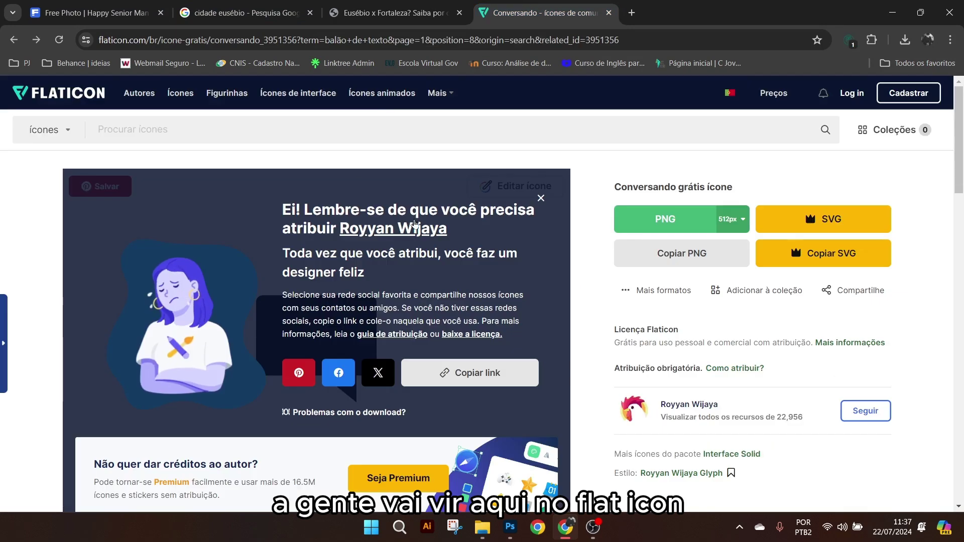
click(311, 123)
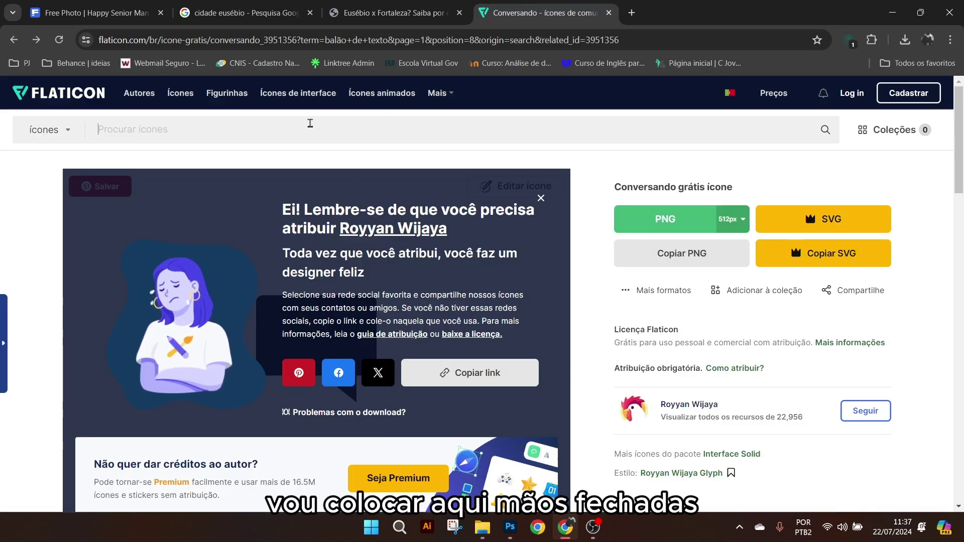
text(MÃO )
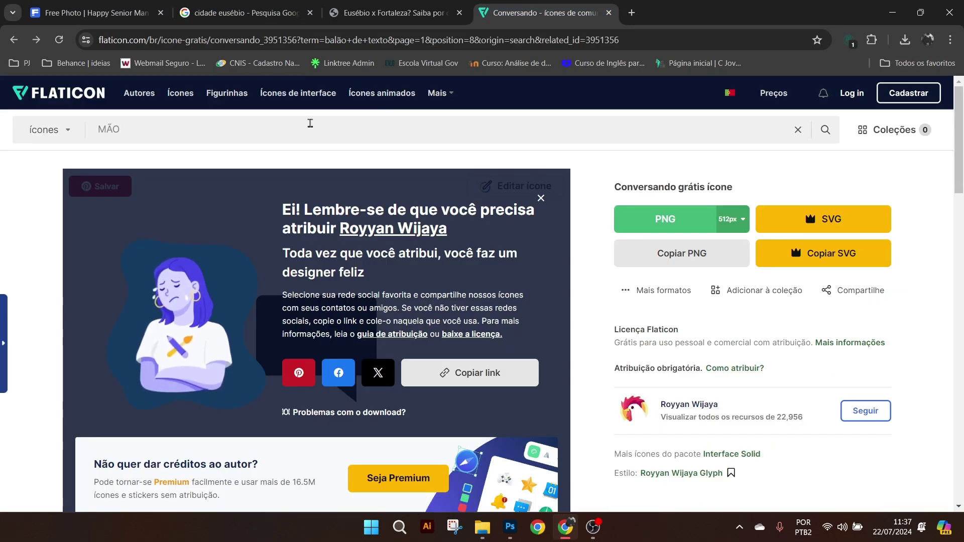
text(S FECHADAS)
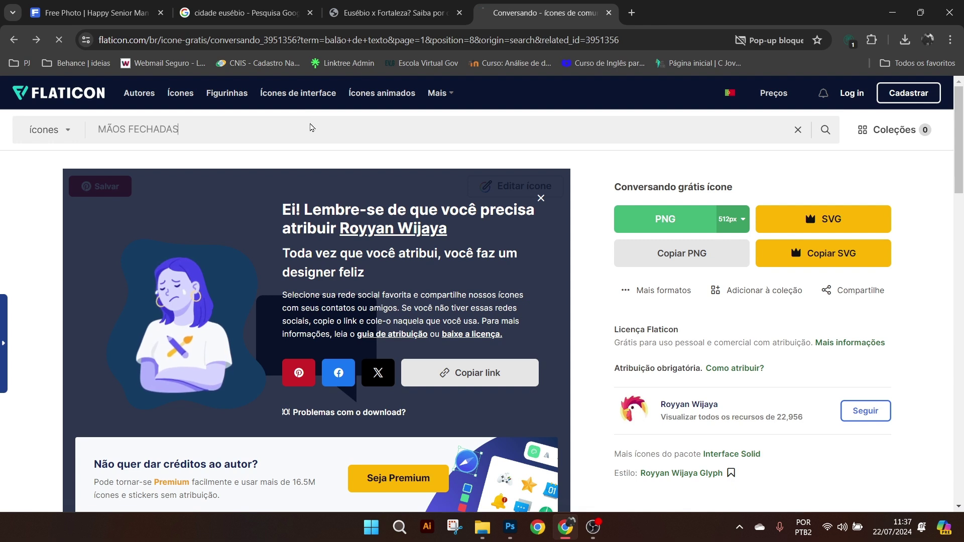
key(Return)
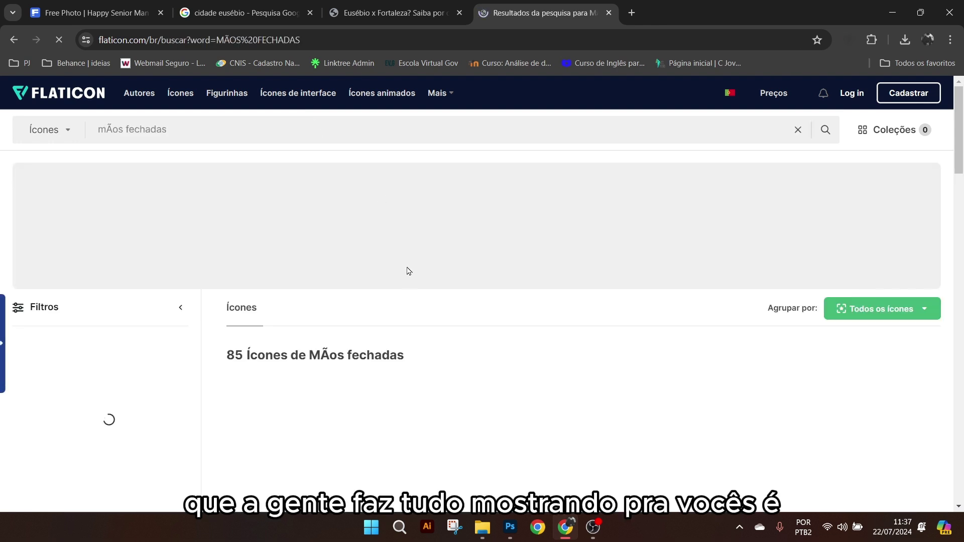
- Look through the Flaticon closed-hand icons for a fist suited to the green square
scroll(409, 284, down, 3)
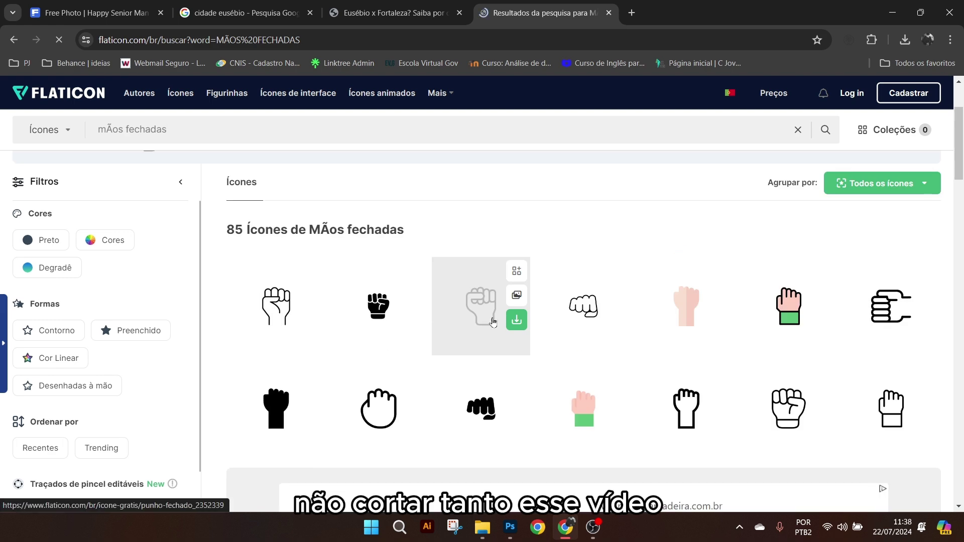
scroll(517, 306, down, 9)
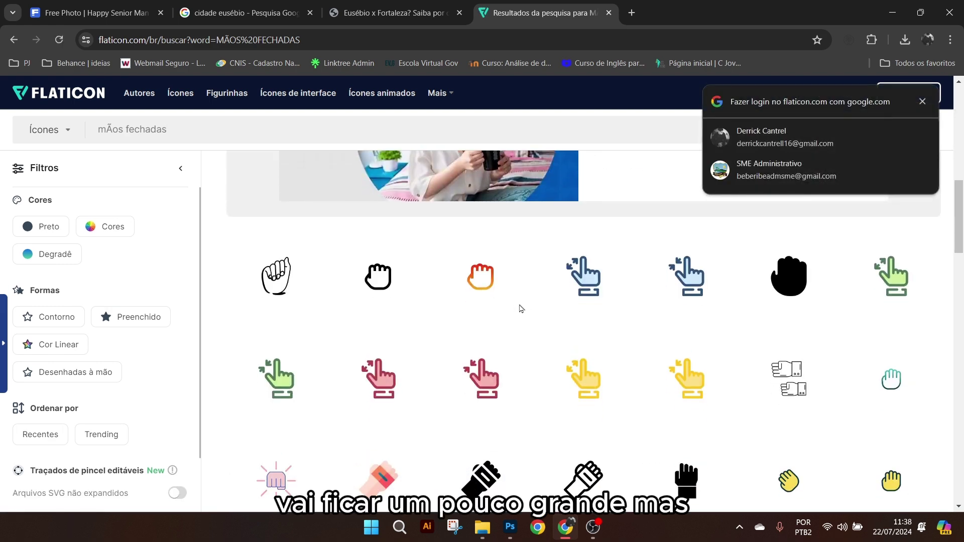
scroll(520, 308, down, 5)
scroll(520, 308, up, 1)
scroll(520, 309, down, 10)
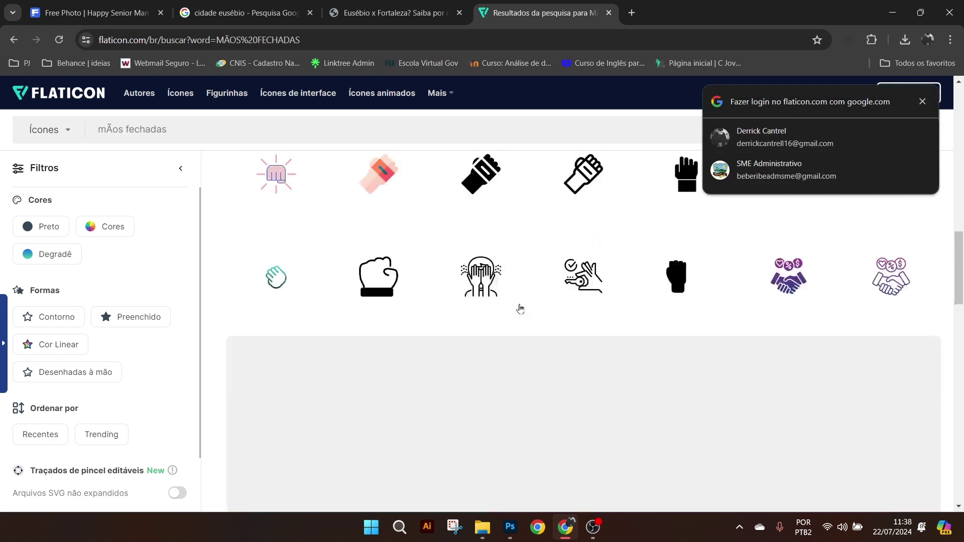
scroll(520, 308, up, 4)
scroll(520, 309, down, 11)
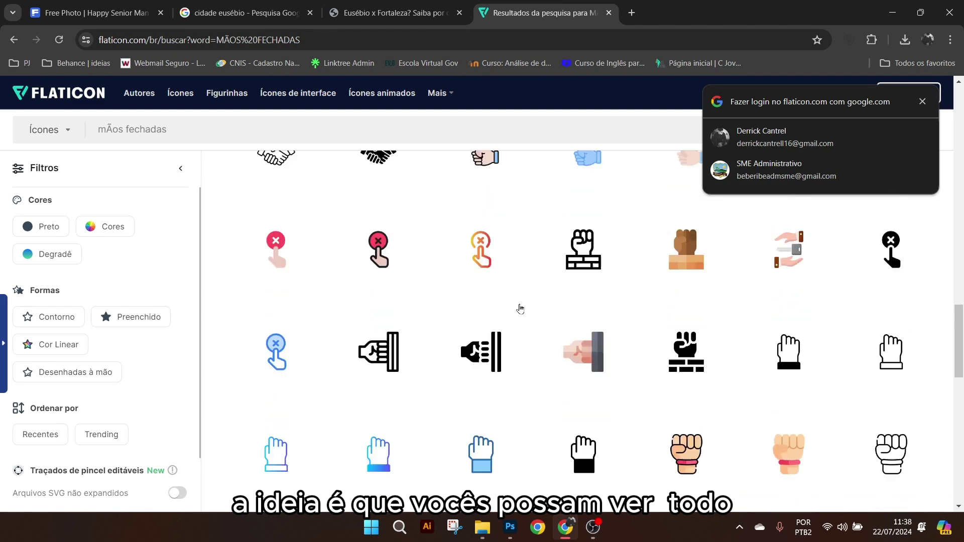
scroll(520, 308, up, 15)
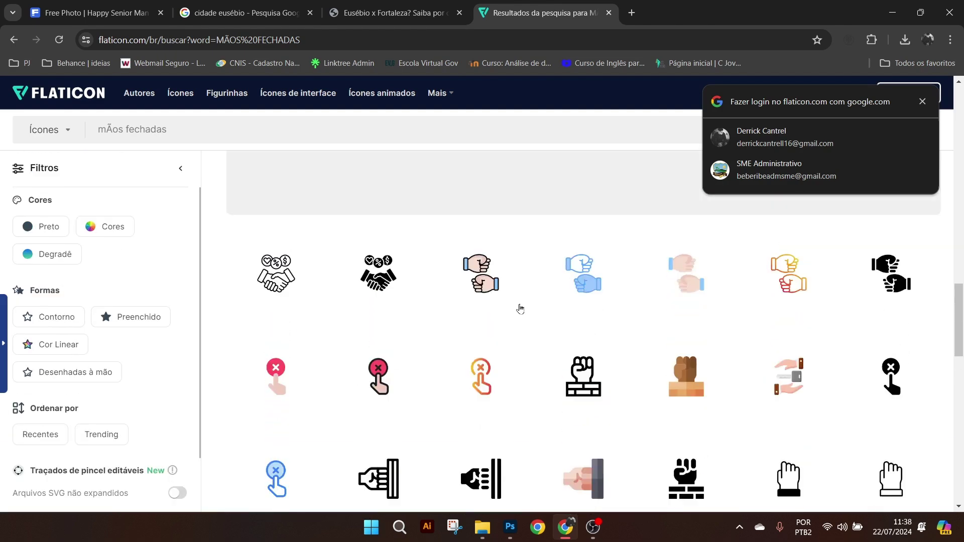
scroll(520, 308, up, 1)
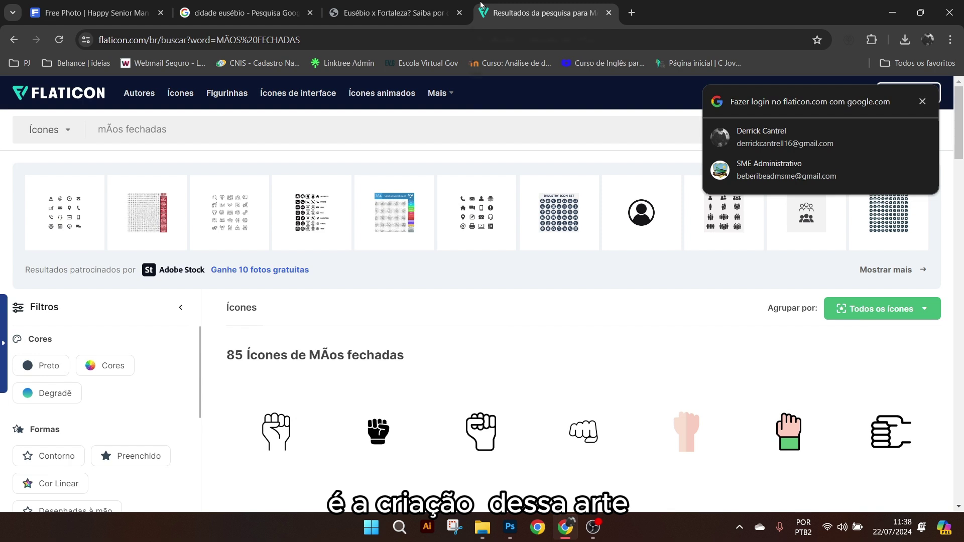
- Search Google in a new browser tab for MÃOS FECHADAS PNG
click(632, 13)
text(M)
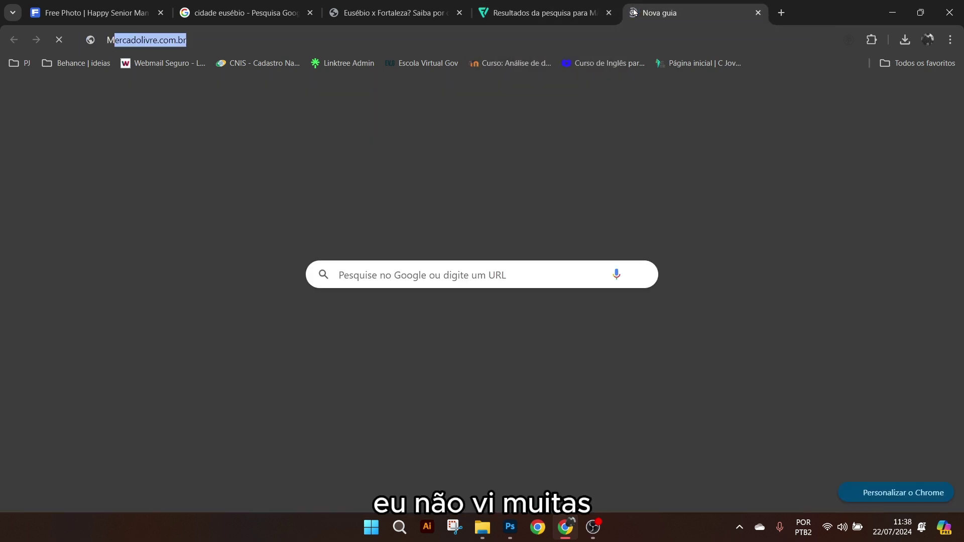
text(ÃOS)
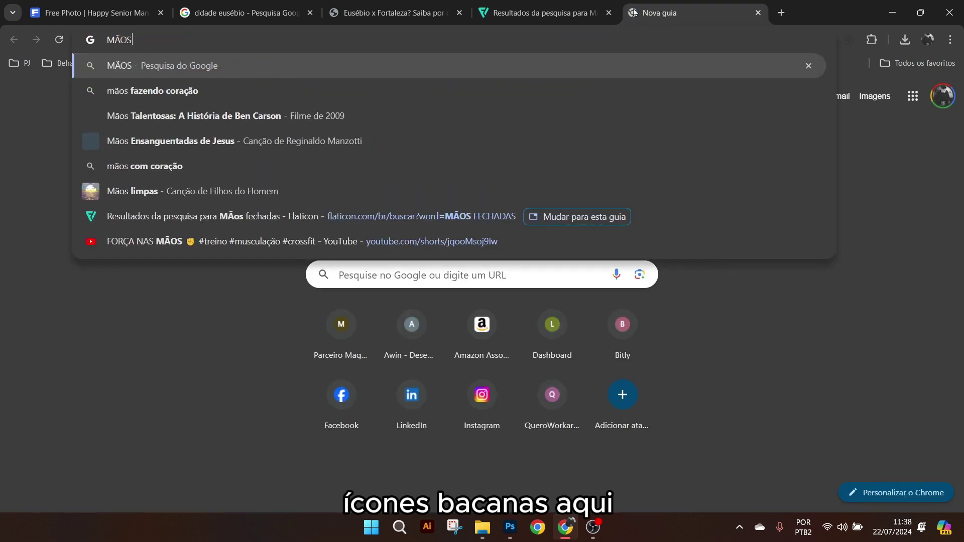
text( F)
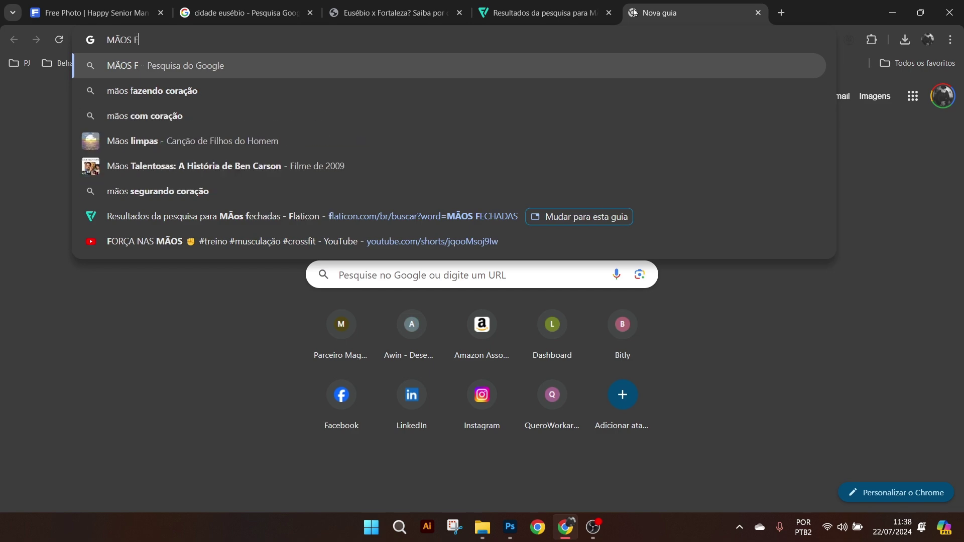
text(ECHADAS PNG)
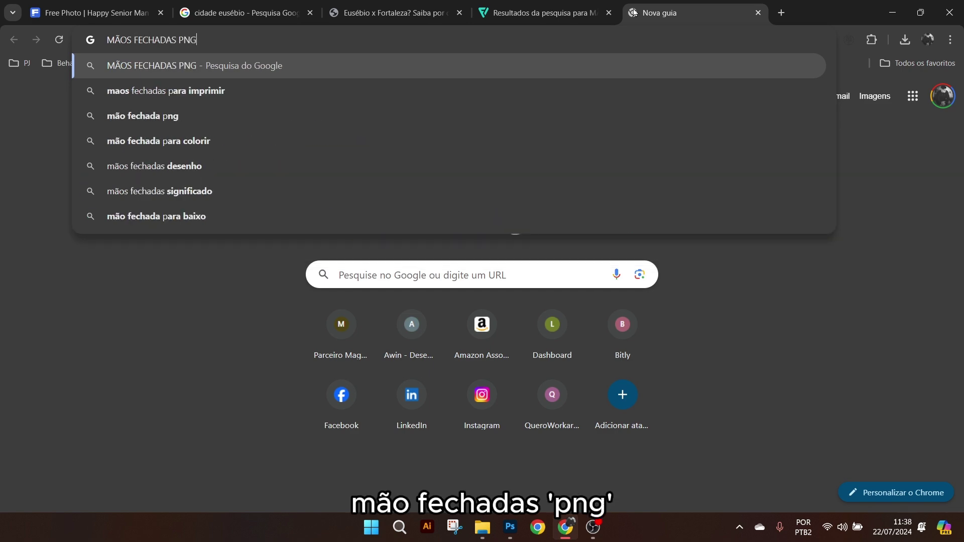
key(Return)
click(300, 95)
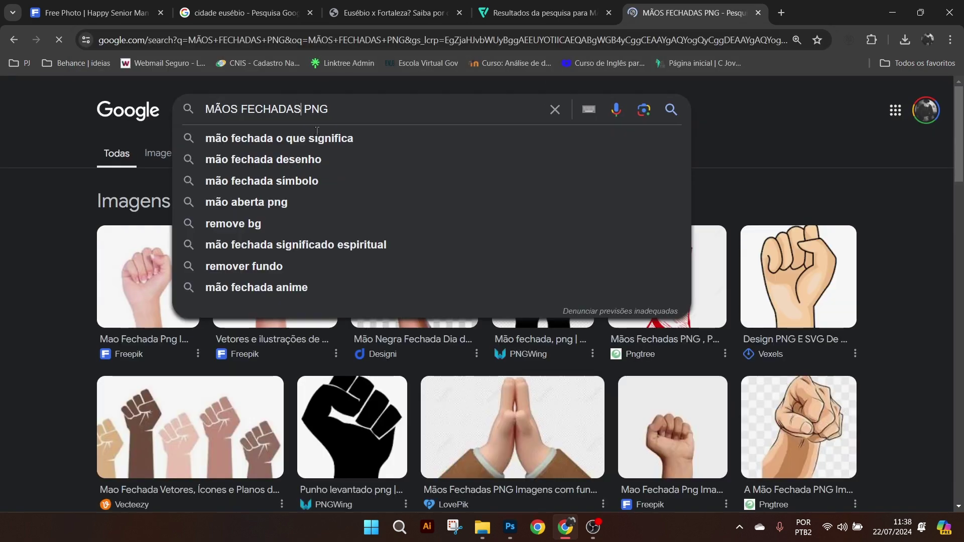
- Preview the black raised fist from PNGWing, check its similar images, and open its source page
scroll(267, 238, down, 3)
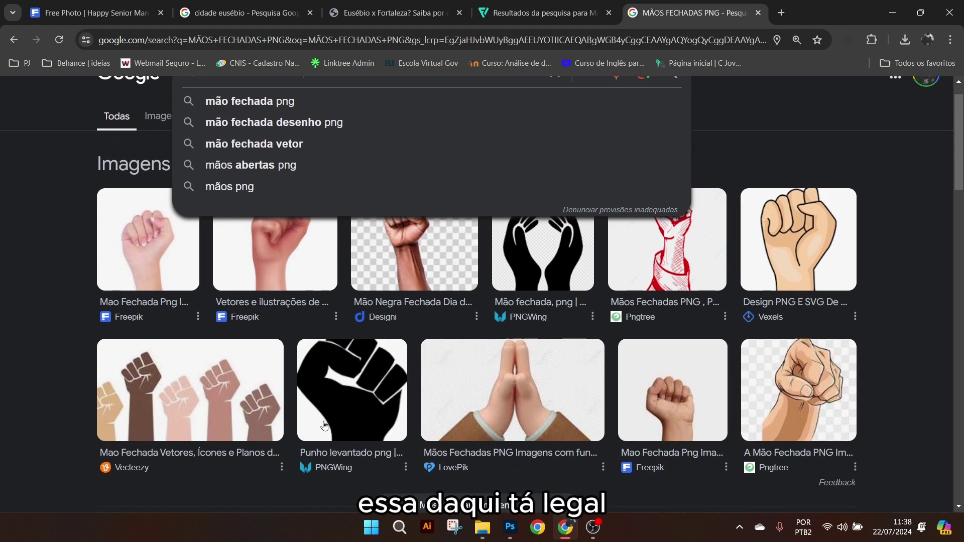
click(352, 301)
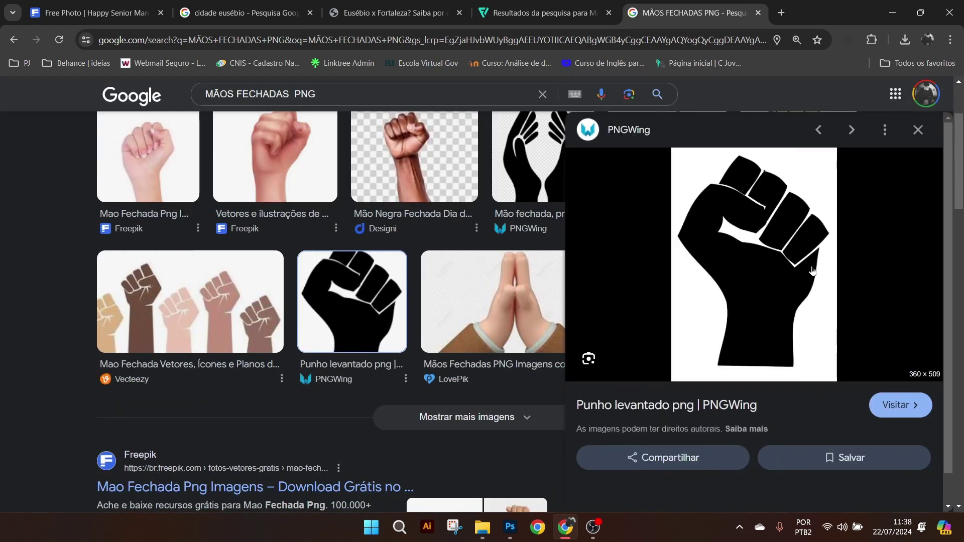
scroll(743, 313, down, 5)
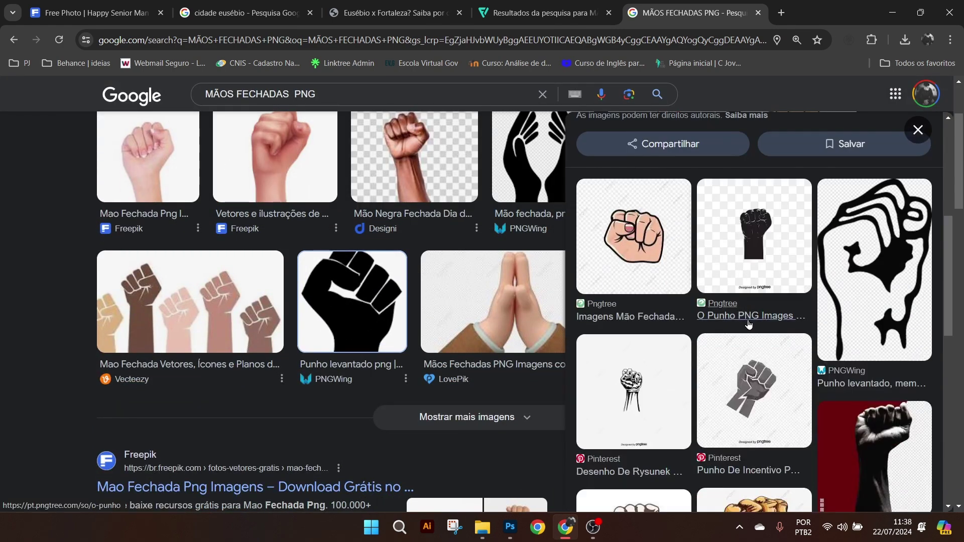
scroll(748, 325, down, 3)
scroll(749, 326, up, 8)
click(749, 327)
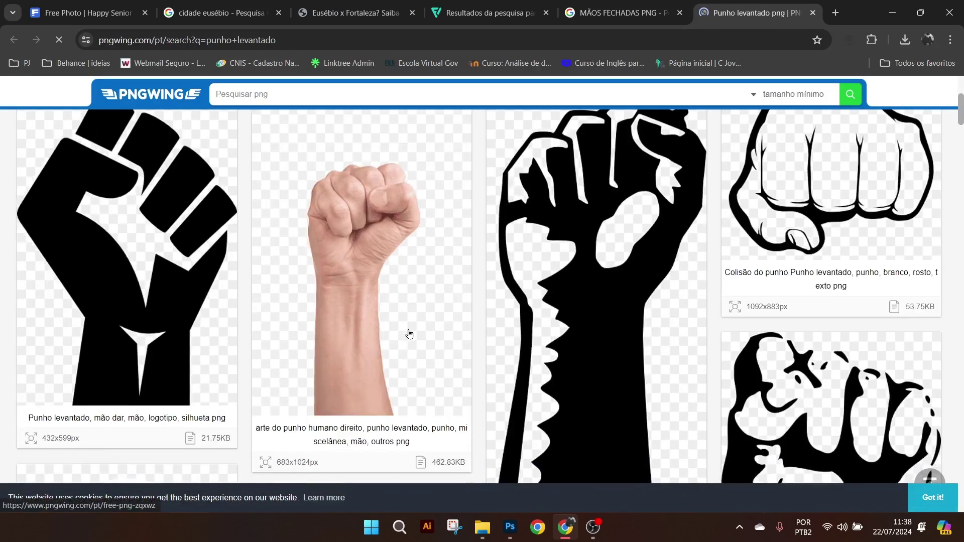
- Examine the raised-fist images on PNGWing for a clean, solid silhouette
scroll(410, 347, down, 10)
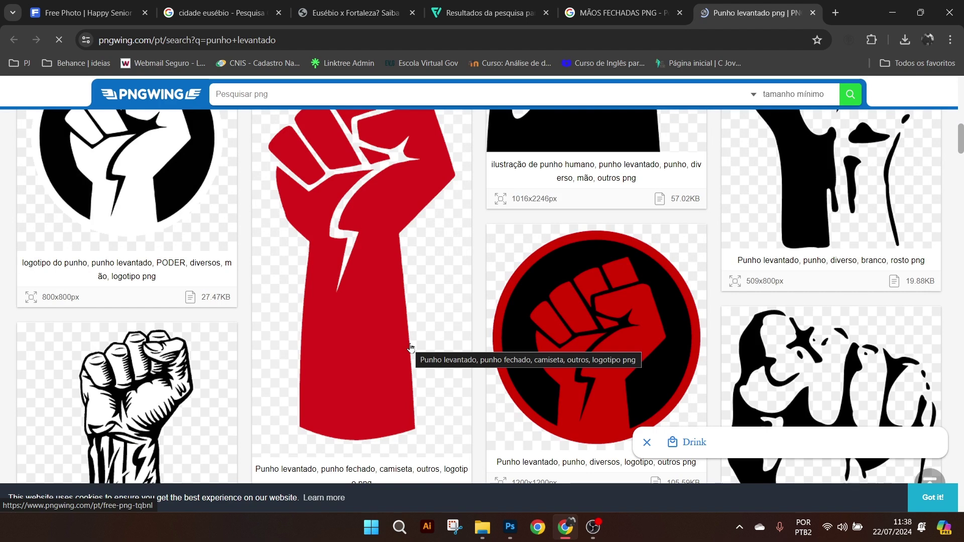
scroll(411, 347, down, 6)
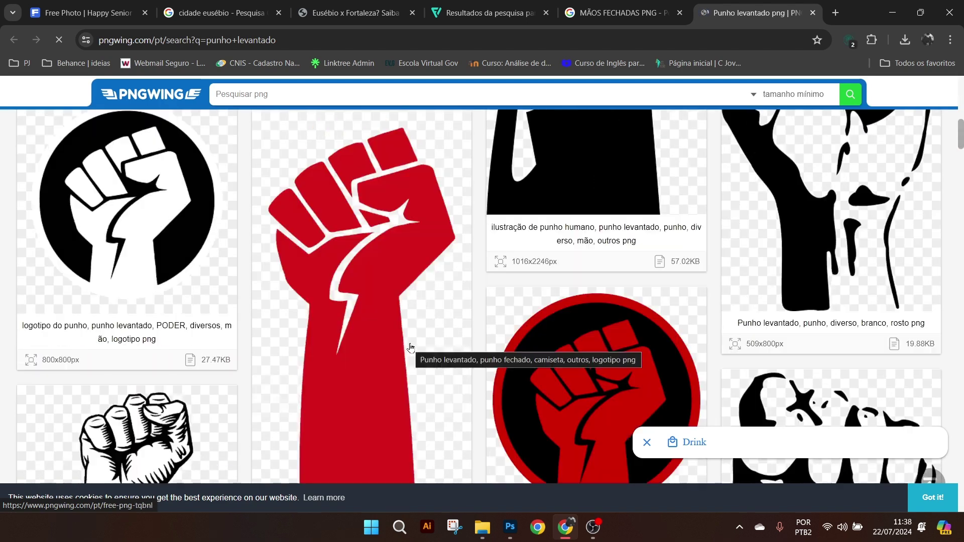
scroll(410, 348, down, 5)
scroll(410, 348, down, 8)
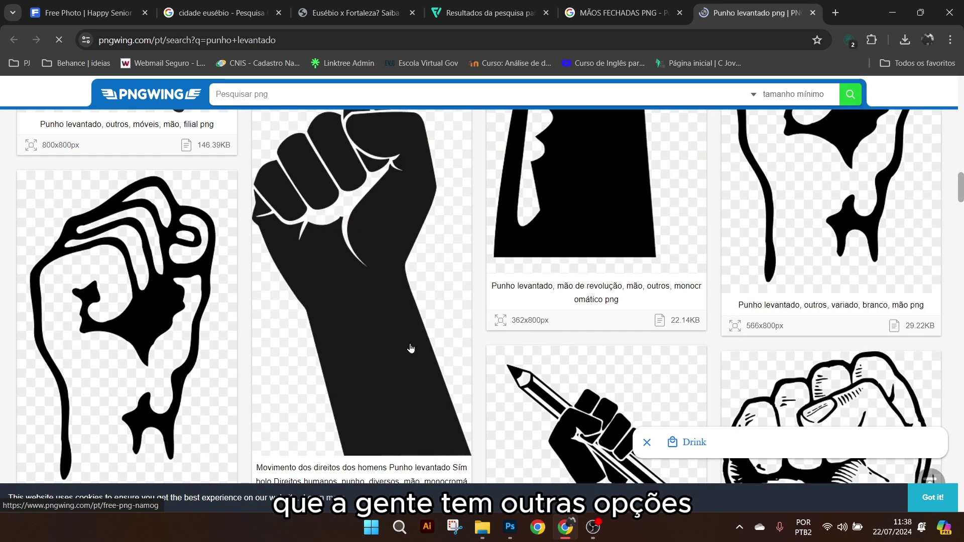
scroll(410, 347, down, 4)
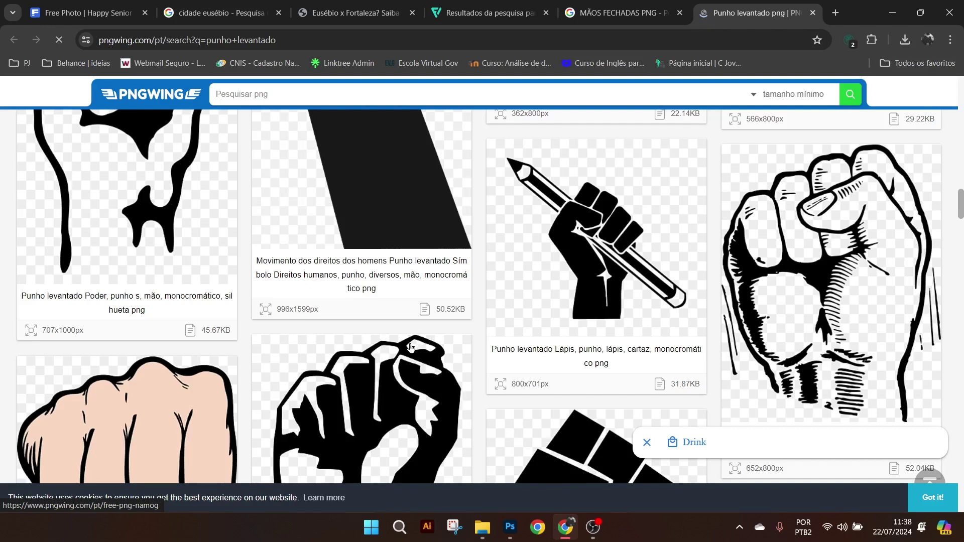
scroll(410, 347, down, 4)
scroll(410, 347, down, 3)
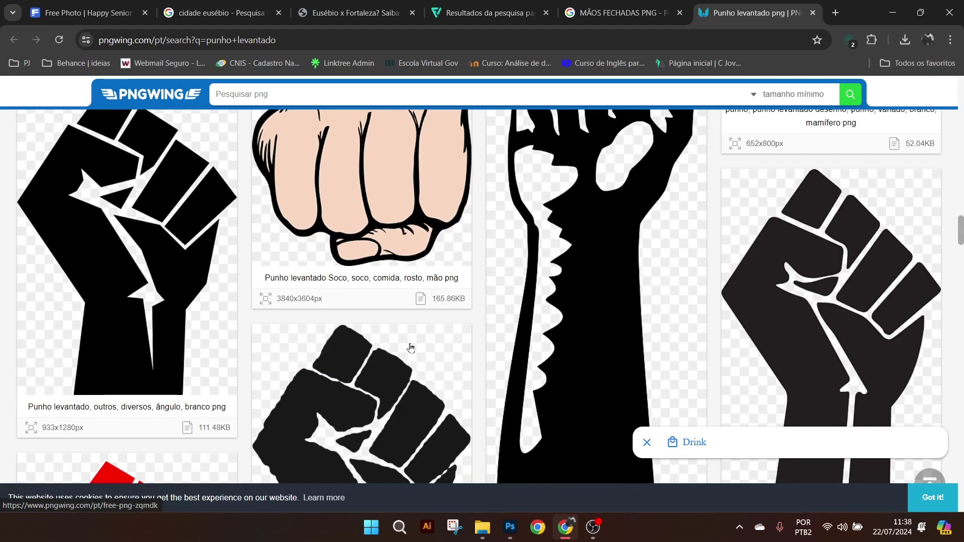
scroll(410, 348, down, 2)
scroll(409, 344, up, 1)
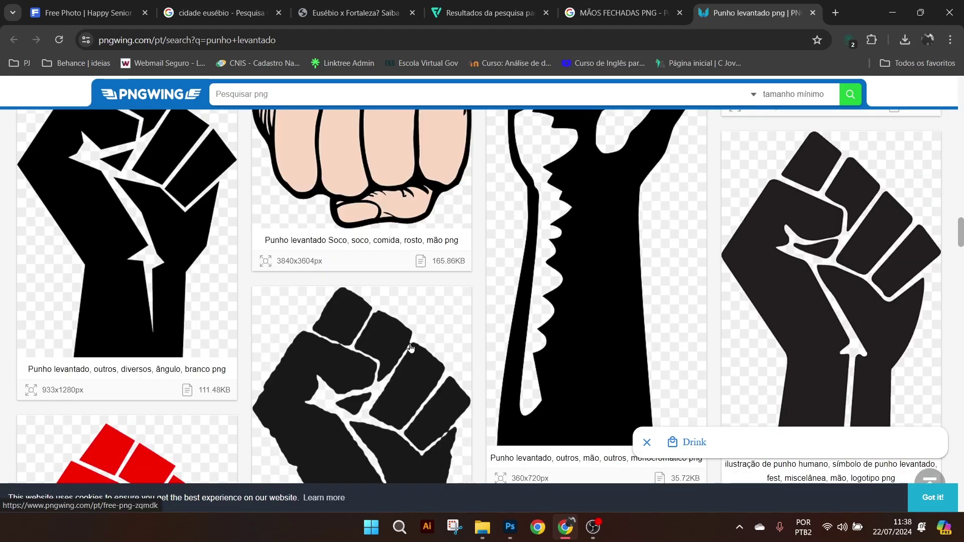
scroll(411, 346, down, 5)
- Open the 768x1090 px human-fist illustration and inspect the cut-out details of its silhouette
click(843, 204)
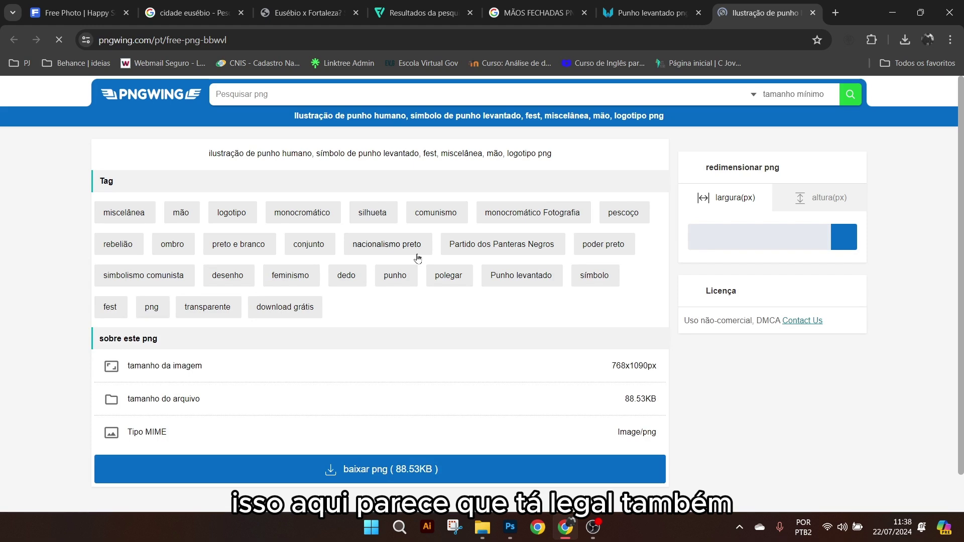
scroll(343, 304, down, 10)
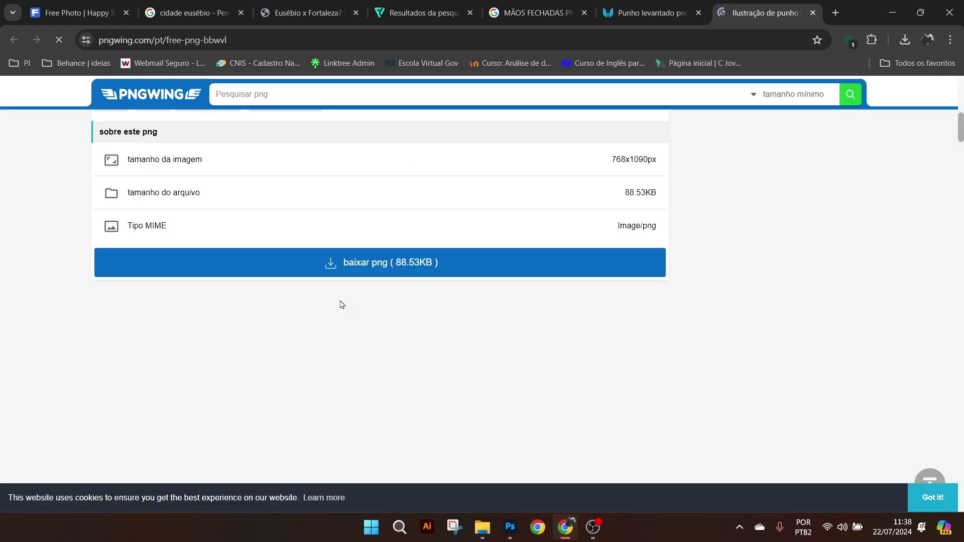
scroll(340, 304, down, 10)
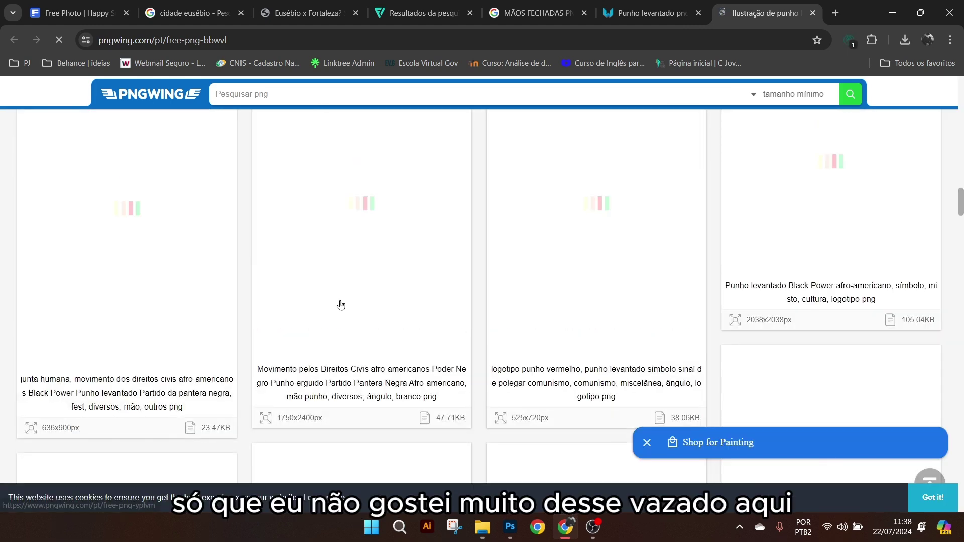
scroll(423, 300, up, 15)
scroll(423, 300, down, 5)
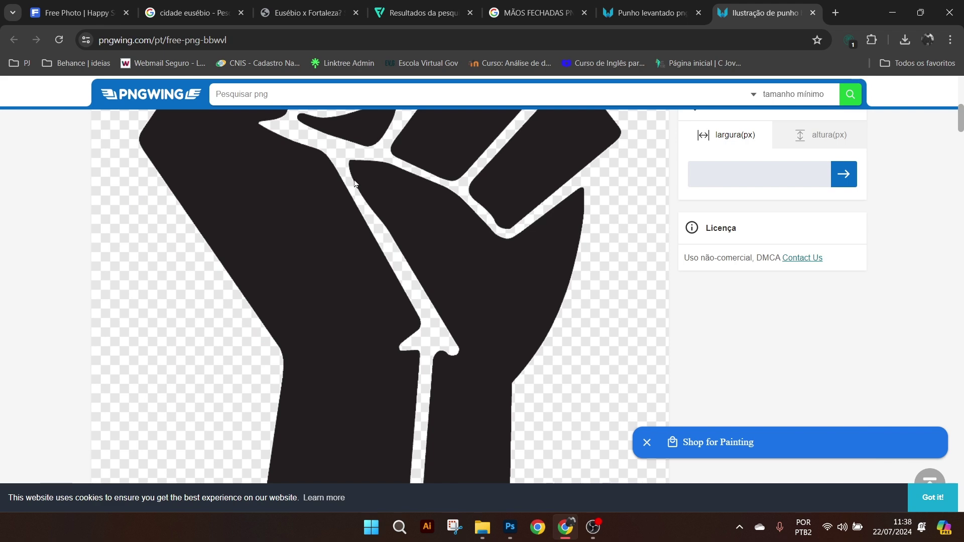
- Find the 512x511 px black raised fist among PNGWing's similar images and open its page
scroll(397, 241, down, 10)
scroll(433, 293, down, 10)
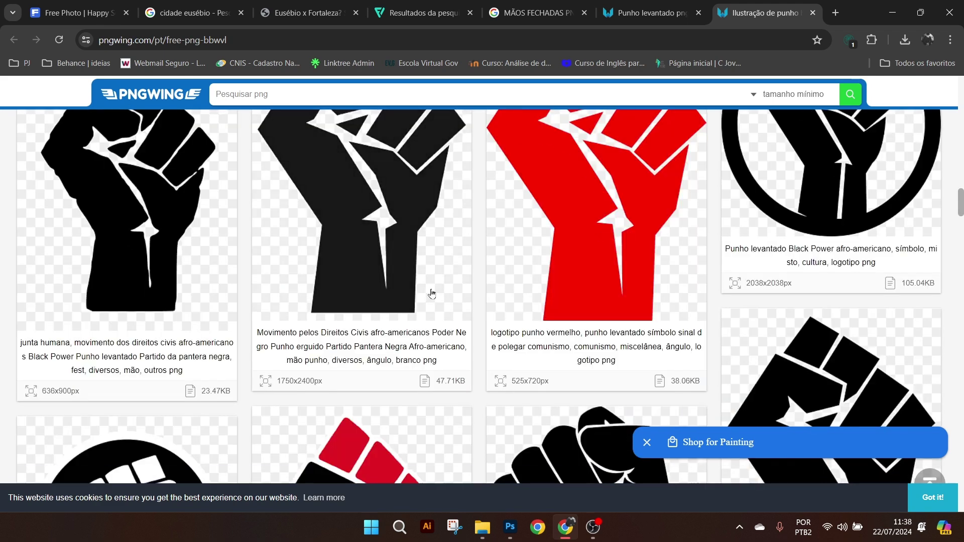
scroll(432, 294, down, 3)
scroll(432, 294, down, 6)
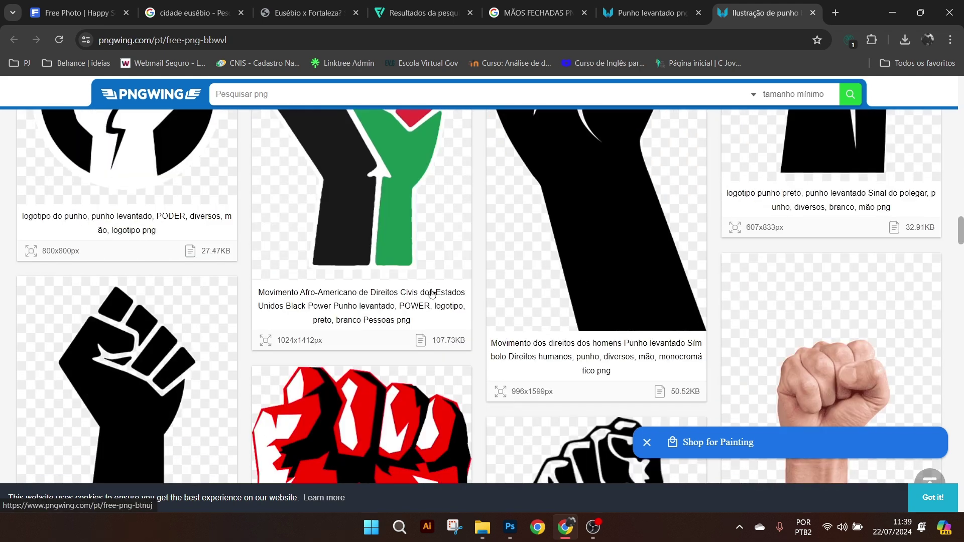
scroll(431, 293, down, 1)
scroll(432, 293, down, 2)
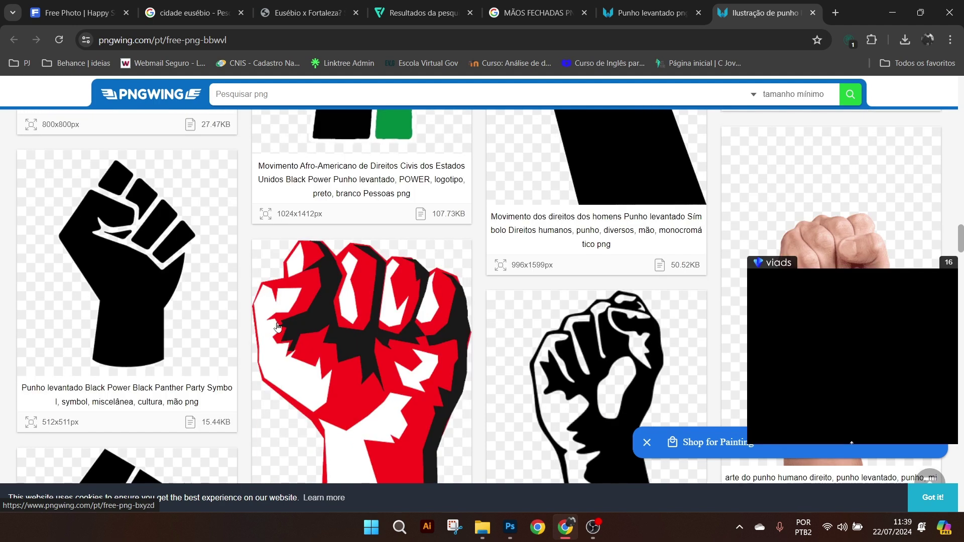
click(206, 277)
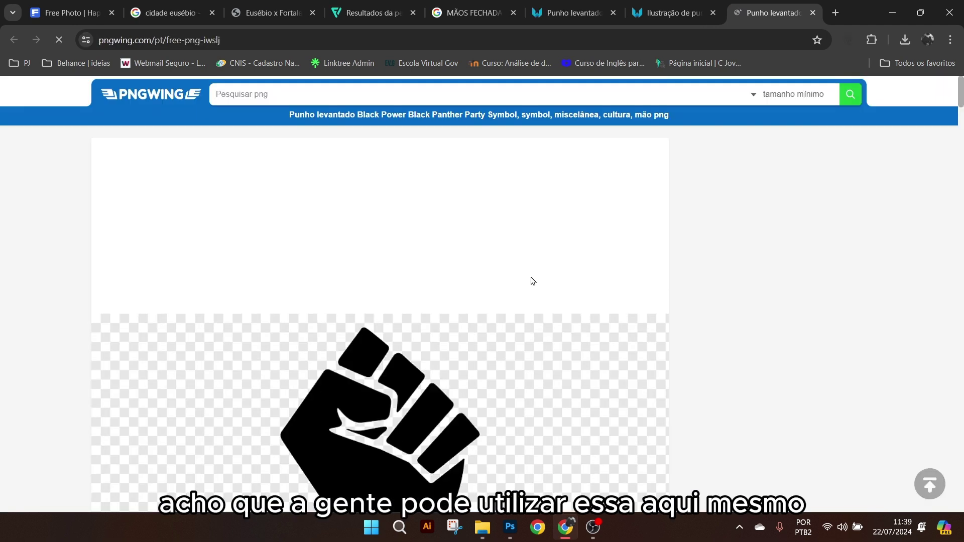
- Download the 512x511 px fist PNG, completing the character-order captcha
scroll(527, 279, down, 5)
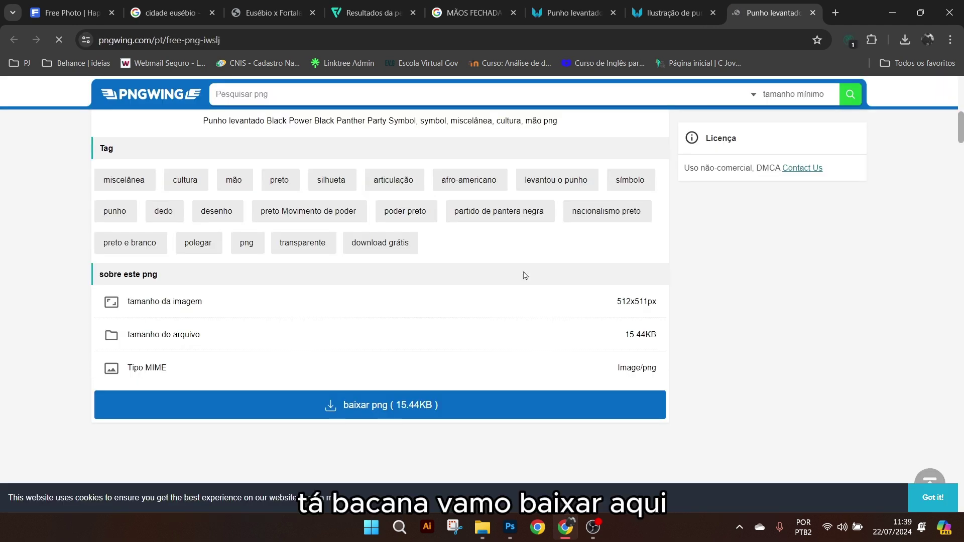
scroll(584, 206, down, 1)
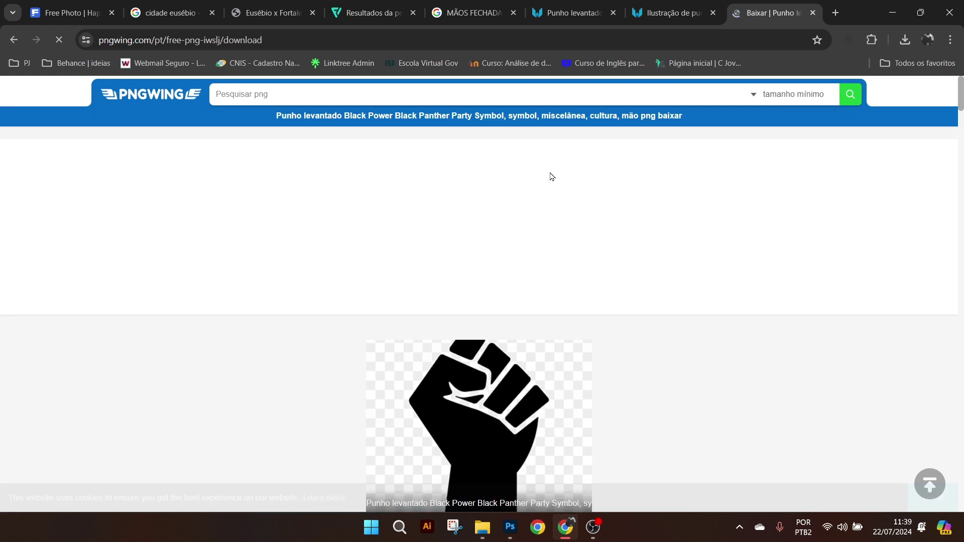
scroll(482, 329, down, 5)
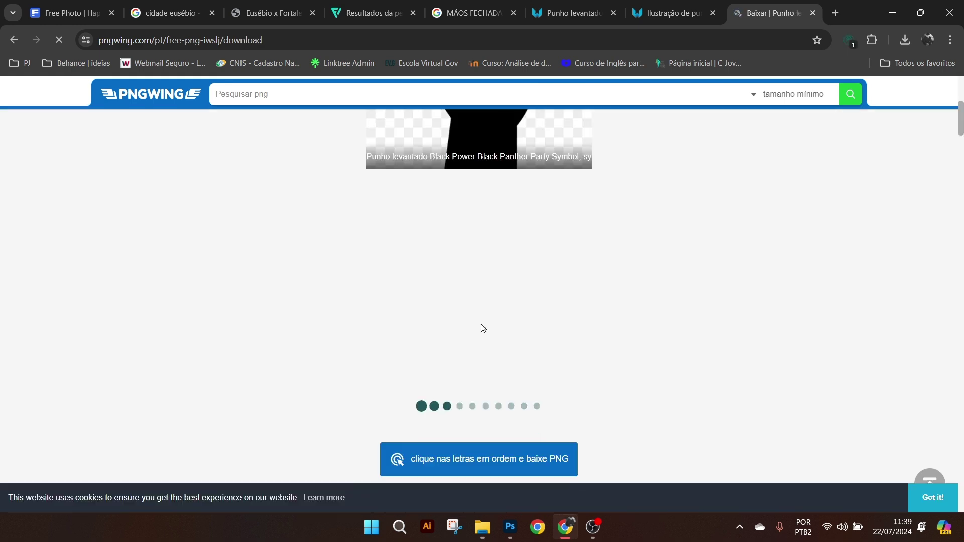
scroll(482, 329, down, 3)
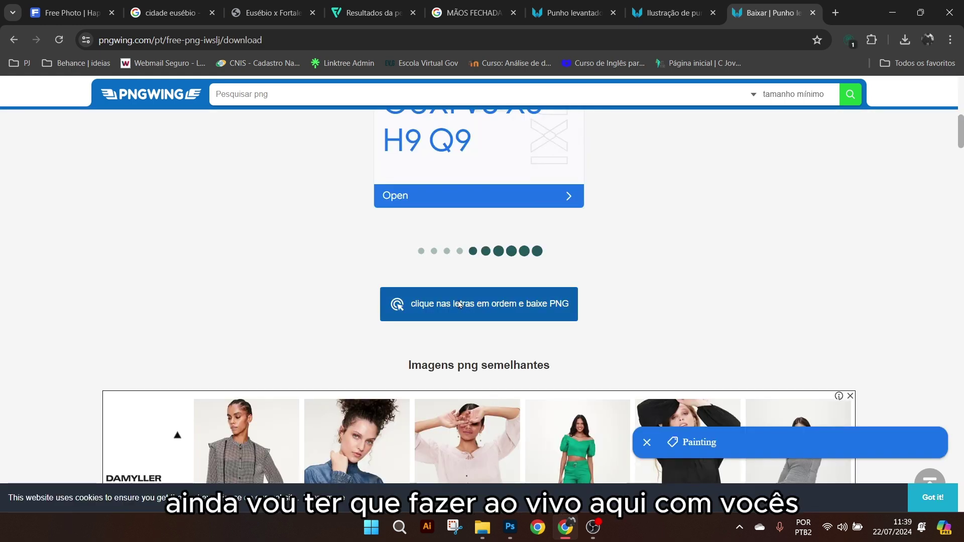
click(478, 303)
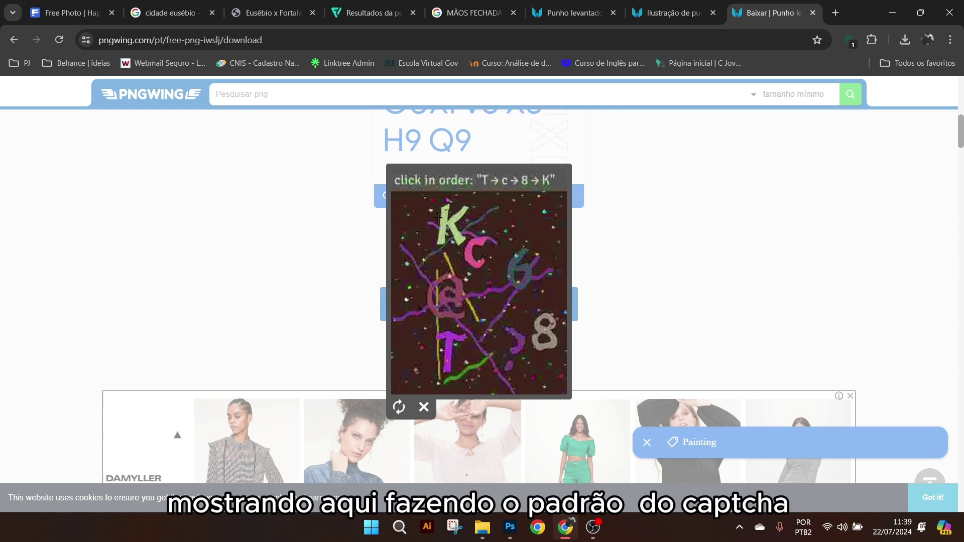
click(447, 346)
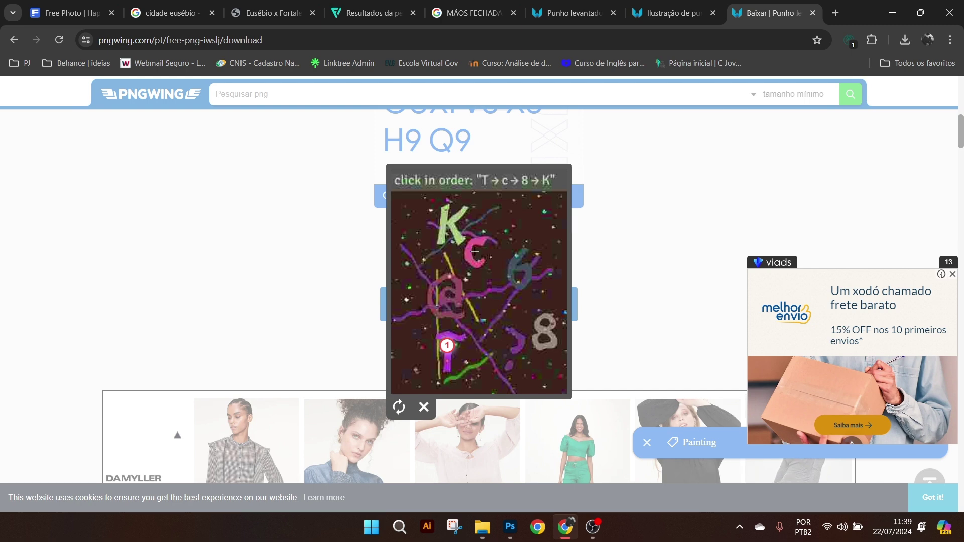
click(475, 251)
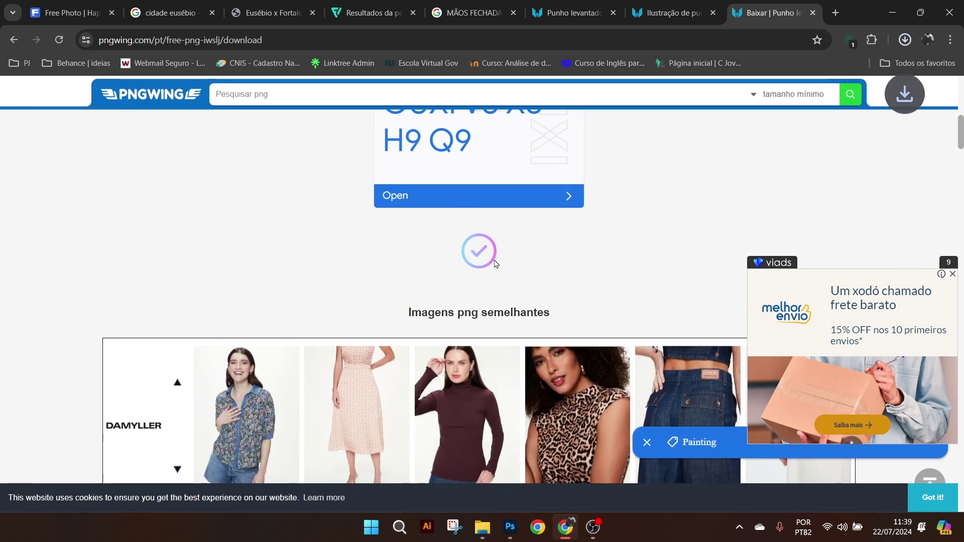
- Place the downloaded pngwing.com.png from the Downloads folder into the Photoshop post above the OPORTUNIDADES text layer
click(904, 39)
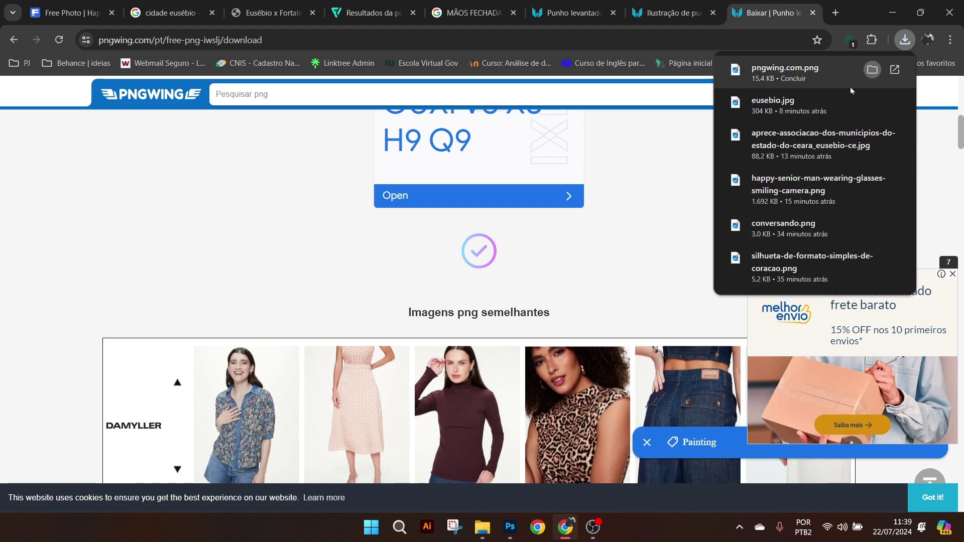
click(873, 70)
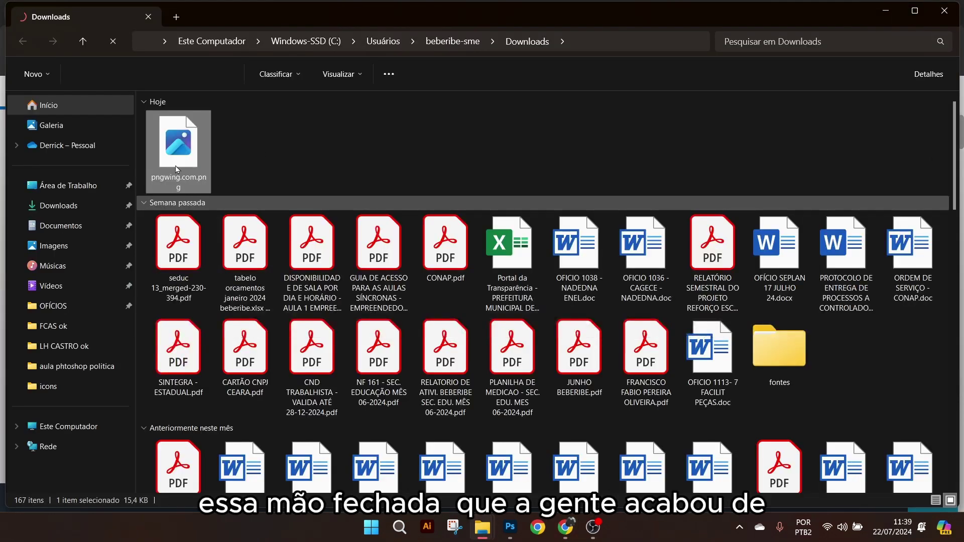
drag(178, 145, 501, 328)
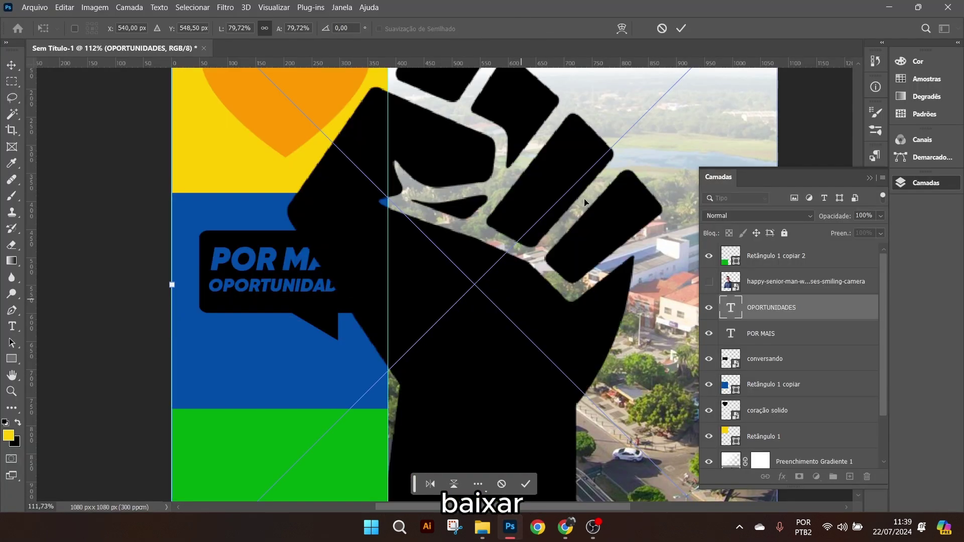
click(681, 29)
key(ctrl+0)
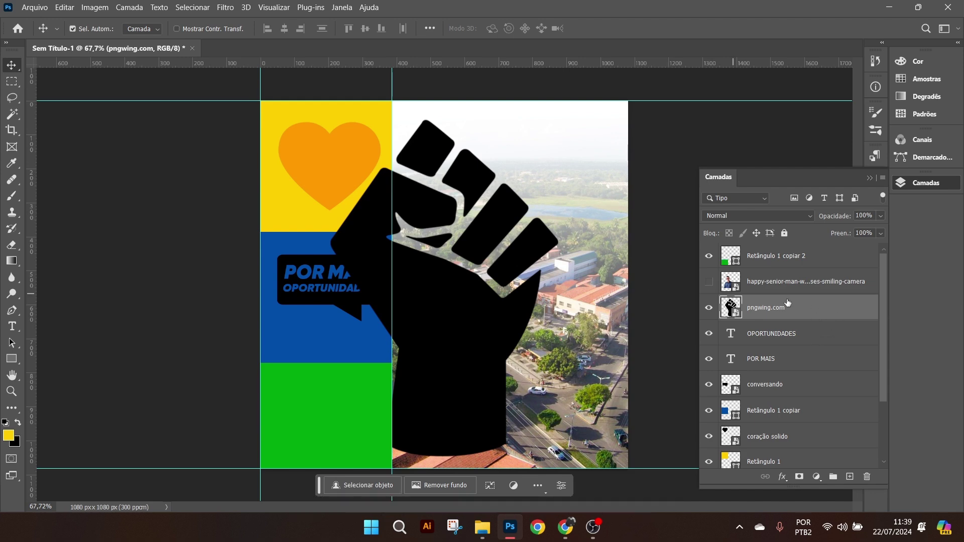
- Scale the fist to 11.37% and place it at the blue square's bottom edge, below the speech balloon's left part
key(ctrl+t)
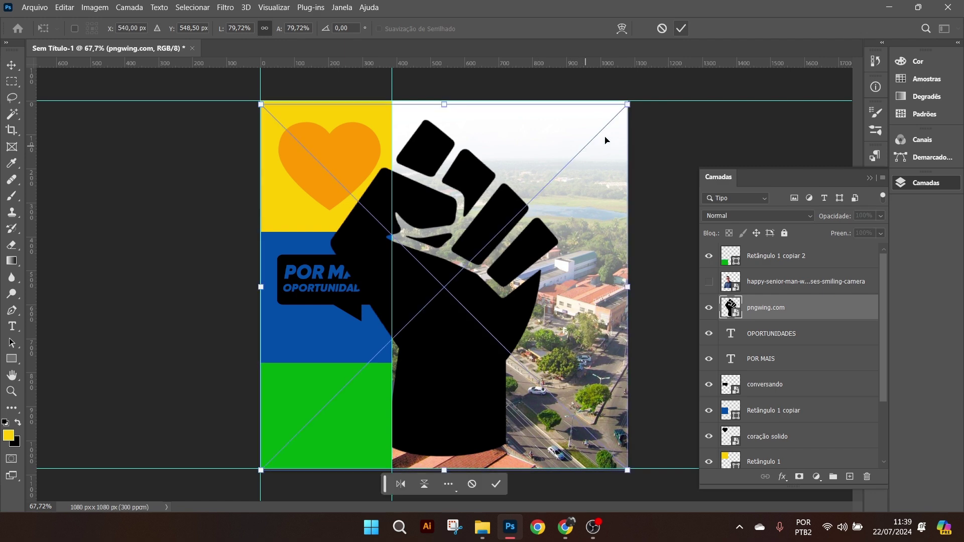
drag(633, 106, 375, 360)
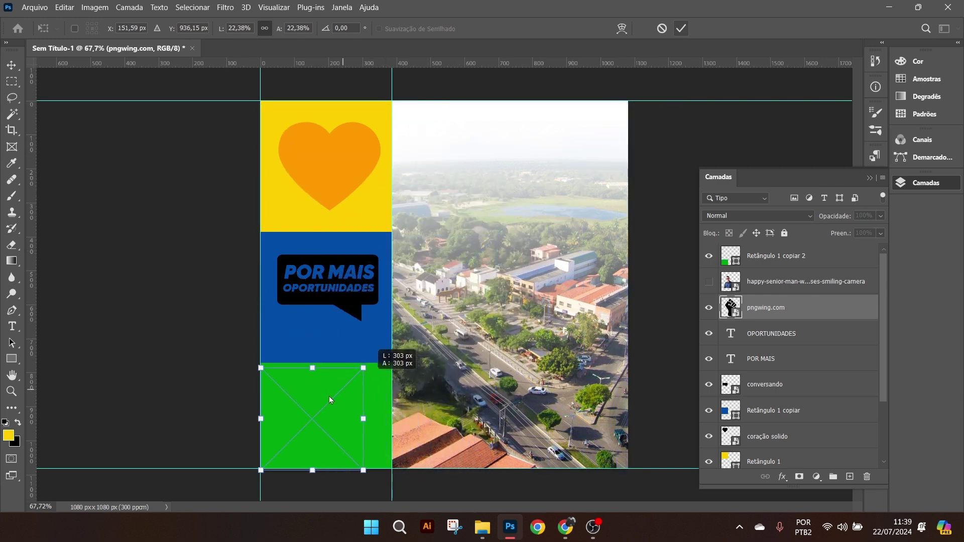
drag(328, 396, 309, 340)
click(681, 28)
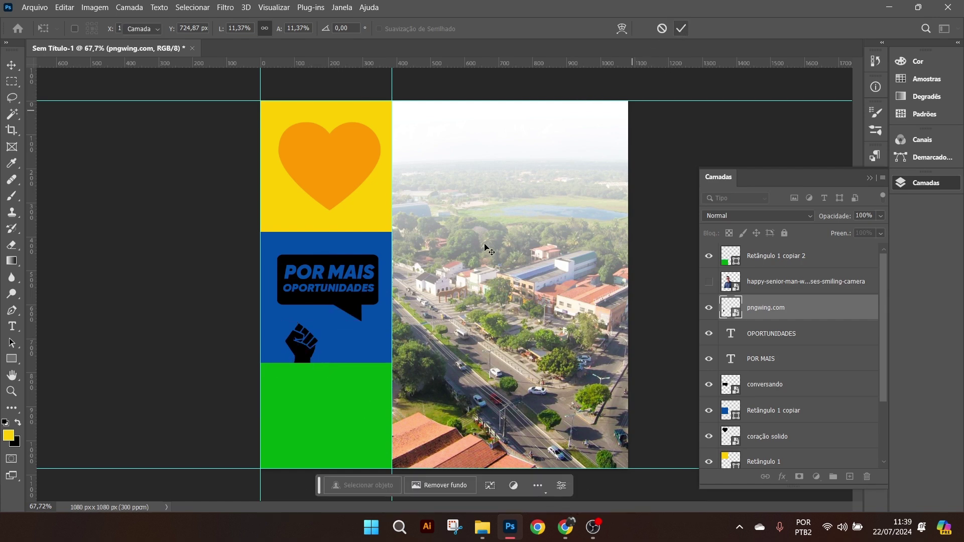
- Duplicate the fist toward the blue square's right side and align the original with the speech balloon's left edge
scroll(348, 336, up, 3)
drag(285, 353, 369, 361)
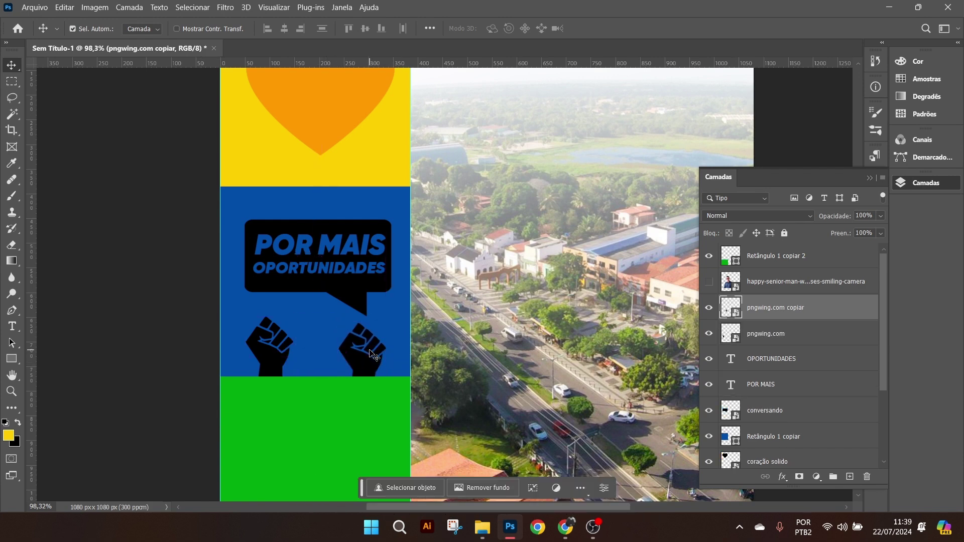
drag(284, 347, 284, 347)
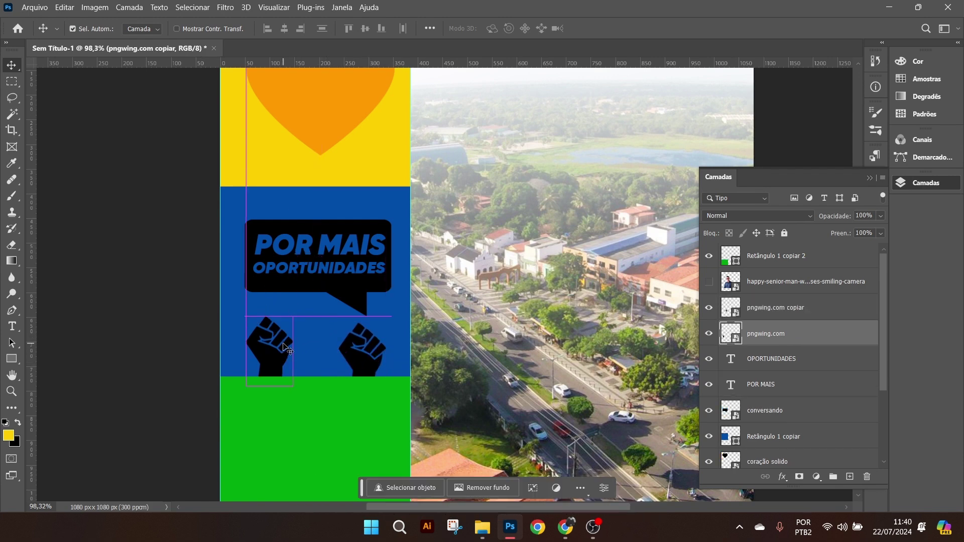
- Scale the duplicated fist to 8.25% and center it horizontally along the blue square's bottom edge
drag(361, 351, 340, 362)
key(ctrl+z)
drag(366, 321, 347, 340)
drag(325, 360, 325, 354)
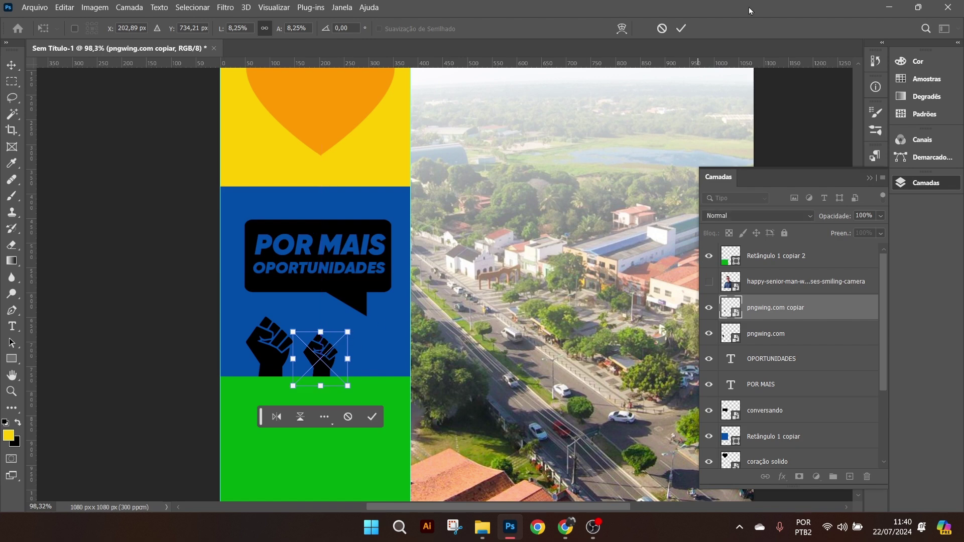
click(680, 29)
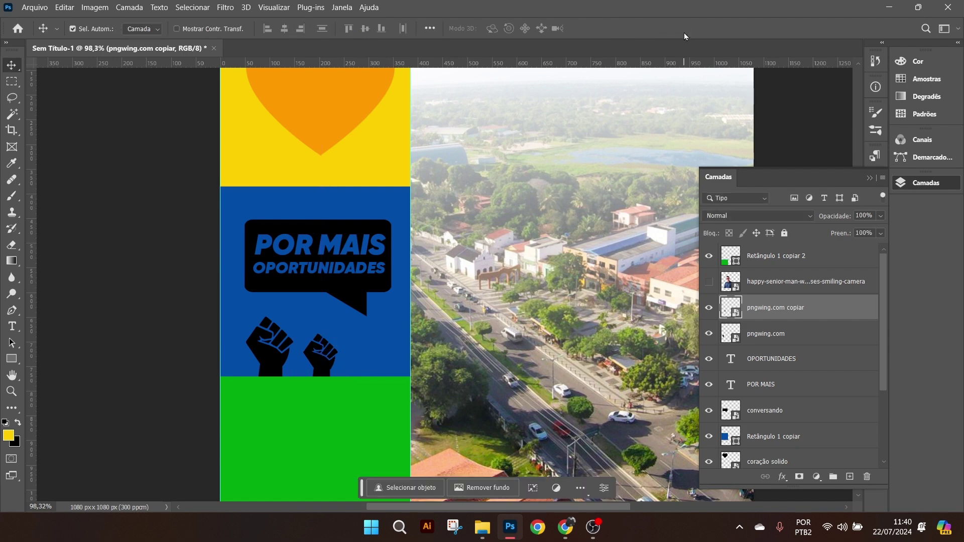
- Duplicate the large left fist and place the copy to the right of the small middle one
drag(327, 365, 364, 351)
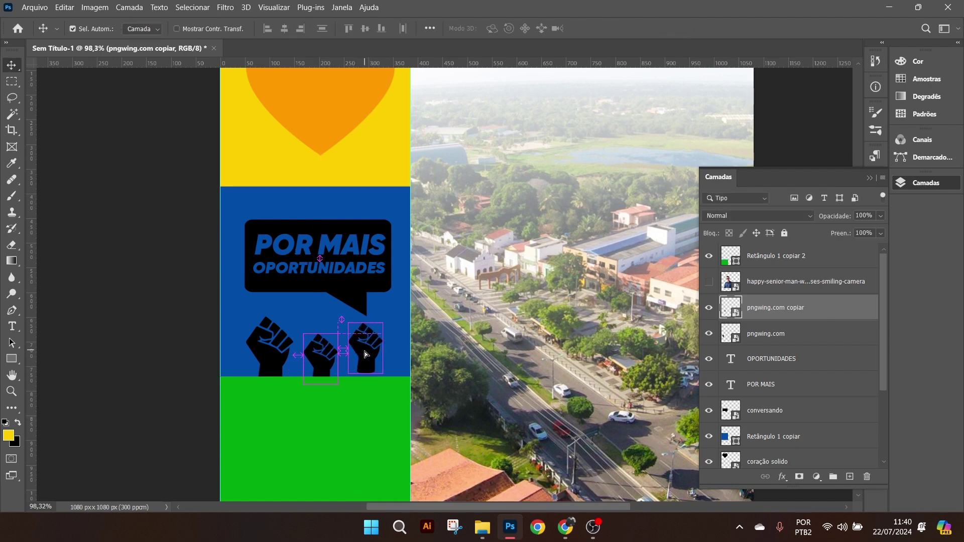
key(ctrl+z)
drag(268, 363, 365, 376)
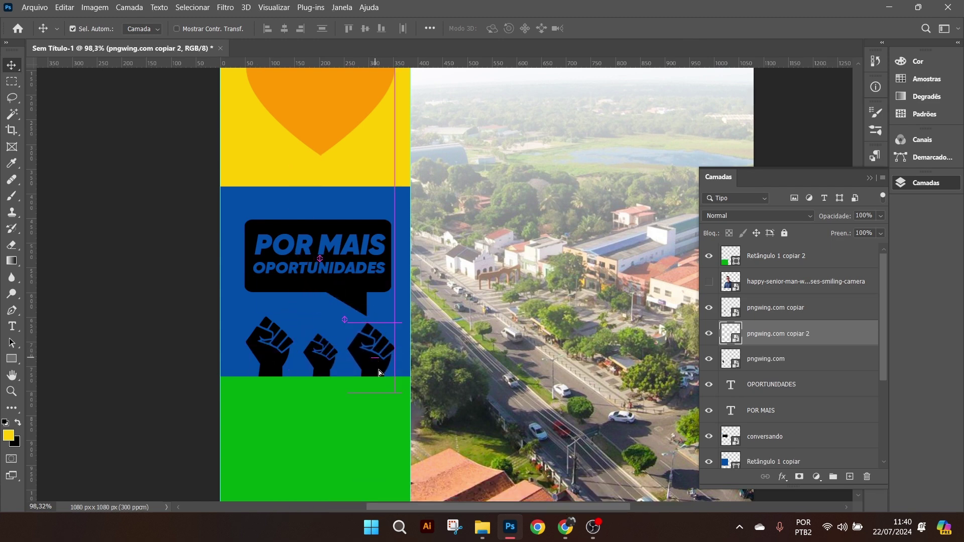
- Flip the left, middle and right fists horizontally
click(273, 361)
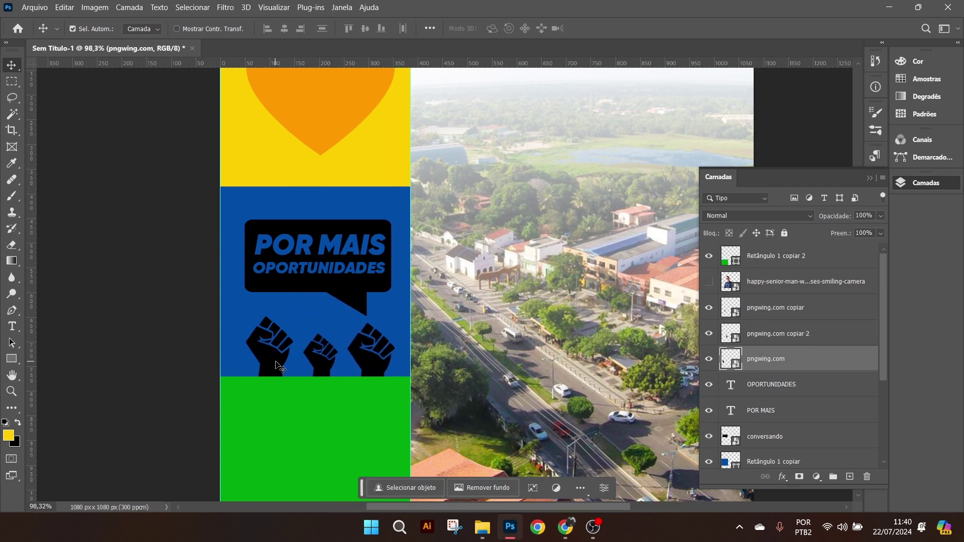
key(ctrl+t)
click(225, 421)
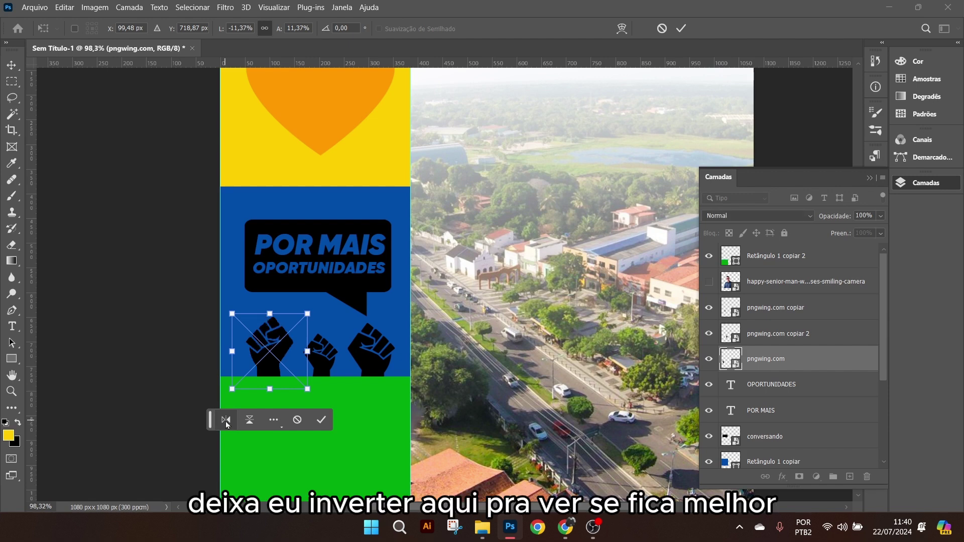
click(680, 29)
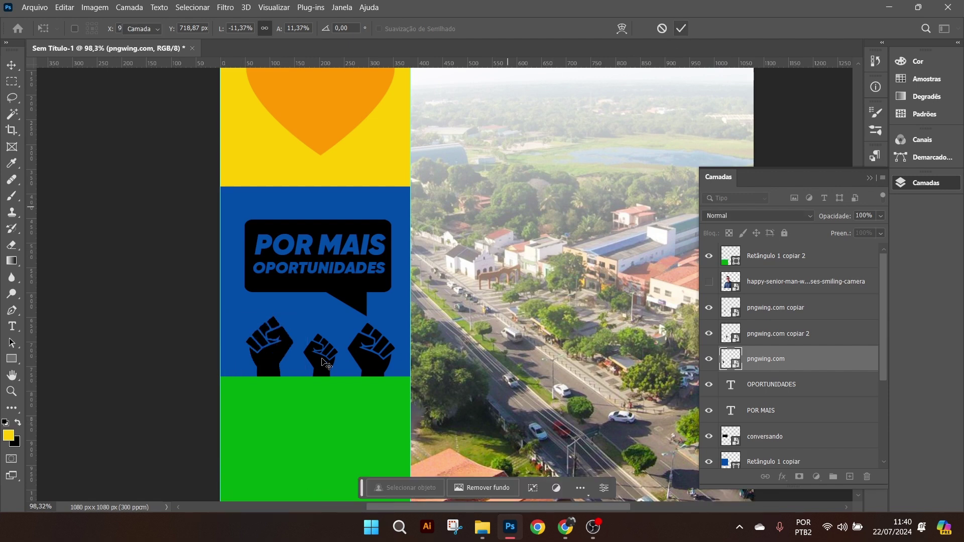
click(324, 361)
key(ctrl+t)
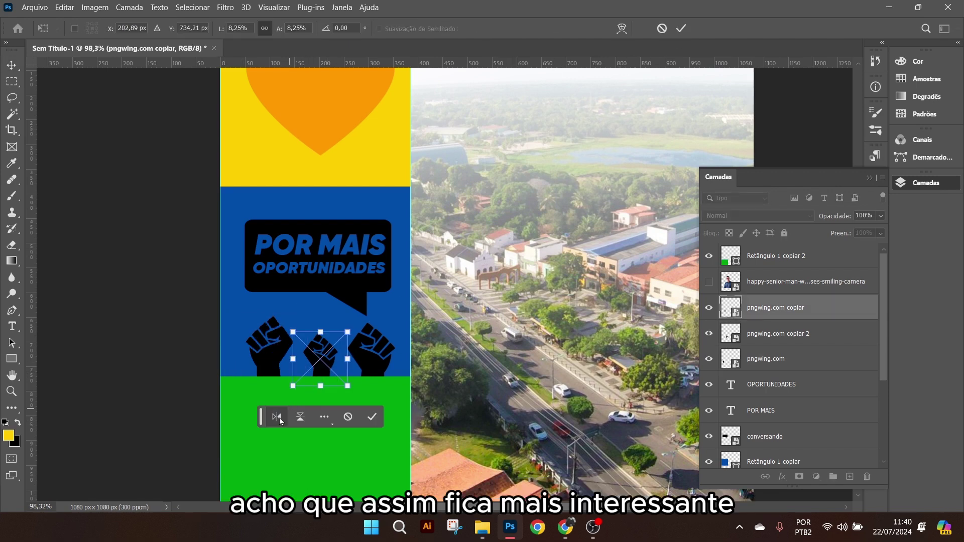
click(276, 416)
click(680, 29)
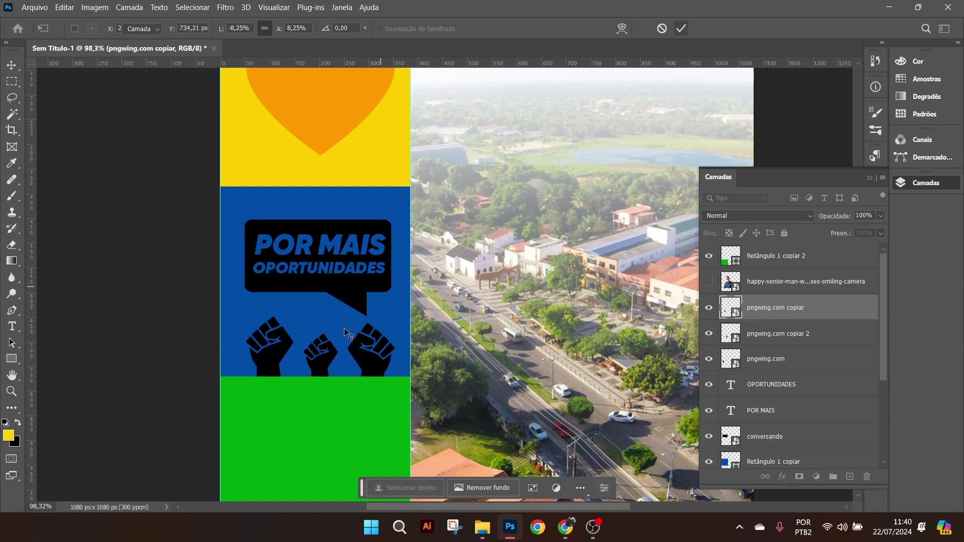
click(372, 349)
key(ctrl+t)
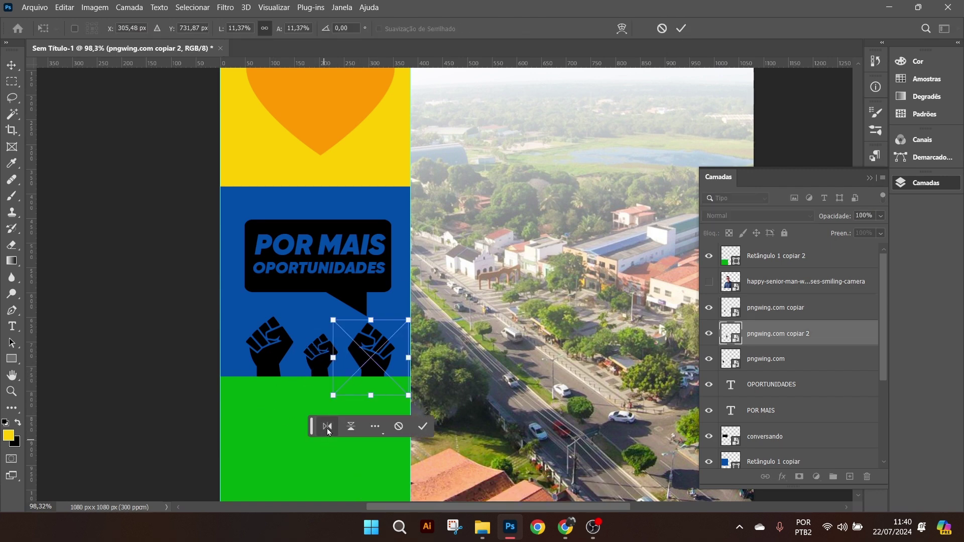
click(680, 29)
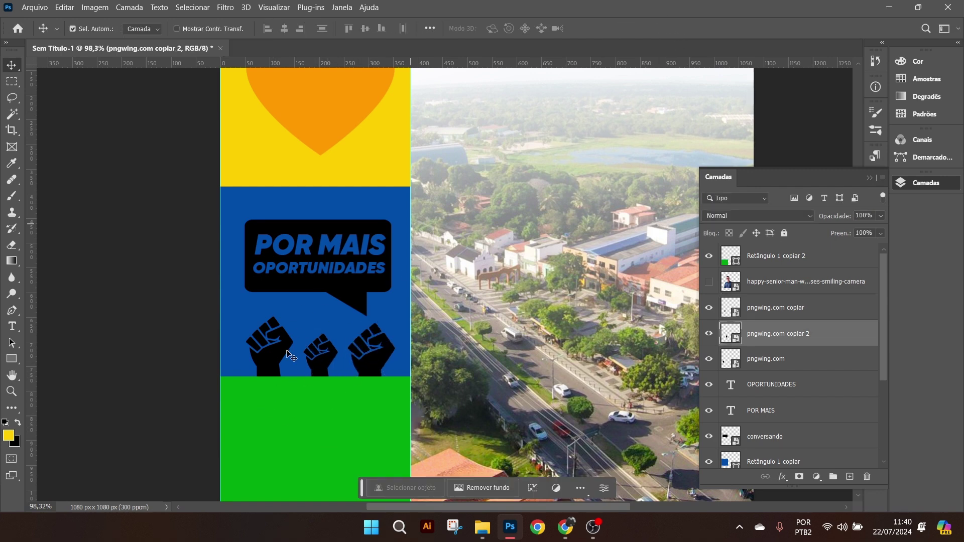
- Examine the speech balloon's tail above the fists, toggling the conversando layer's visibility off and on
scroll(359, 296, up, 1)
click(361, 298)
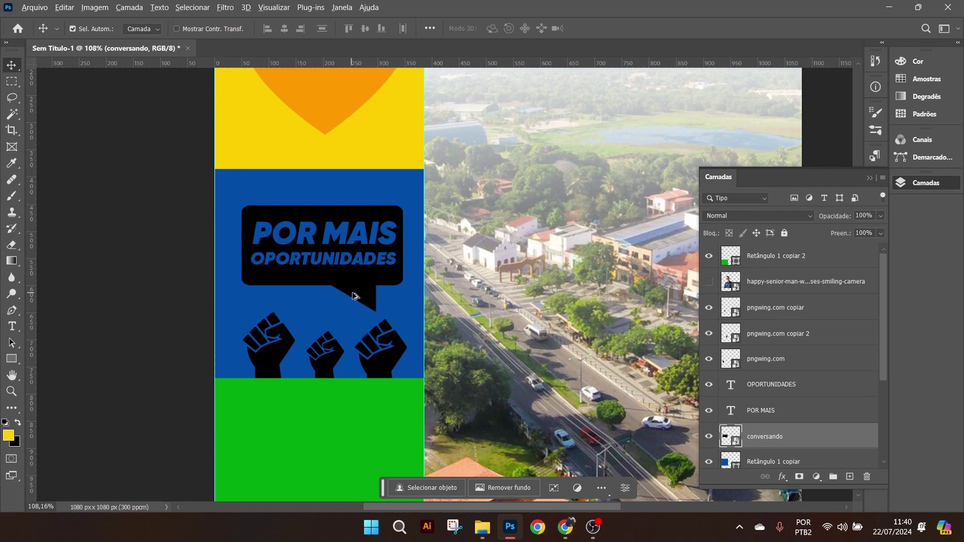
scroll(361, 297, up, 4)
scroll(366, 298, down, 2)
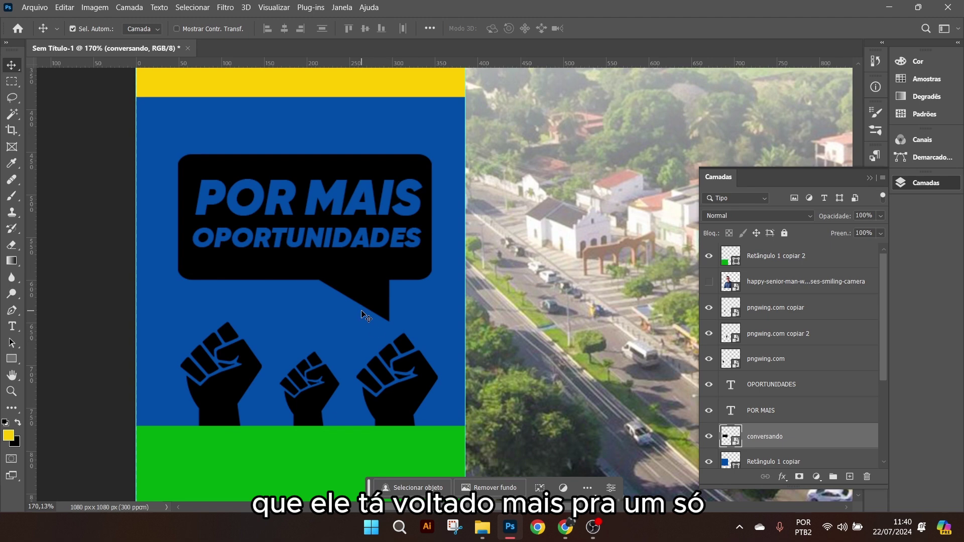
scroll(308, 289, down, 1)
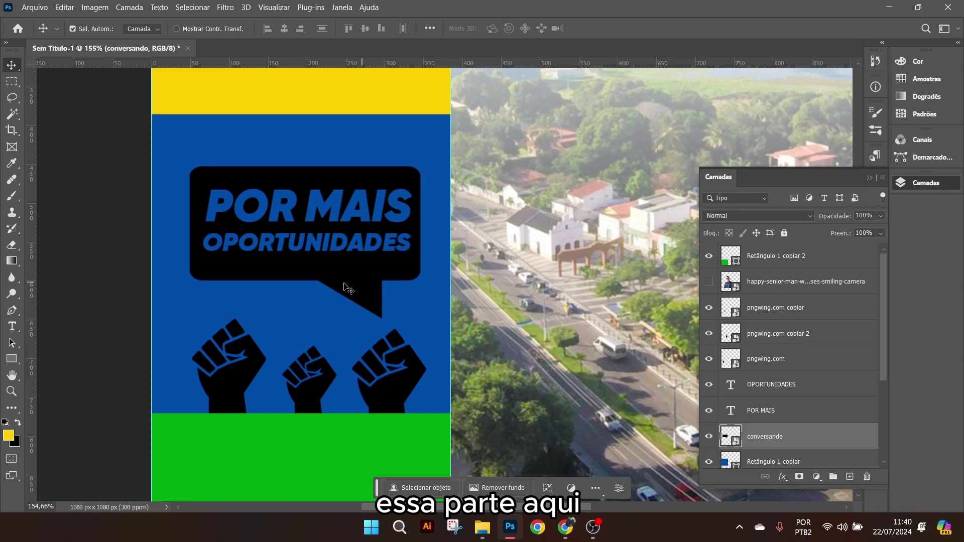
click(709, 436)
click(709, 436)
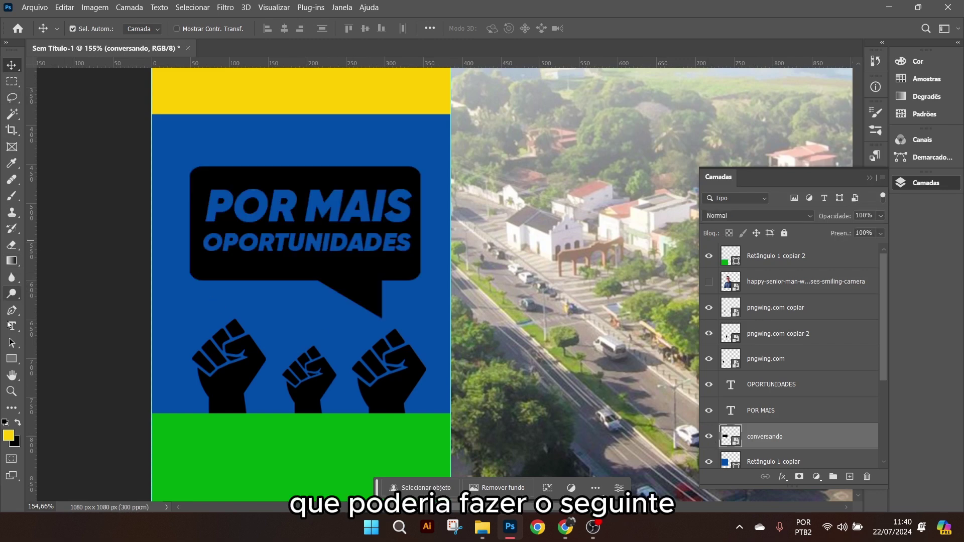
- Draw a yellow rectangle about 314 × 159 px behind the slogan, covering the body of the black speech balloon
click(9, 359)
click(60, 360)
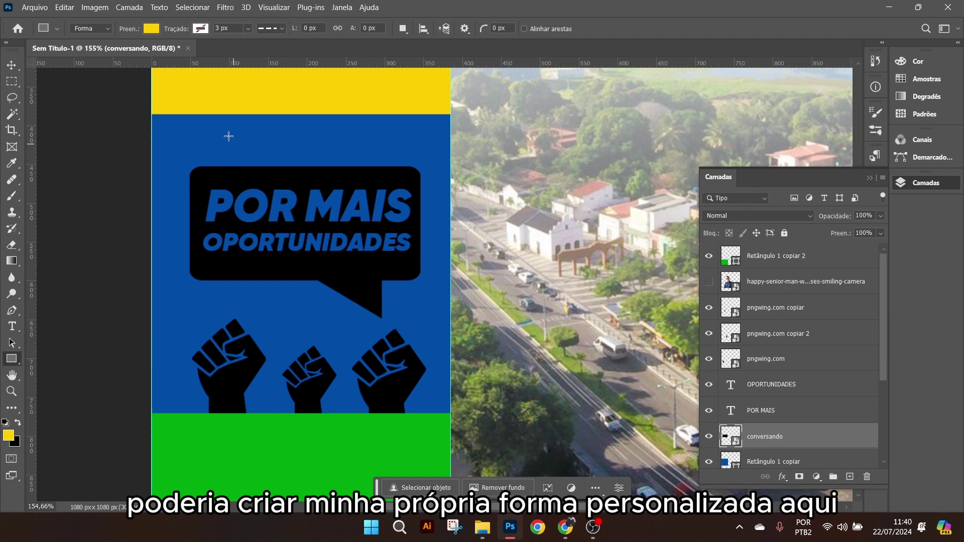
drag(182, 162, 424, 284)
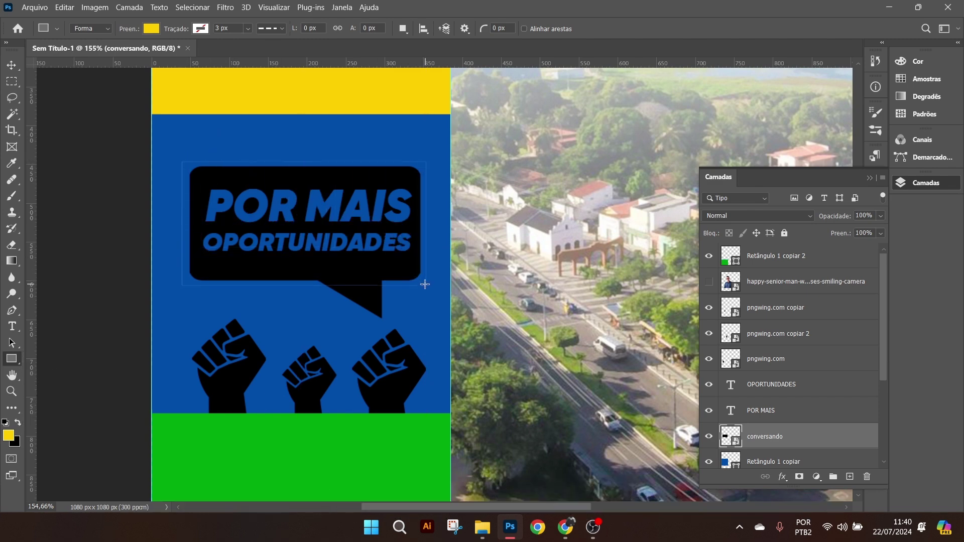
click(152, 29)
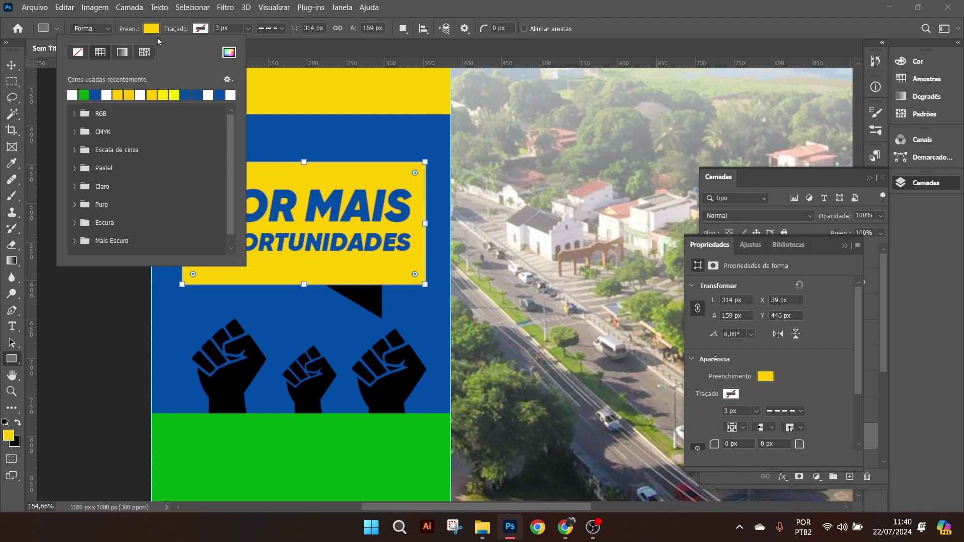
click(228, 53)
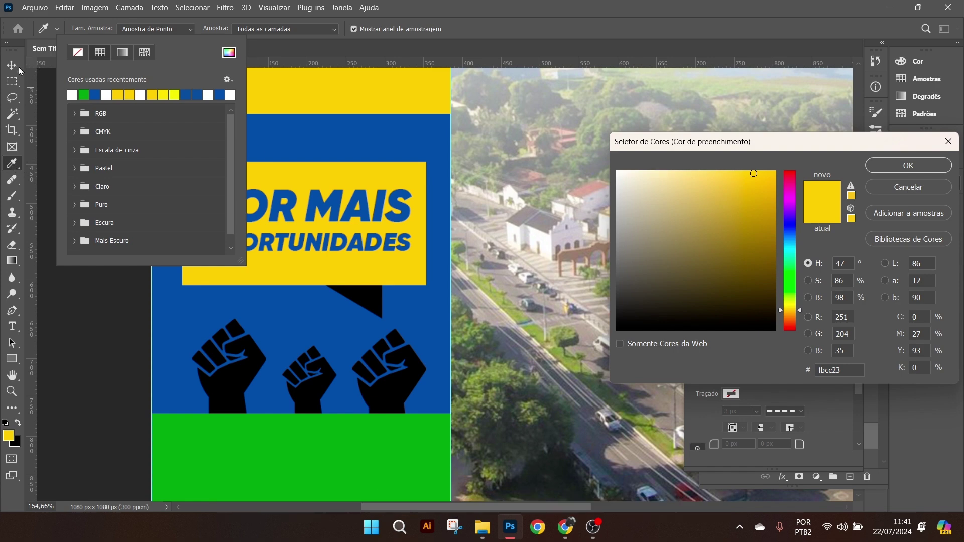
click(906, 173)
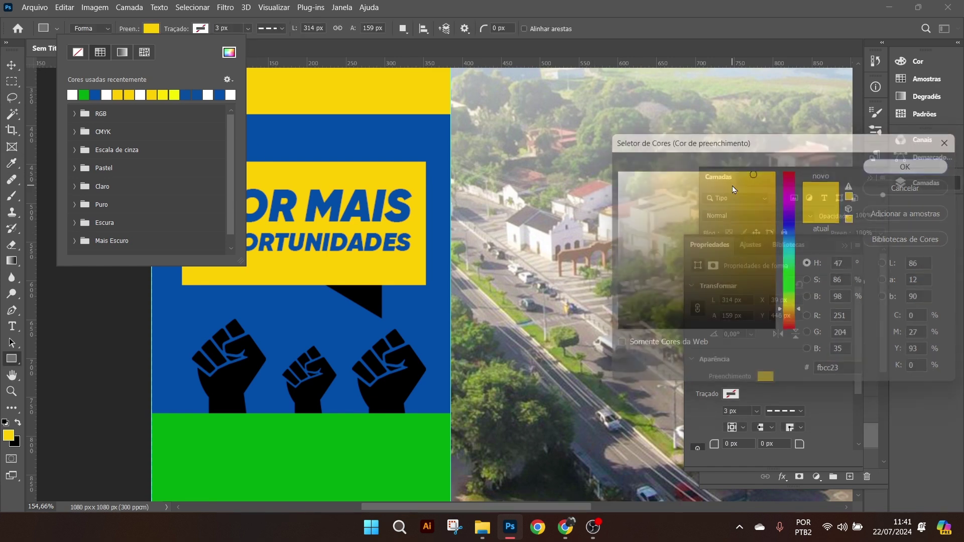
click(11, 65)
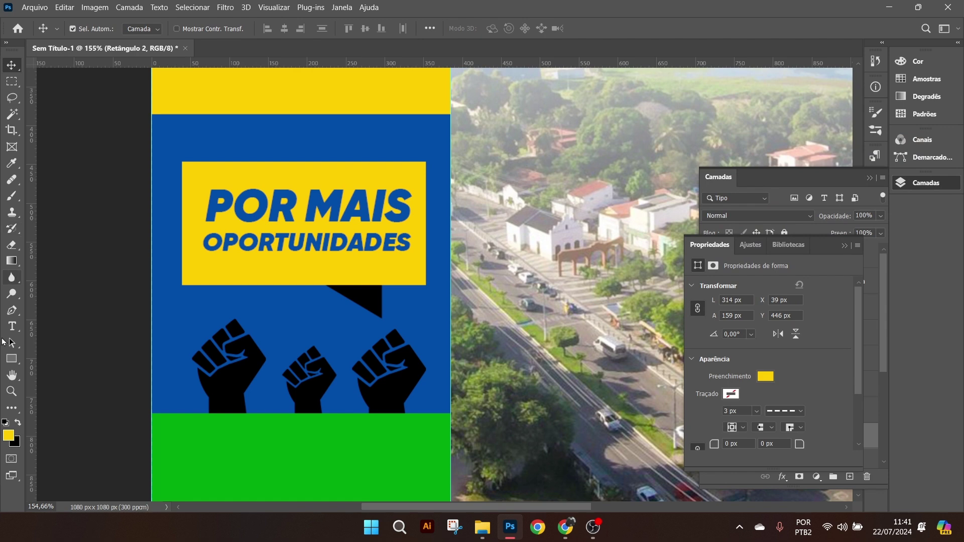
- Round all corners of the yellow rectangle to a 10 px radius
click(11, 358)
scroll(173, 194, up, 5)
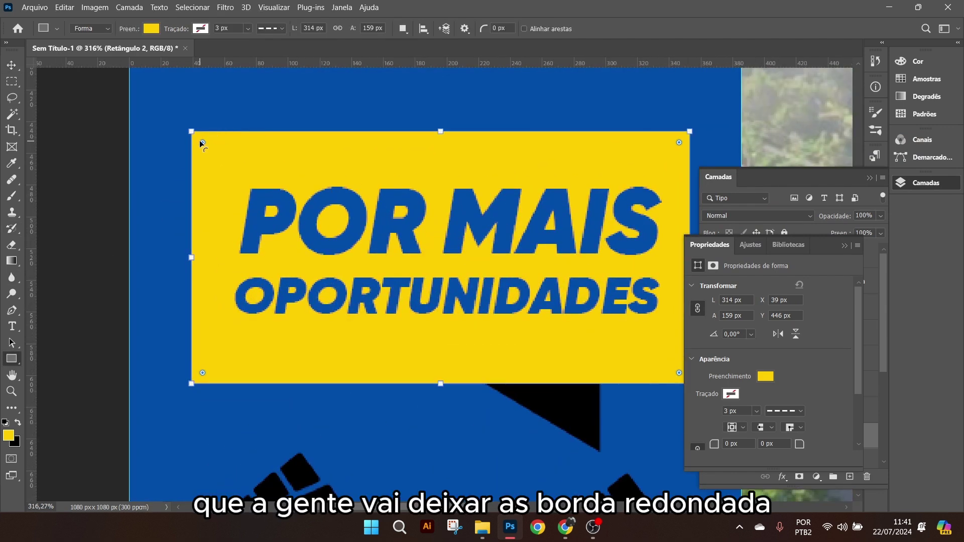
drag(203, 142, 207, 147)
scroll(280, 218, down, 3)
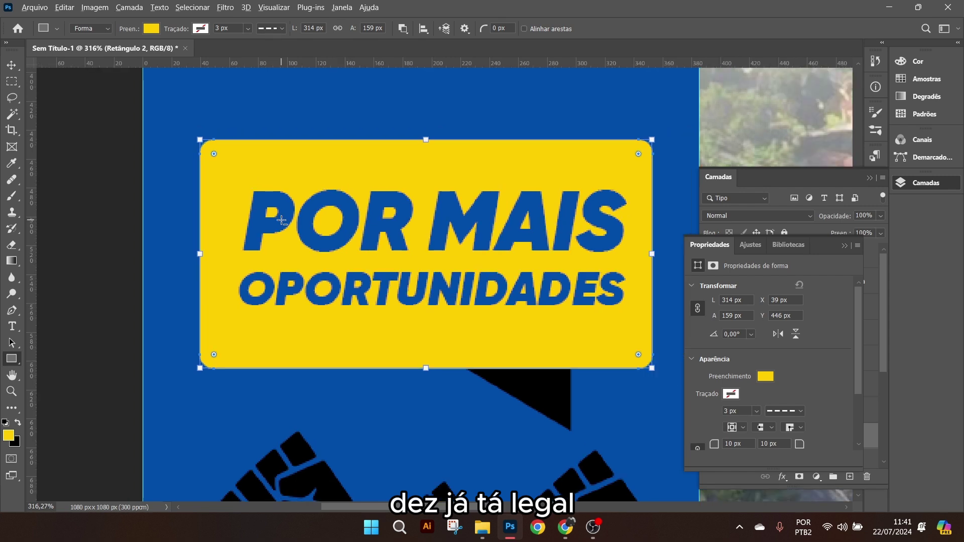
click(10, 66)
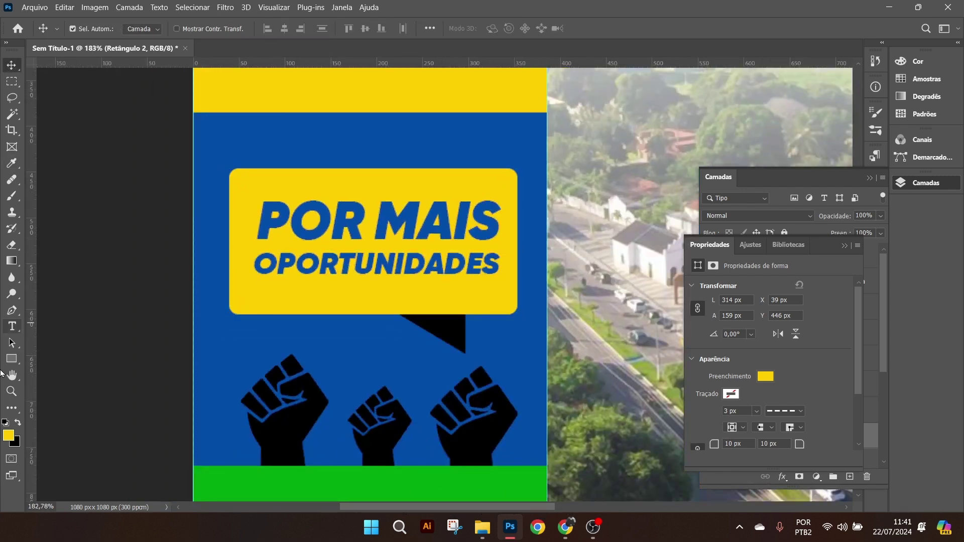
- Draw a yellow triangle about 44 × 31 px on a new layer below the rounded rectangle
right_click(15, 363)
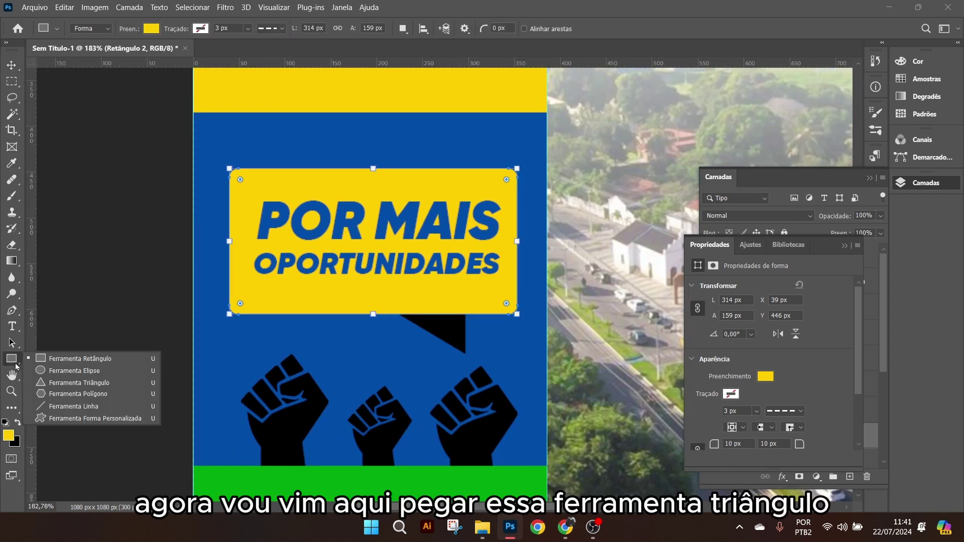
click(58, 384)
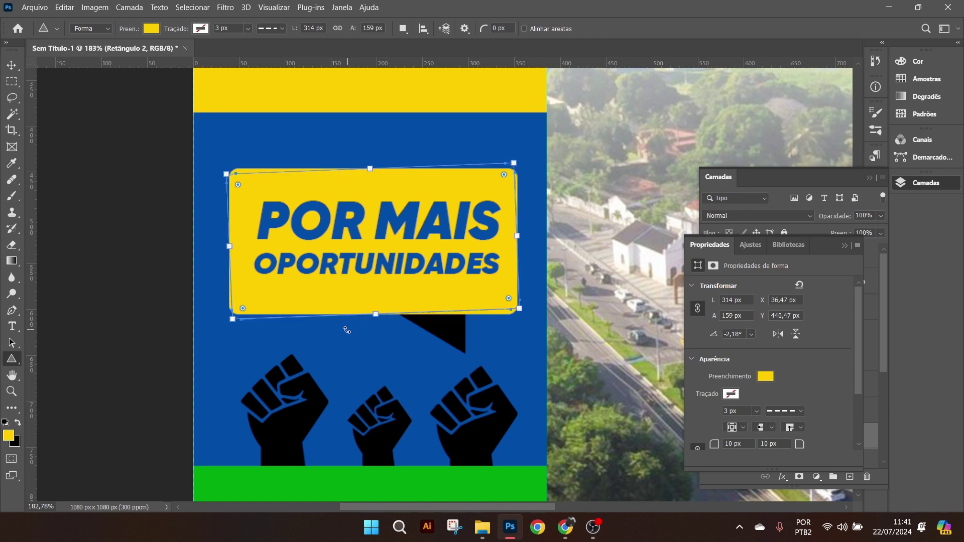
click(844, 247)
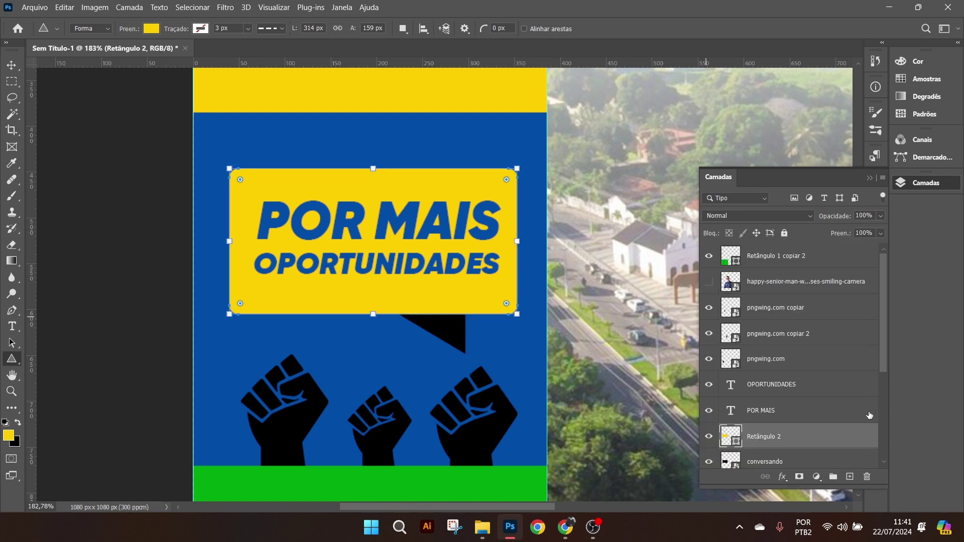
click(849, 477)
drag(325, 337, 365, 365)
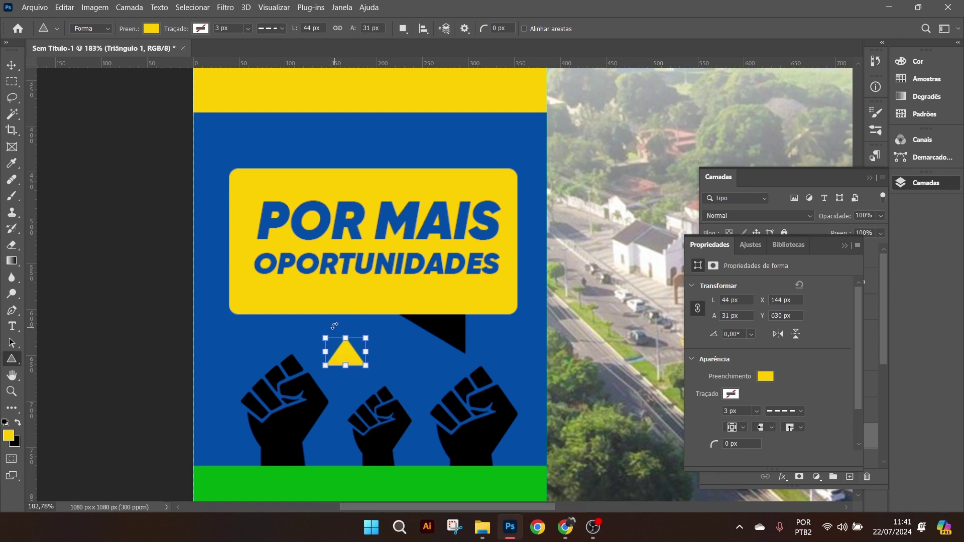
- Rotate the triangle 180° and attach it to the rounded rectangle's bottom edge as the balloon's tail
drag(344, 318, 365, 391)
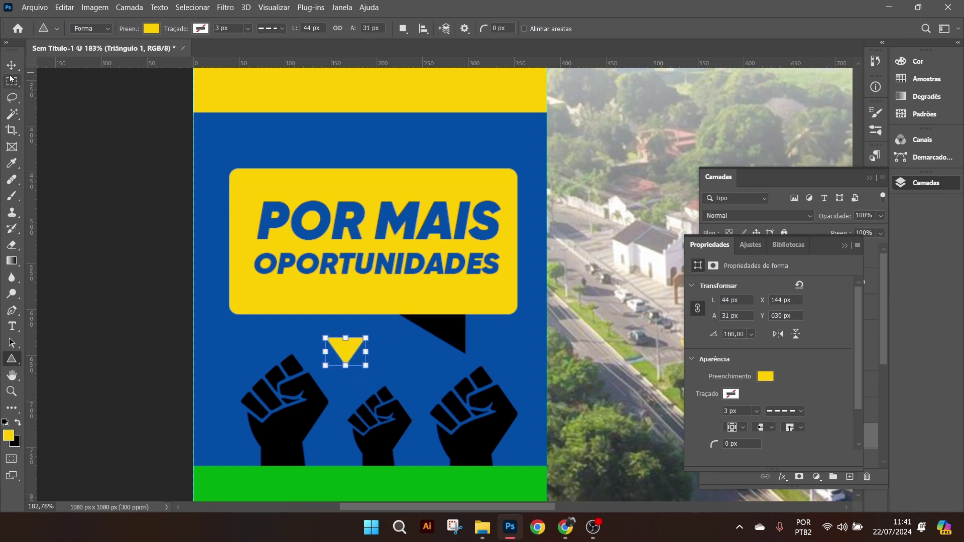
key(v)
drag(351, 349, 376, 327)
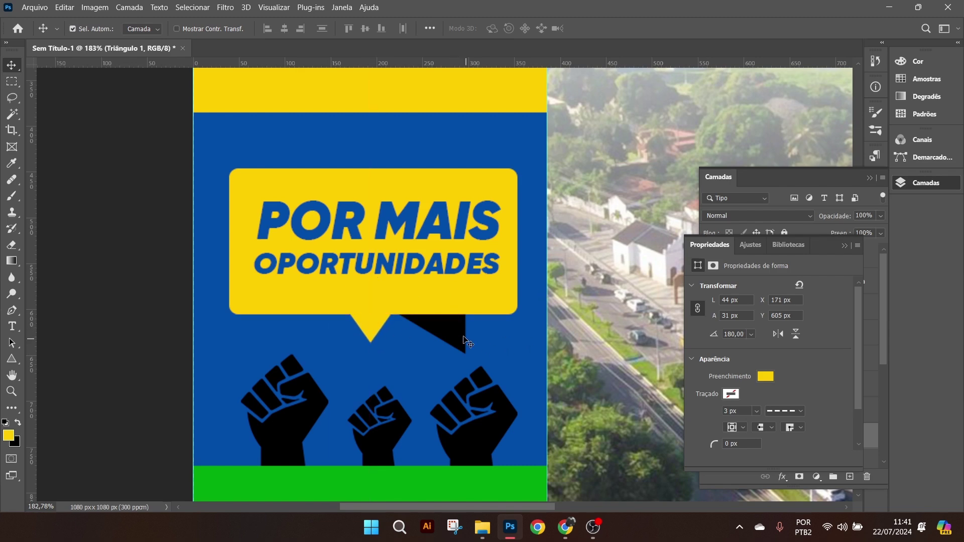
- Hide the conversando layer with the original speech balloon
click(844, 246)
scroll(757, 404, down, 1)
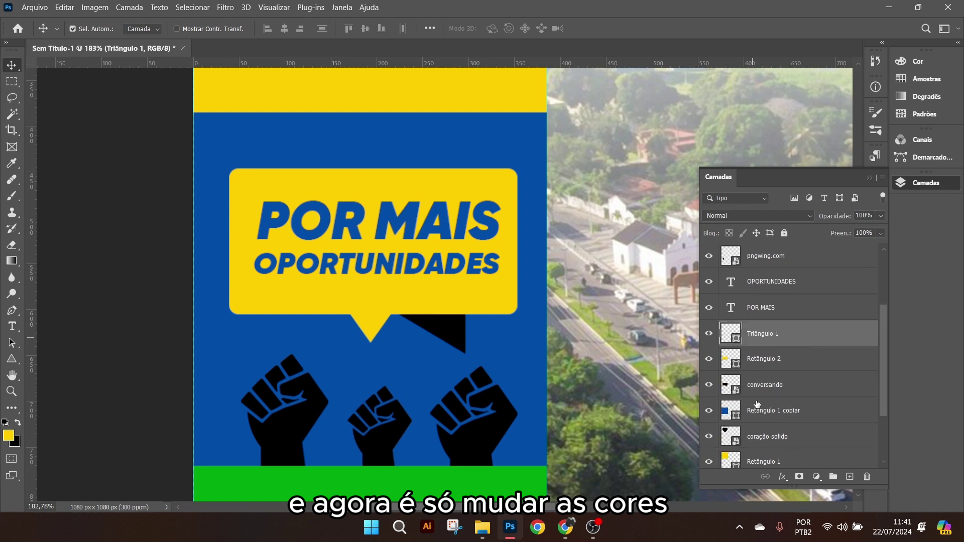
click(709, 384)
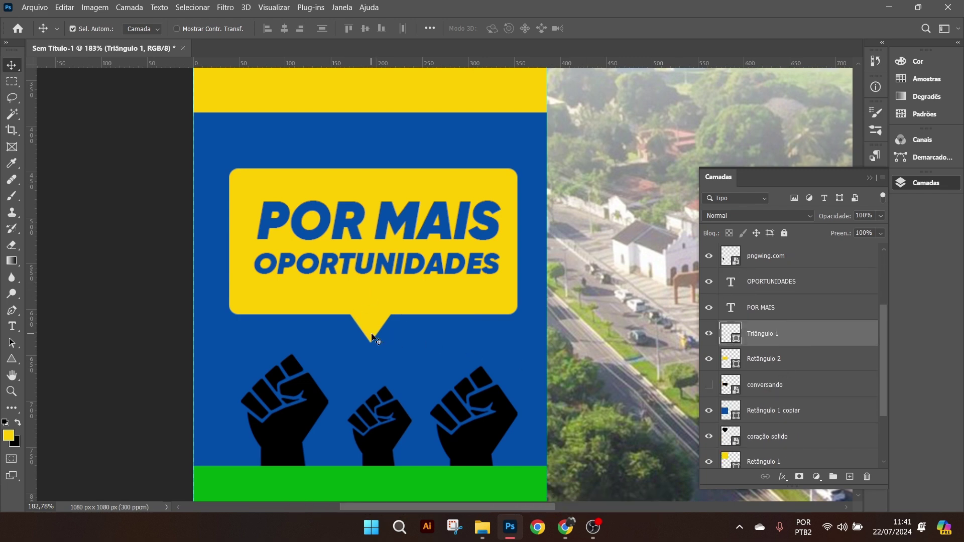
- Change the rounded rectangle's fill colour to black, 000000
scroll(364, 329, down, 2)
click(408, 303)
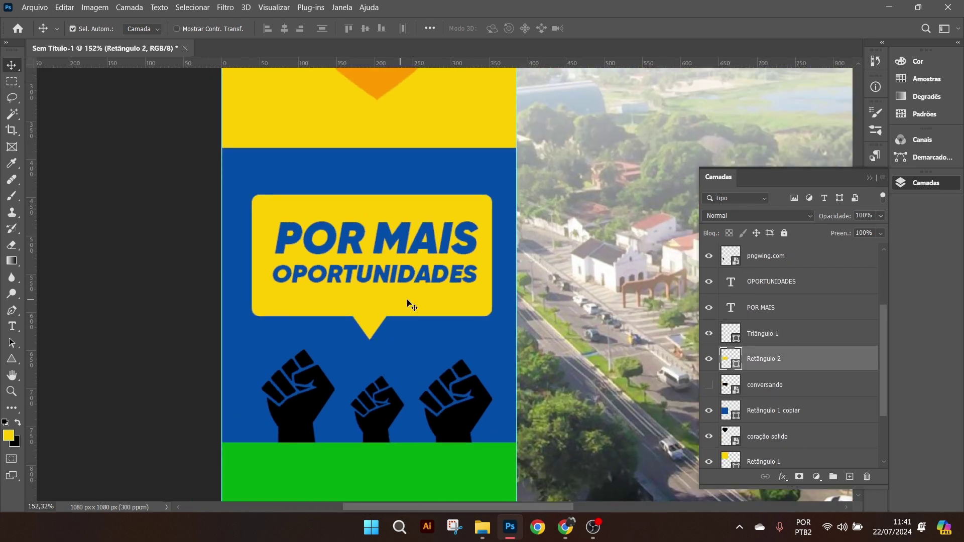
click(11, 359)
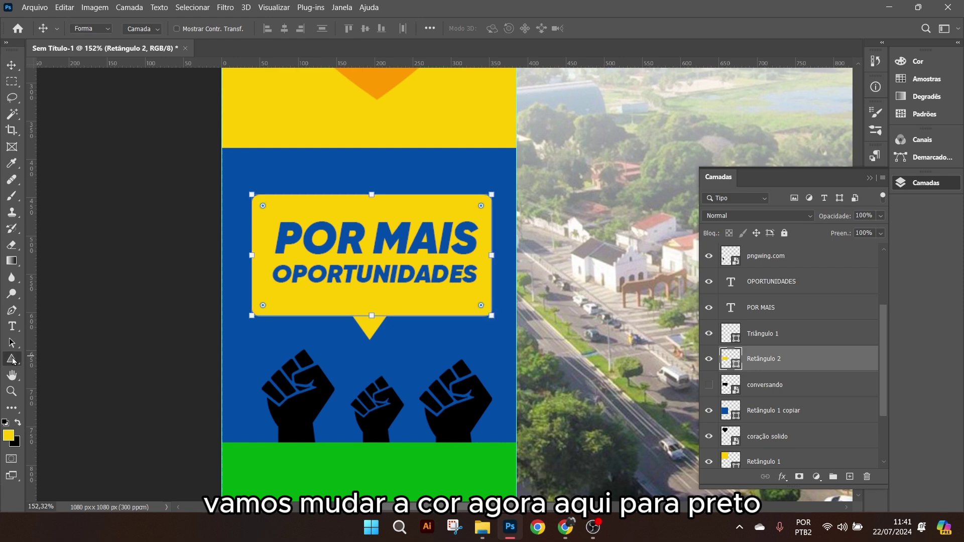
click(151, 28)
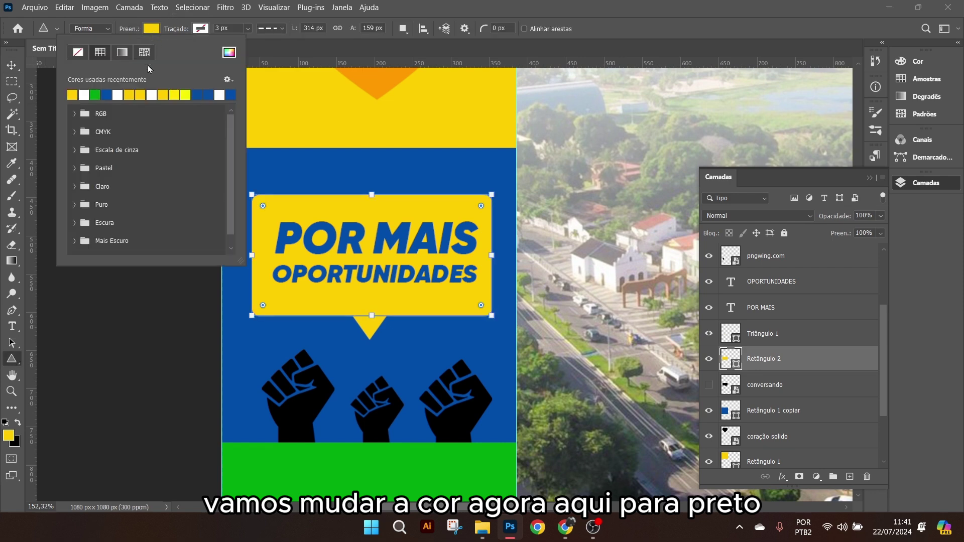
click(229, 52)
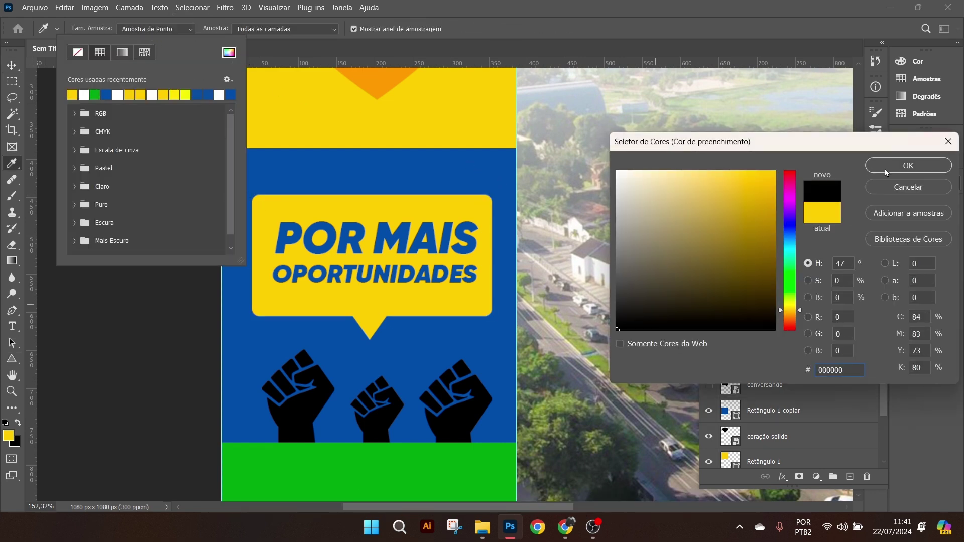
click(886, 169)
key(v)
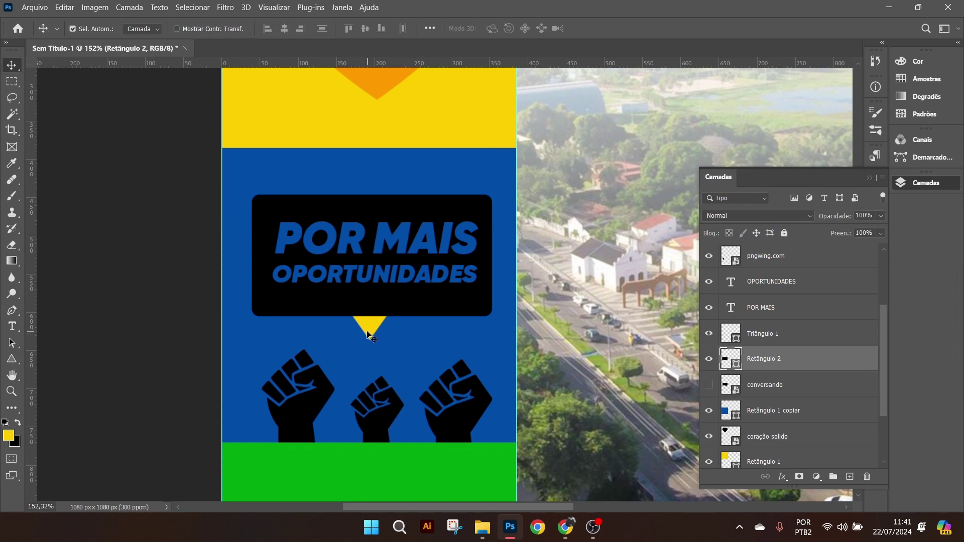
- Change the fill of the triangular balloon tail to black to match the rectangle
click(366, 334)
key(u)
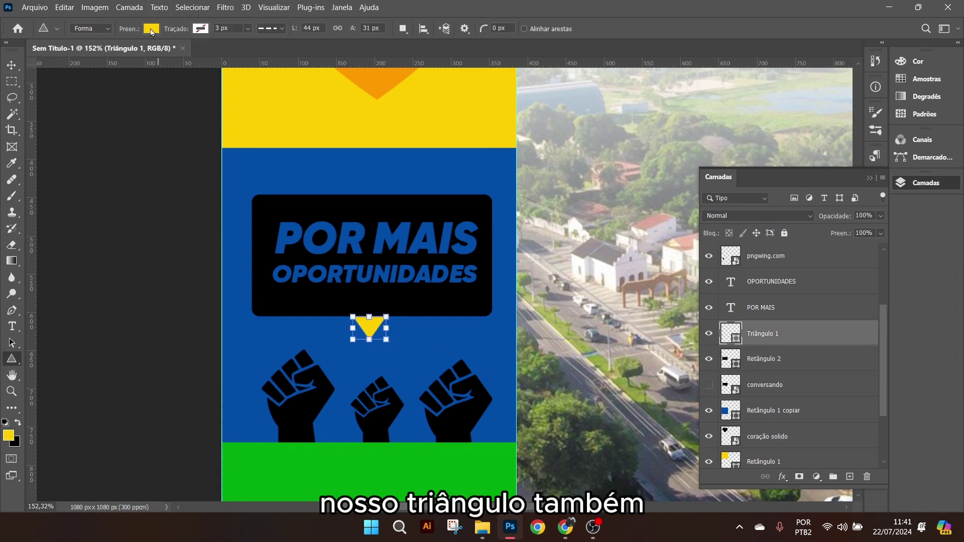
click(151, 30)
click(11, 66)
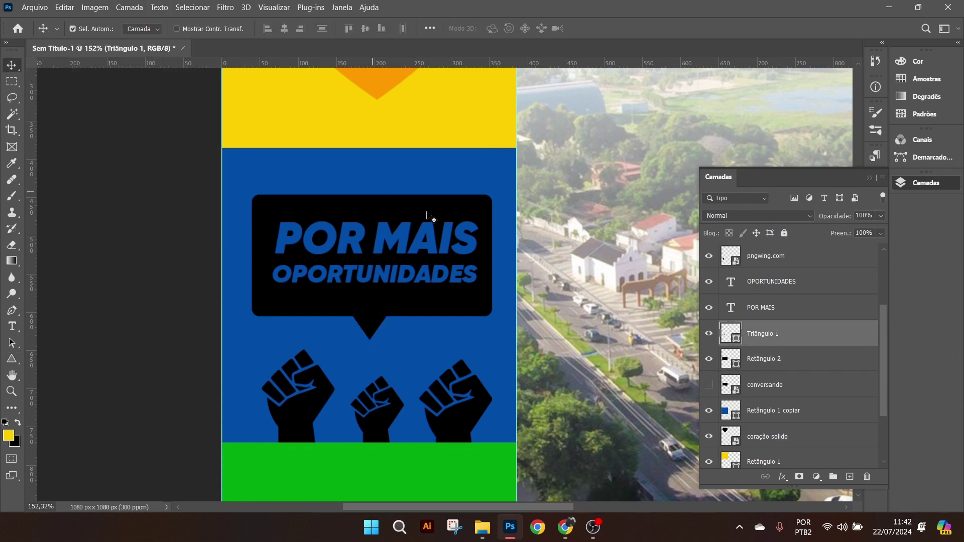
- Group the blue square, the balloon rectangle and the triangle layers, and name the group QUADRADO 2
scroll(394, 330, down, 3)
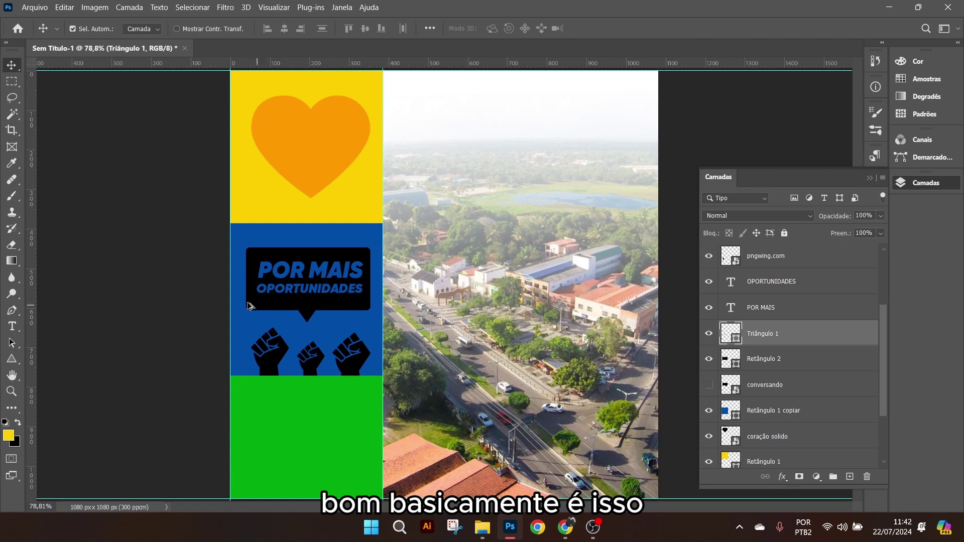
scroll(251, 307, up, 3)
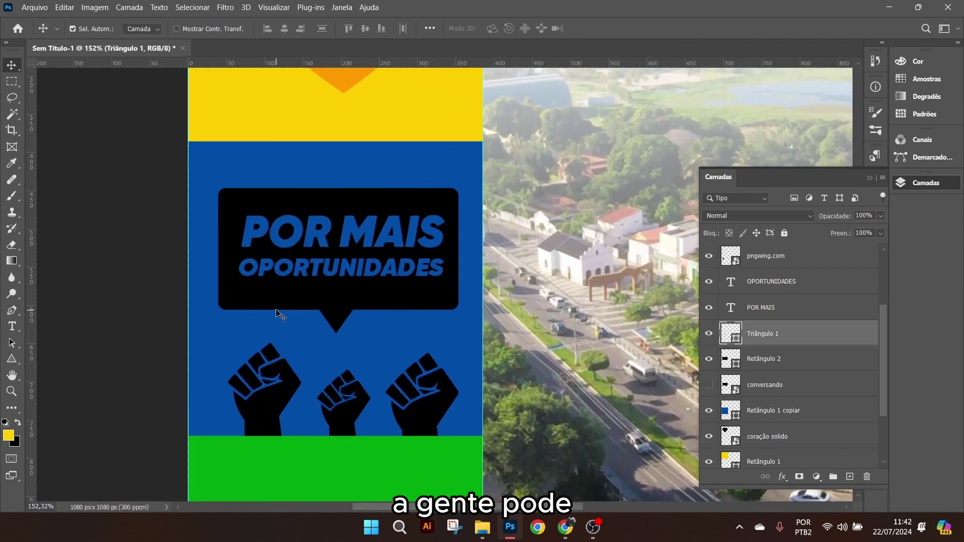
scroll(279, 315, up, 5)
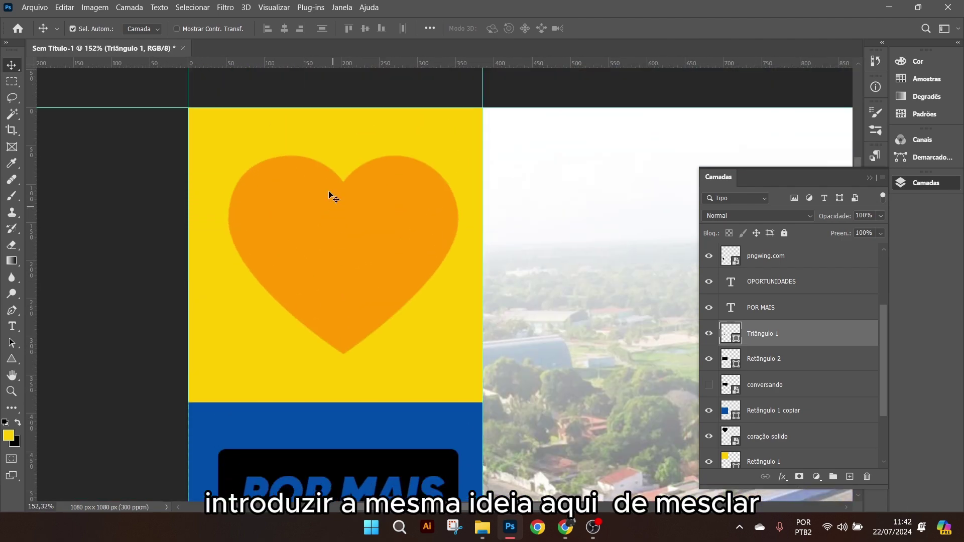
scroll(331, 339, down, 5)
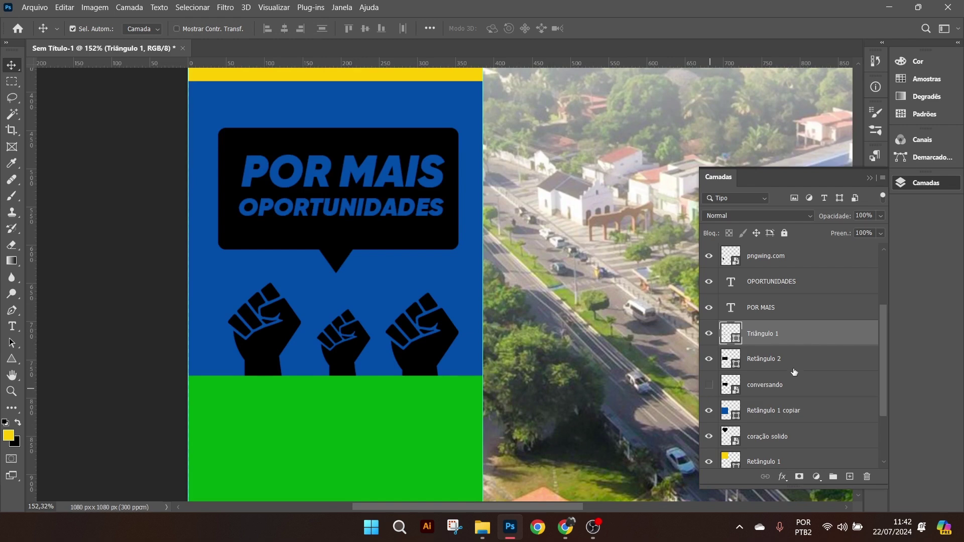
click(764, 410)
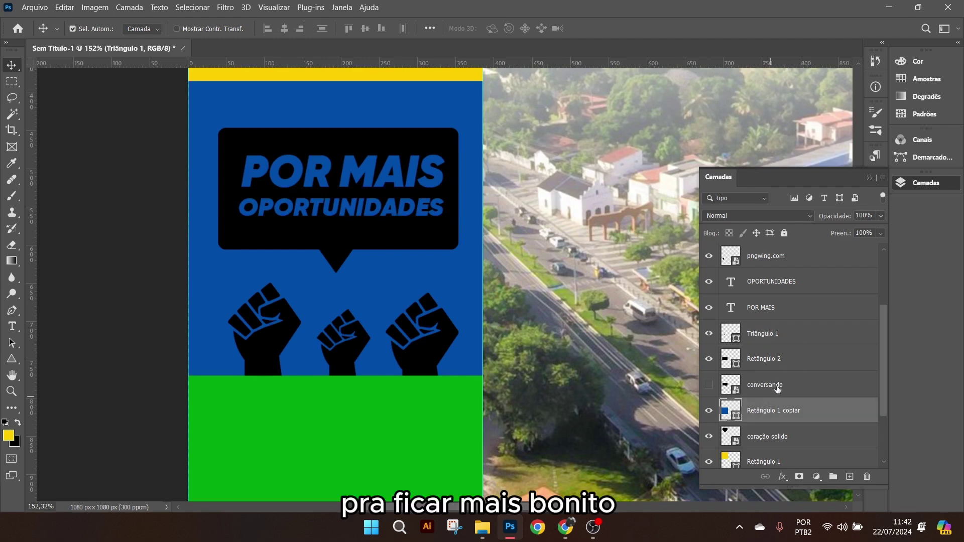
ctrl+click(764, 359)
ctrl+click(764, 333)
key(ctrl+g)
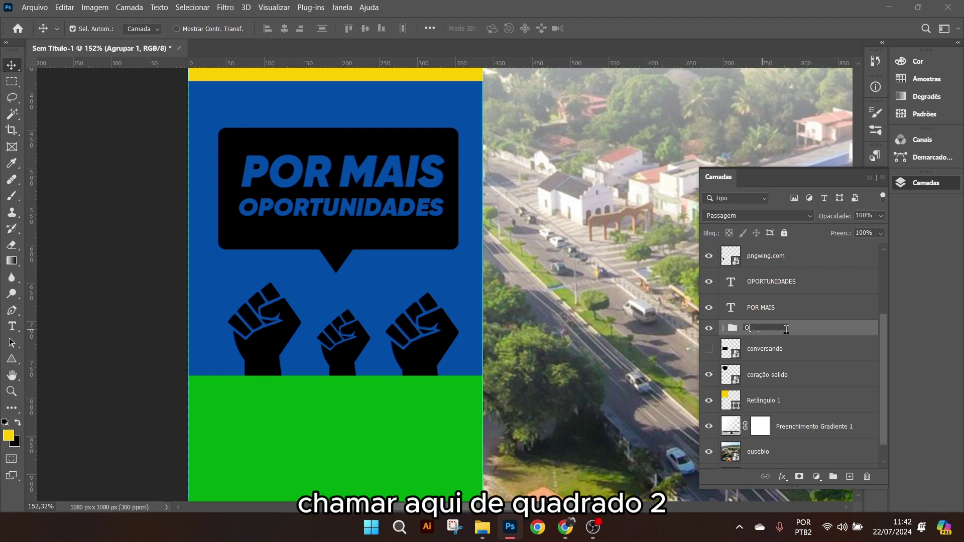
key(Return)
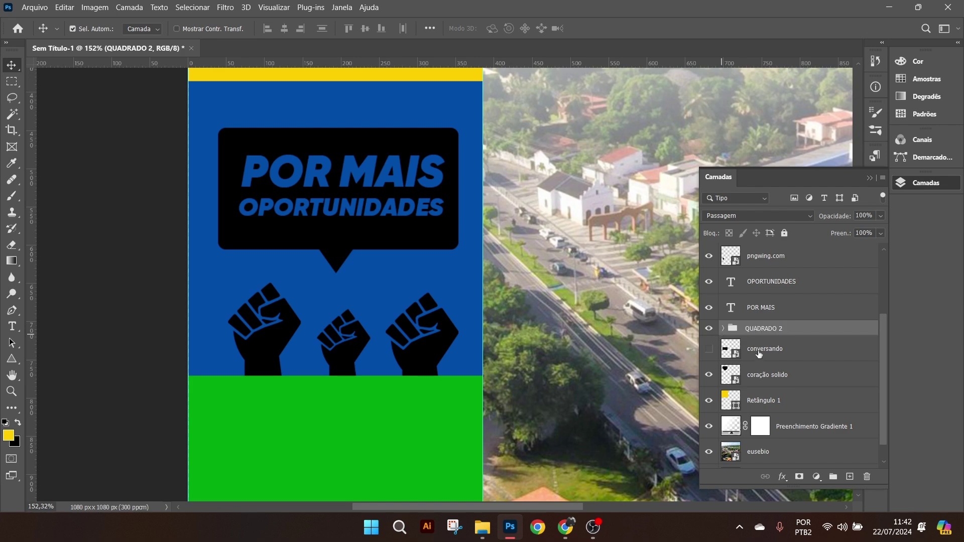
- Set the blend mode of the balloon rectangle inside the QUADRADO 2 group to Luz Indireta
click(721, 328)
click(788, 356)
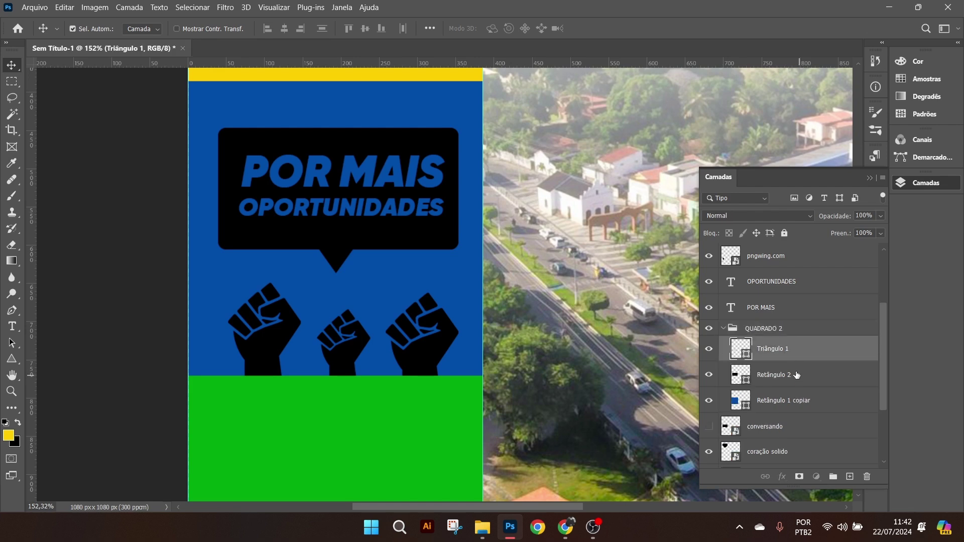
click(773, 375)
click(770, 215)
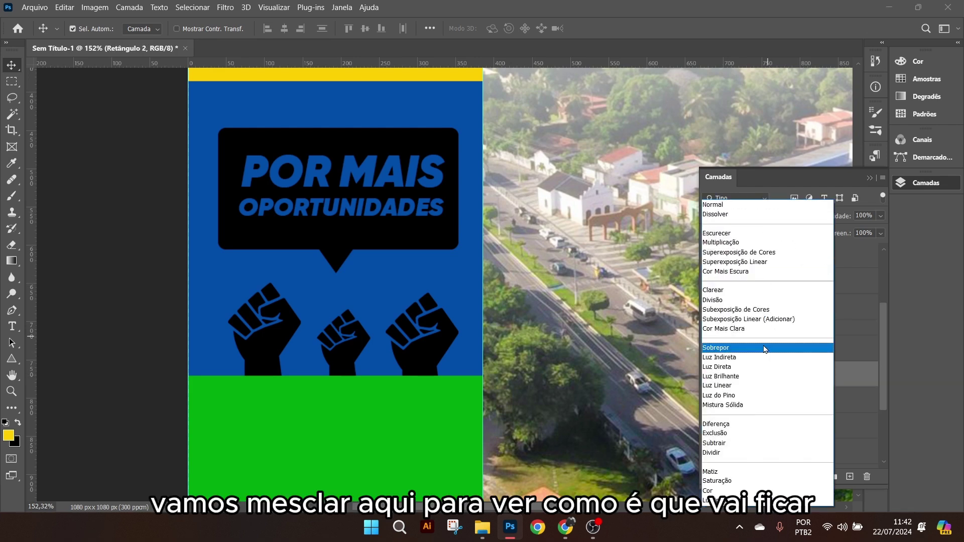
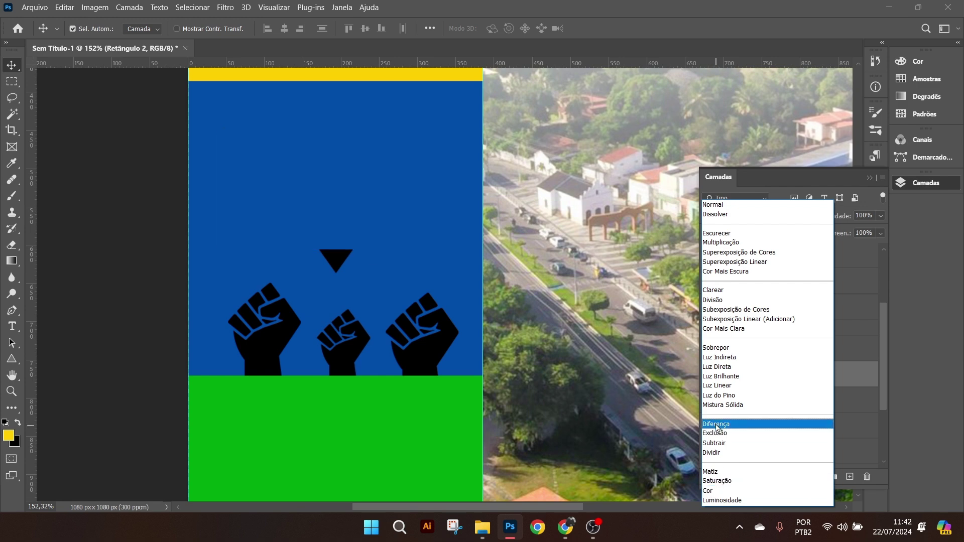
click(719, 357)
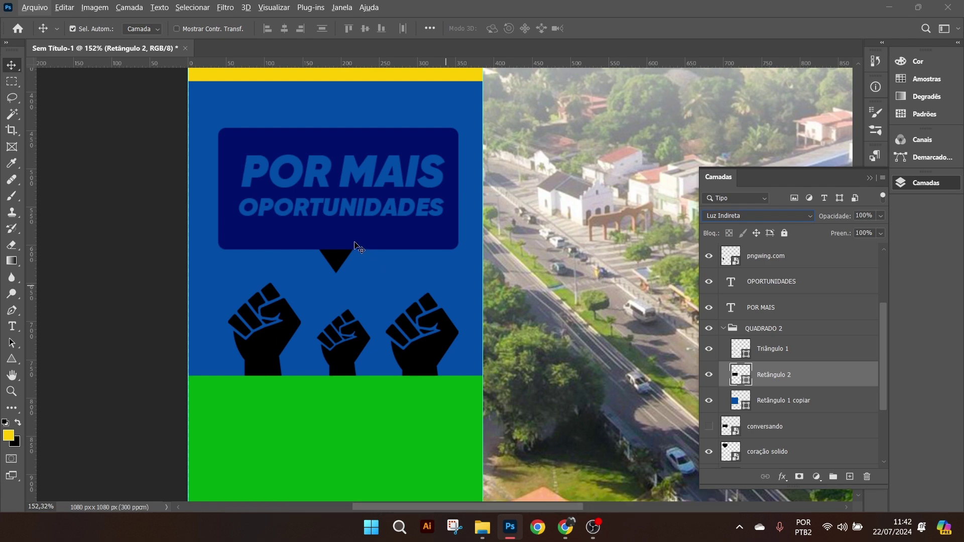
- Set the blend mode of the triangular balloon tail to Luz Indireta
scroll(356, 249, down, 4)
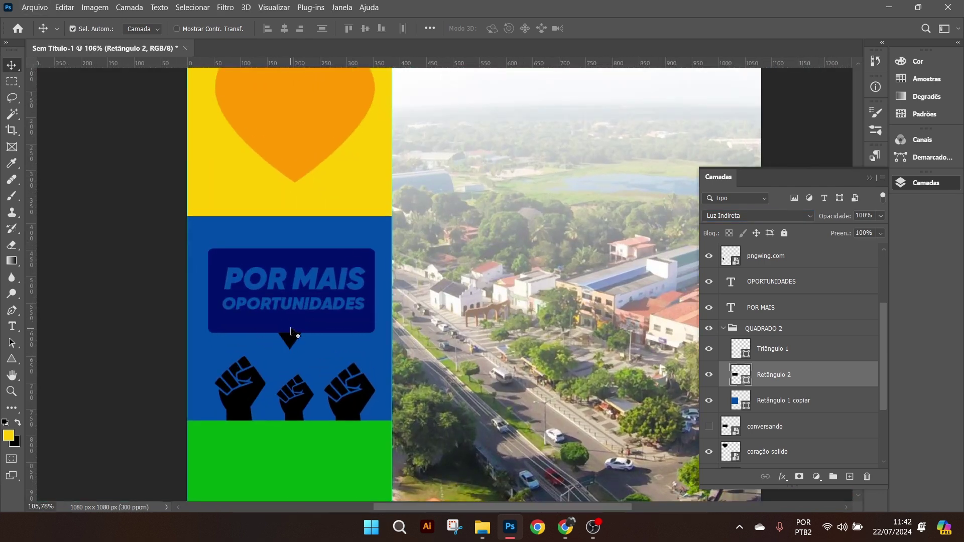
scroll(281, 339, up, 3)
click(297, 340)
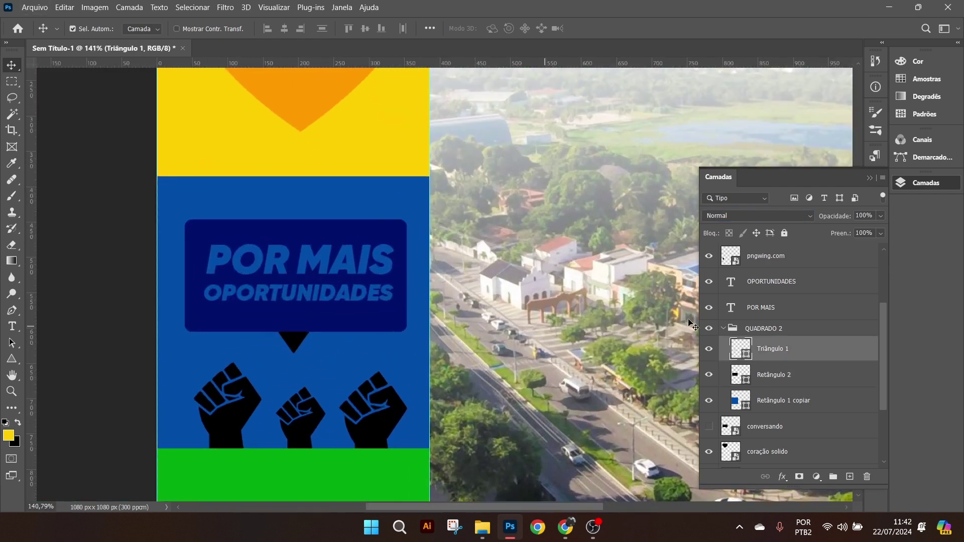
click(785, 218)
click(748, 358)
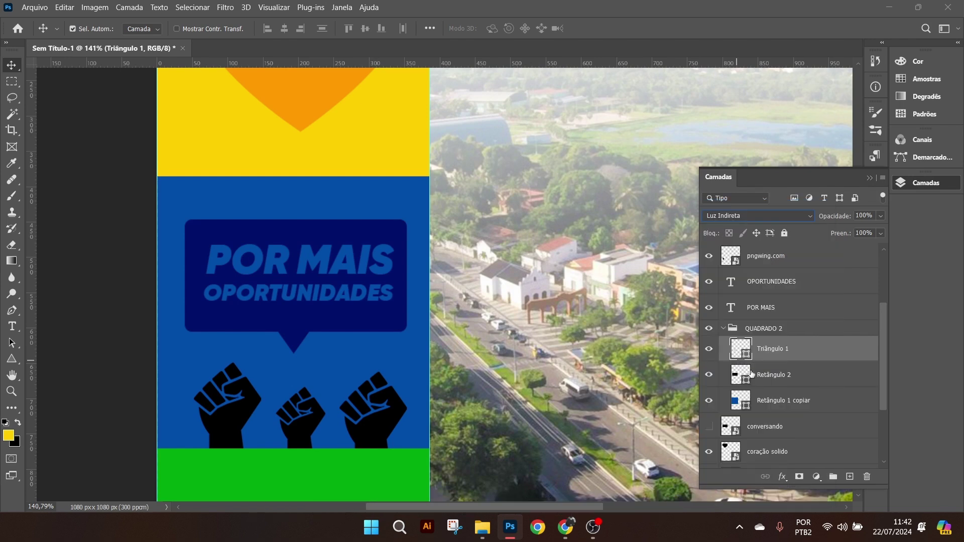
- Convert the balloon's triangle and rectangle layers in the QUADRADO 2 group into a single smart object
shift+click(796, 376)
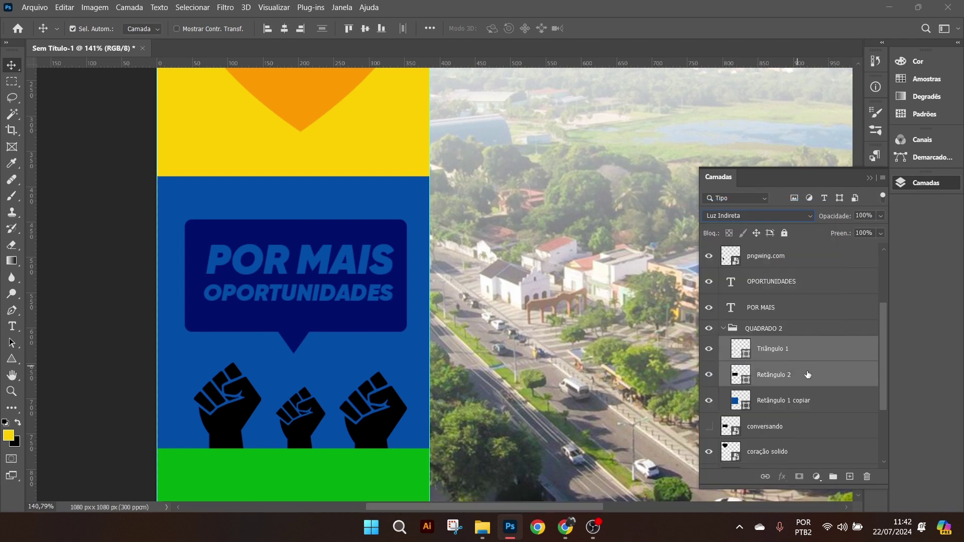
right_click(807, 370)
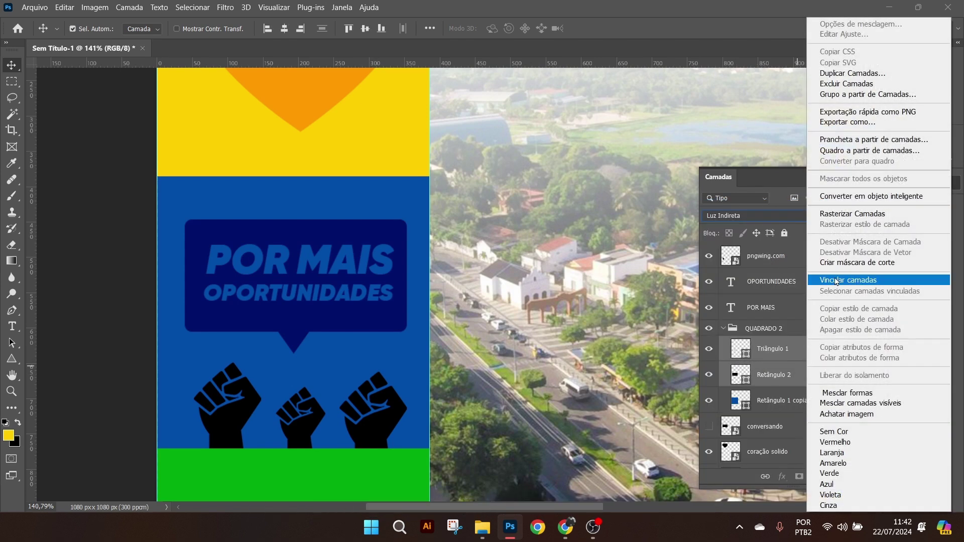
click(848, 202)
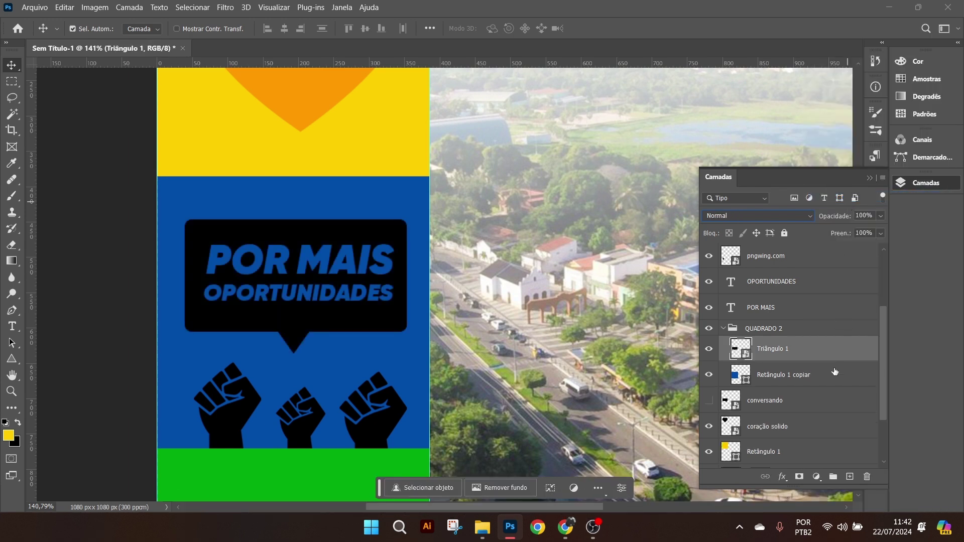
- Open the blend mode choices for the balloon smart object
click(780, 214)
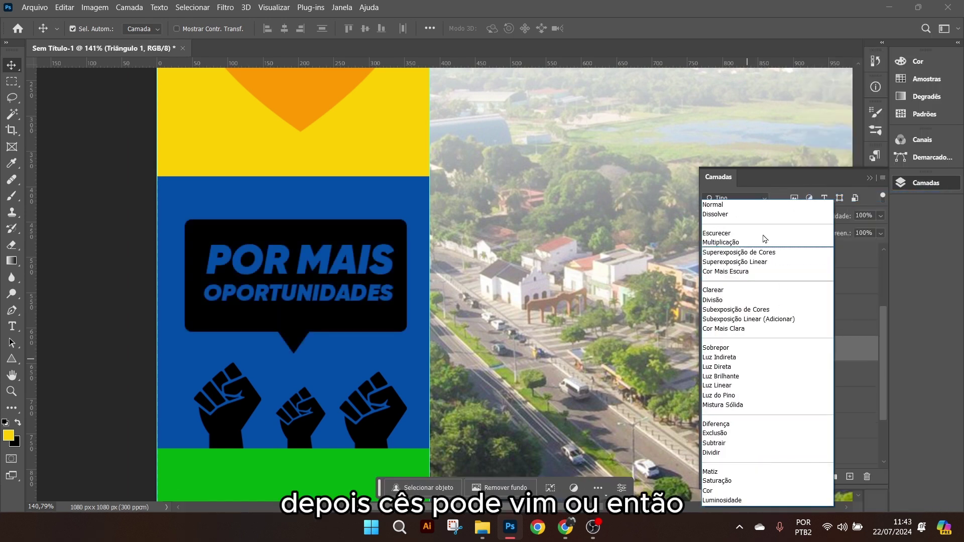
- Set the blending mode of the speech-bubble layer Triângulo 1 to Luz Indireta and toggle its visibility to check it
click(773, 206)
click(781, 216)
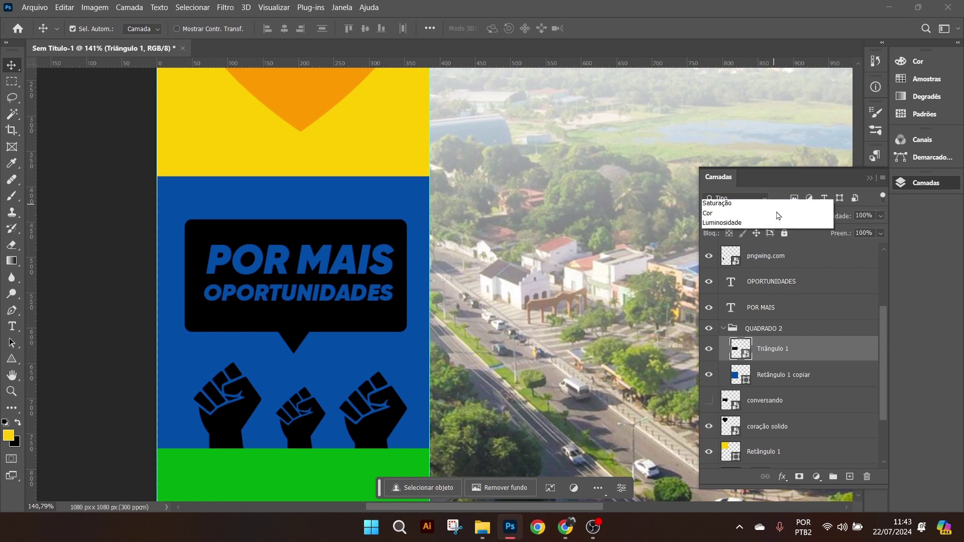
click(738, 358)
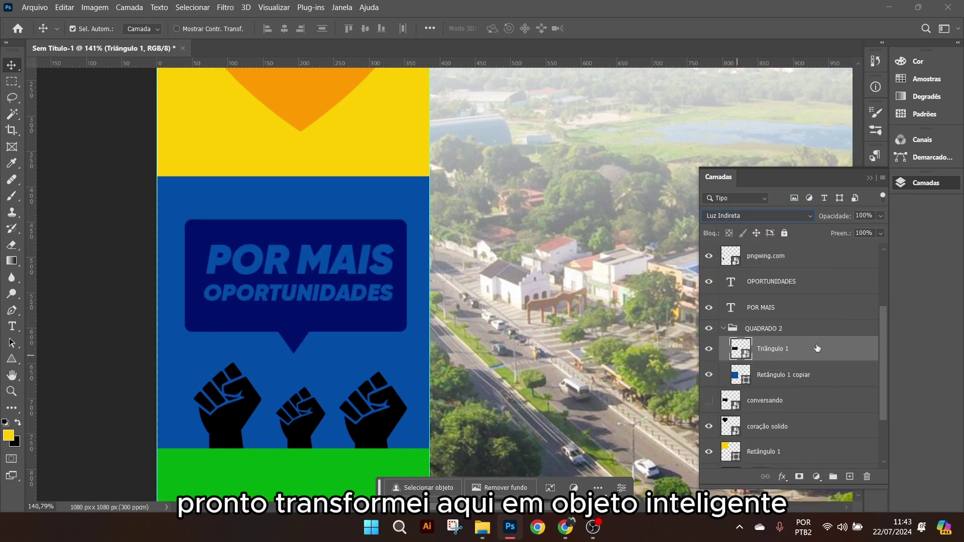
click(707, 349)
click(709, 349)
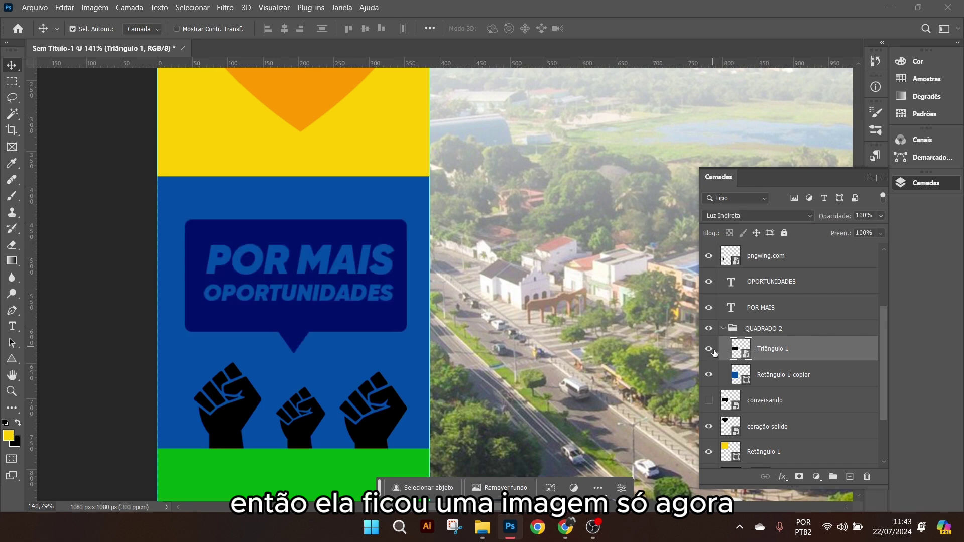
- Move the OPORTUNIDADES and POR MAIS text layers into the QUADRADO 2 group above Triângulo 1, and collapse the group
scroll(773, 298, up, 1)
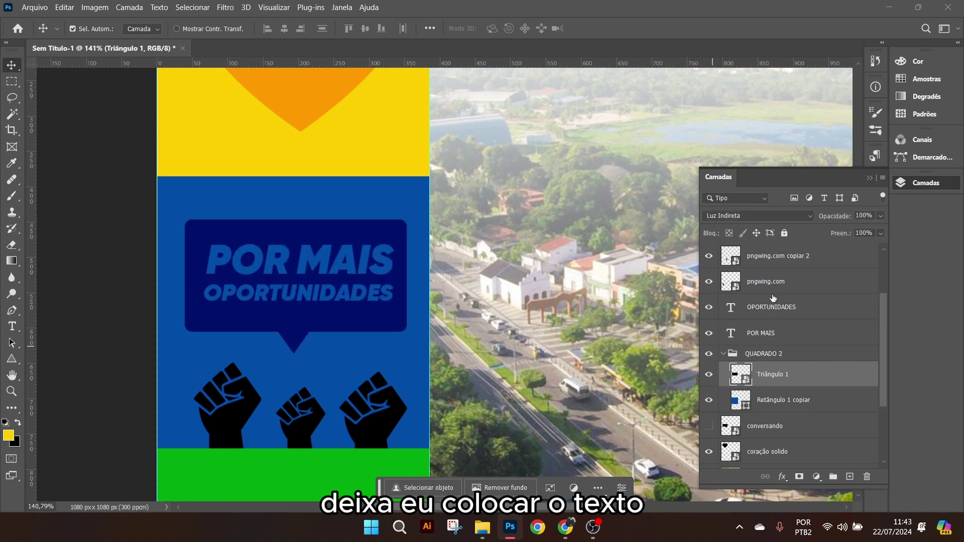
scroll(782, 318, down, 1)
click(777, 289)
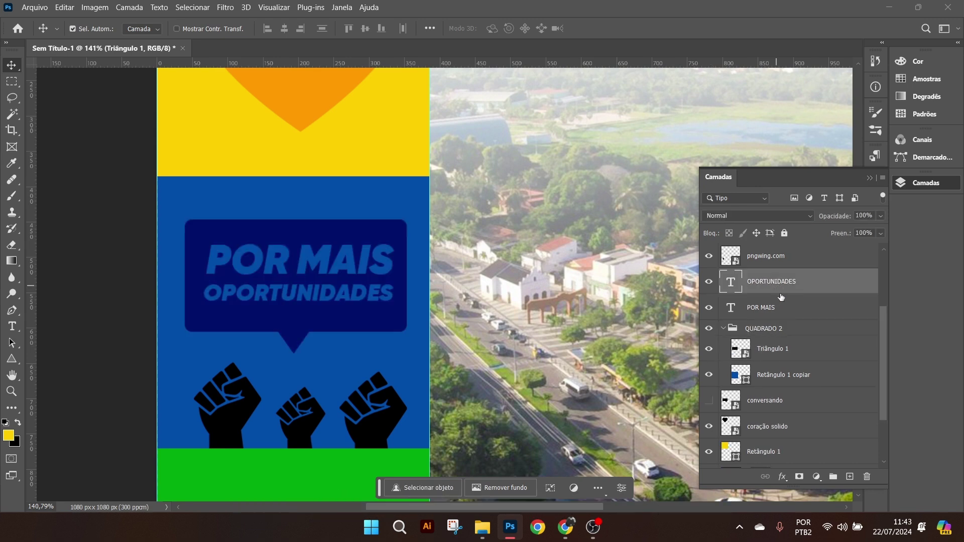
click(783, 316)
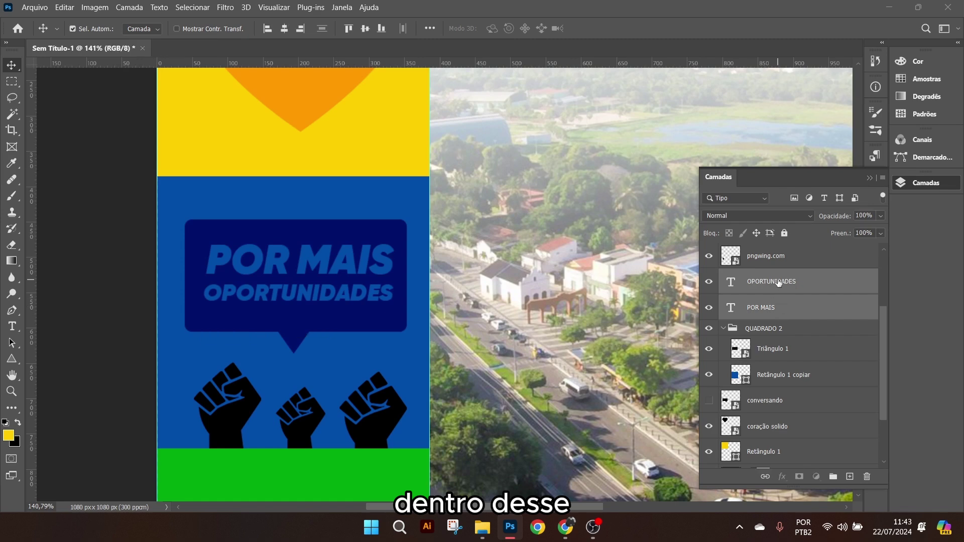
click(779, 286)
shift+click(781, 309)
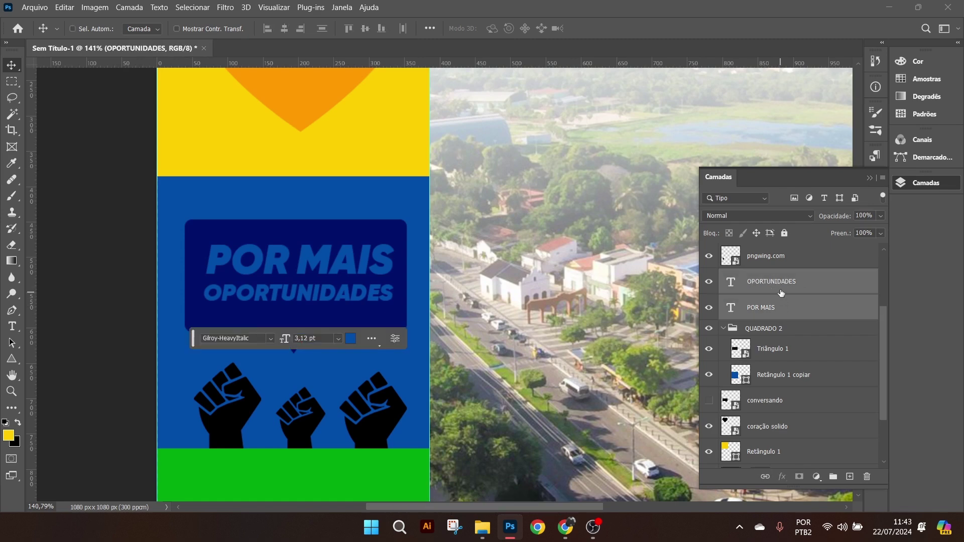
drag(779, 290, 777, 339)
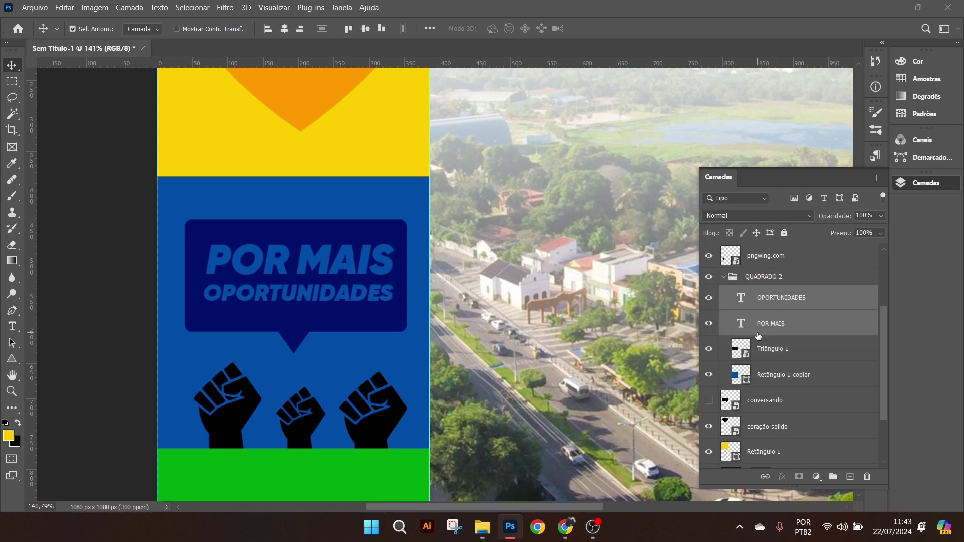
click(723, 277)
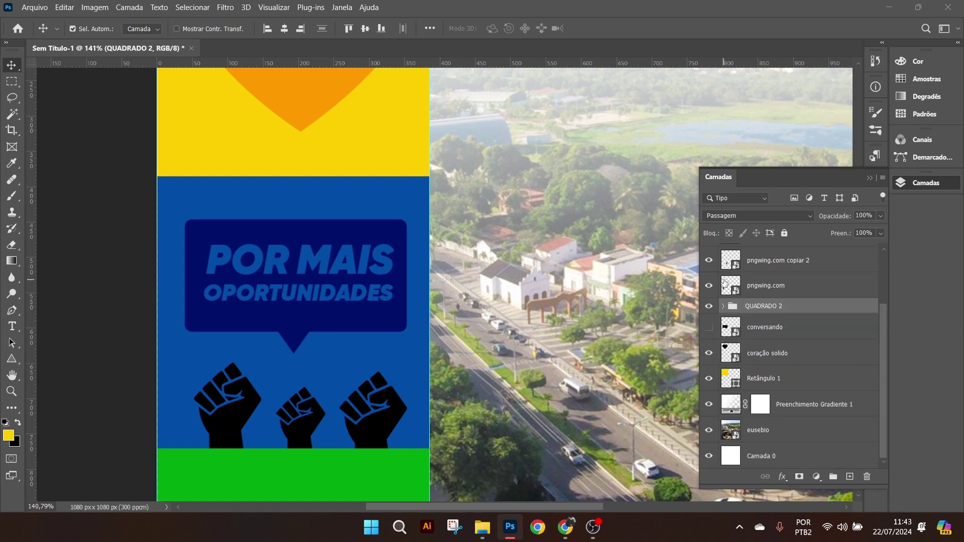
- Select the three raised-fist layers together and convert them into a single smart object
scroll(389, 427, down, 2)
click(363, 387)
scroll(812, 292, up, 3)
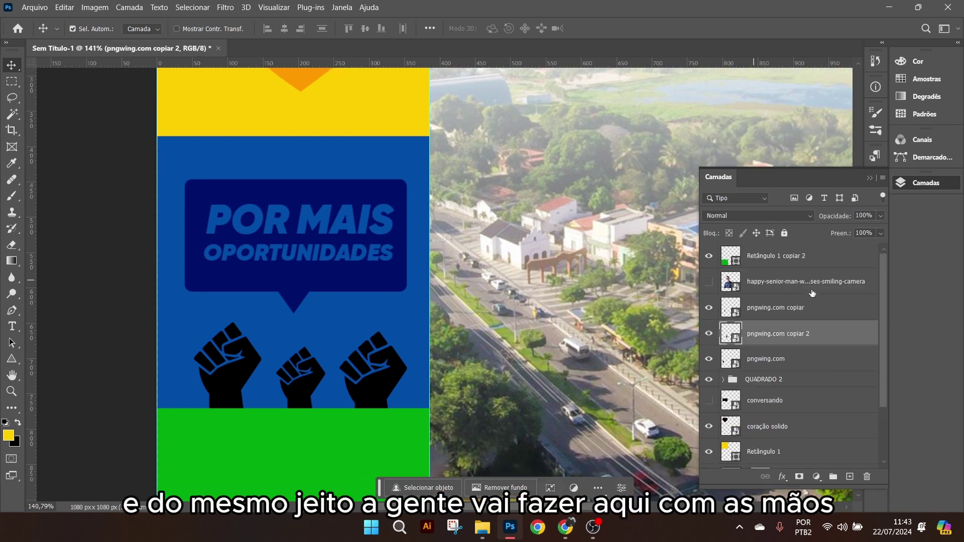
ctrl+click(774, 360)
ctrl+click(778, 307)
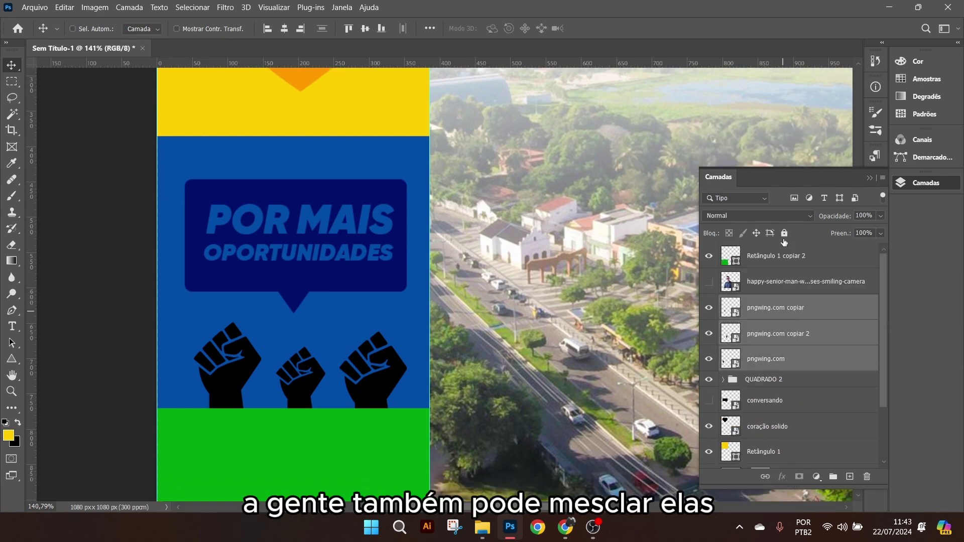
click(778, 216)
click(754, 202)
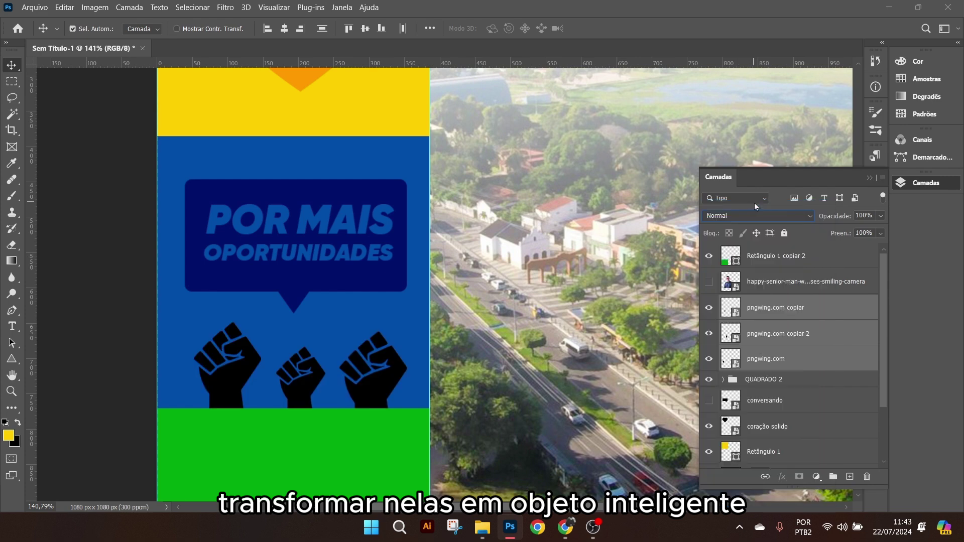
right_click(806, 307)
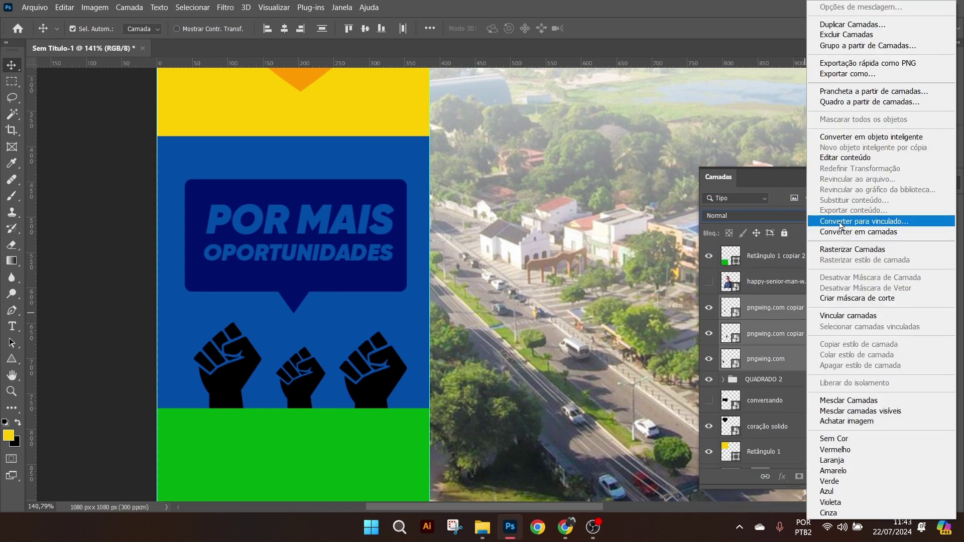
click(828, 137)
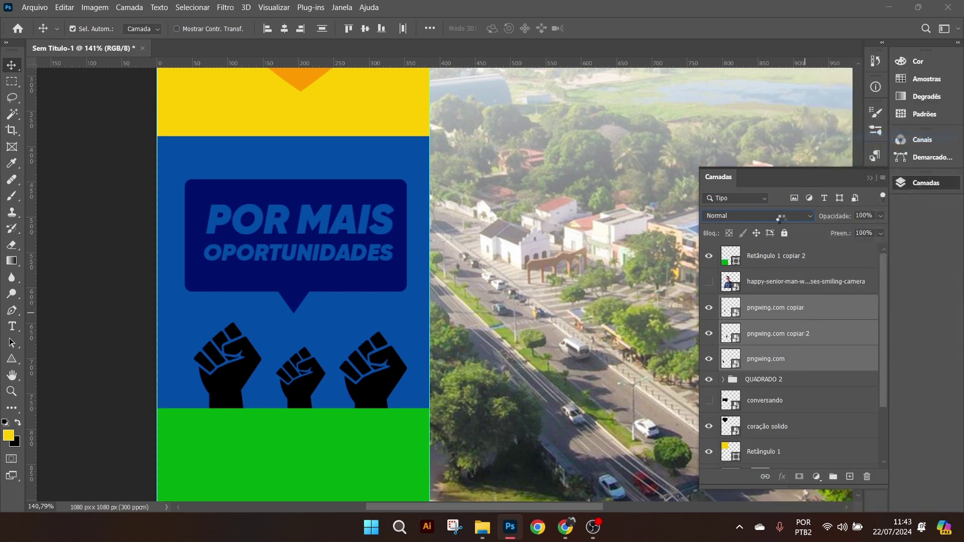
- Set the fists smart object's blending mode to Luz Indireta and move it into the QUADRADO 2 group
click(763, 219)
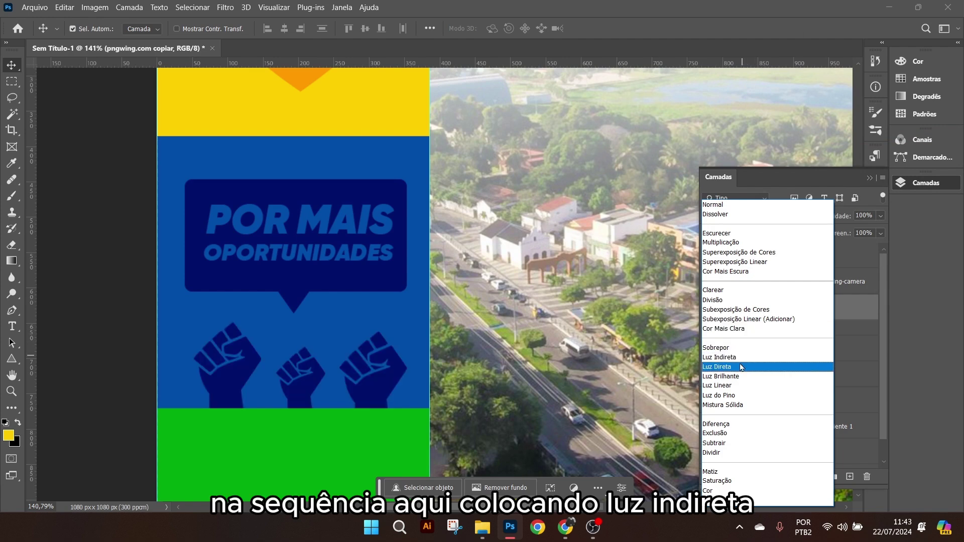
click(740, 359)
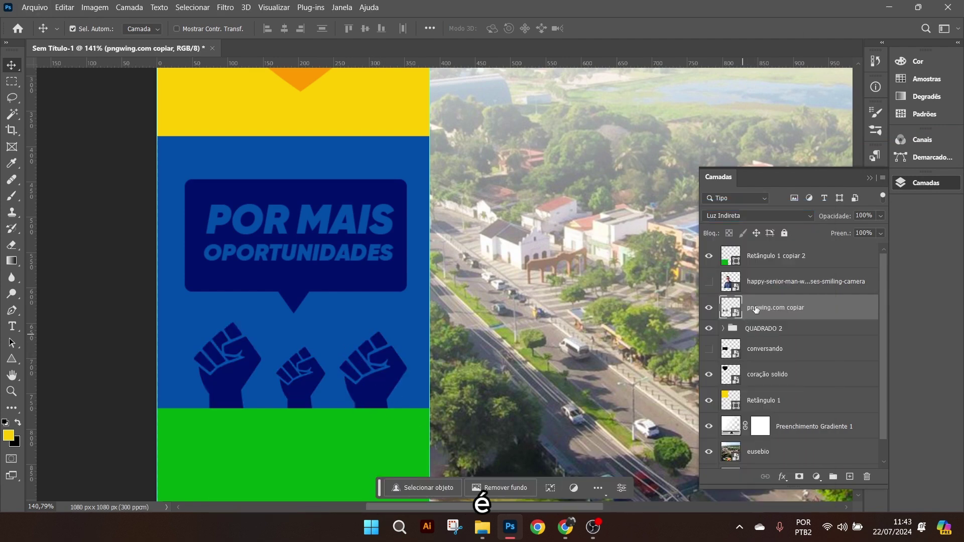
drag(756, 309, 725, 330)
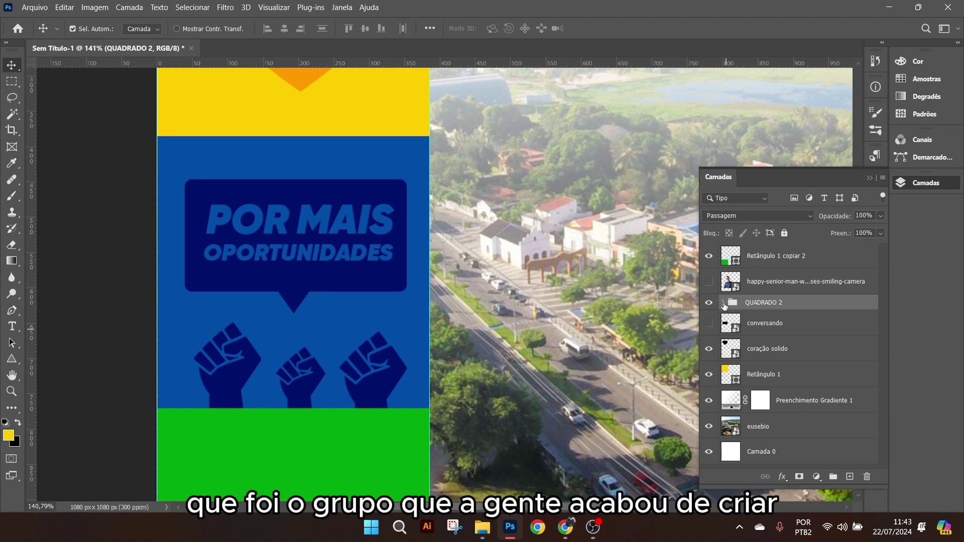
- Show the smiling man's photo layer, move him down to the canvas's lower edge, and place his layer above the green rectangle
scroll(285, 401, down, 3)
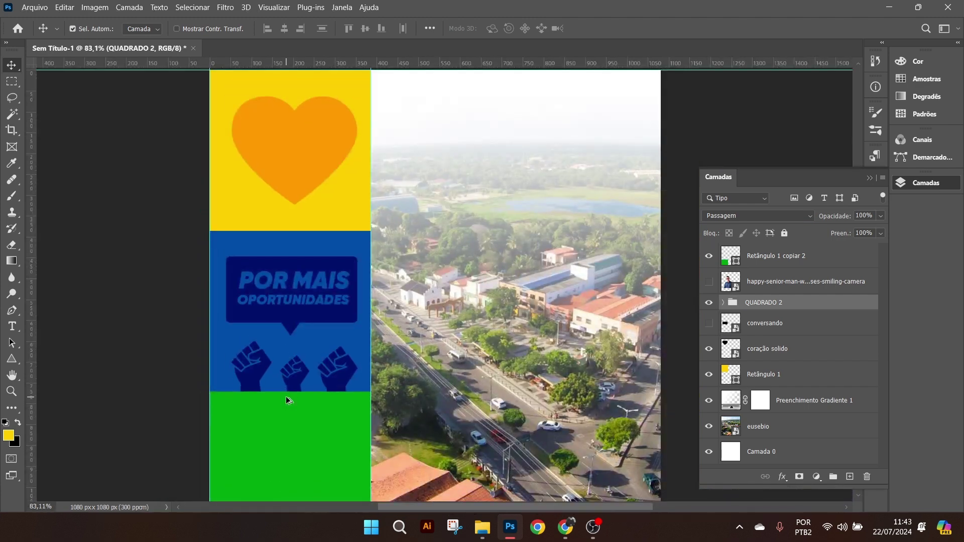
scroll(310, 328, down, 1)
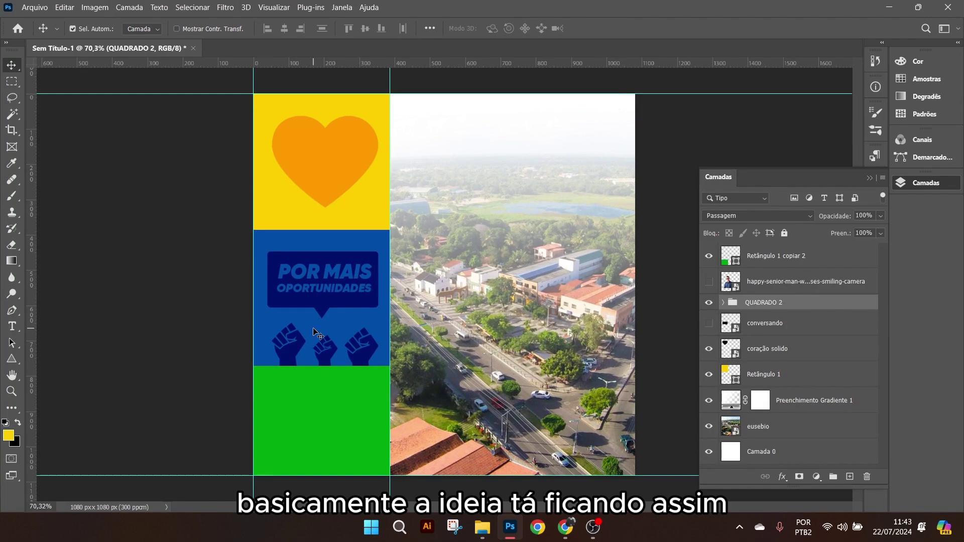
scroll(322, 317, down, 1)
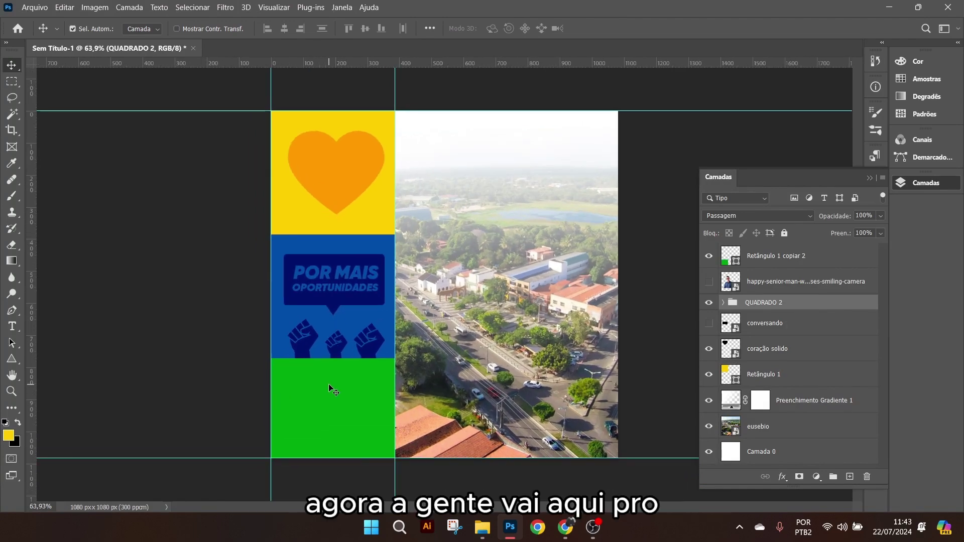
scroll(323, 394, down, 3)
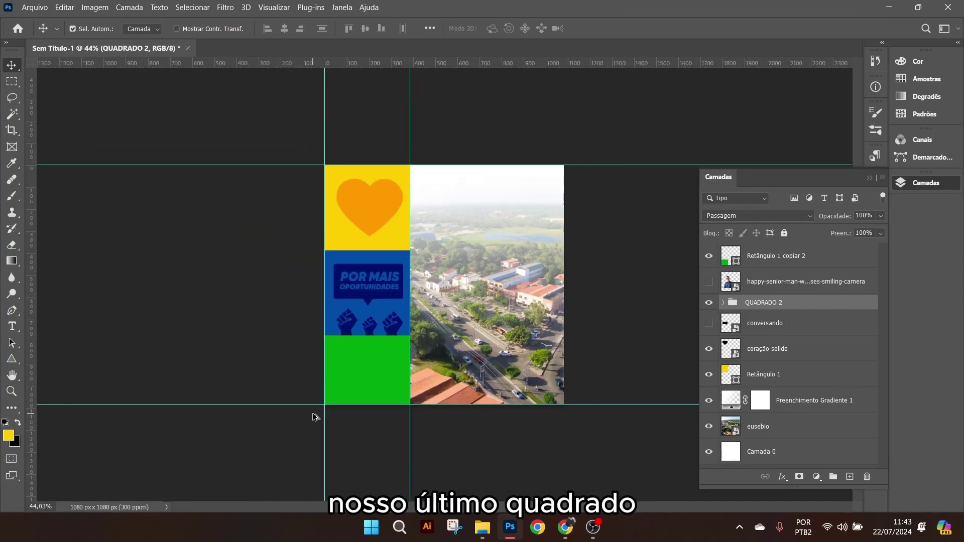
scroll(379, 391, up, 2)
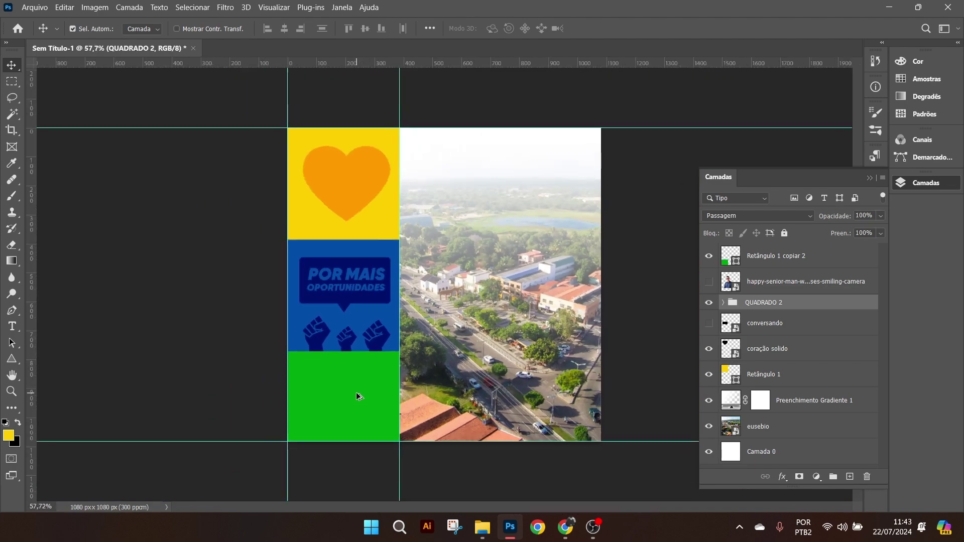
scroll(356, 393, up, 3)
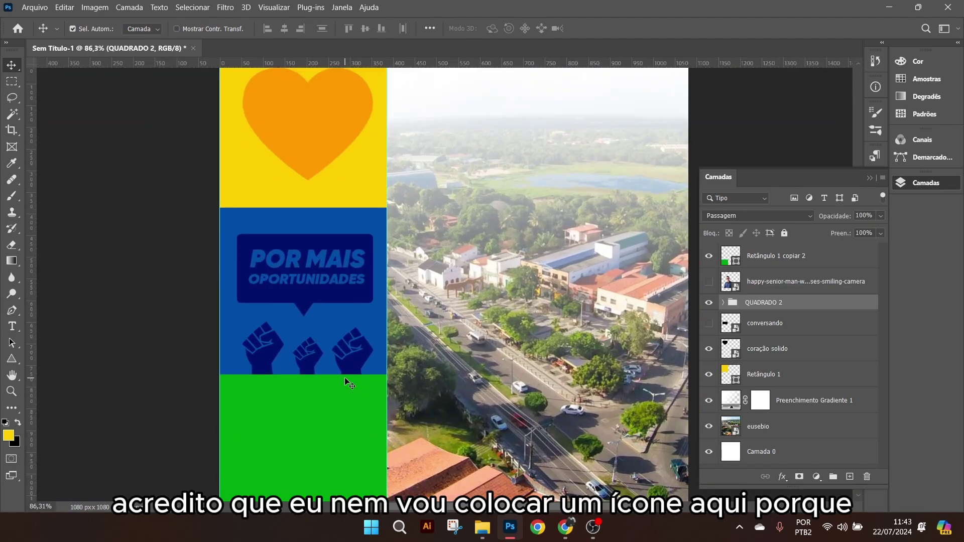
scroll(345, 377, down, 2)
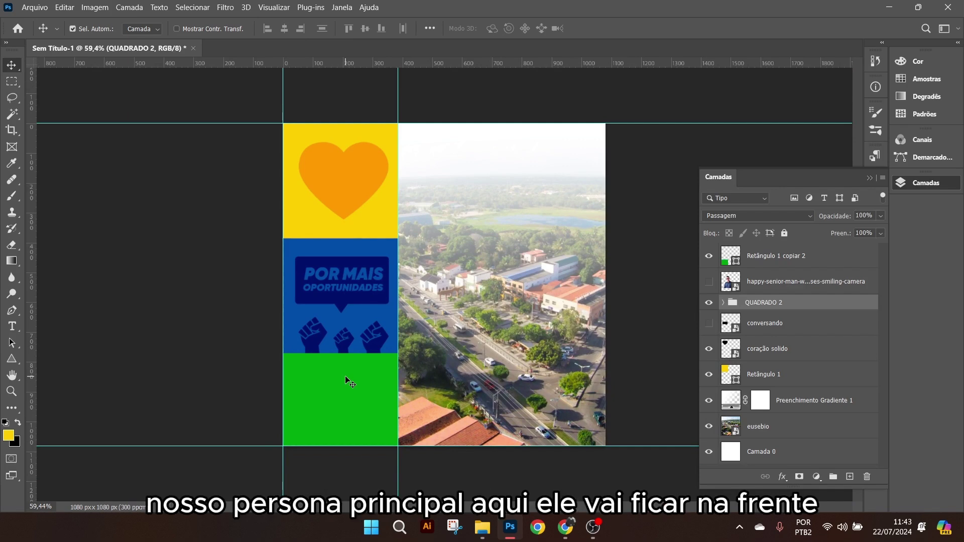
click(709, 282)
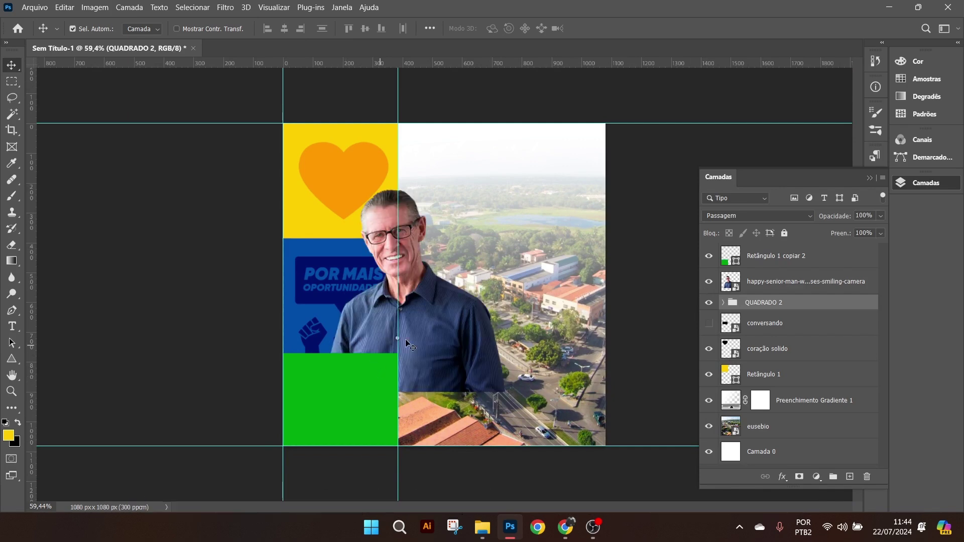
drag(435, 346, 466, 409)
drag(806, 282, 813, 249)
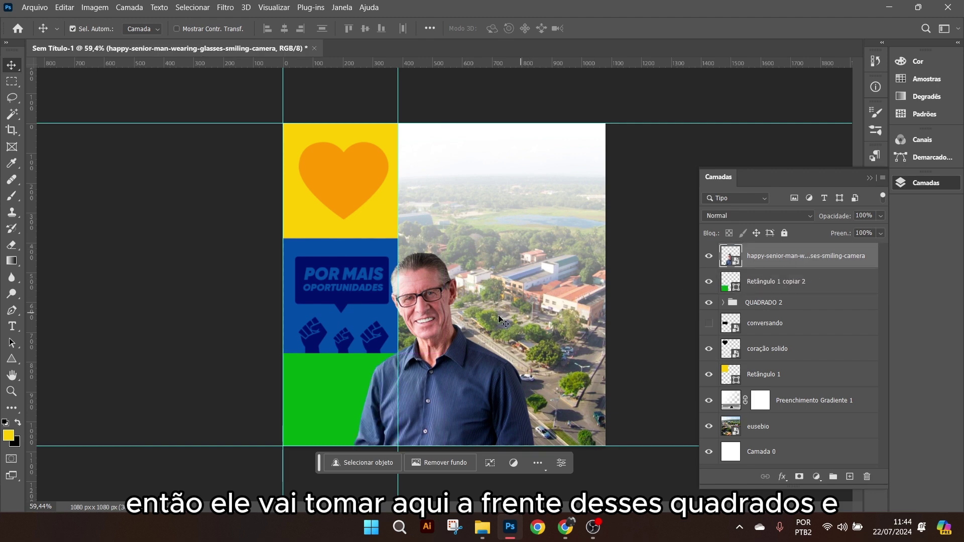
- Scale the man's photo up proportionally to about 8.16% and position it overlapping the coloured squares and the city photo
key(ctrl+t)
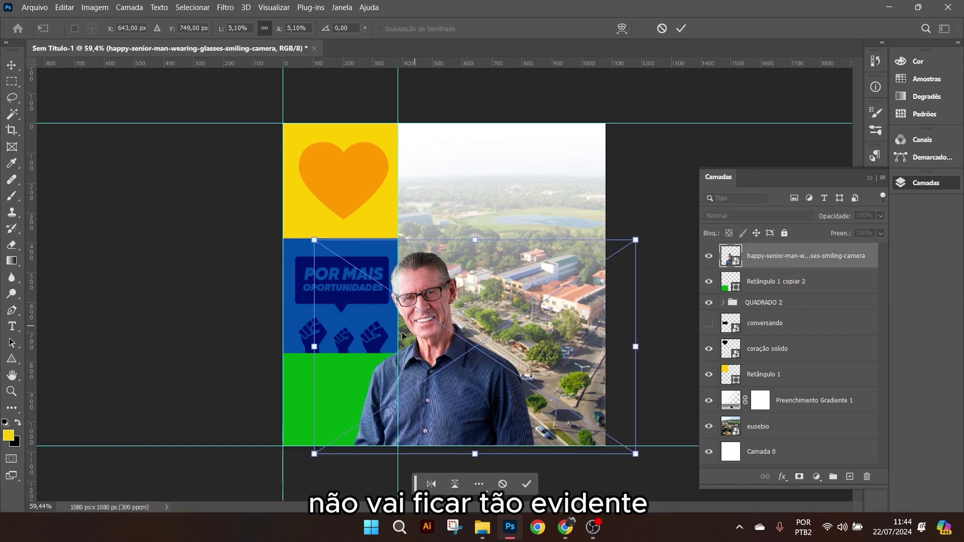
drag(314, 242, 235, 188)
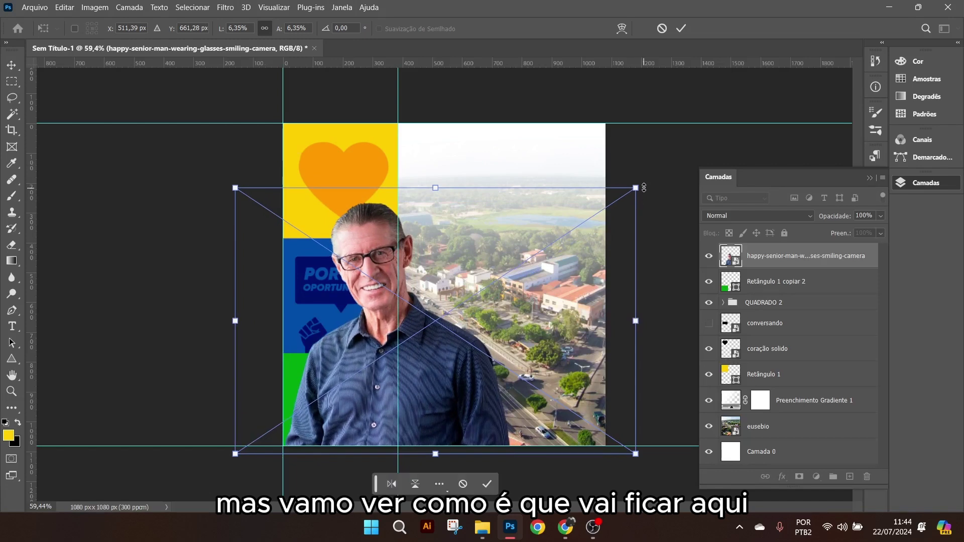
drag(635, 188, 748, 108)
mouse_move(492, 290)
mouse_down()
mouse_move(513, 303)
mouse_move(507, 308)
mouse_move(510, 298)
mouse_up()
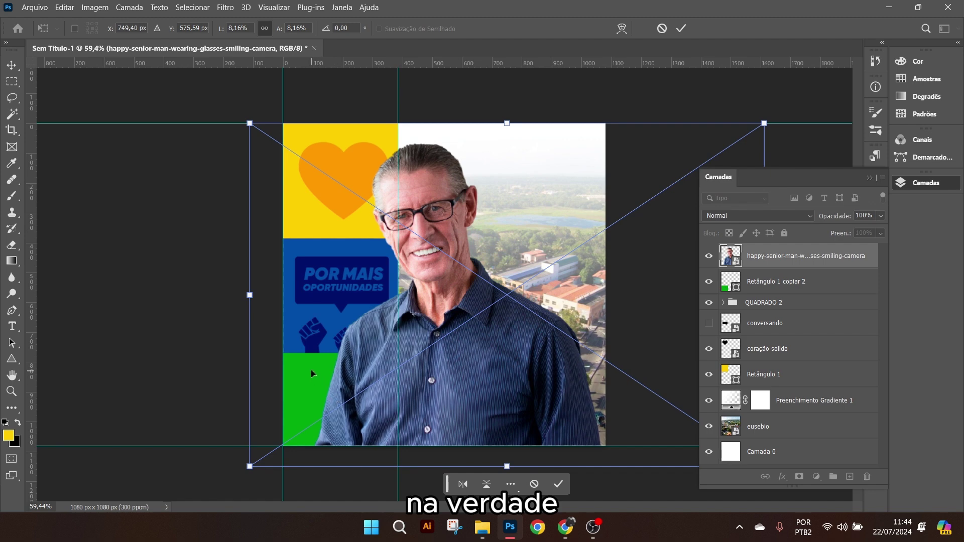
click(682, 29)
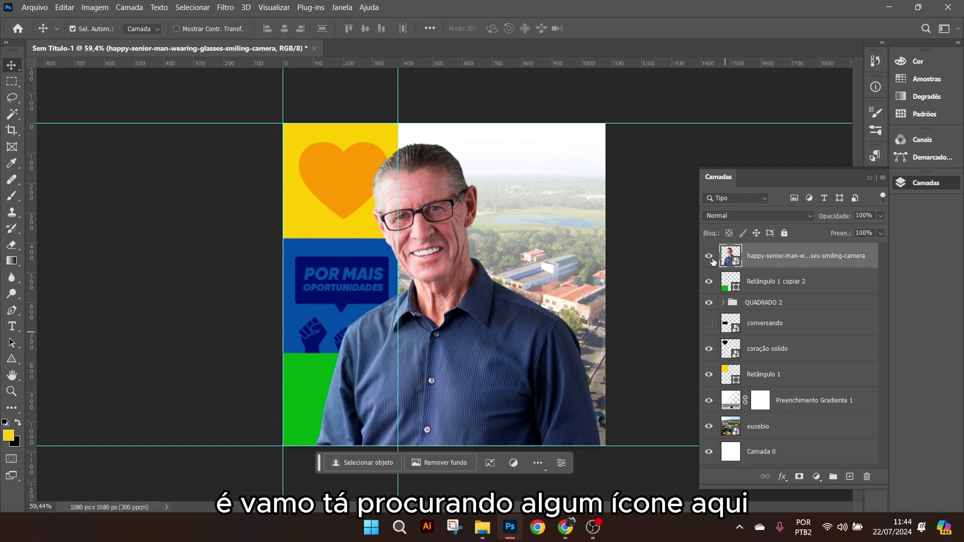
- Place the verifica.png icon from the icons folder as an embedded object in the composition
click(35, 8)
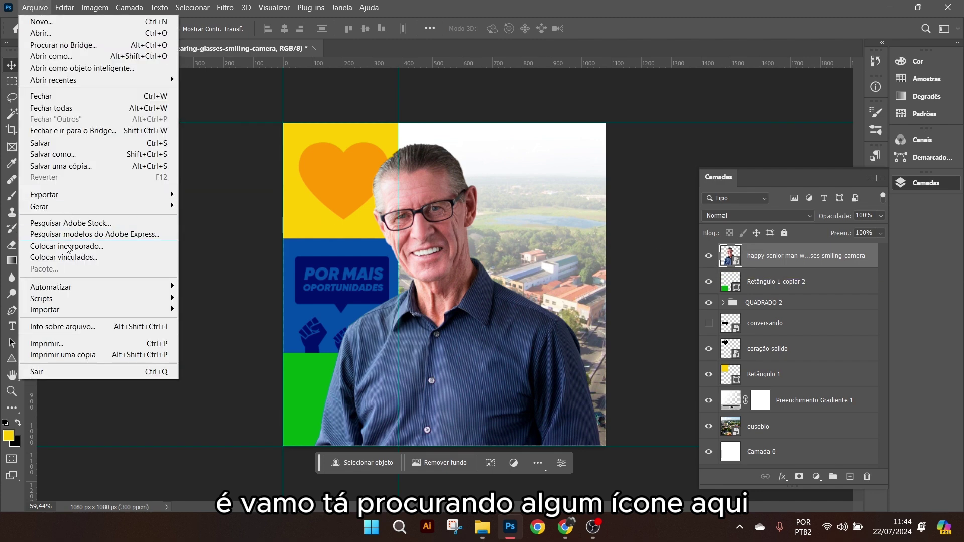
click(76, 249)
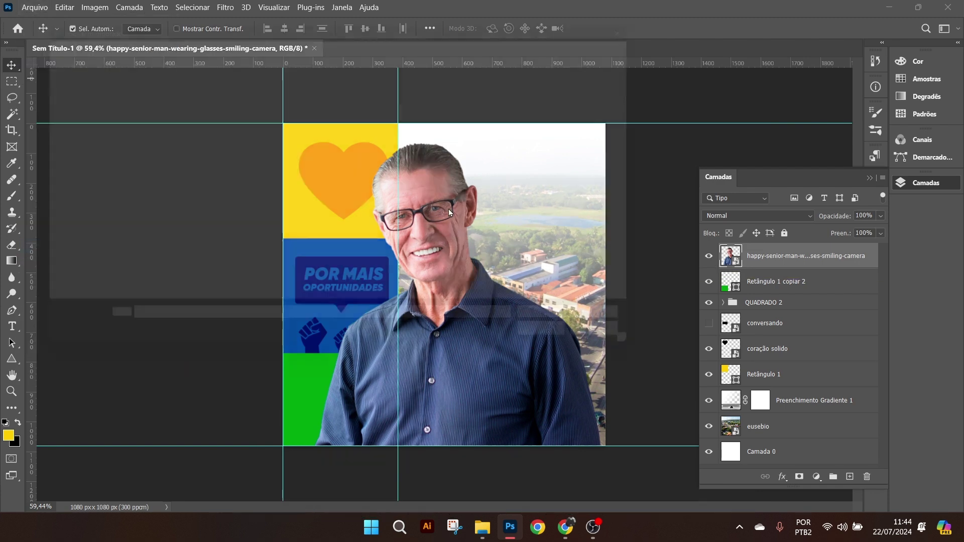
scroll(450, 254, down, 2)
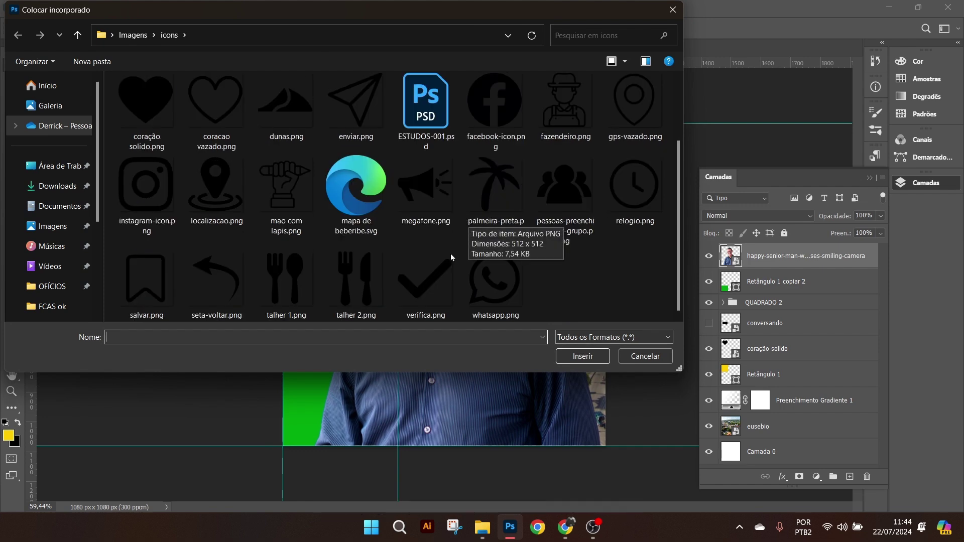
scroll(515, 204, up, 2)
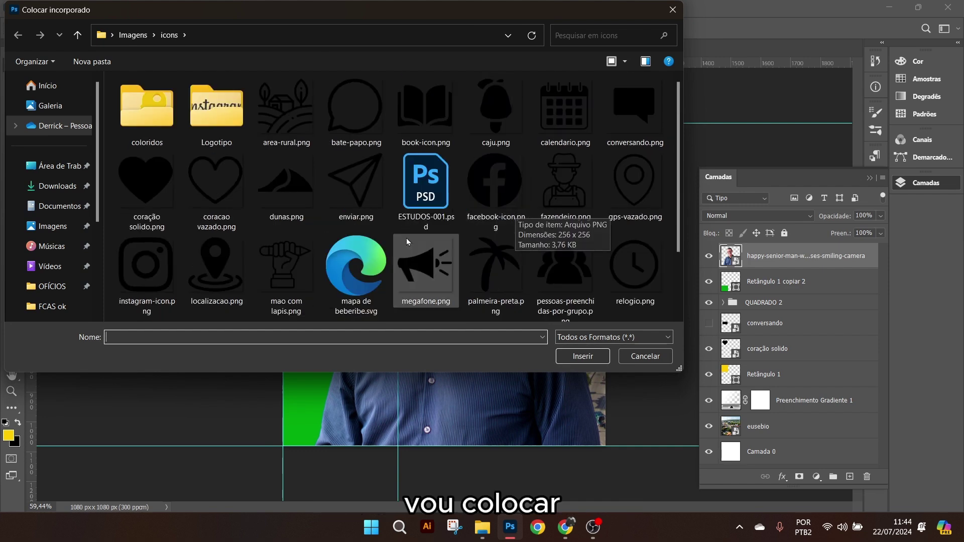
scroll(381, 251, down, 2)
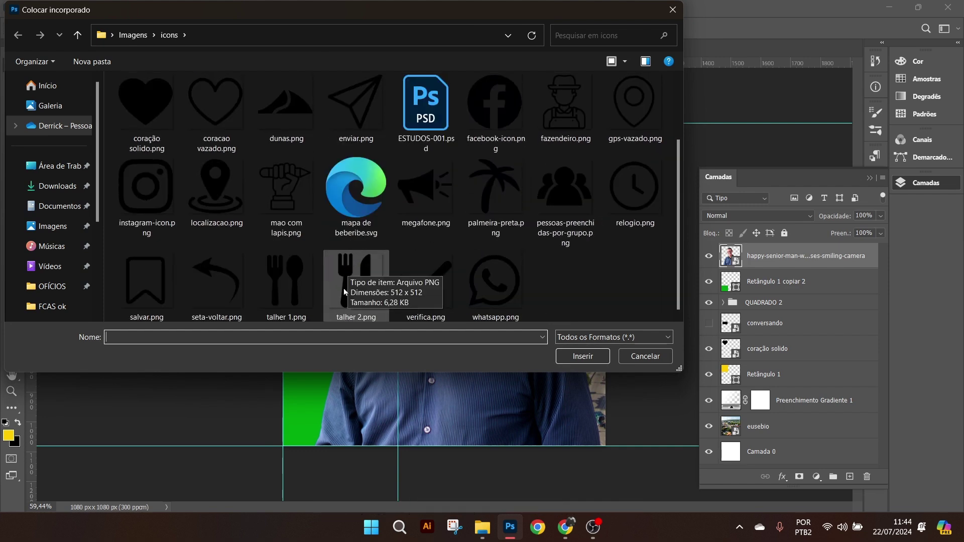
scroll(343, 287, up, 2)
click(286, 186)
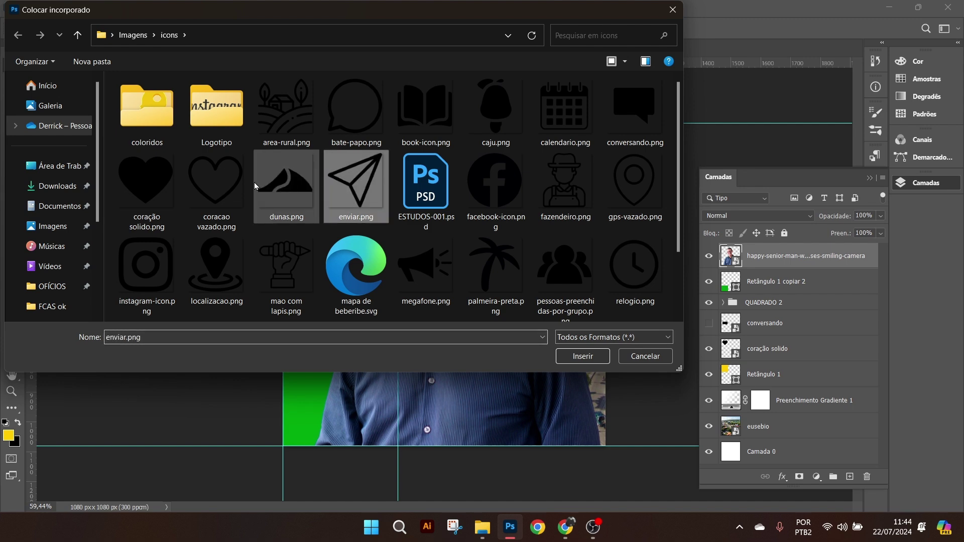
scroll(575, 181, down, 2)
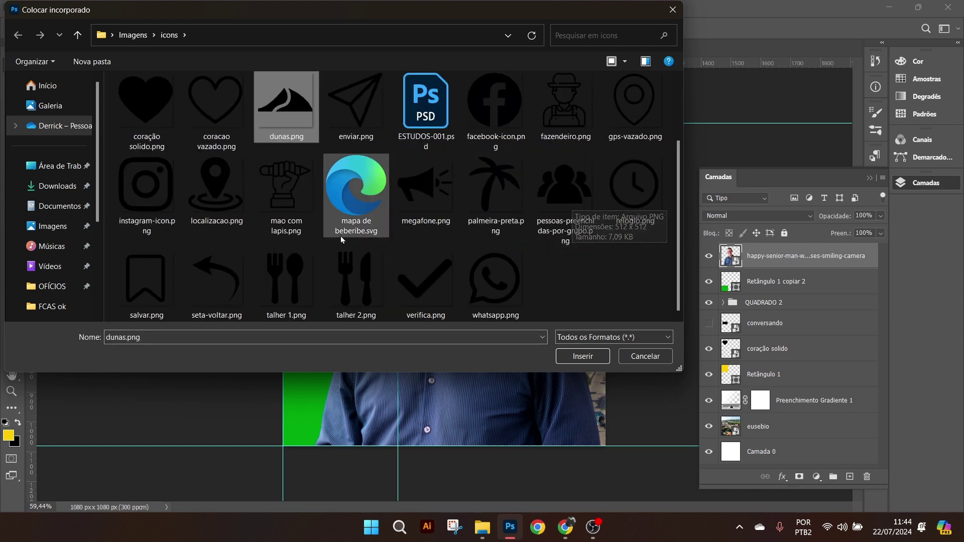
click(421, 295)
click(564, 355)
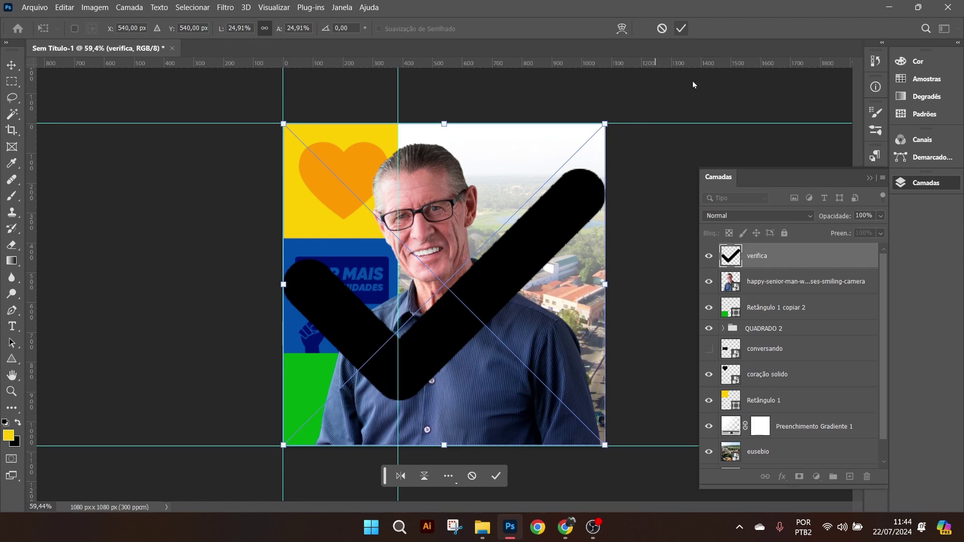
key(Return)
- Hide the man's photo layer, scale the check mark proportionally to about 6.46%, and position it inside the green square
click(709, 256)
click(708, 281)
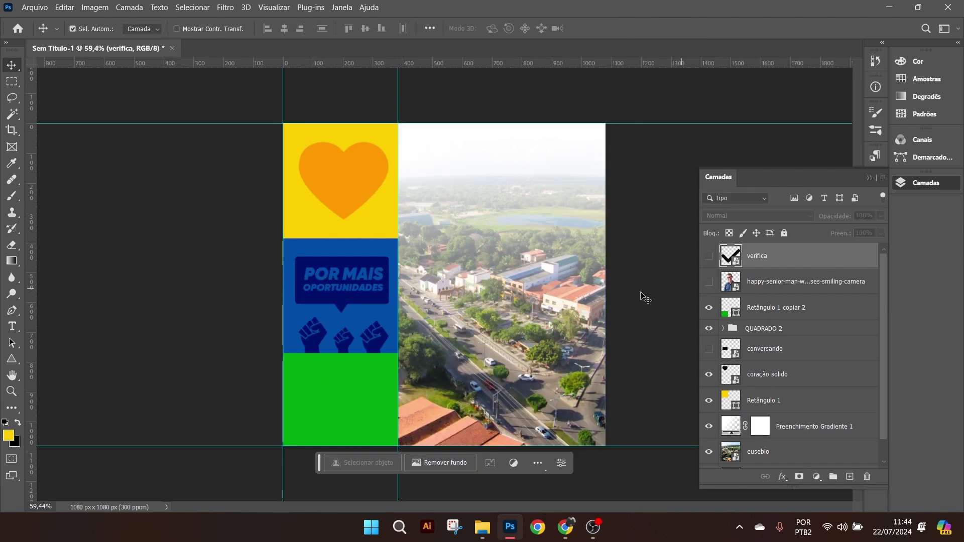
click(708, 257)
key(ctrl+t)
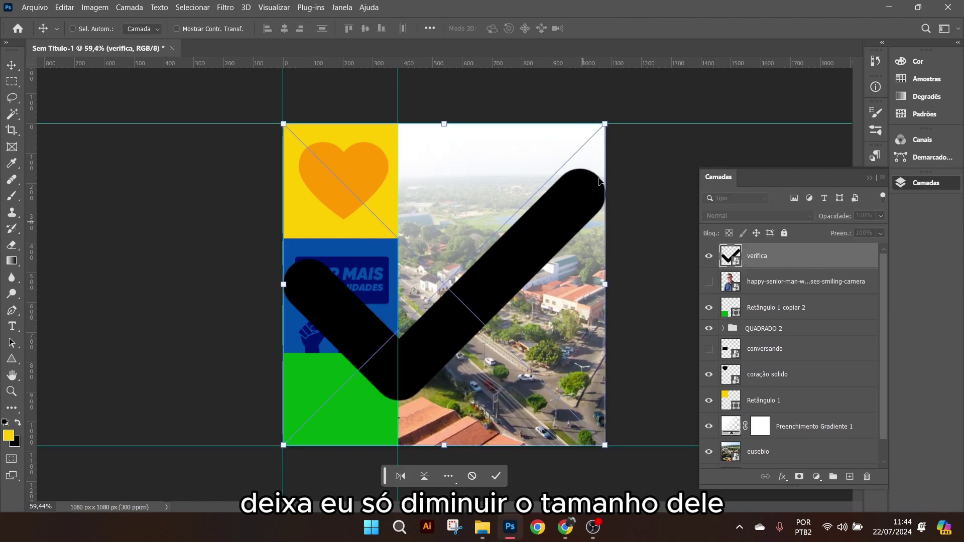
drag(605, 123, 370, 378)
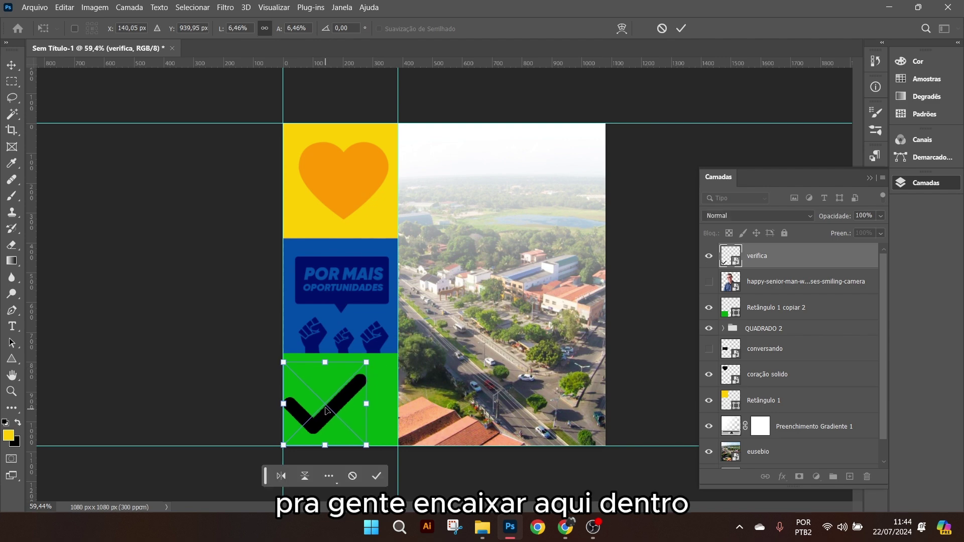
drag(325, 410, 342, 407)
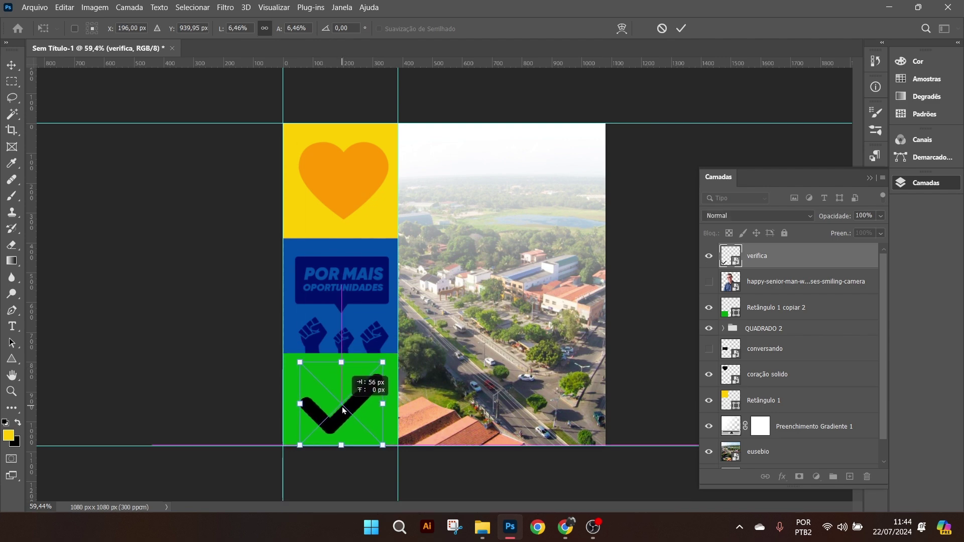
key(Return)
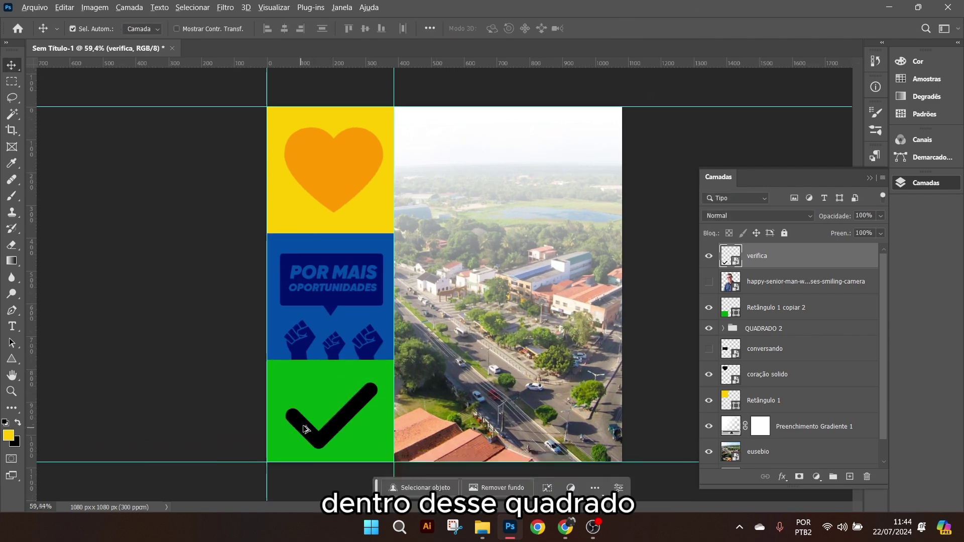
- Examine how the check mark sits within the green square compared with the icons in the squares above
scroll(305, 429, up, 3)
scroll(317, 402, down, 2)
mouse_move(346, 321)
mouse_down()
mouse_move(344, 339)
mouse_move(345, 330)
mouse_up()
click(362, 272)
scroll(351, 301, down, 2)
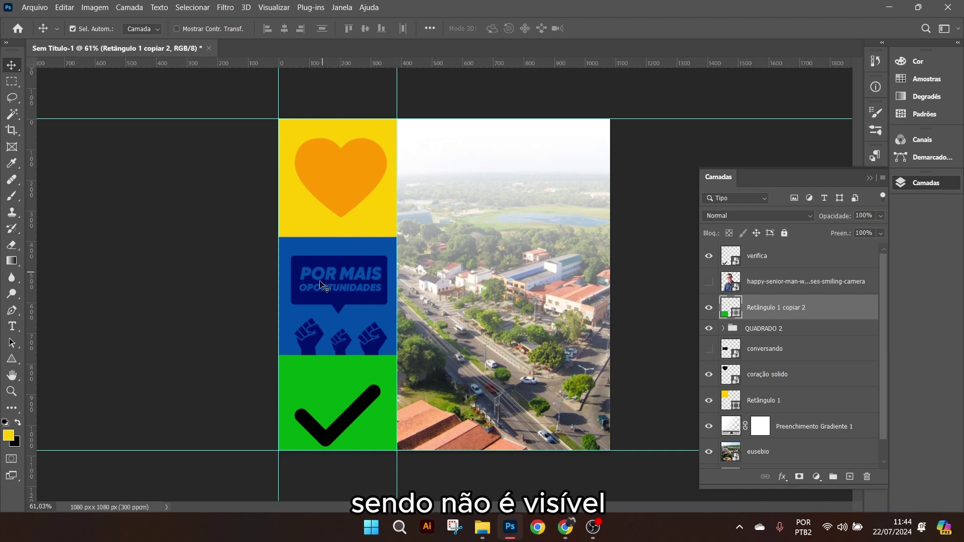
scroll(350, 396, up, 1)
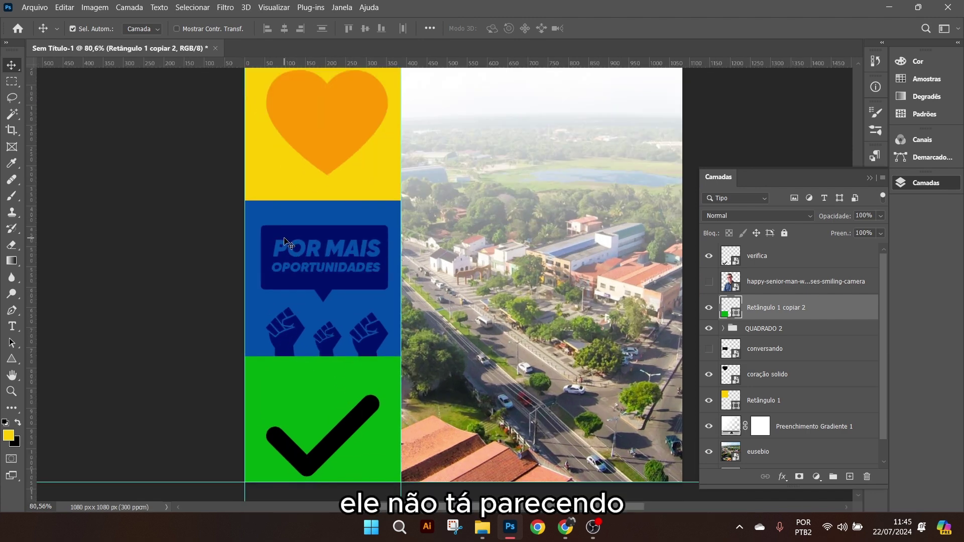
scroll(308, 381, down, 1)
mouse_move(317, 363)
mouse_down()
mouse_move(317, 310)
mouse_move(317, 360)
mouse_up()
drag(336, 397, 336, 397)
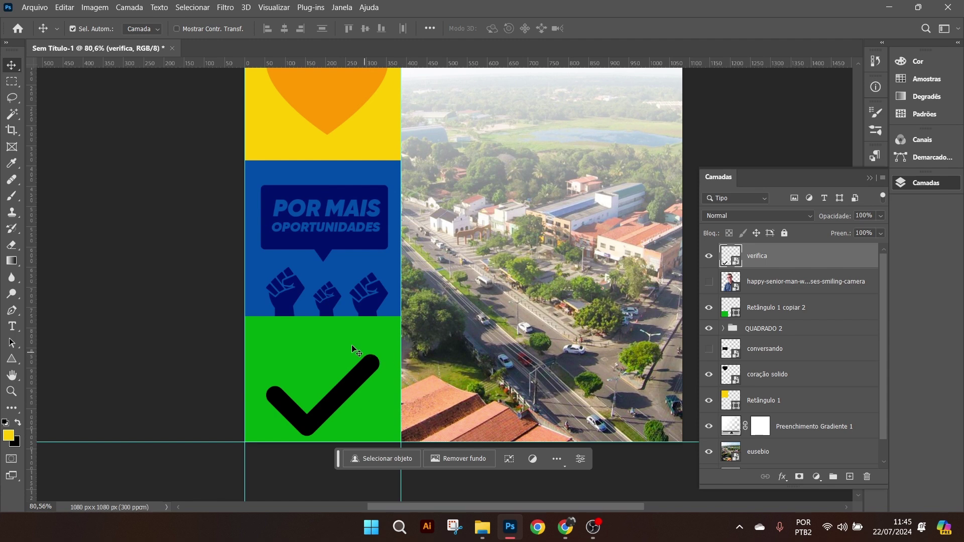
- Move the green square and the check mark onto the city photo, and load the green square's outline as a selection
drag(351, 347, 541, 216)
drag(339, 397, 528, 259)
click(773, 307)
ctrl+click(736, 318)
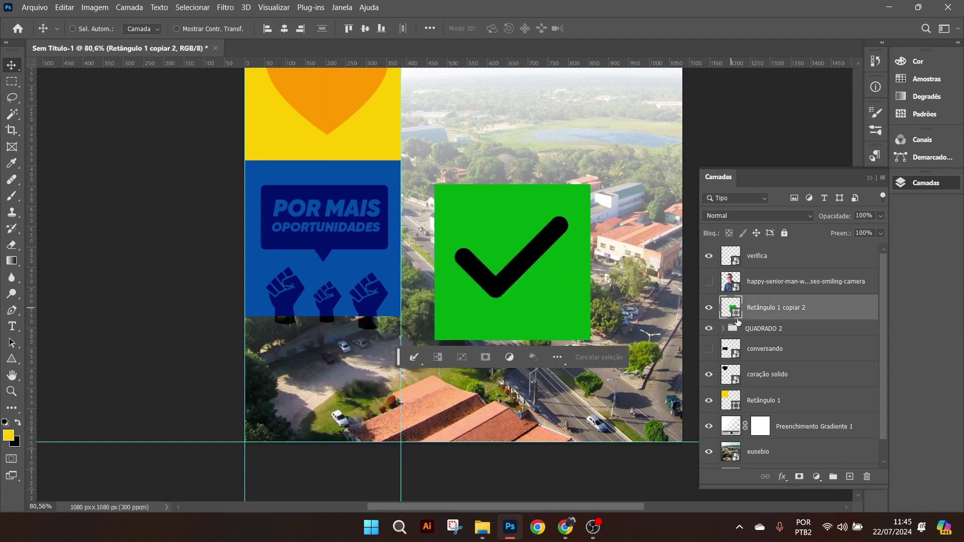
ctrl+click(736, 316)
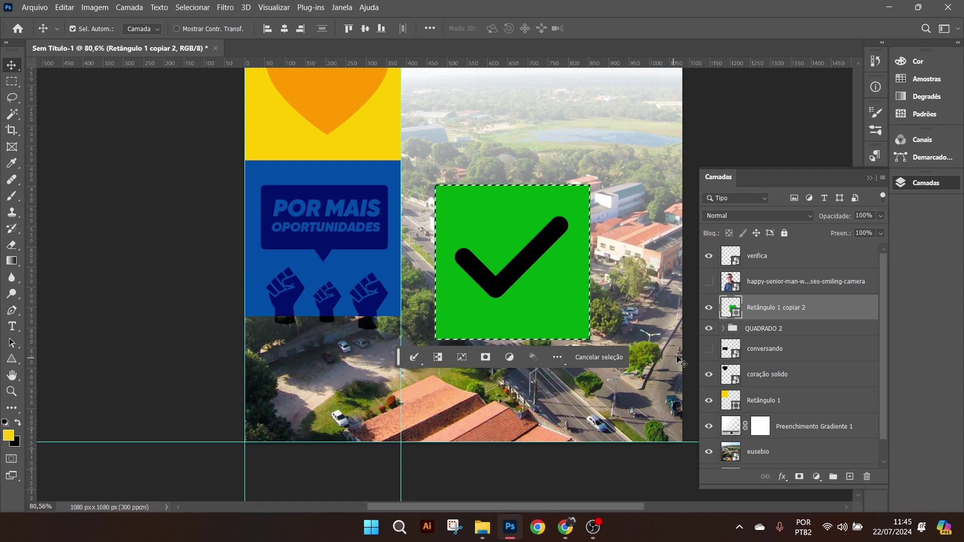
scroll(697, 292, up, 1)
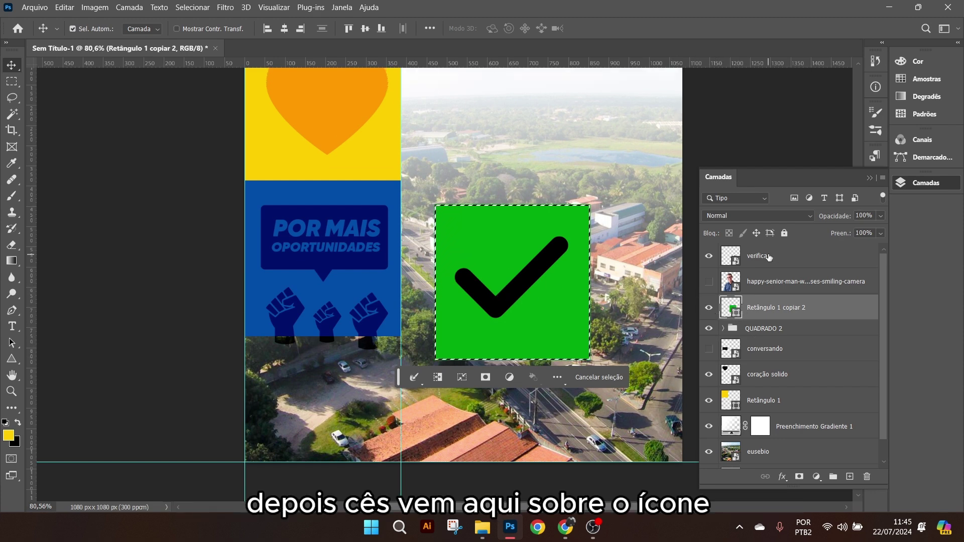
- Centre the check mark horizontally and vertically on the selection, deselect, and return it with the green square to beneath the blue square
click(758, 255)
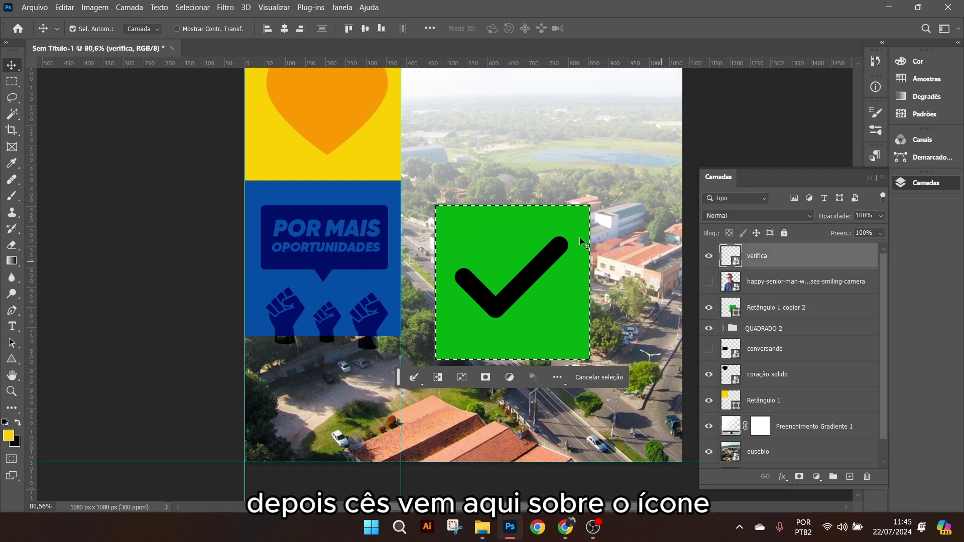
click(288, 28)
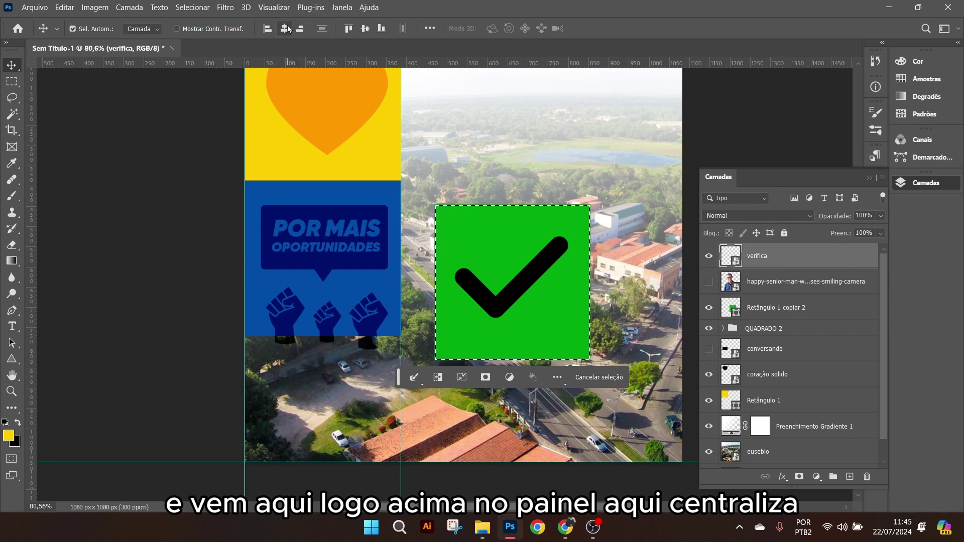
click(365, 28)
key(ctrl+d)
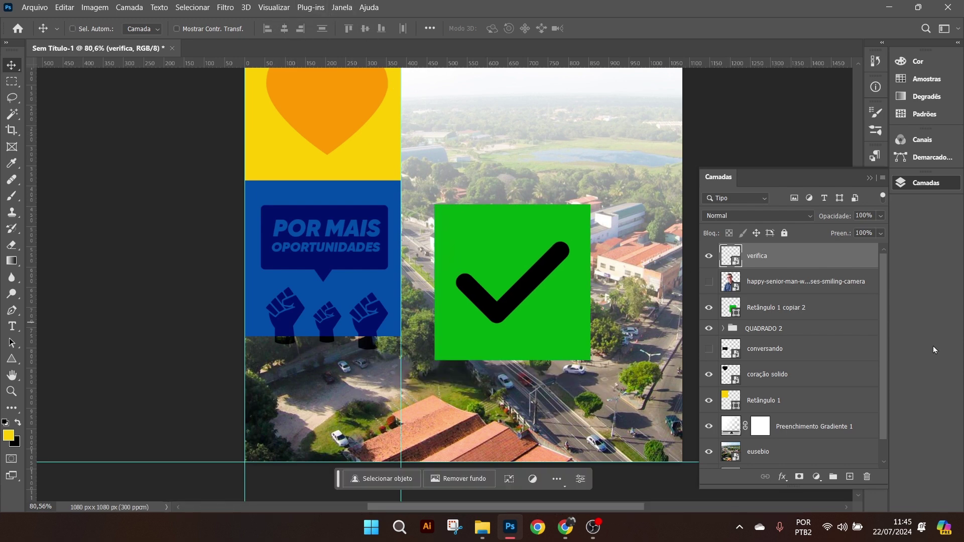
ctrl+click(772, 308)
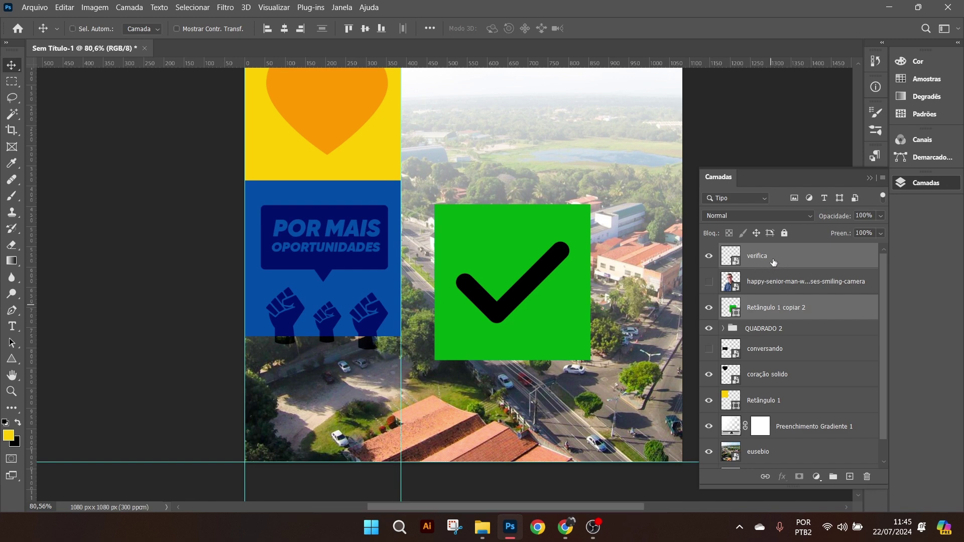
drag(560, 248, 372, 379)
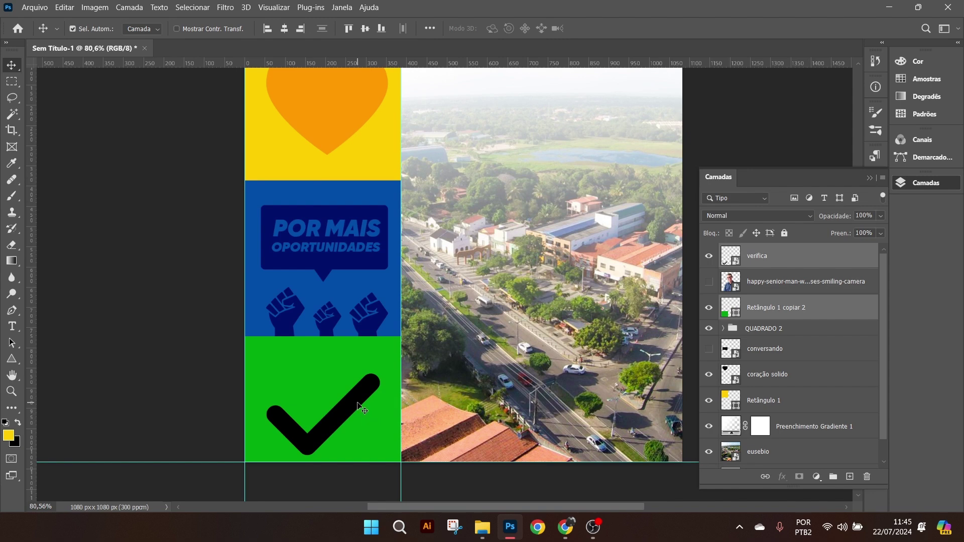
- Place the verifica layer below the man's photo layer and set its blending mode to Sobrepor
click(846, 305)
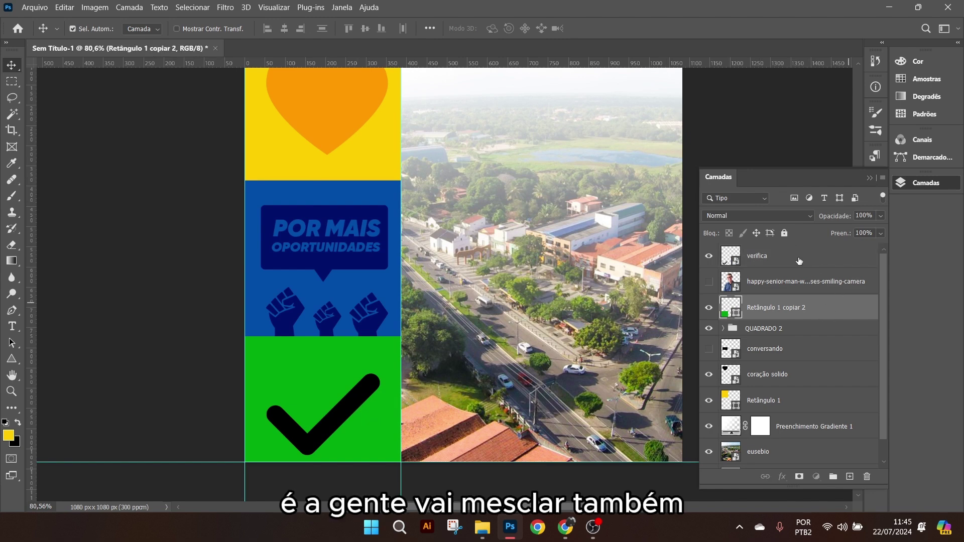
drag(798, 258, 797, 283)
click(756, 215)
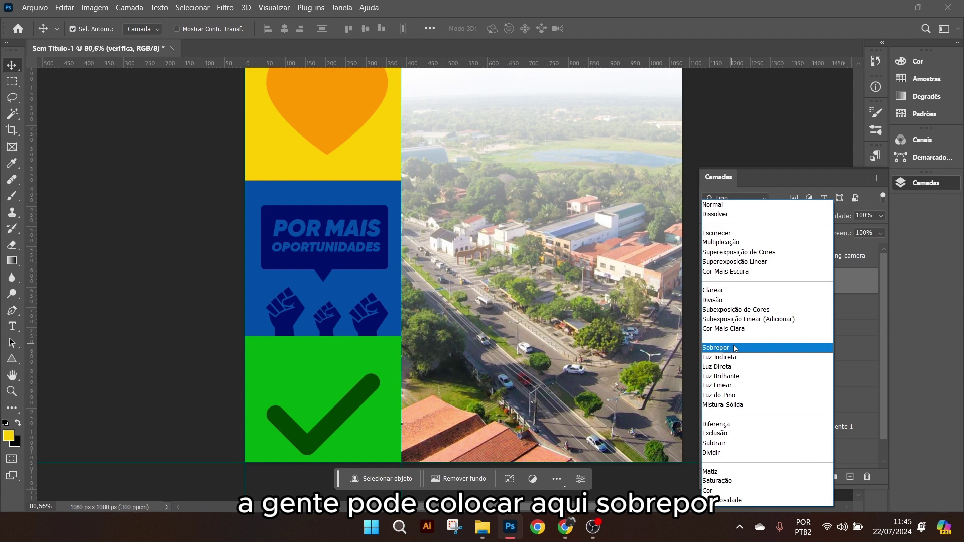
click(739, 349)
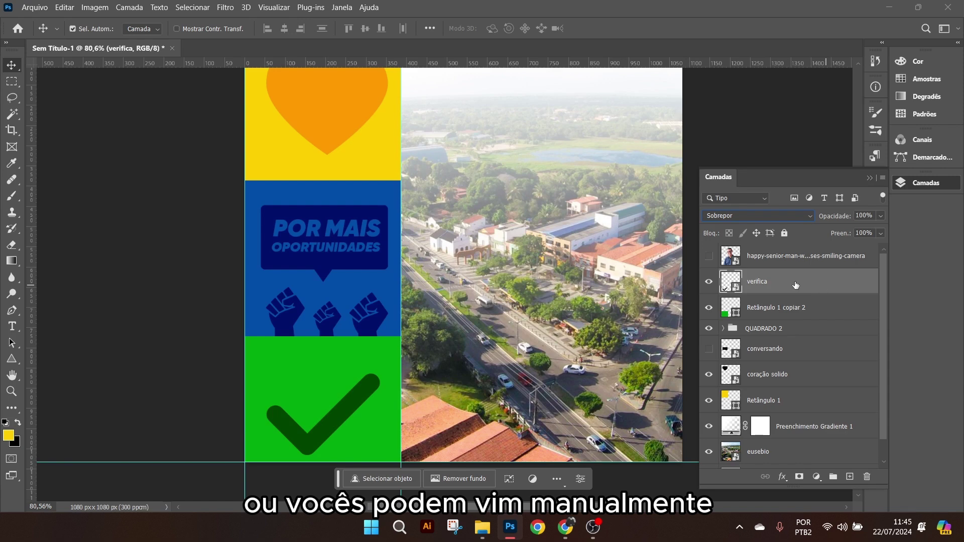
- Try a Sobreposição de Cor layer style on the check mark in dark green and in black, and cancel it
double_click(824, 283)
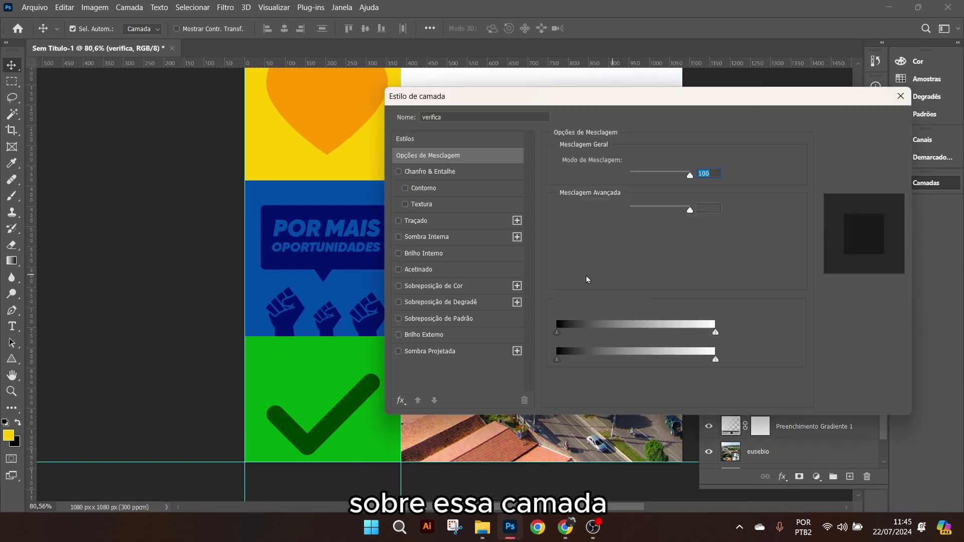
click(435, 286)
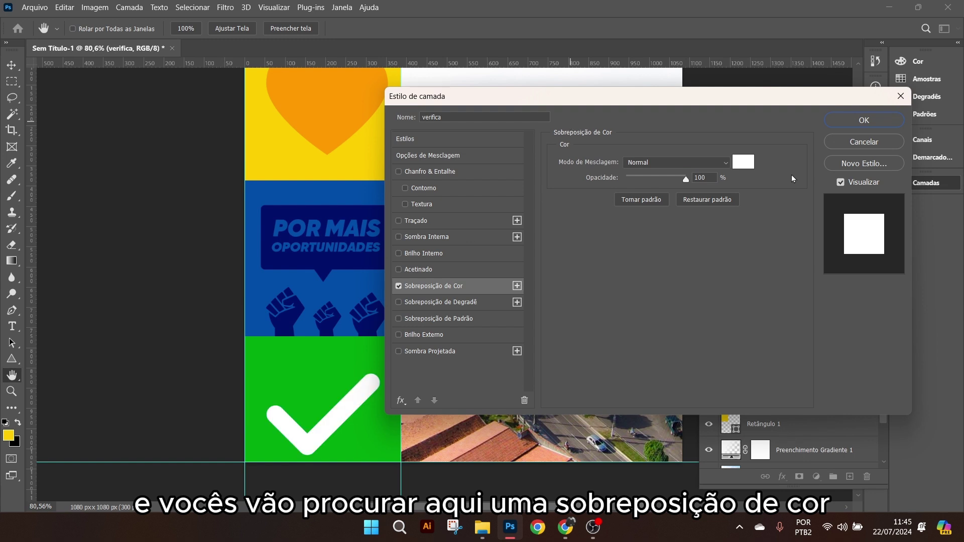
click(748, 161)
click(342, 371)
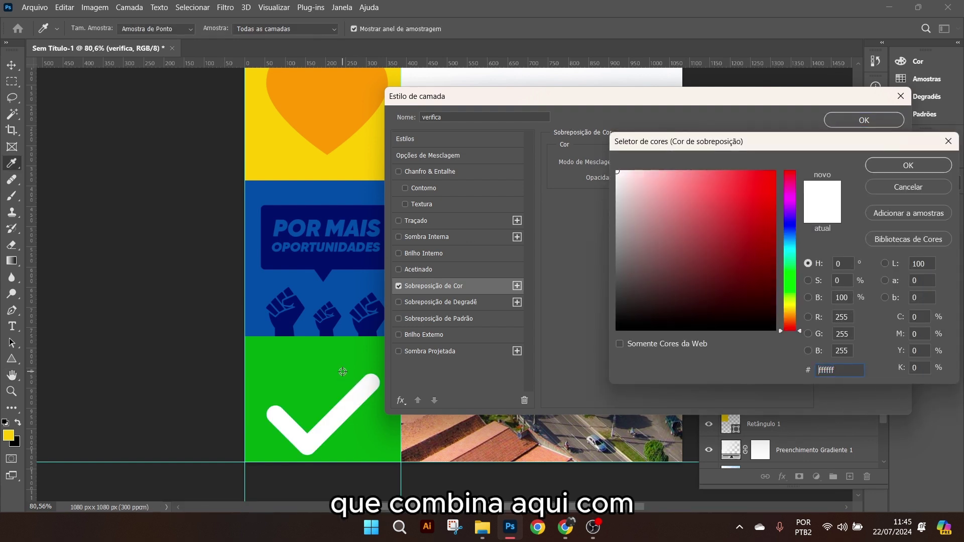
mouse_move(765, 271)
mouse_down()
mouse_move(775, 271)
mouse_move(772, 280)
mouse_up()
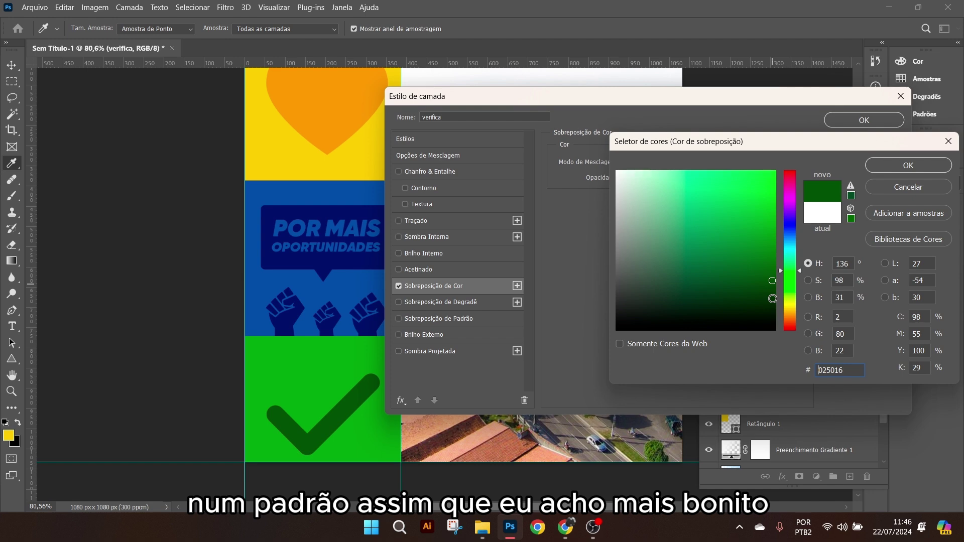
drag(772, 280, 611, 339)
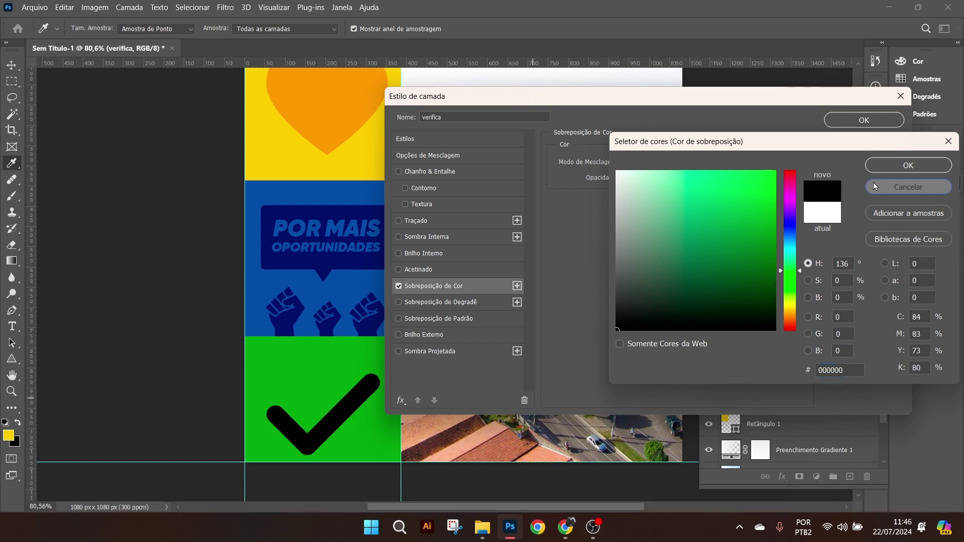
click(907, 187)
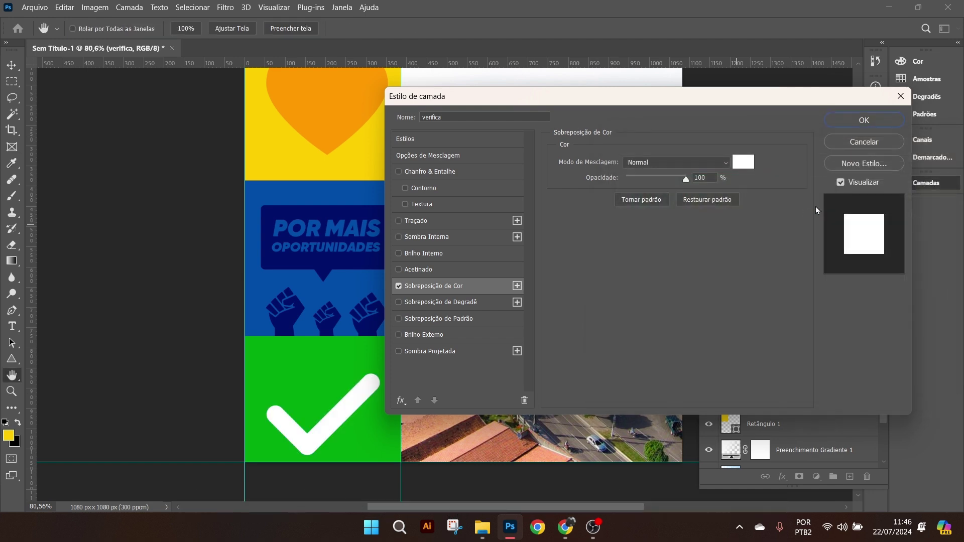
click(864, 143)
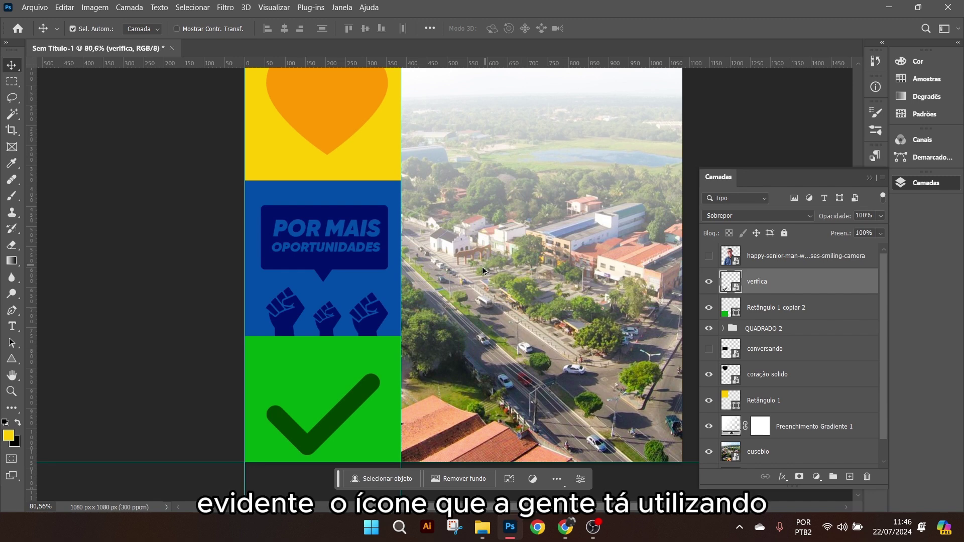
scroll(469, 277, down, 5)
scroll(456, 284, up, 2)
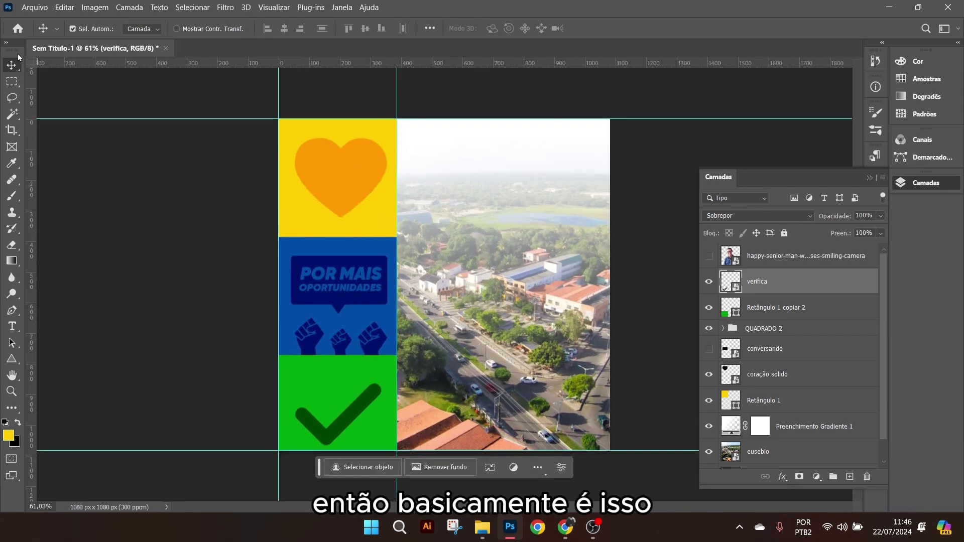
- Show the hidden layer with the man's photo and rename it PERSONA 1
click(748, 257)
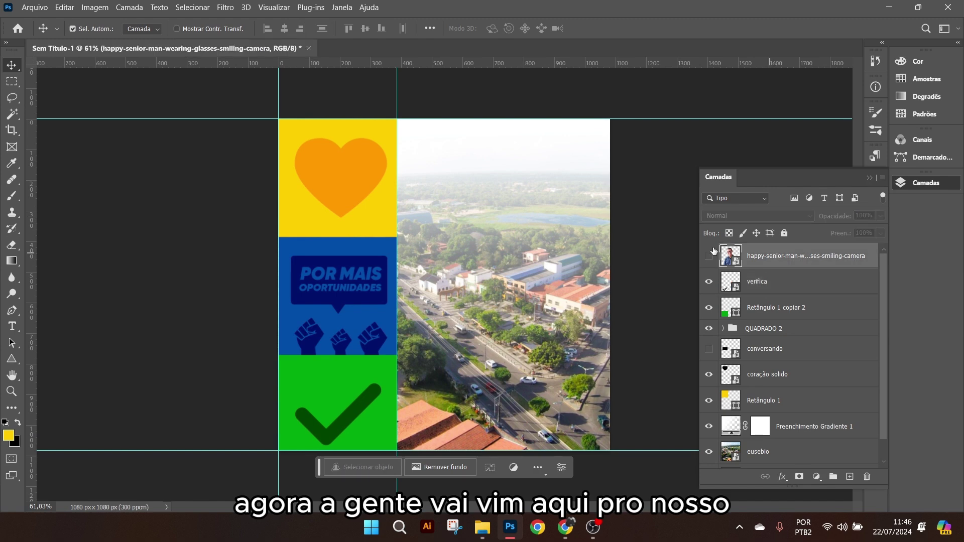
click(708, 256)
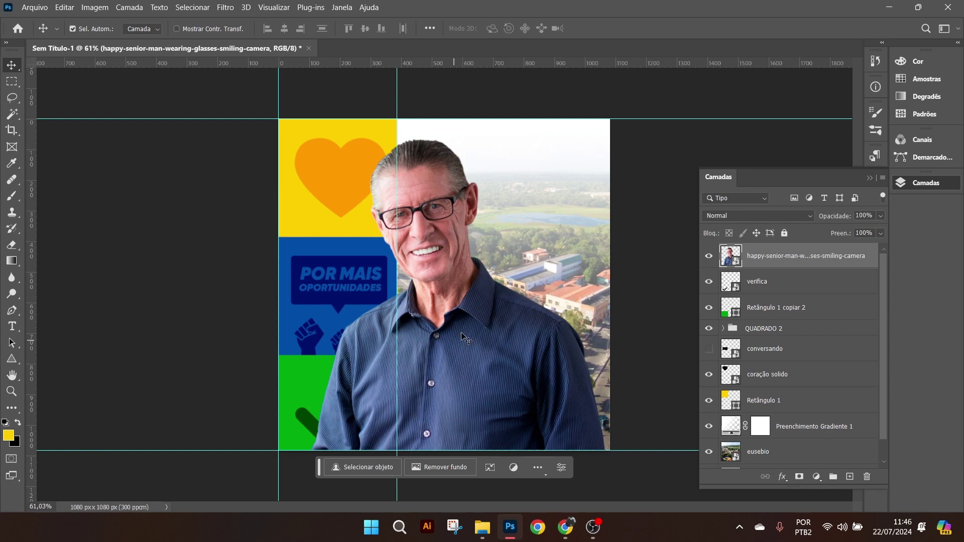
double_click(821, 258)
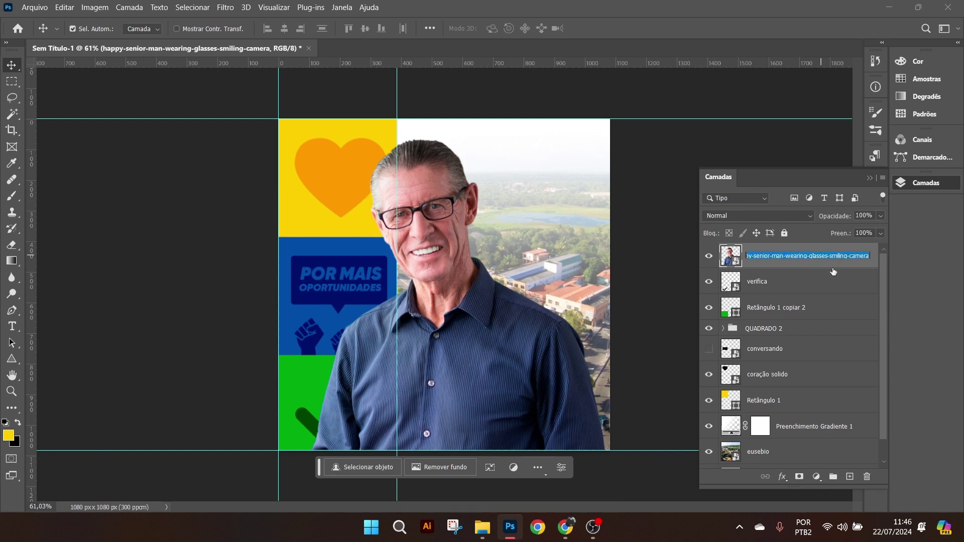
text(PERSONA 1)
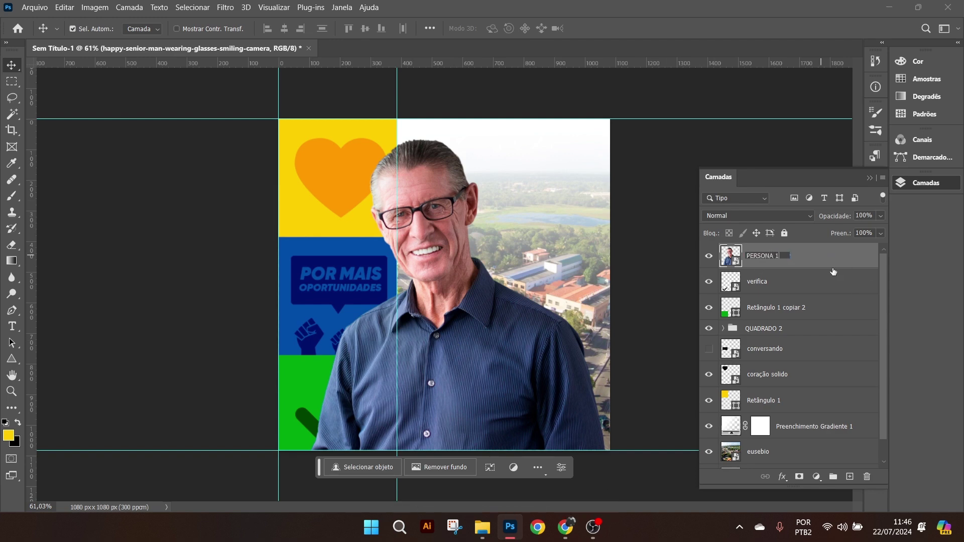
key(Return)
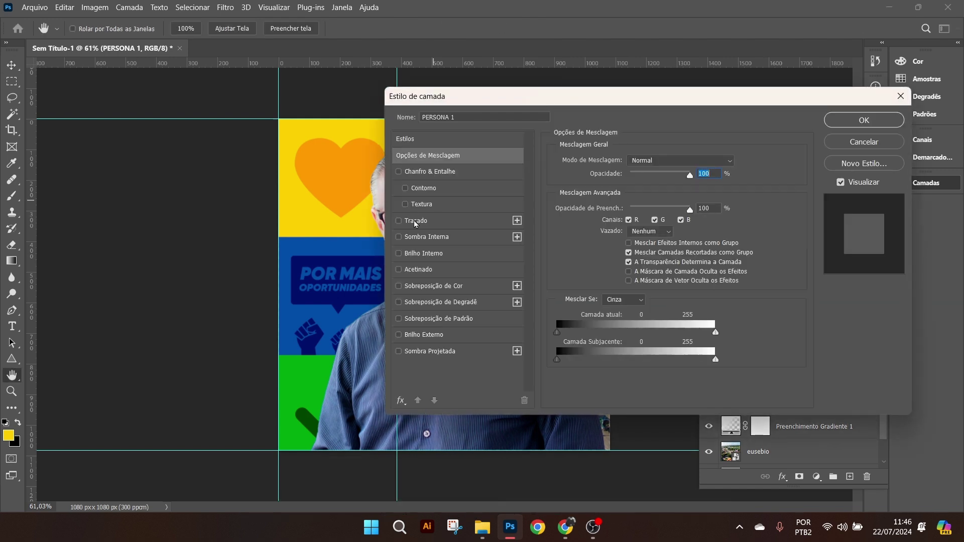
- Add a white external Traçado layer style of 16 px around the man on the PERSONA 1 layer
click(417, 221)
drag(487, 99, 671, 75)
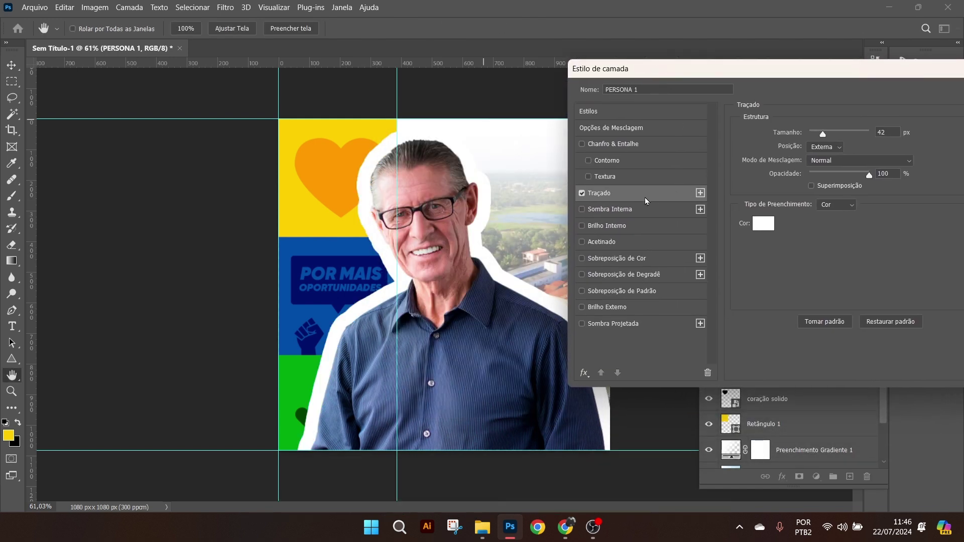
drag(826, 136, 817, 137)
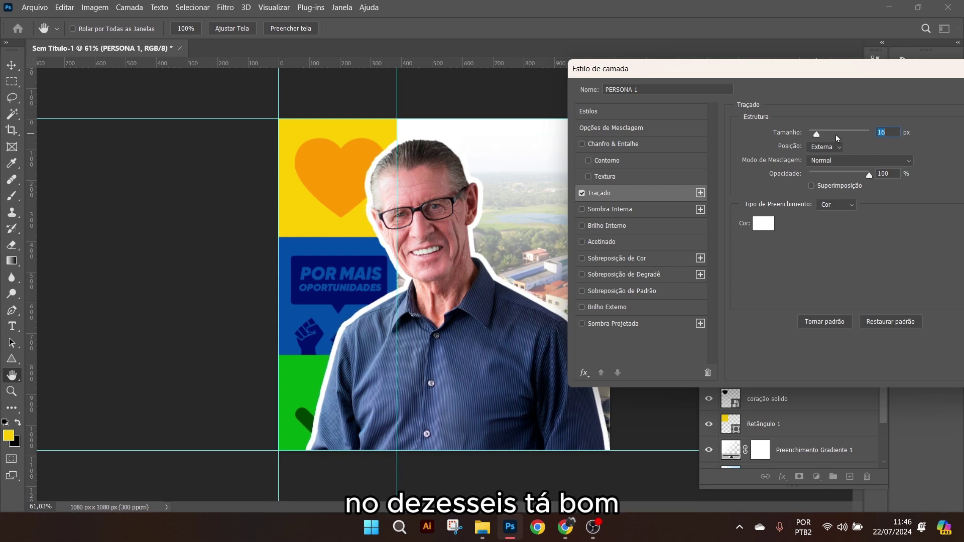
drag(828, 67, 475, 297)
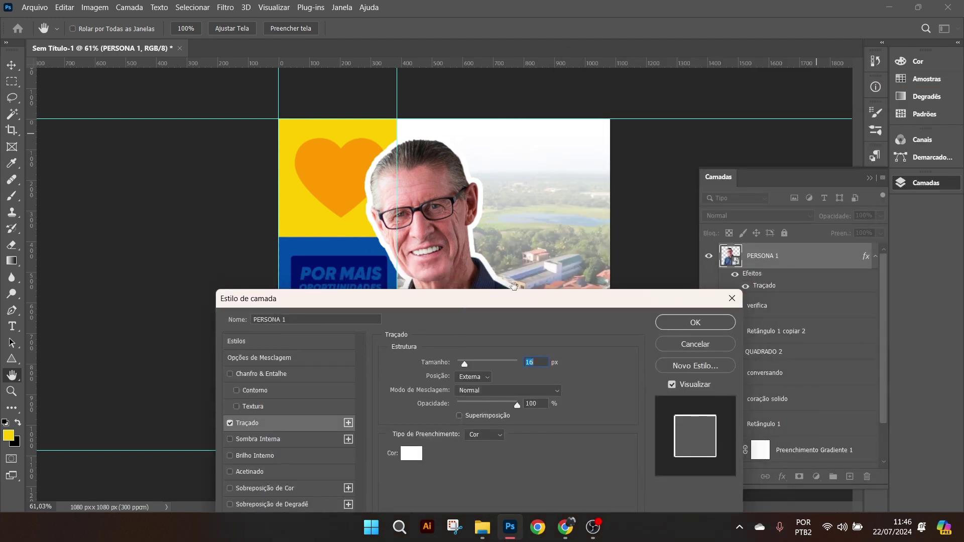
click(688, 323)
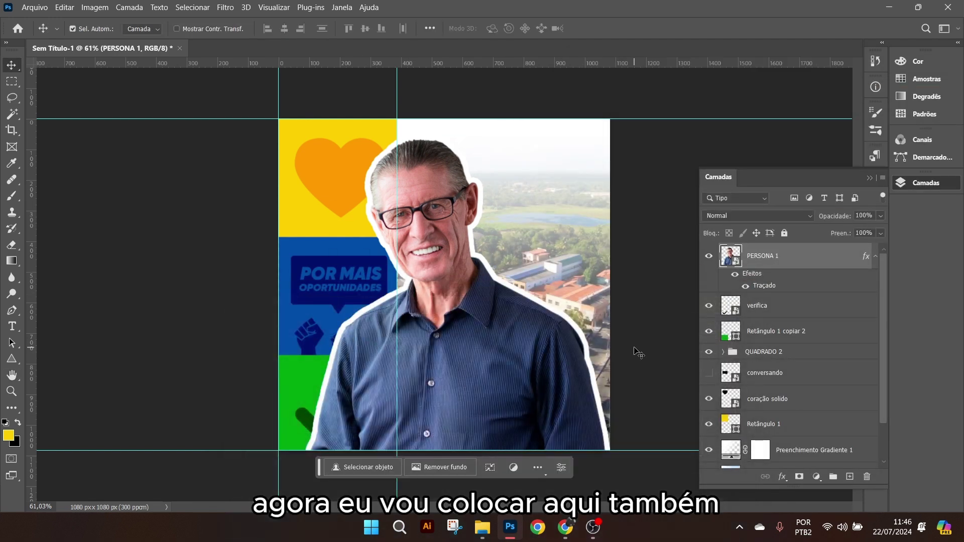
- Draw a yellow rectangle about 321 × 167 px beside the man's neck and place it over his shoulder at about X 680, Y 523 px
scroll(533, 314, up, 4)
scroll(533, 313, down, 5)
scroll(533, 313, up, 2)
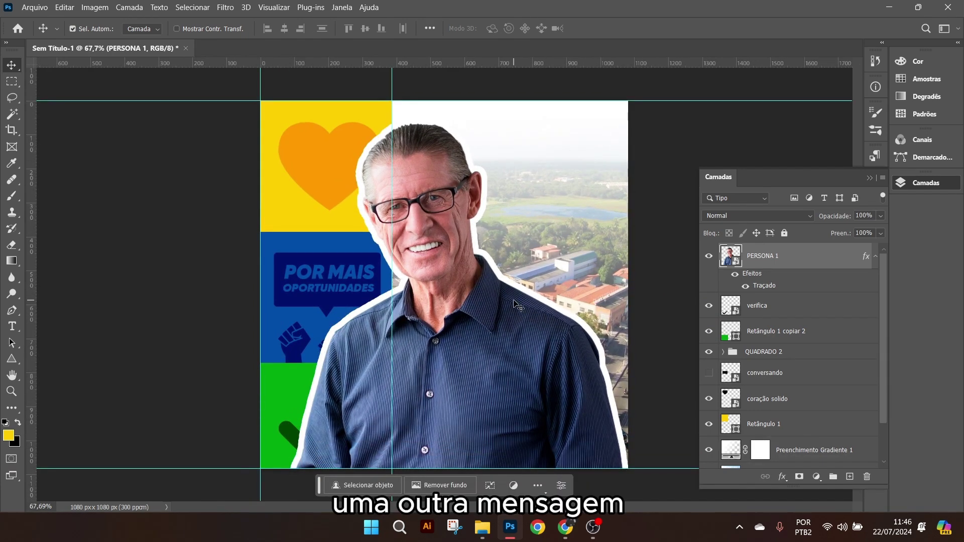
click(14, 363)
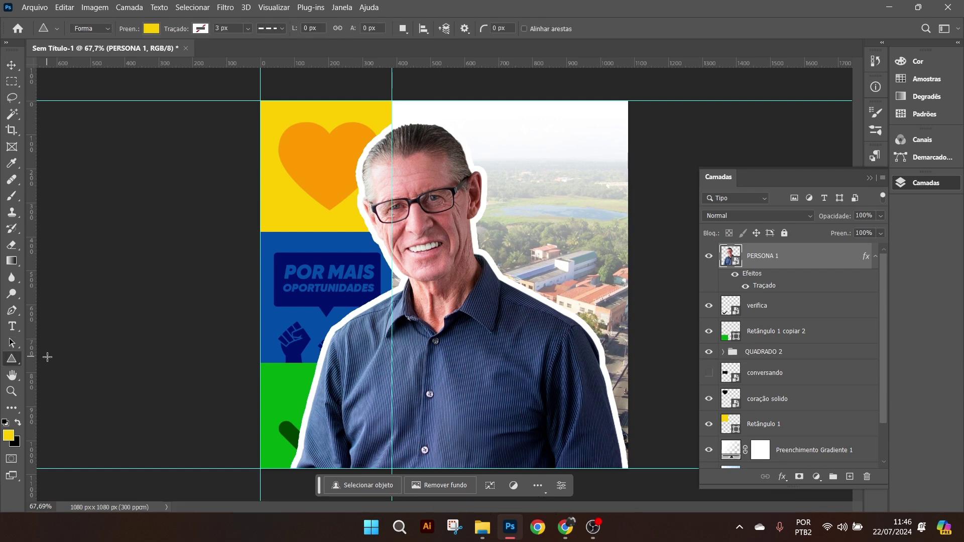
right_click(14, 369)
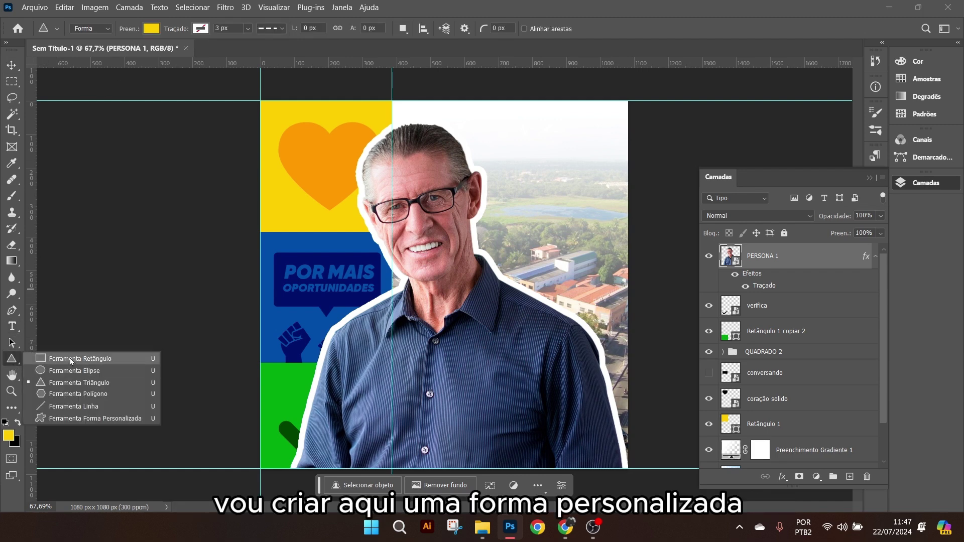
click(72, 360)
drag(481, 248, 590, 304)
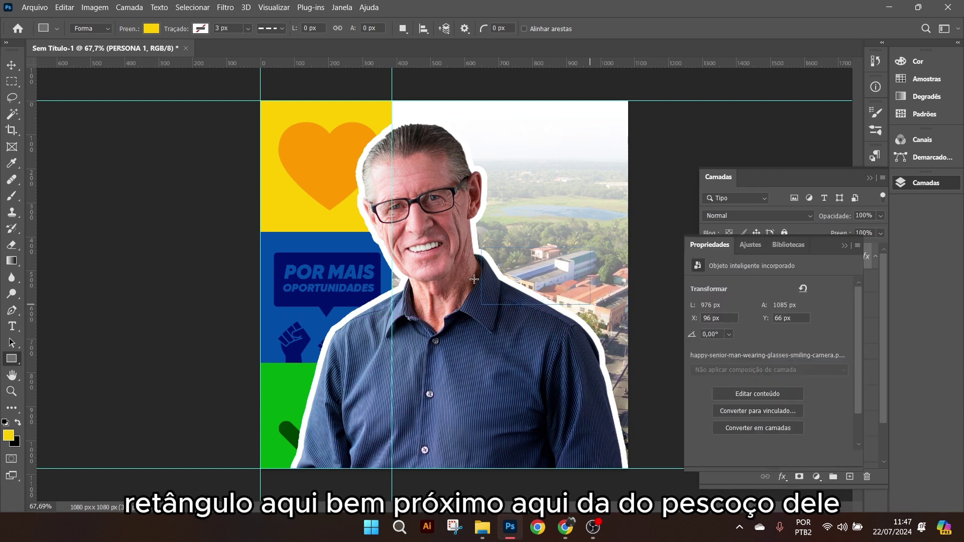
click(11, 64)
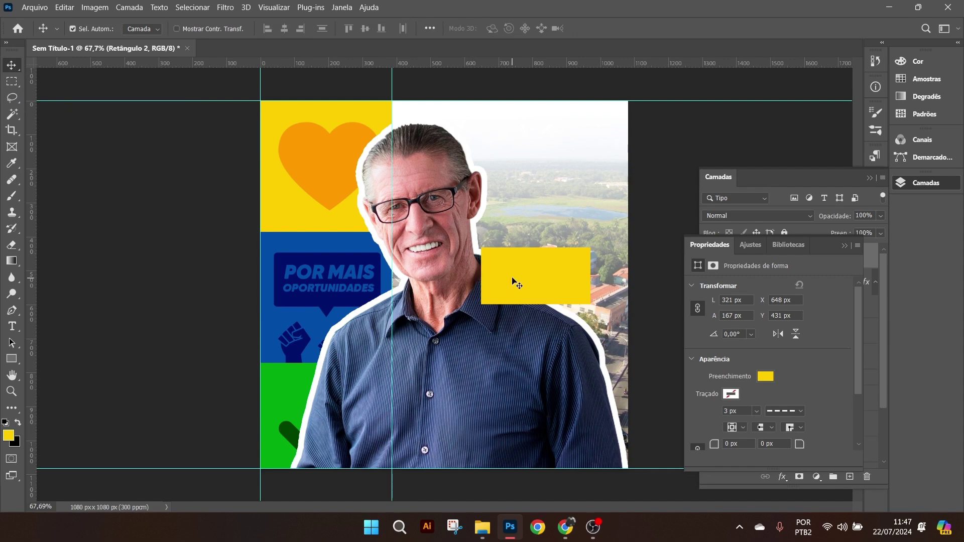
drag(516, 282, 520, 309)
- Round all corners of the yellow rectangle to a 20 px radius
scroll(587, 300, up, 5)
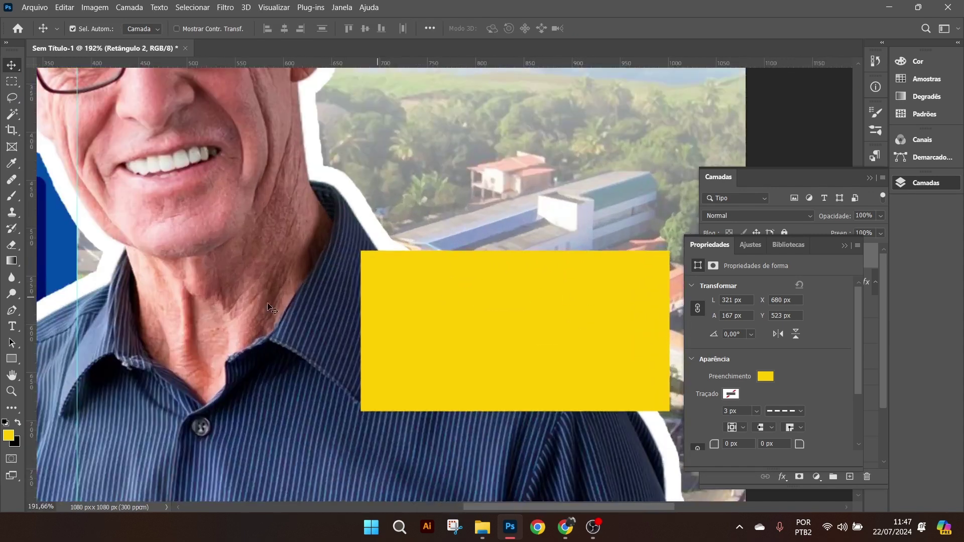
click(11, 358)
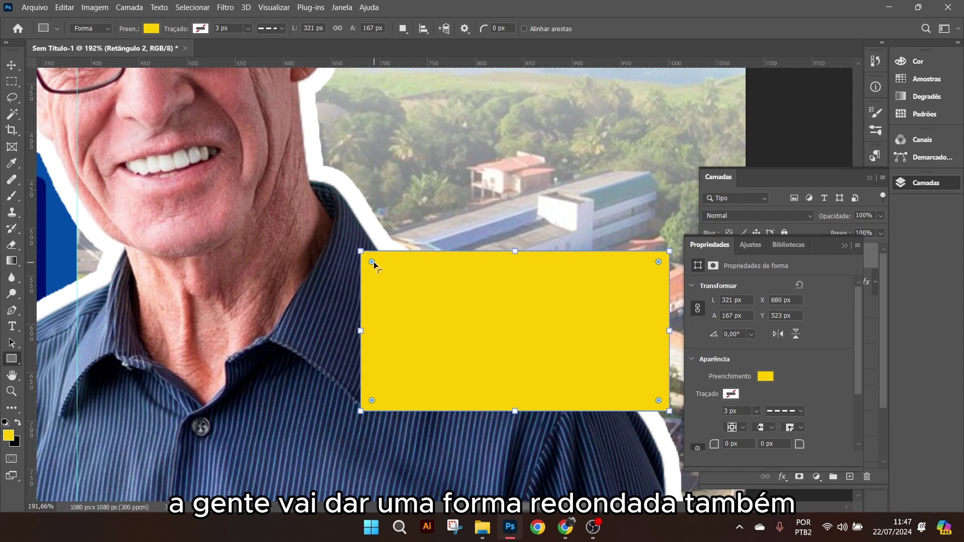
drag(374, 261, 379, 270)
scroll(395, 284, down, 5)
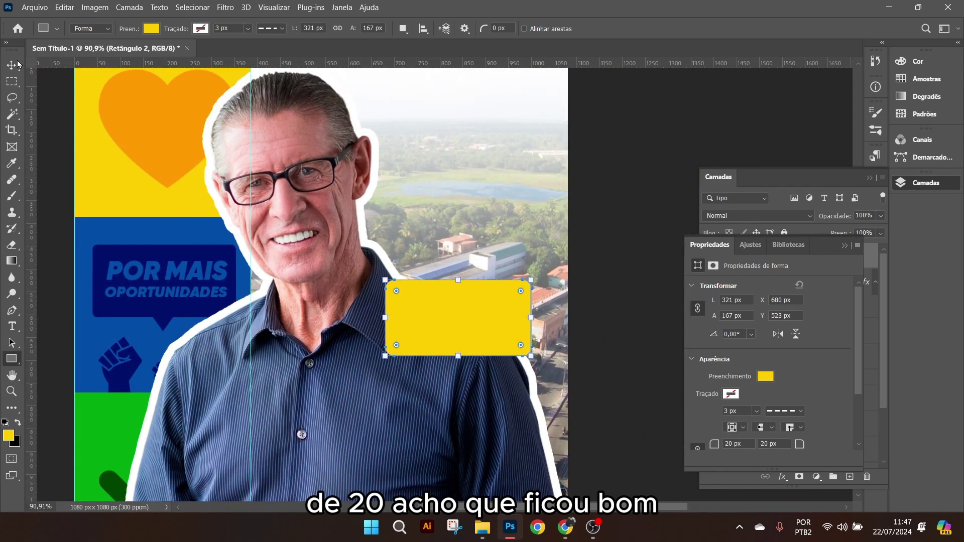
click(16, 64)
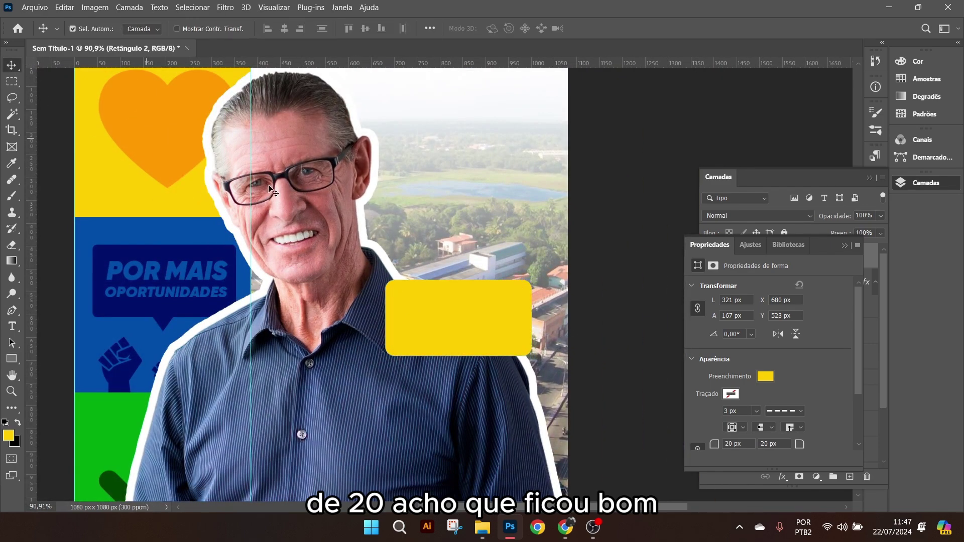
scroll(131, 390, down, 1)
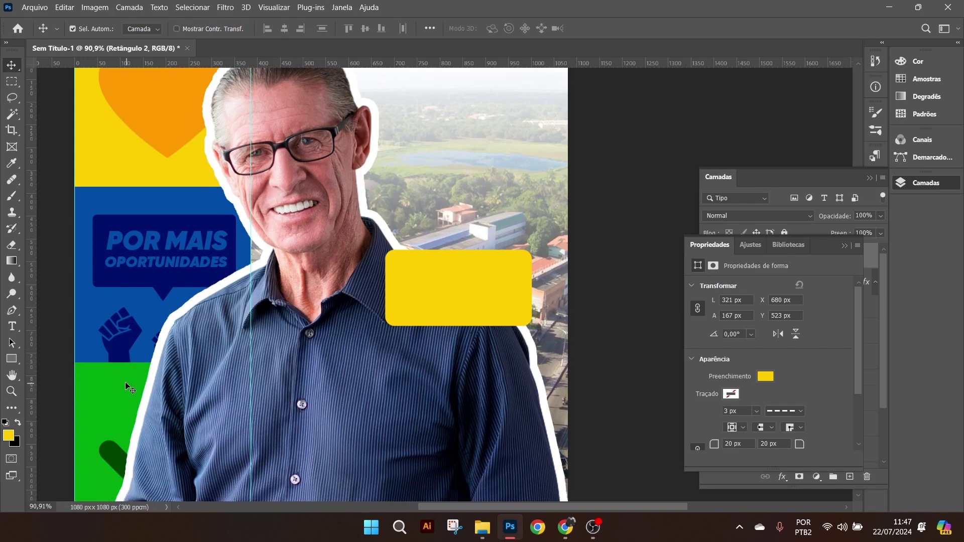
- Draw a small yellow triangle about 46 × 40 px, rotate it -90°, and attach it to the rectangle's left edge as a speech-bubble tail
click(11, 365)
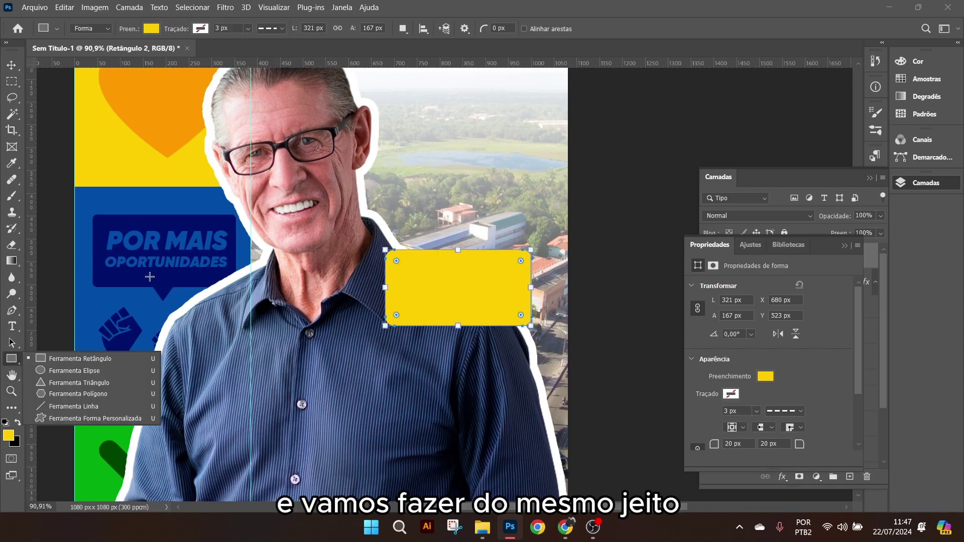
click(59, 385)
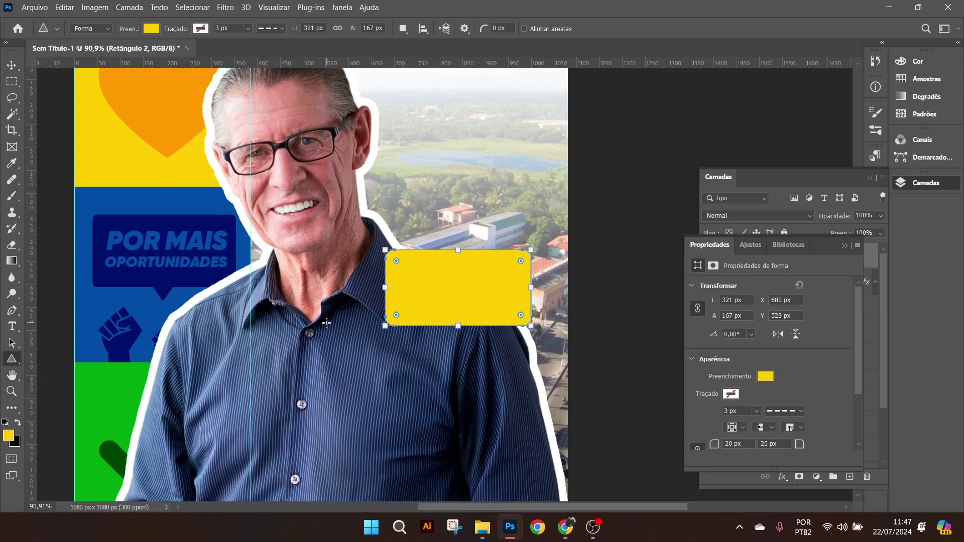
drag(325, 322, 300, 354)
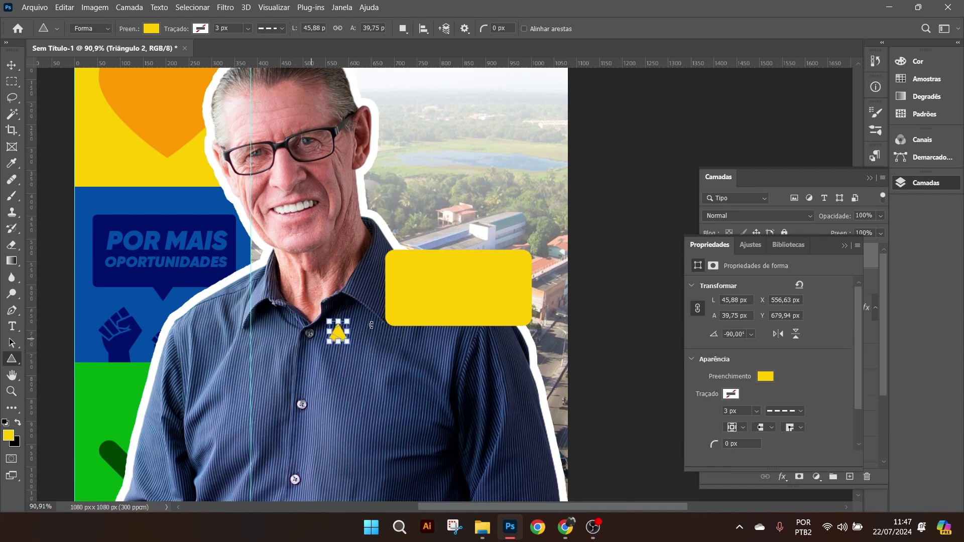
click(12, 65)
scroll(366, 345, up, 3)
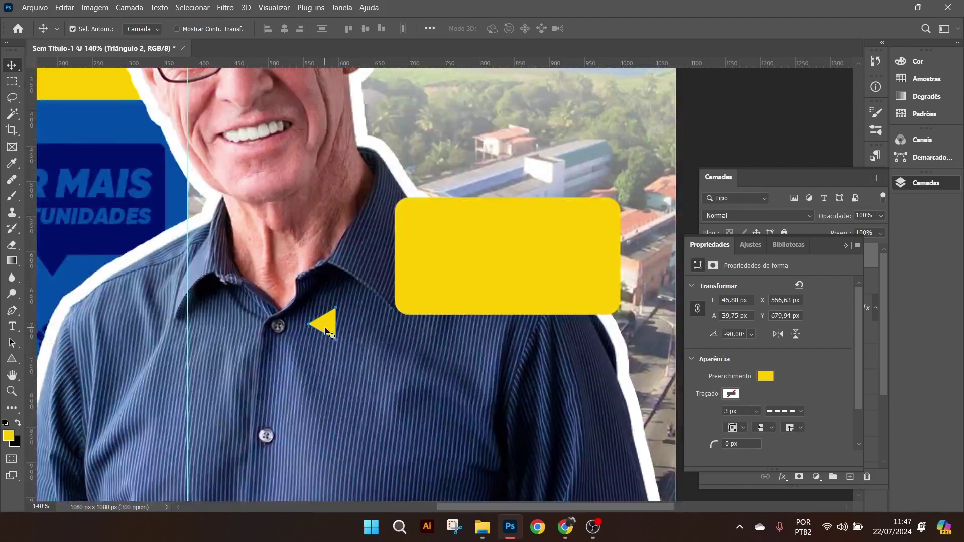
drag(322, 327, 383, 263)
scroll(403, 288, down, 5)
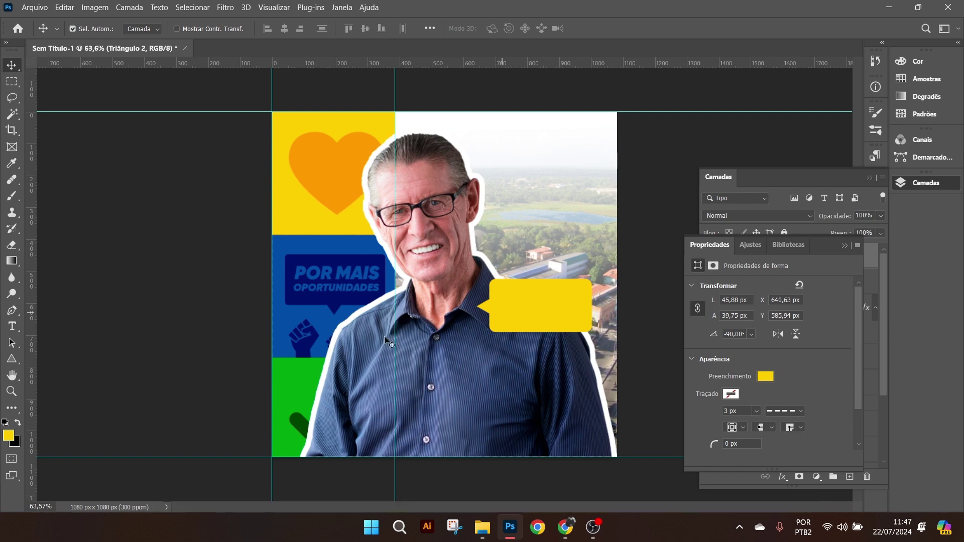
- Add the two-line text "A Vitória é logo ali" in blue 6 pt Gilroy-HeavyItalic over the man's shirt
click(12, 327)
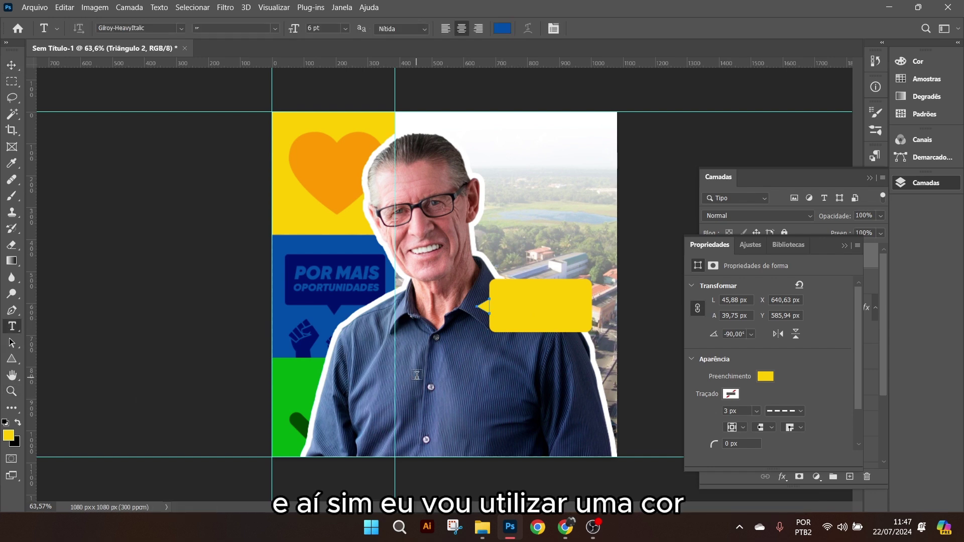
click(437, 376)
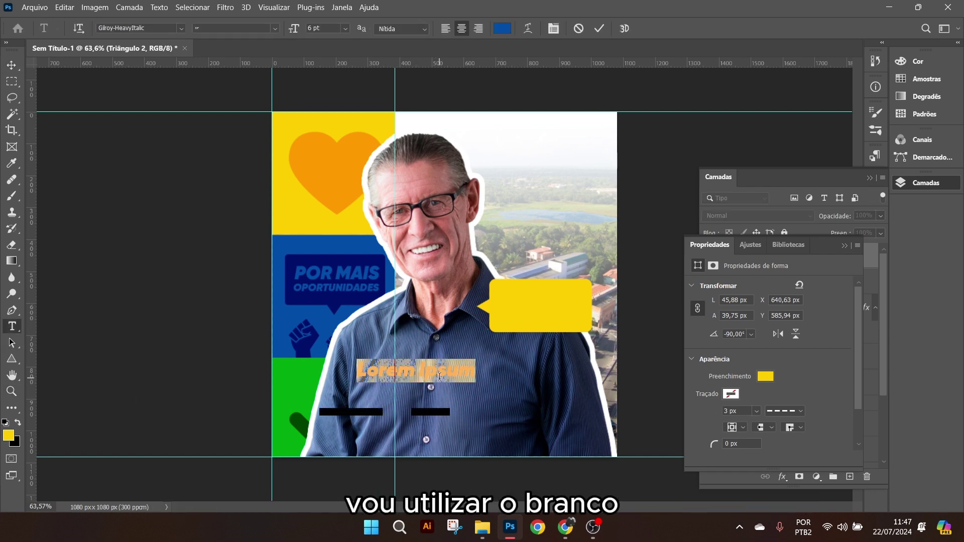
text(aV)
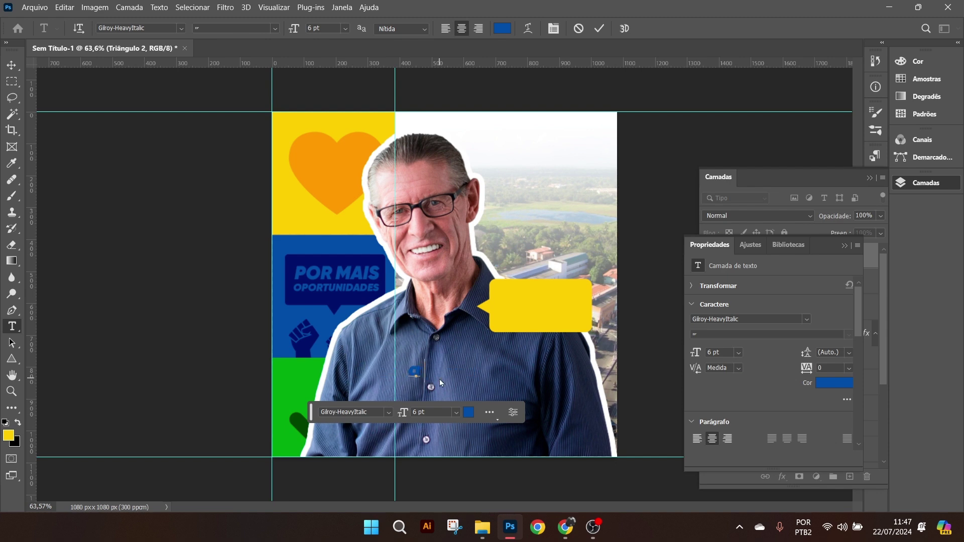
key(BackSpace)
key(BackSpace)
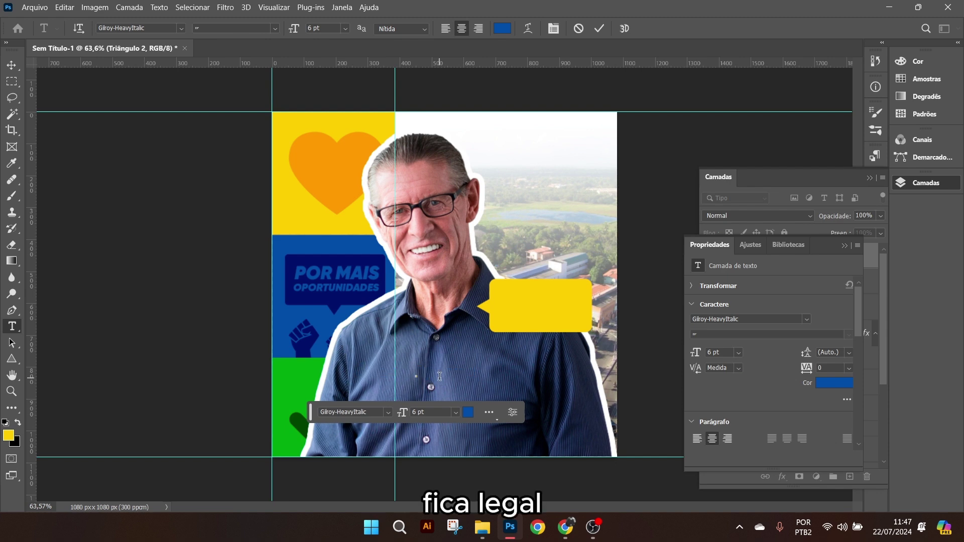
text(Av)
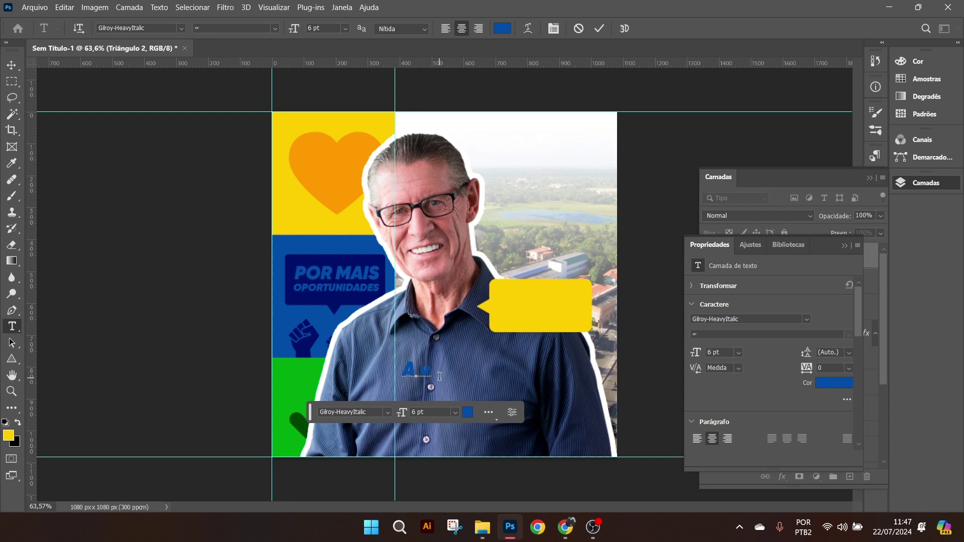
text(it)
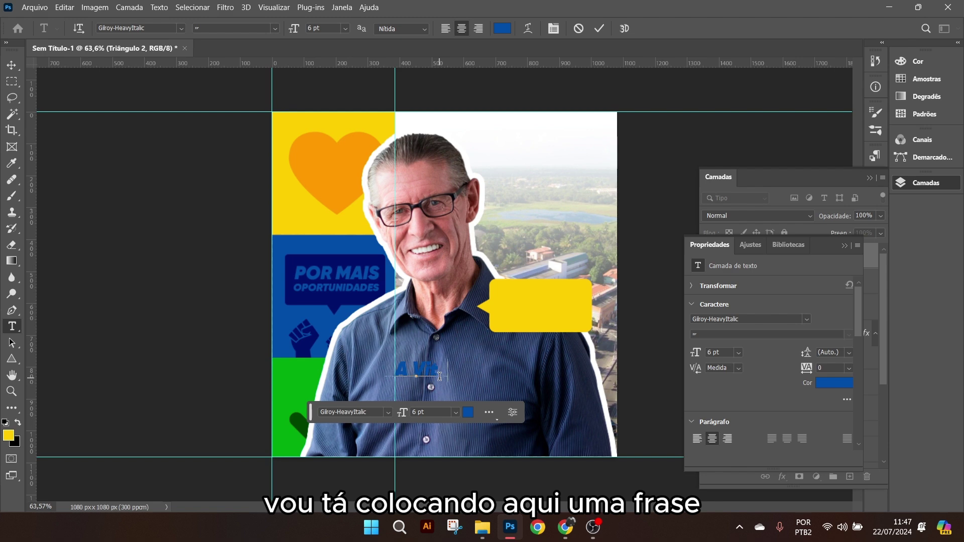
text(ória é)
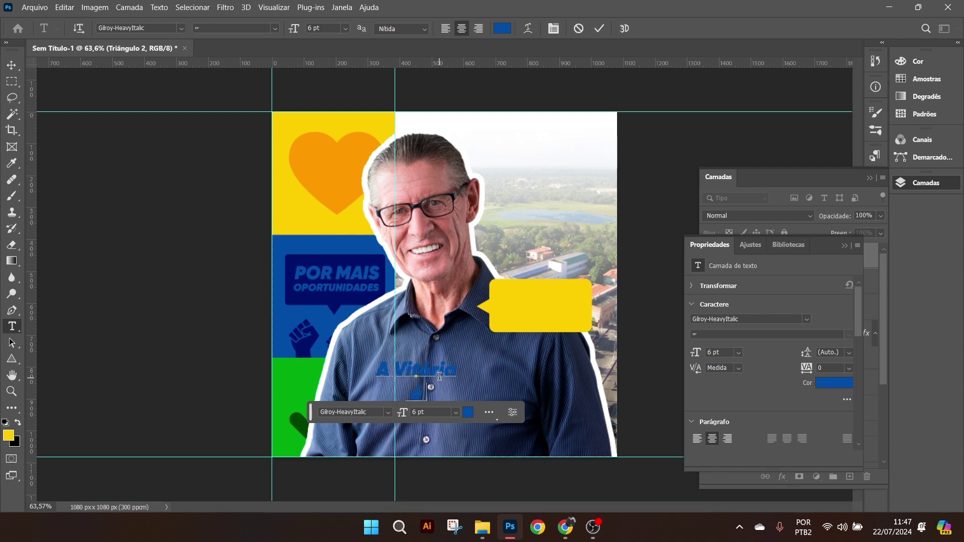
text( logo a)
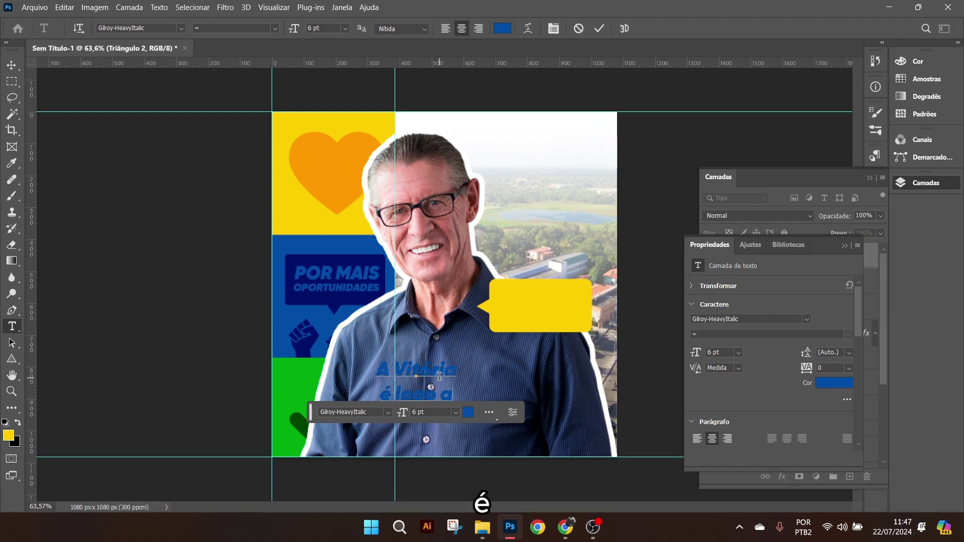
text(li)
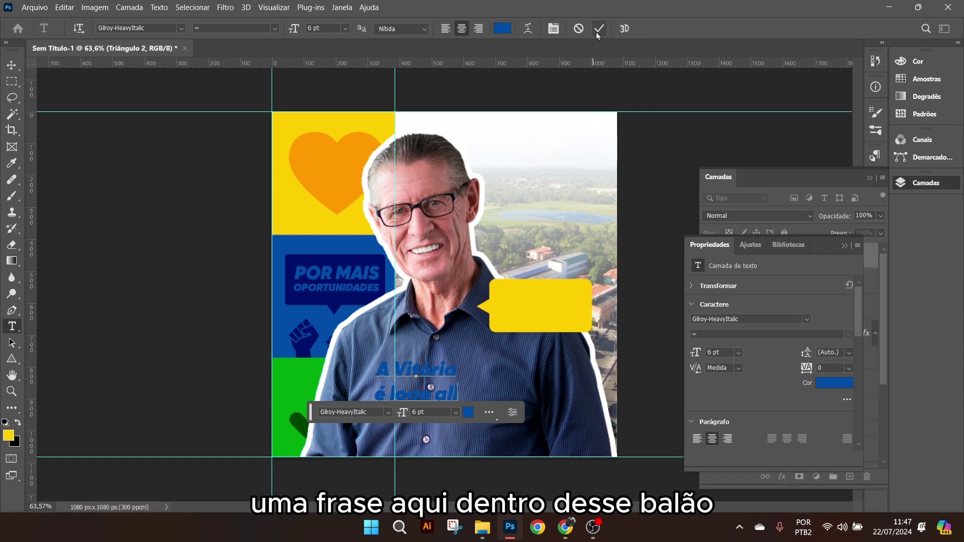
click(599, 30)
key(v)
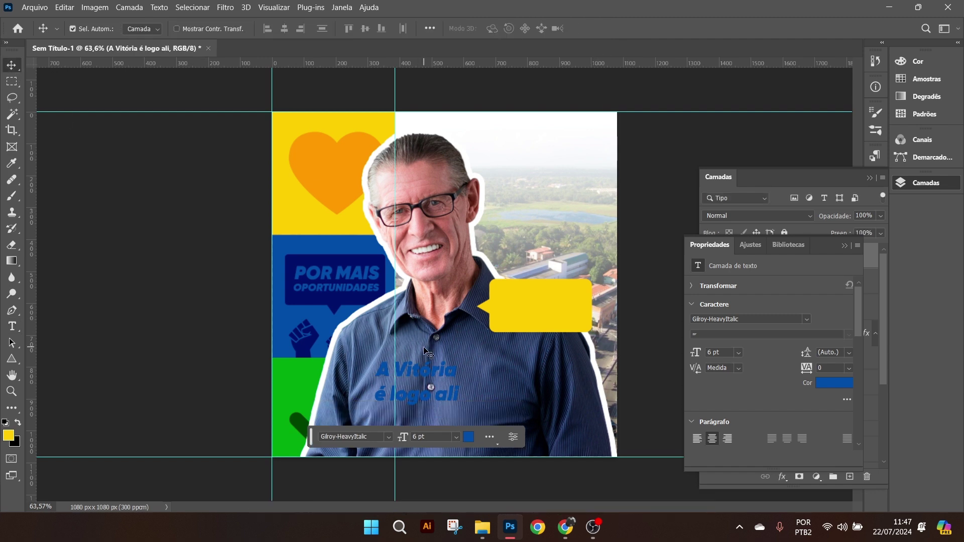
- Move the slogan text onto the yellow speech bubble and scale it to 92.33%, centred at about X 840.5, Y 609.4 px
drag(436, 371, 559, 308)
key(ctrl+t)
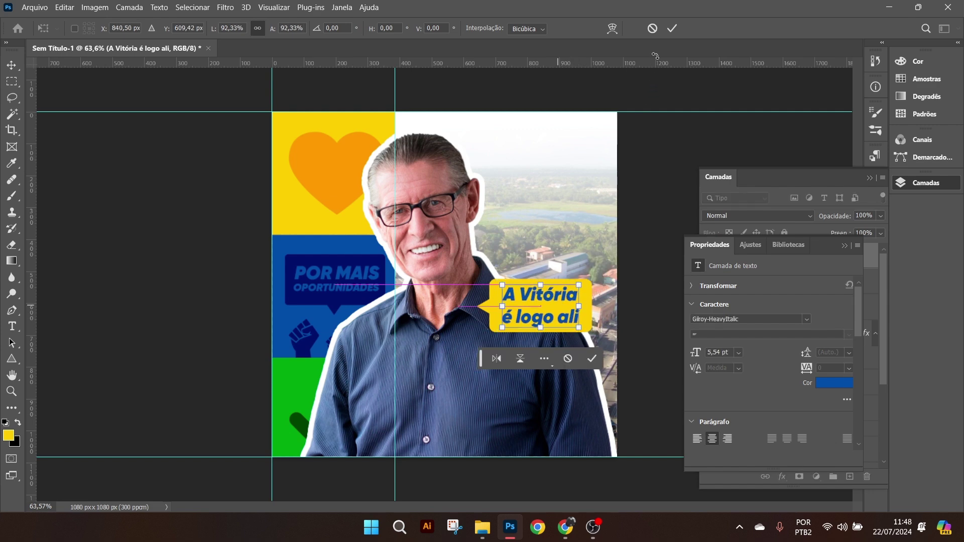
click(672, 28)
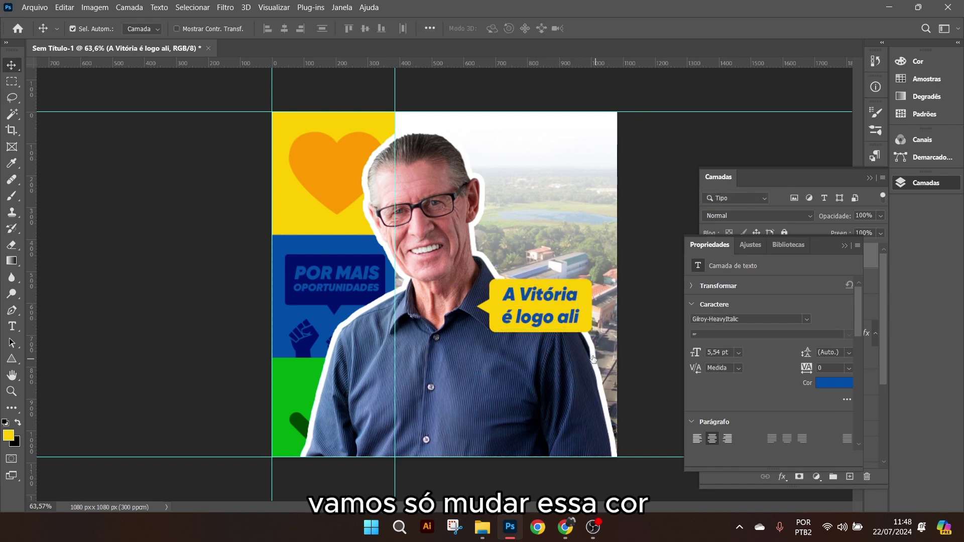
- Change the slogan text colour in the yellow speech bubble to white (ffffff)
click(593, 358)
click(540, 115)
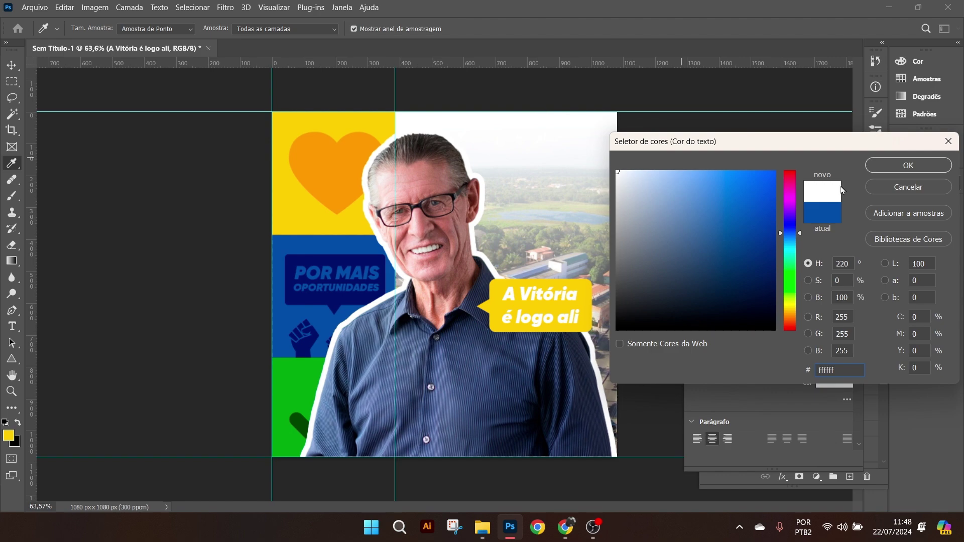
click(908, 165)
scroll(612, 318, up, 2)
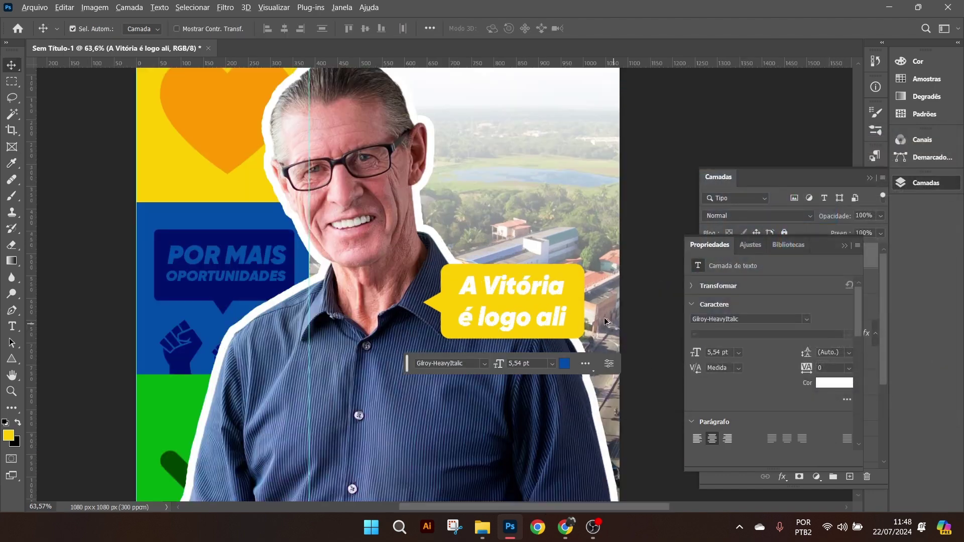
scroll(581, 302, up, 3)
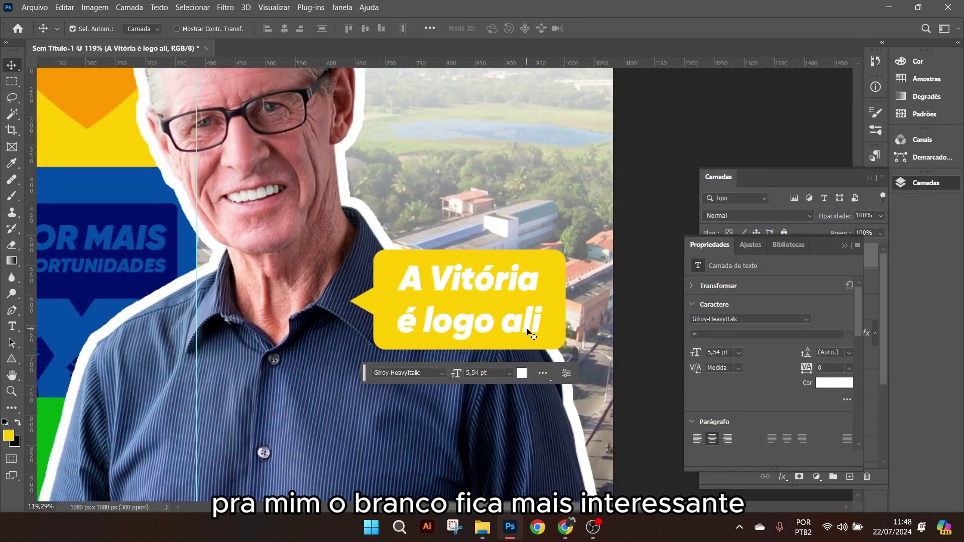
scroll(507, 306, down, 2)
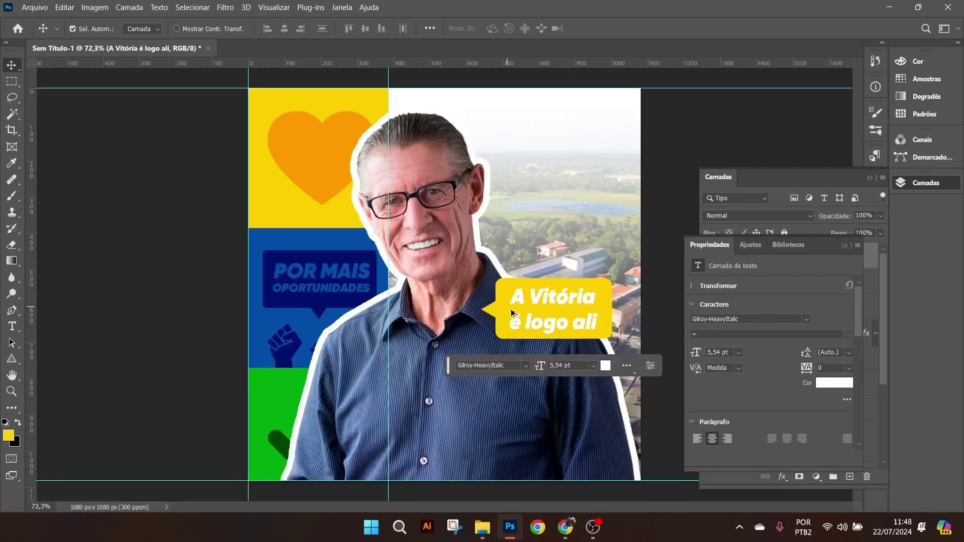
drag(545, 299, 546, 300)
scroll(548, 303, down, 2)
scroll(548, 304, up, 2)
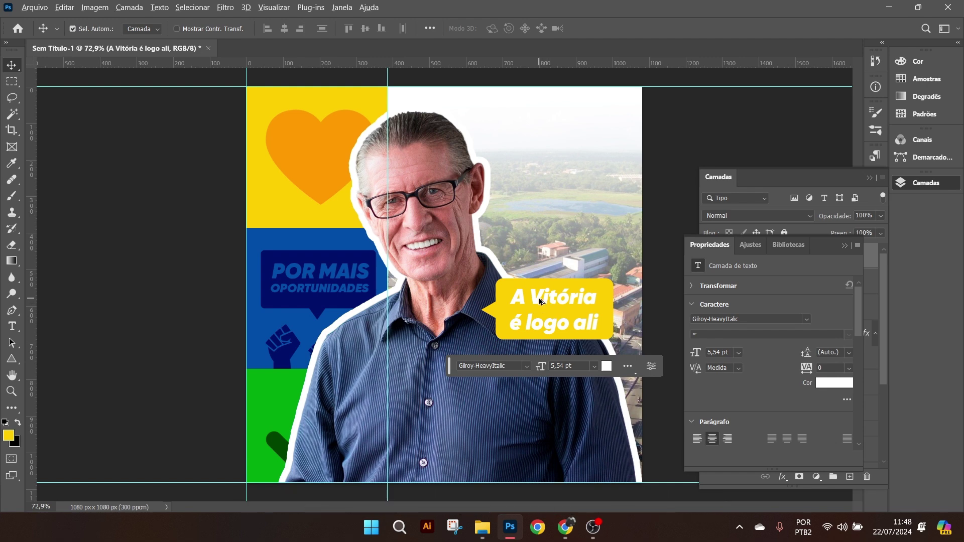
- Duplicate the slogan text into the sky above the bubble and recolour the copy with the blue square's colour, 234ea4
drag(538, 297, 535, 126)
click(604, 184)
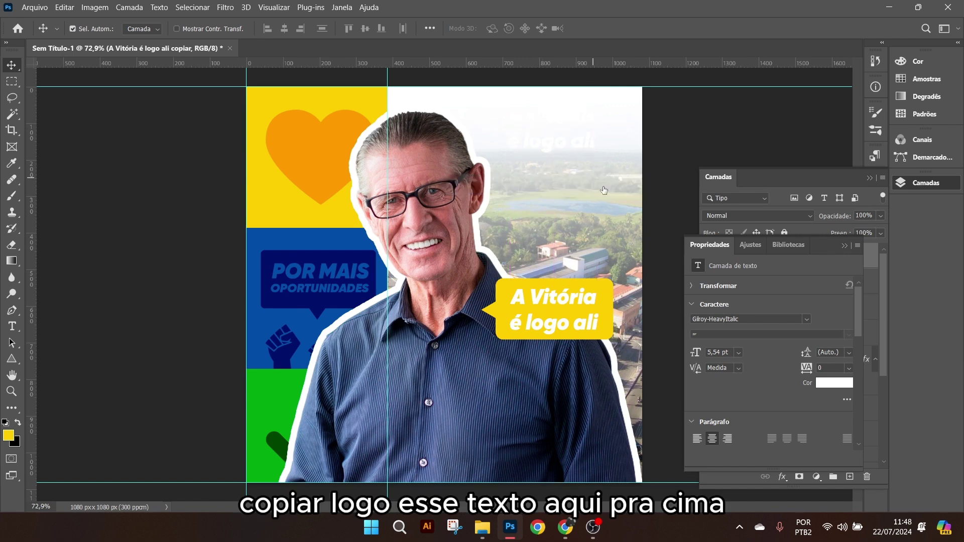
click(606, 282)
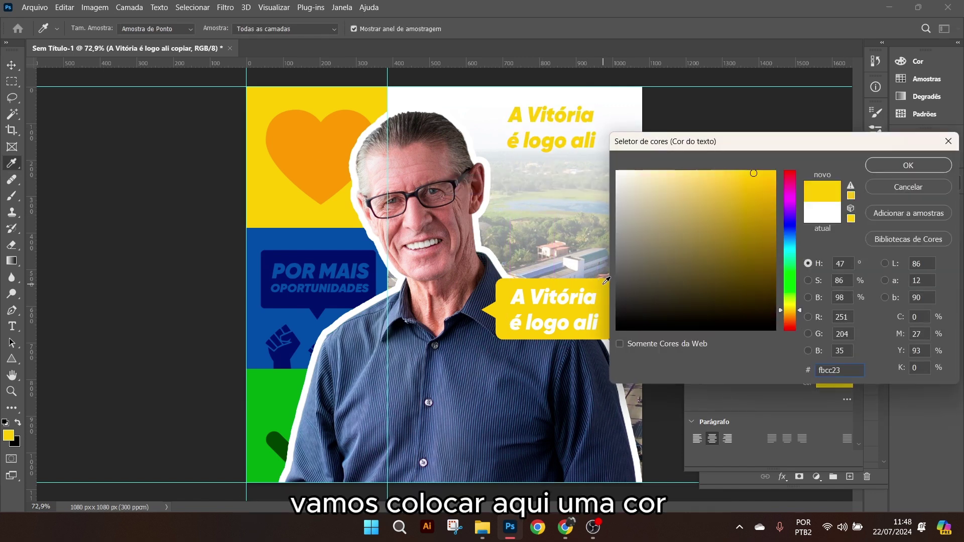
click(319, 248)
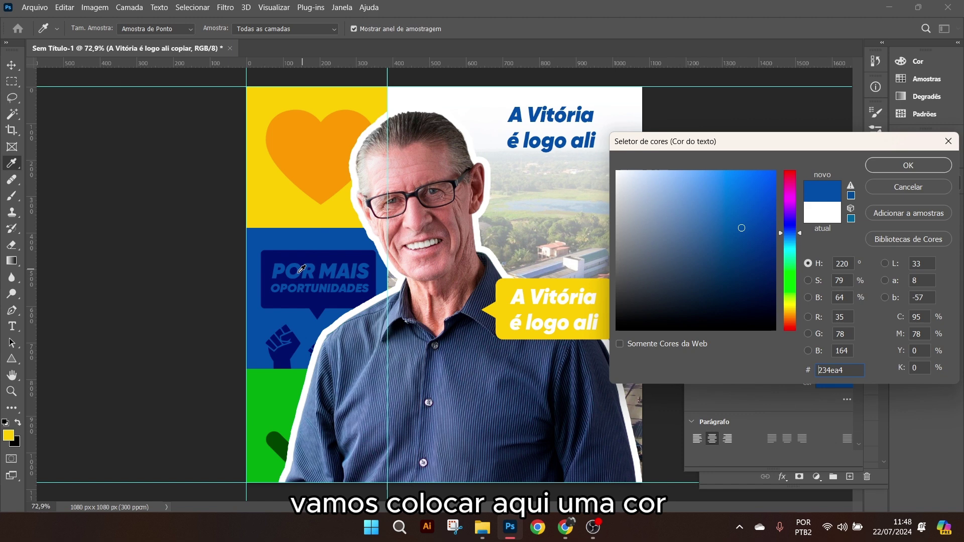
click(274, 255)
click(295, 229)
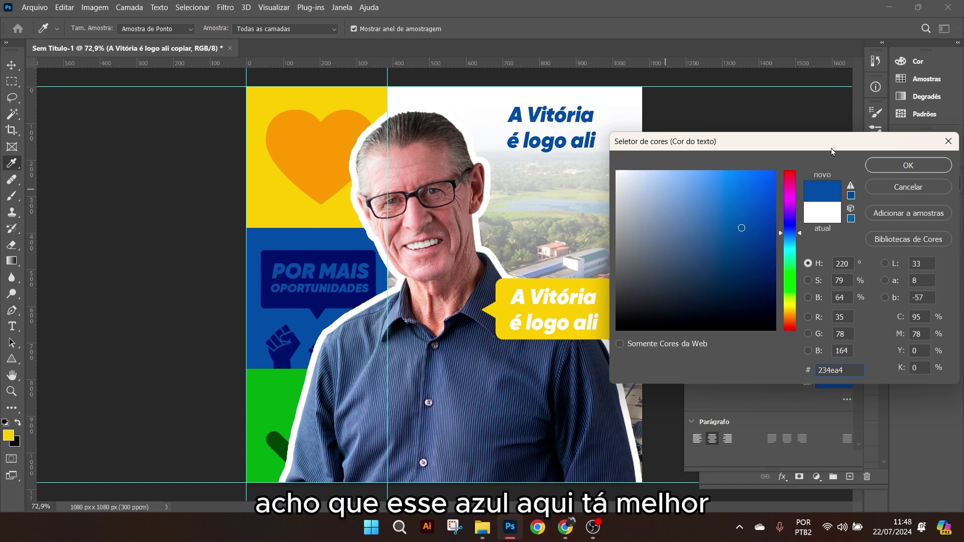
click(893, 162)
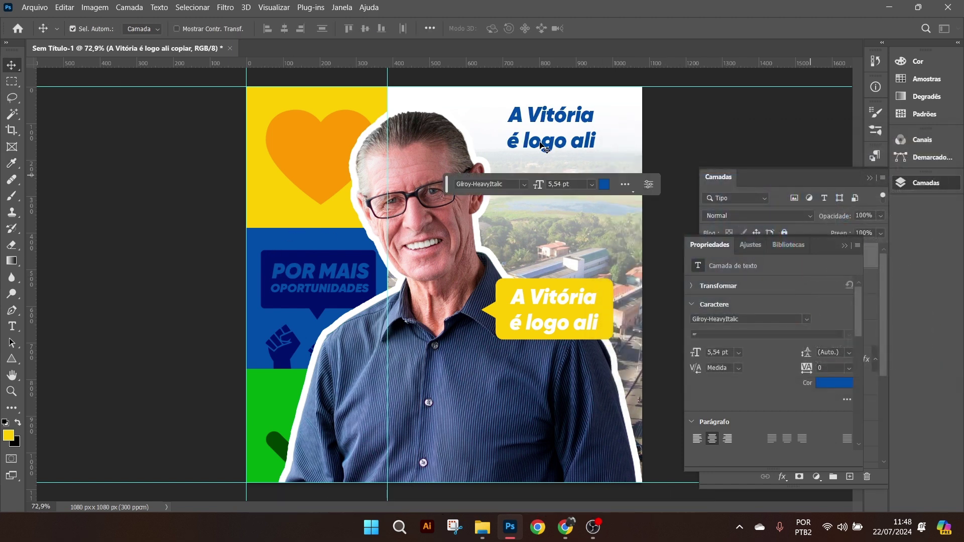
- Replace the duplicated slogan's text with a trial first name for the candidate
click(547, 121)
double_click(546, 119)
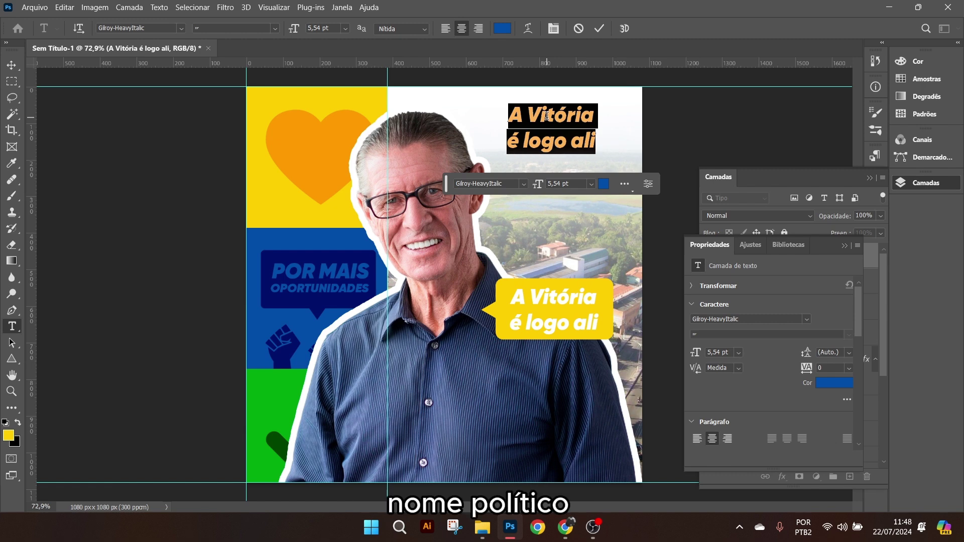
text(Mar)
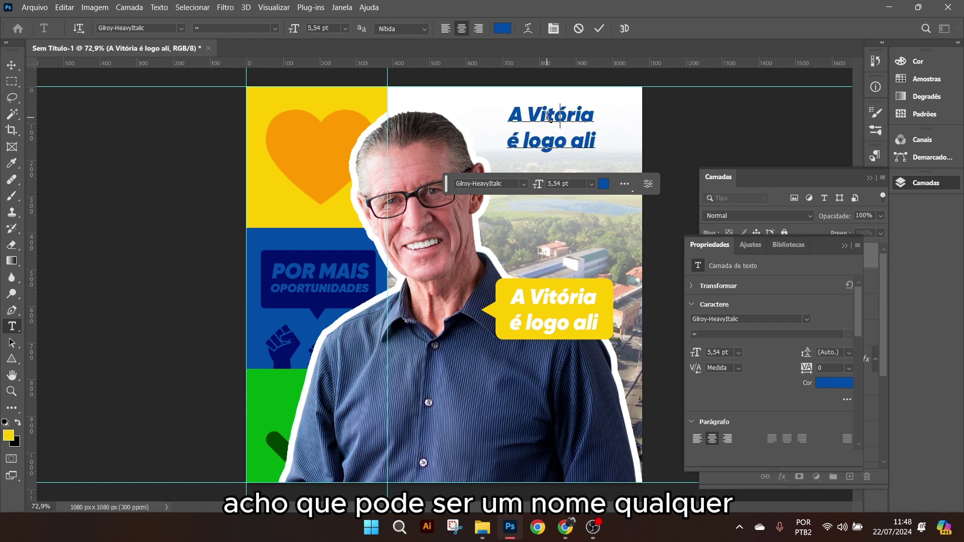
text(c)
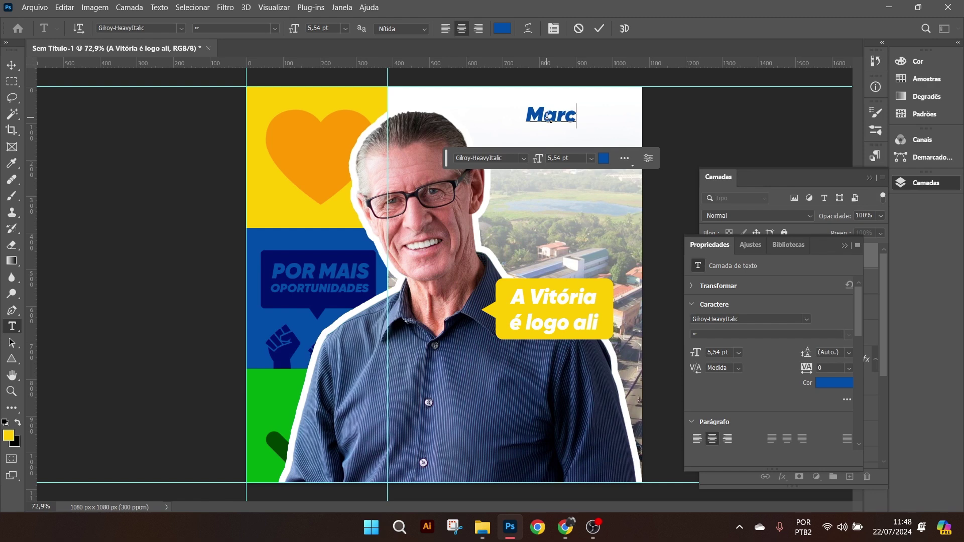
key(BackSpace)
key(BackSpace)
key(BackSpace)
key(BackSpace)
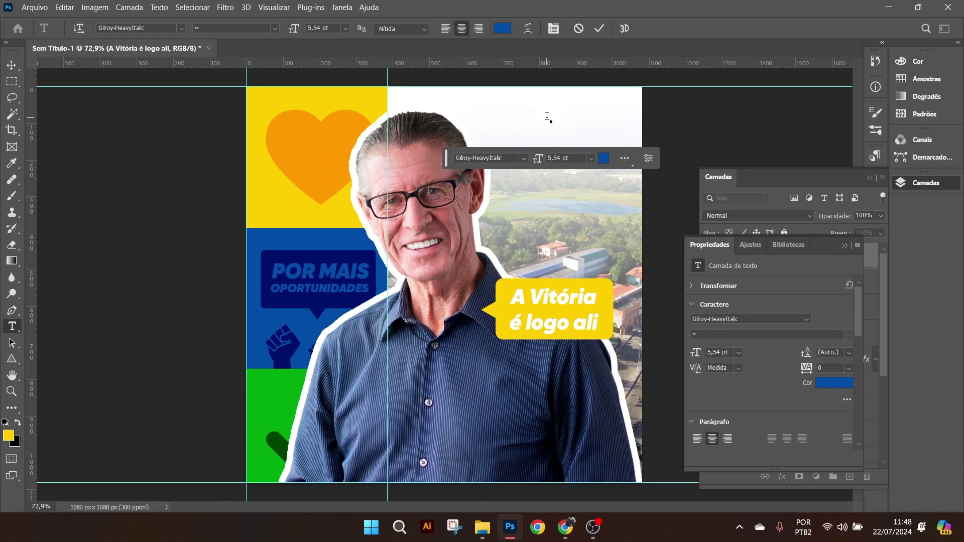
text(Anto)
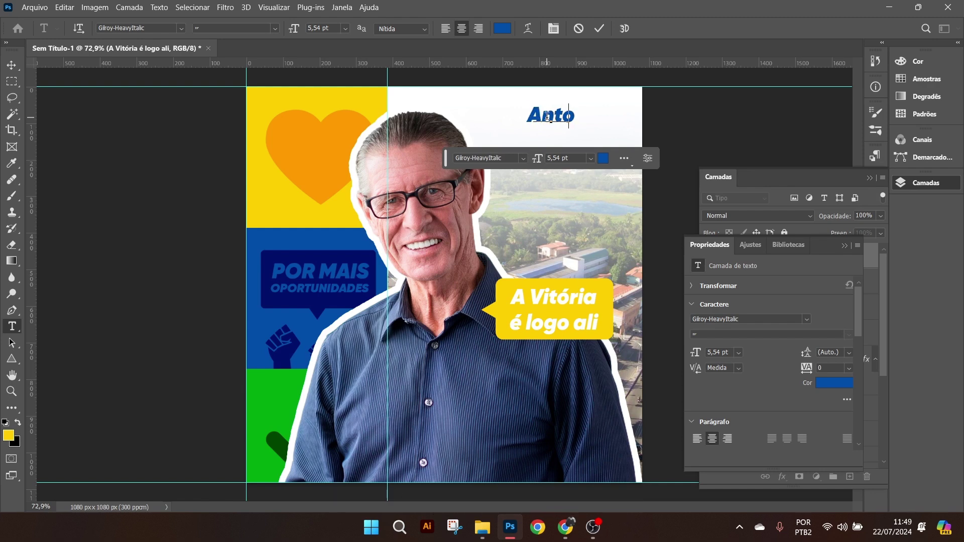
key(BackSpace)
text(ônio)
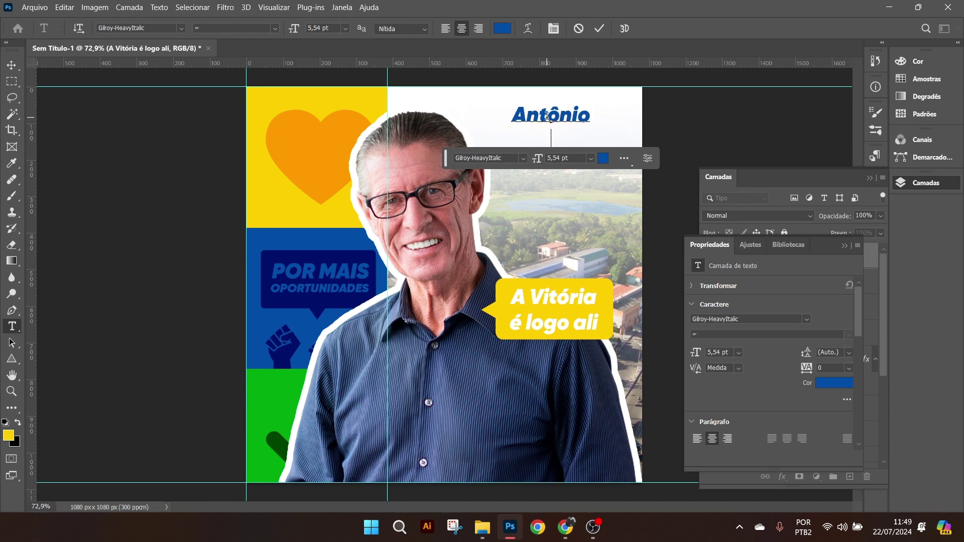
key(Return)
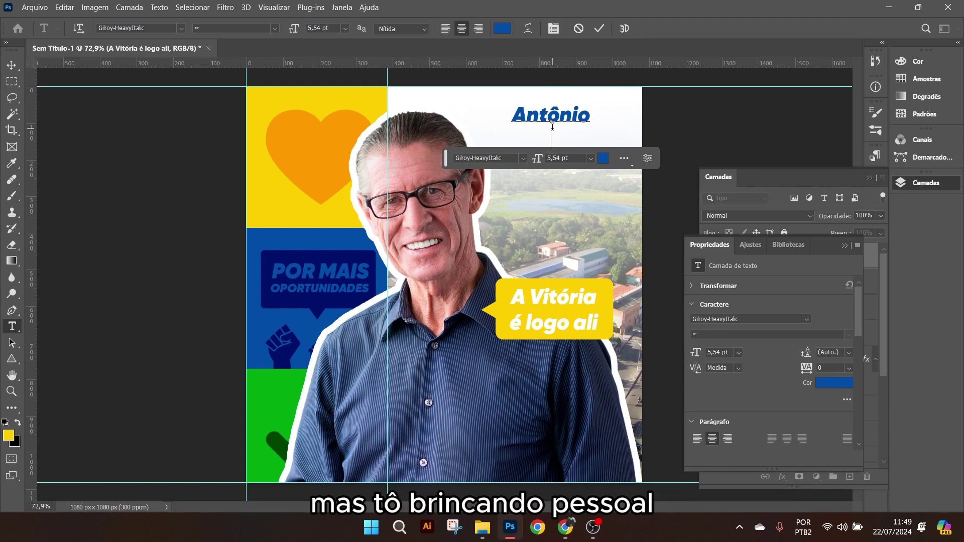
- Replace the text in the sky with the candidate's first and second names on two separate lines
drag(593, 115, 506, 103)
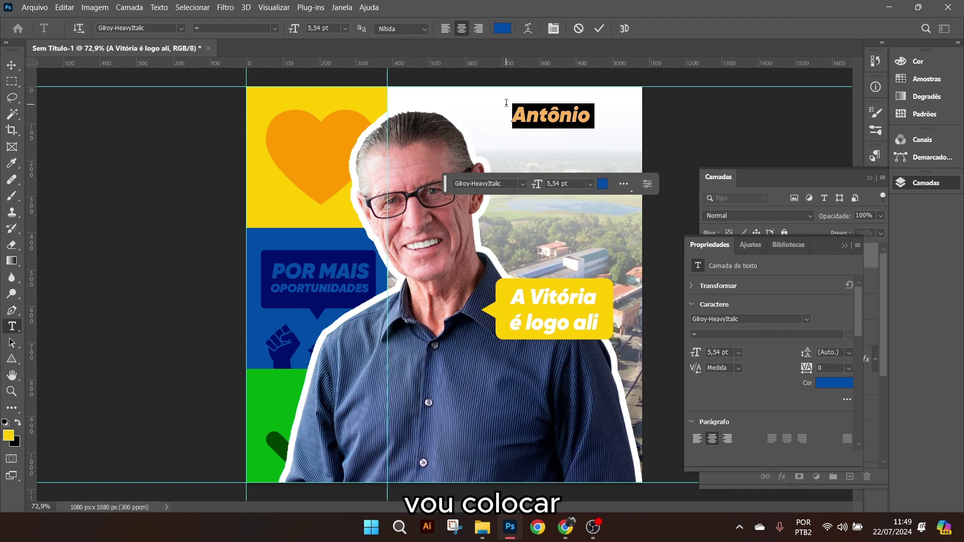
text(Pedr)
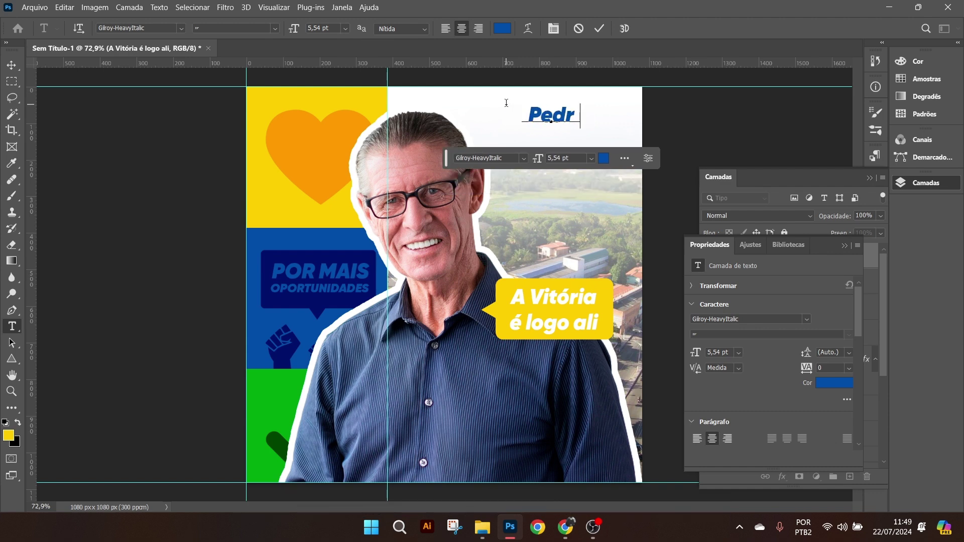
text(o)
key(Return)
text(Gustavo)
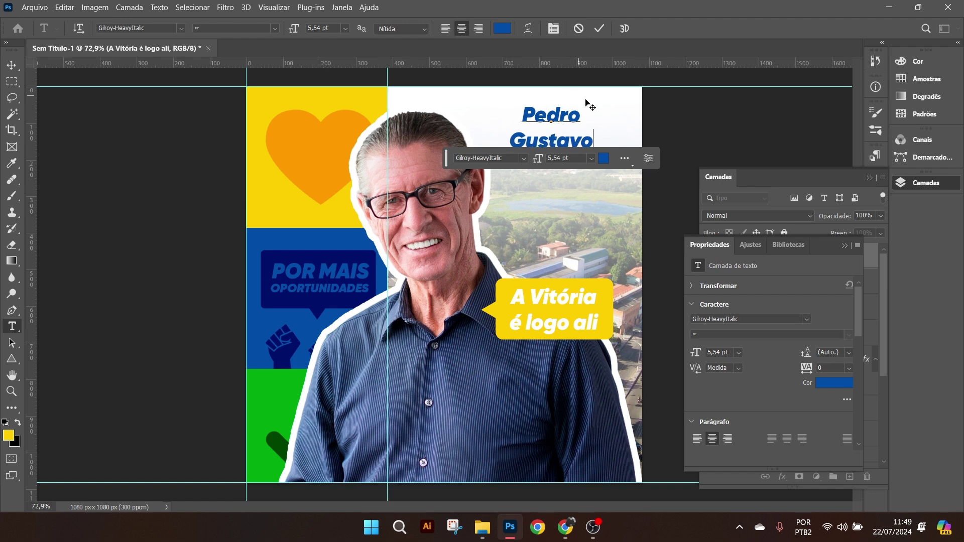
click(599, 28)
key(v)
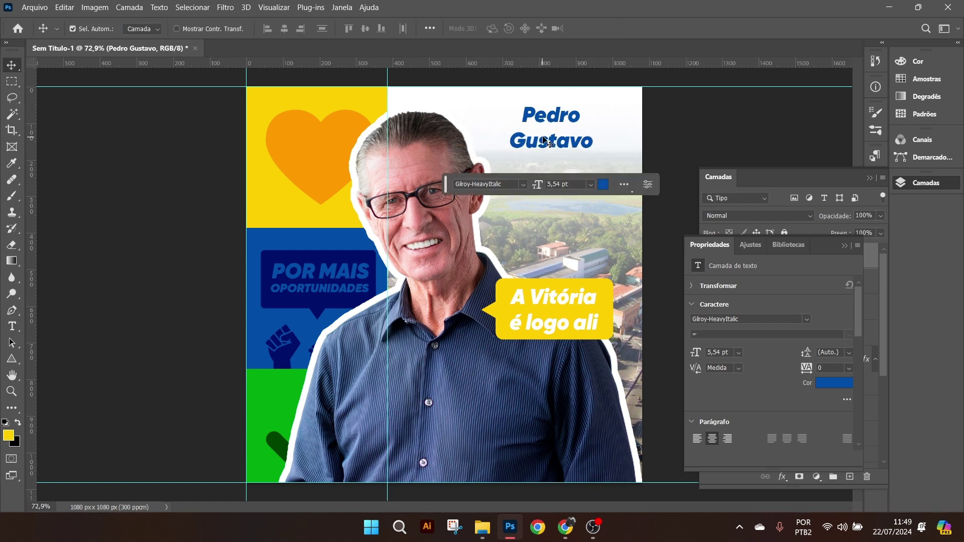
- Remove the second name and its line break from the blue name text, keeping only the first name
double_click(542, 137)
drag(507, 144, 613, 144)
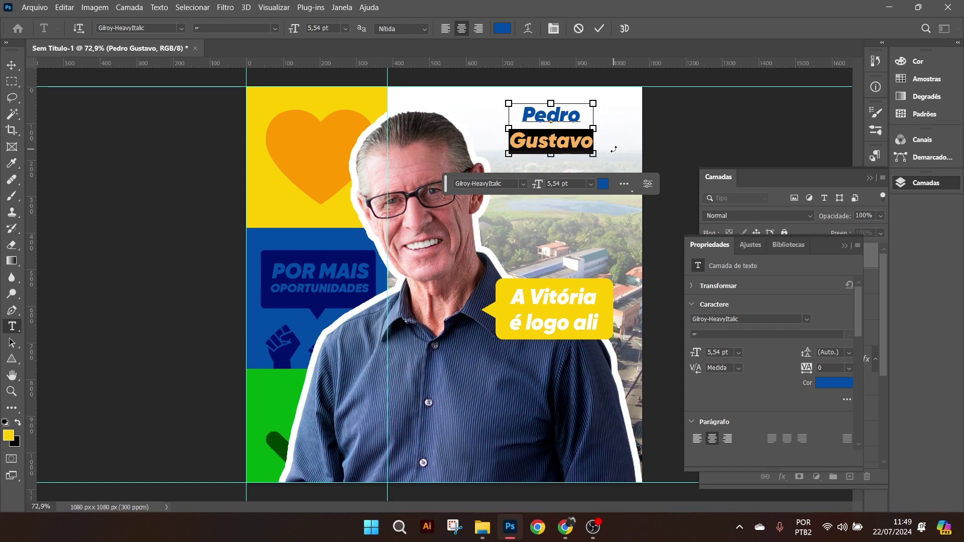
key(ctrl+x)
key(BackSpace)
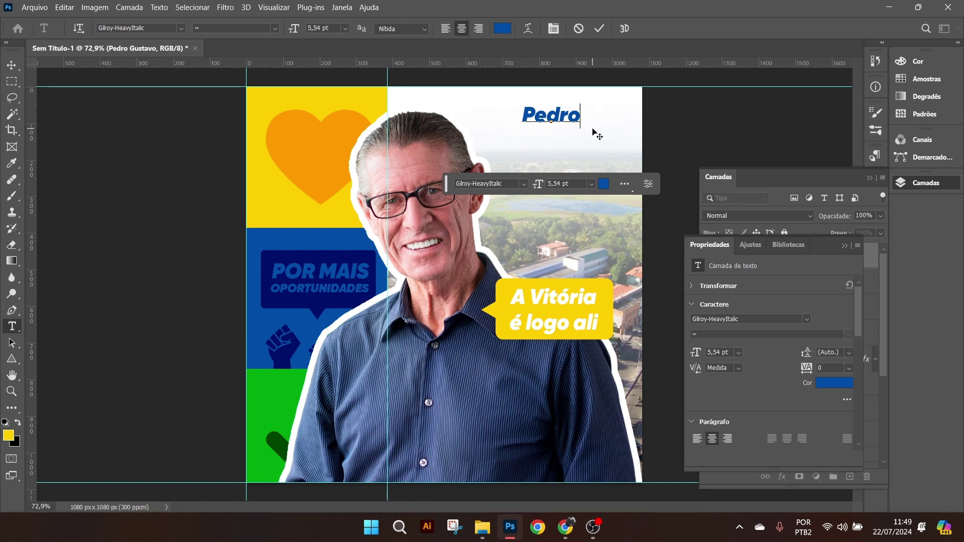
click(599, 28)
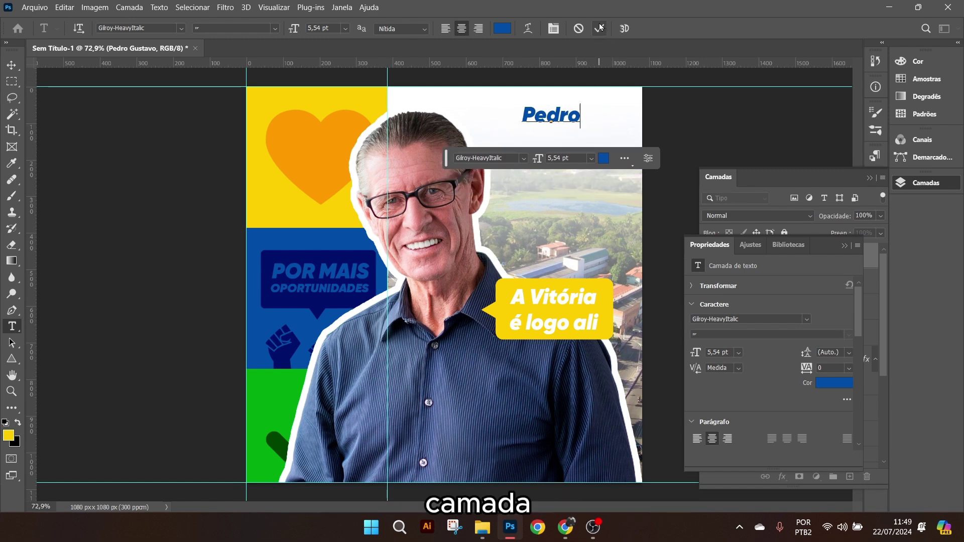
- Duplicate the first-name text just below itself and change the copy to the candidate's second name
key(v)
alt+drag(554, 117, 542, 152)
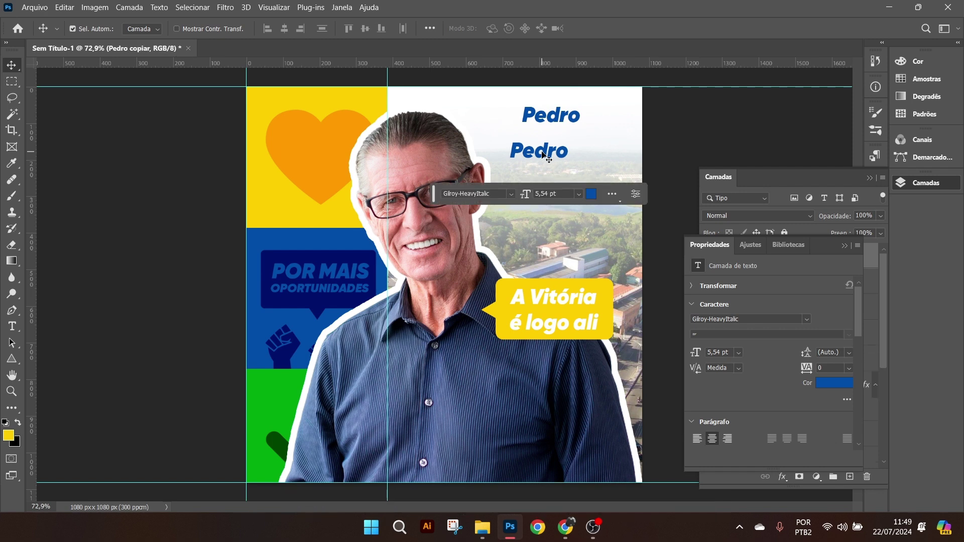
double_click(542, 151)
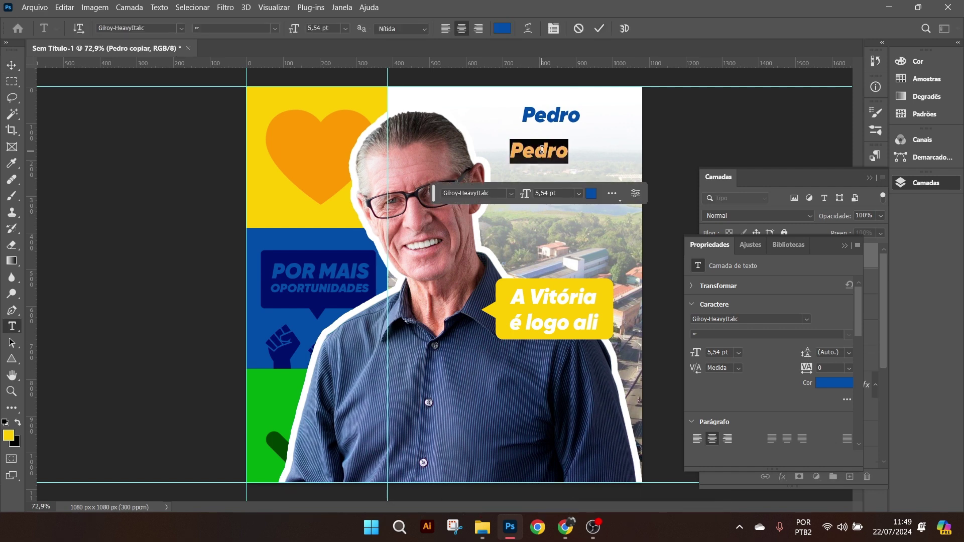
text(Gustavo)
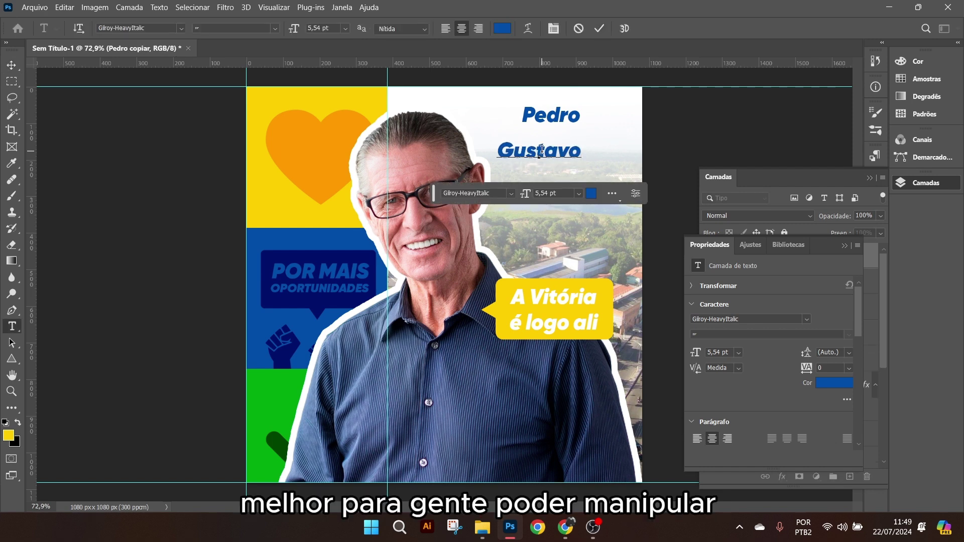
click(599, 28)
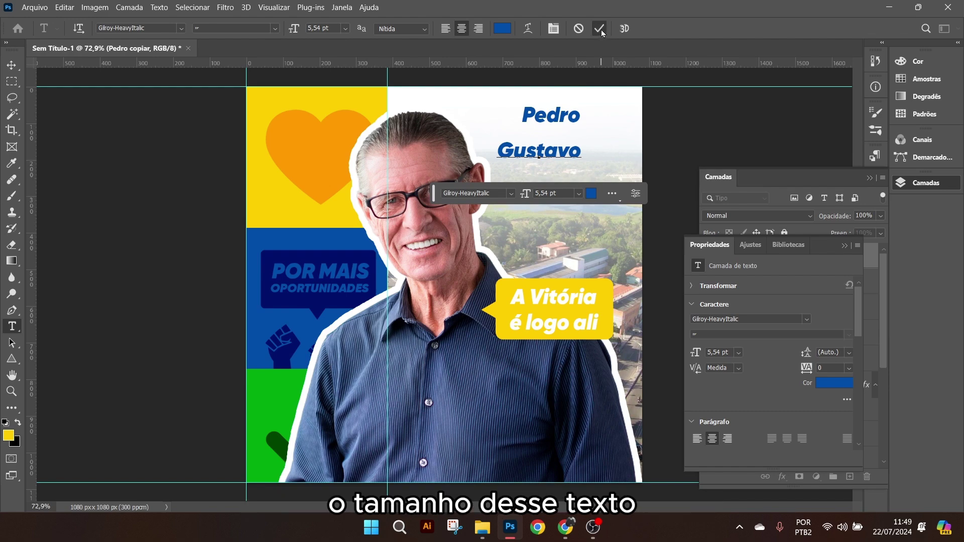
key(v)
- Collapse the open panels and enlarge the candidate's first-name text to 12.58 pt in the sky area
click(861, 209)
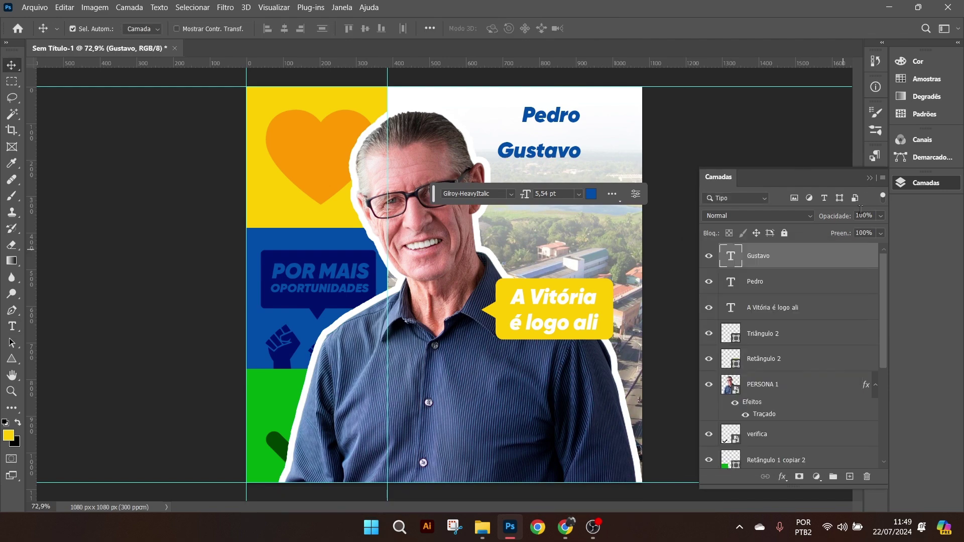
click(869, 179)
scroll(540, 181, up, 4)
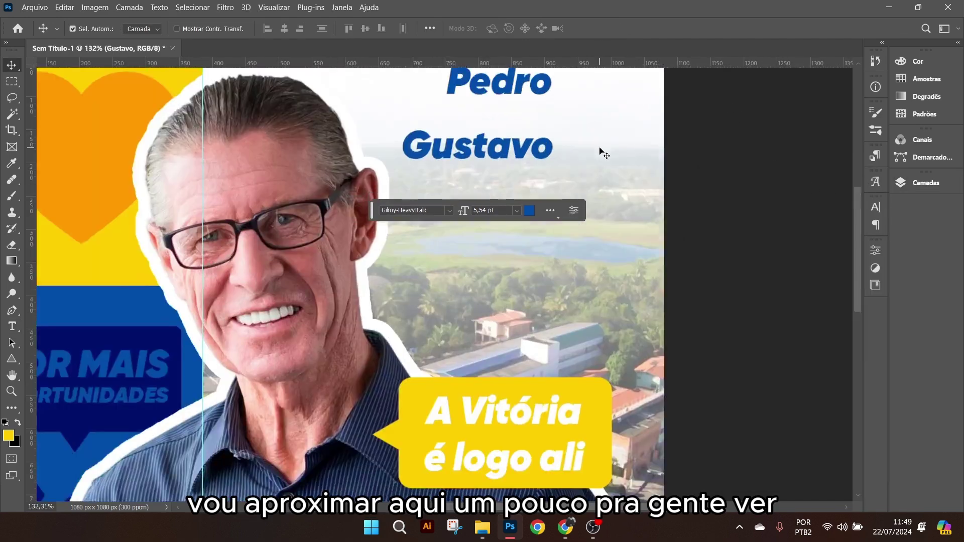
click(517, 214)
key(ctrl+t)
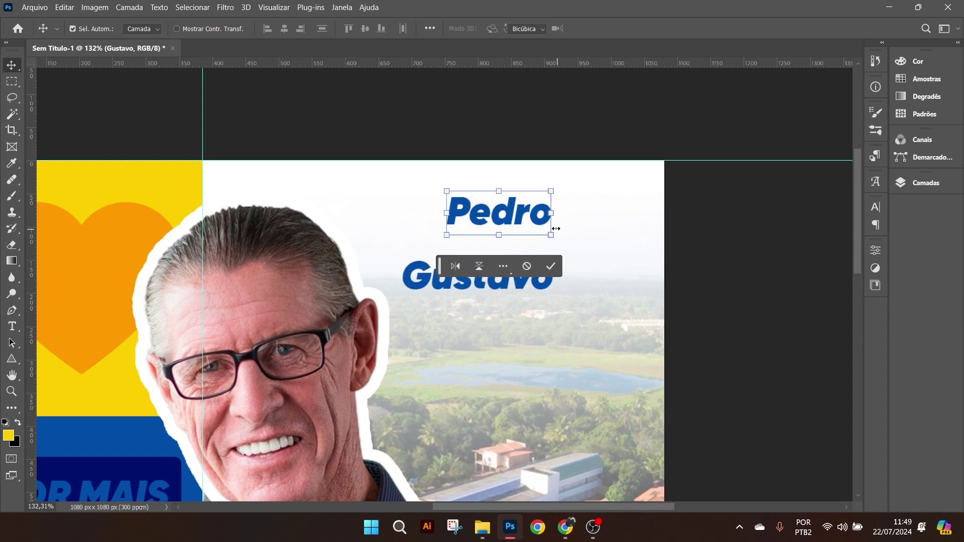
drag(552, 231, 495, 240)
key(Return)
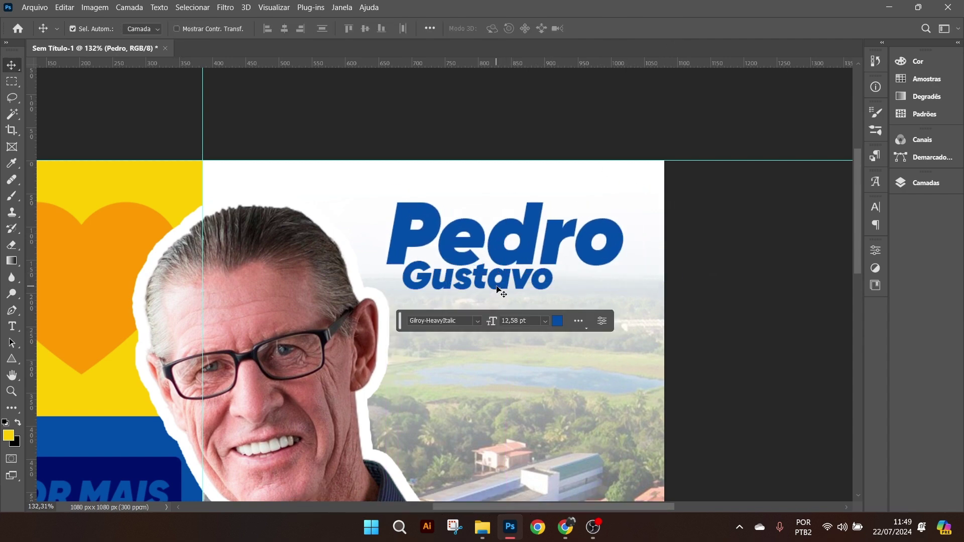
- Scale the second name to 138.98% below the first name and line up the left edges of both names
drag(500, 292, 502, 305)
key(ctrl+t)
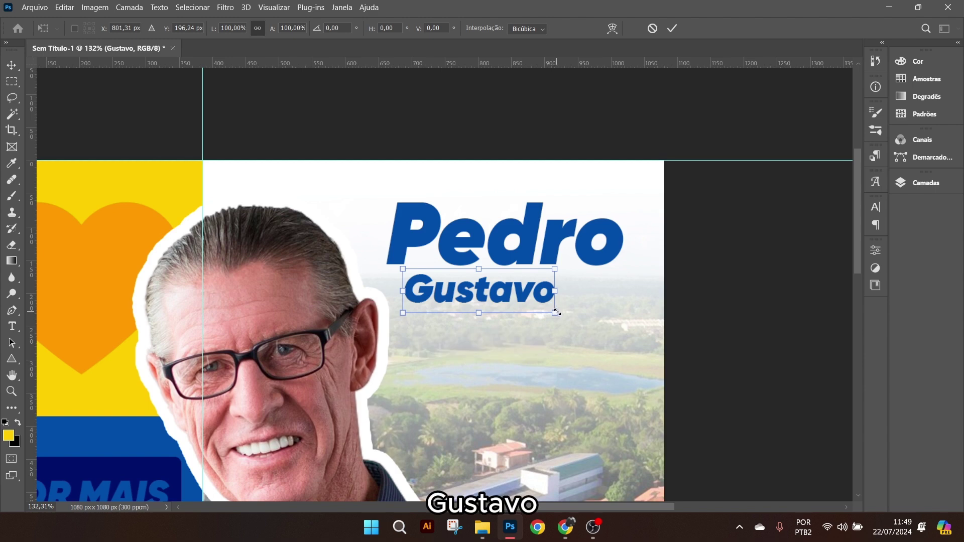
drag(555, 321, 615, 341)
click(671, 30)
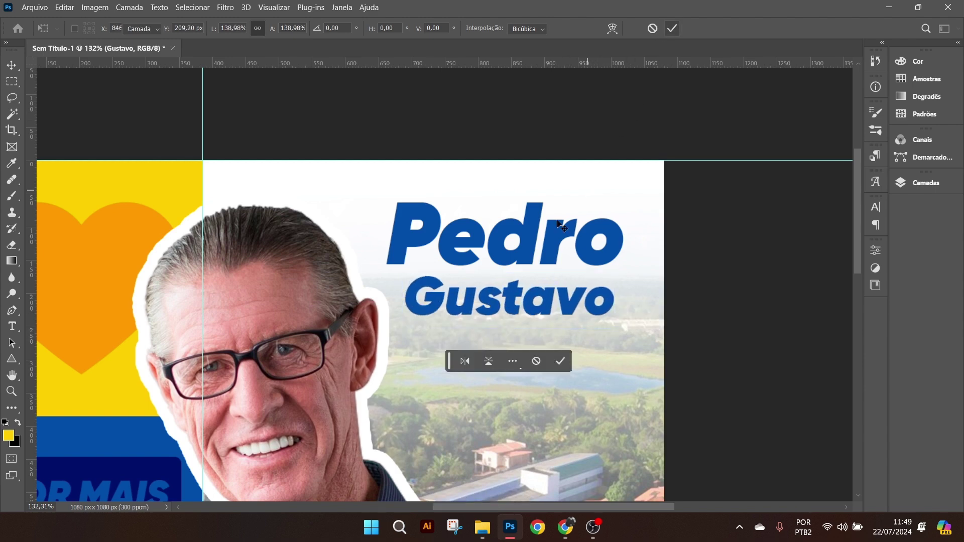
drag(535, 240, 545, 239)
drag(520, 295, 523, 296)
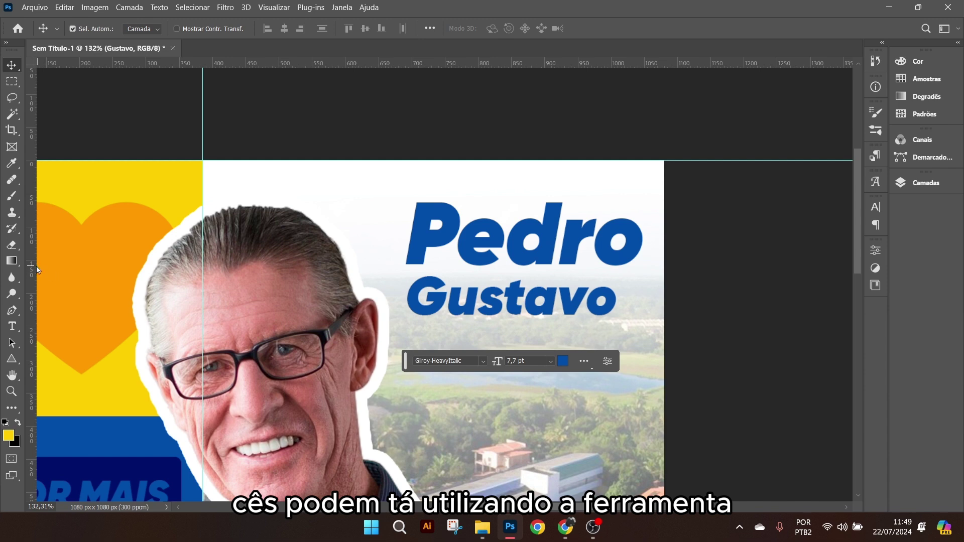
- Add two vertical guides, one at the left edge and one at the right edge of the first name
drag(37, 269, 405, 274)
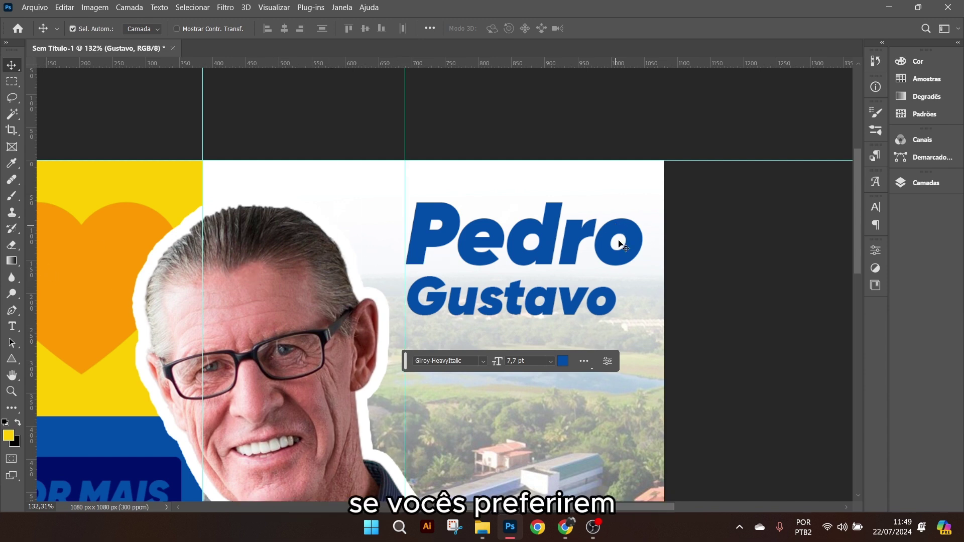
click(621, 245)
drag(33, 265, 642, 241)
- Enlarge the second name to 8.66 pt so it fills the width between the two guides beside the first name
click(584, 313)
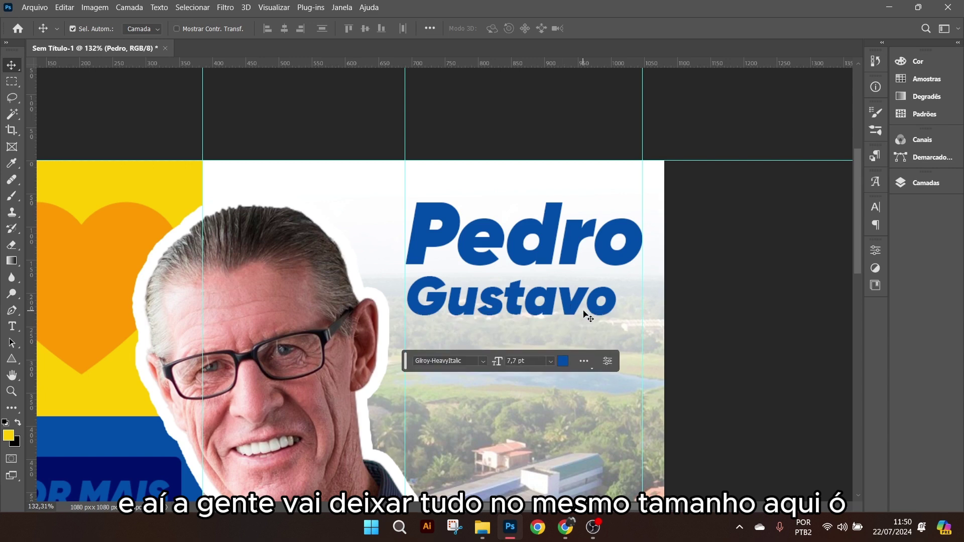
key(ctrl+t)
drag(618, 275, 646, 269)
drag(529, 302, 530, 307)
click(672, 28)
- Duplicate the second-name text just below itself and select the copy's text for editing
scroll(488, 273, down, 1)
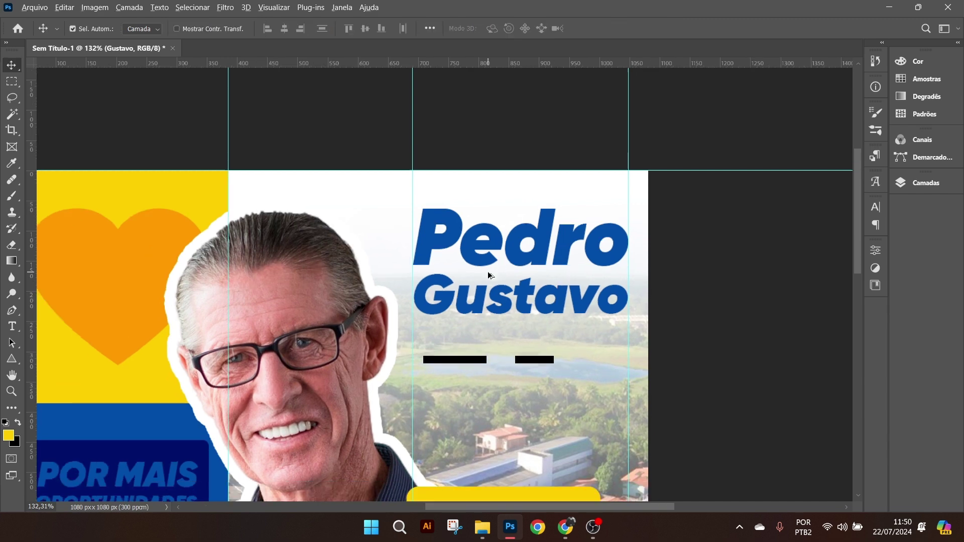
scroll(488, 275, down, 2)
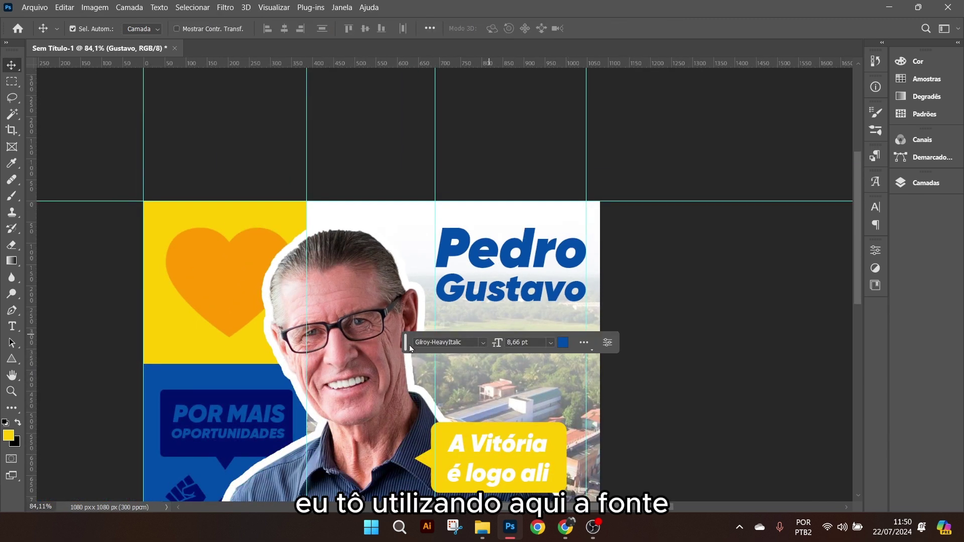
drag(409, 346, 464, 216)
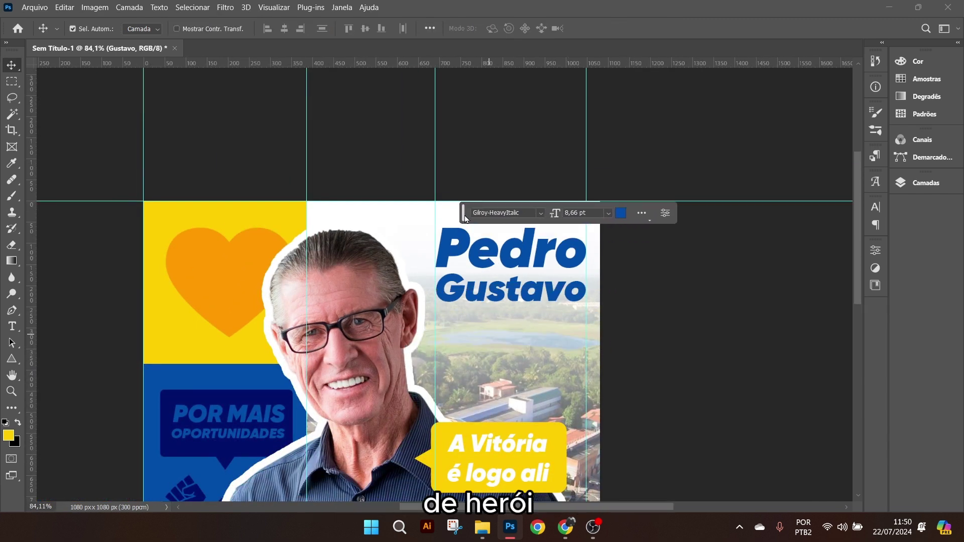
scroll(405, 238, down, 3)
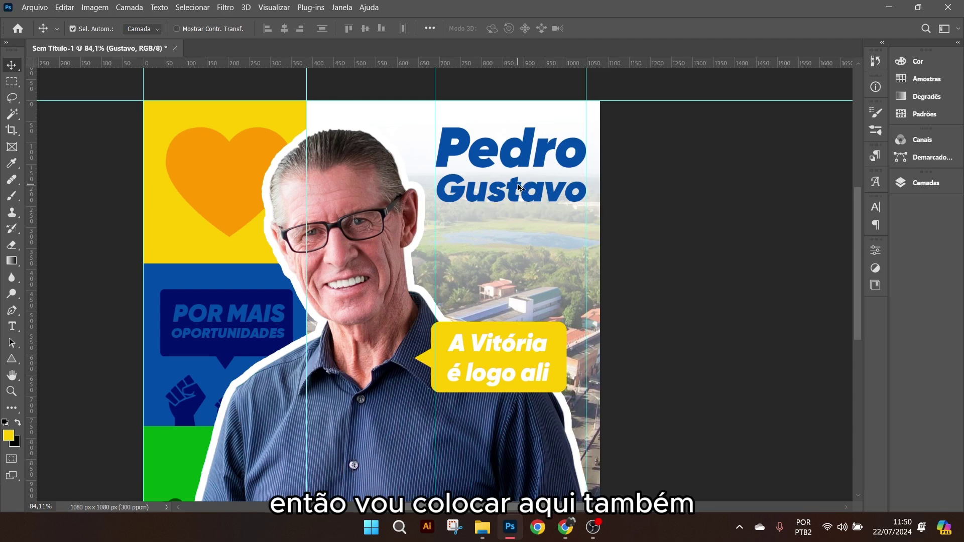
drag(520, 191, 517, 225)
double_click(518, 225)
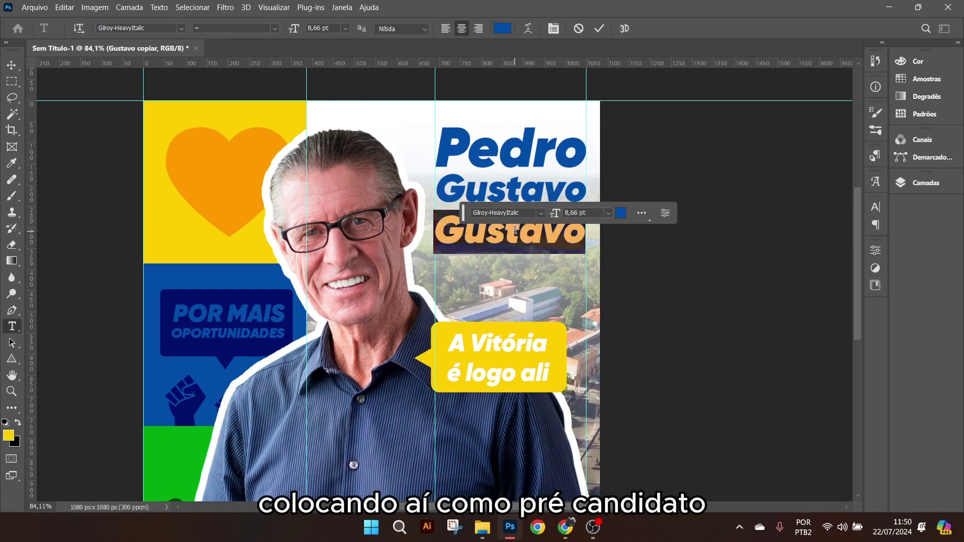
text(Pré)
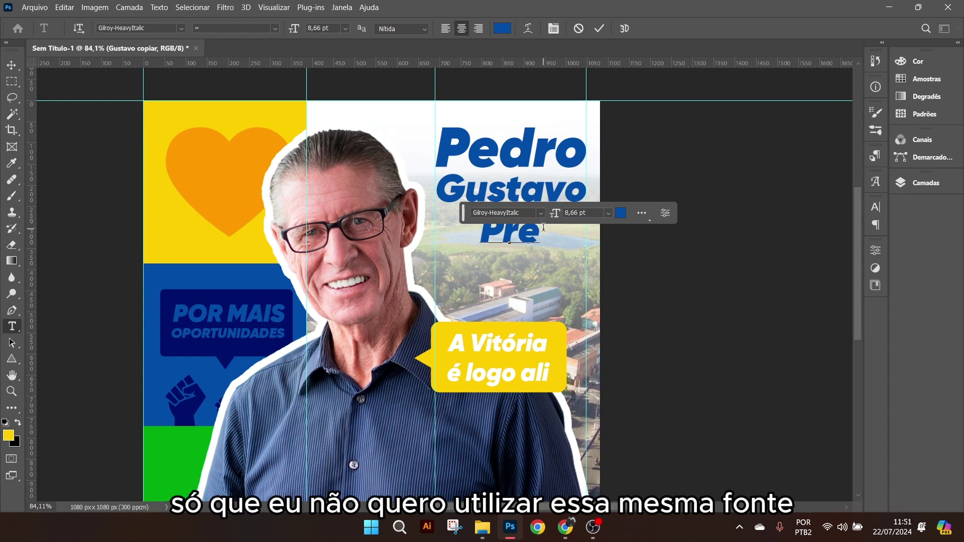
text(-Cand)
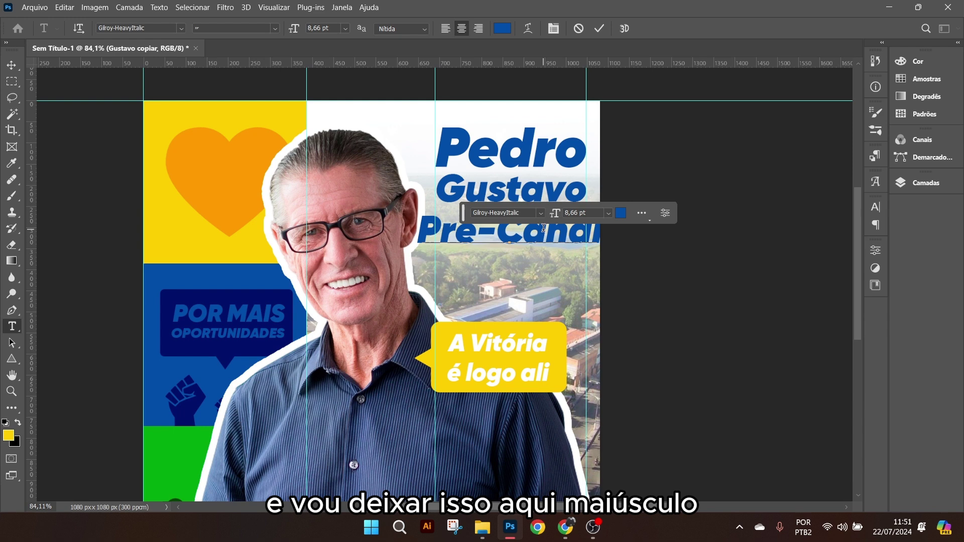
key(BackSpace)
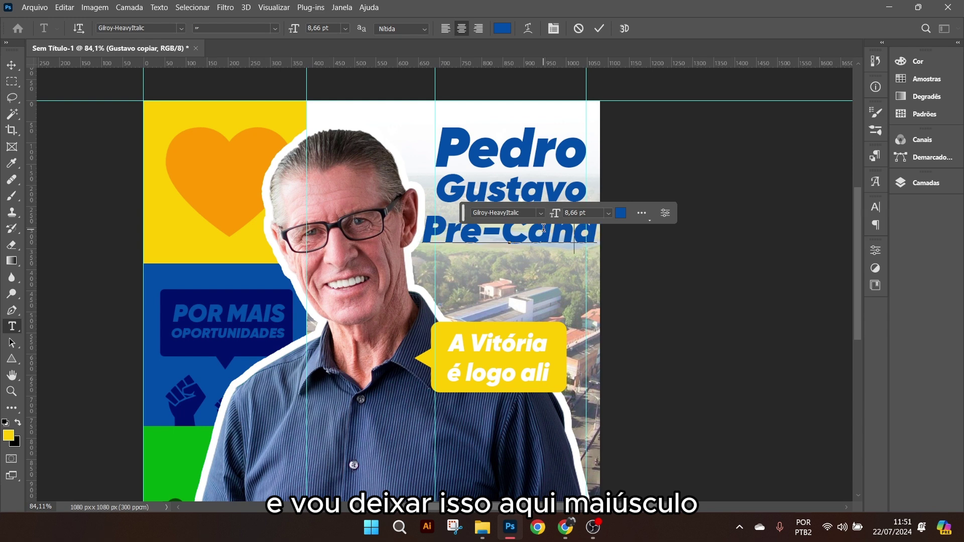
key(Left)
key(Left)
key(ctrl+a)
key(BackSpace)
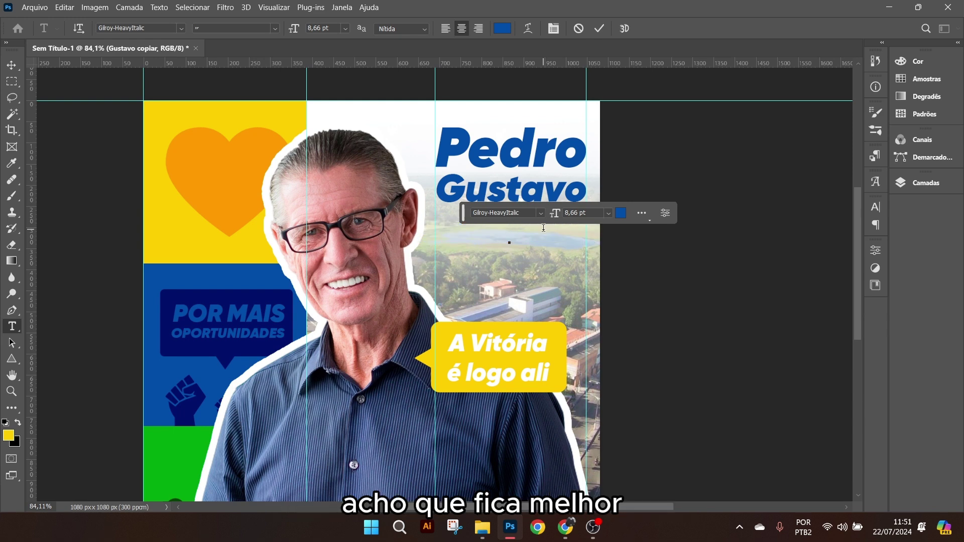
- Enter "PRÉ-CANDIDATO A VEREADOR DE EUXÉBIO" as the text of the line below the second name
text(PRE)
key(BackSpace)
text(É-CANDIDATO)
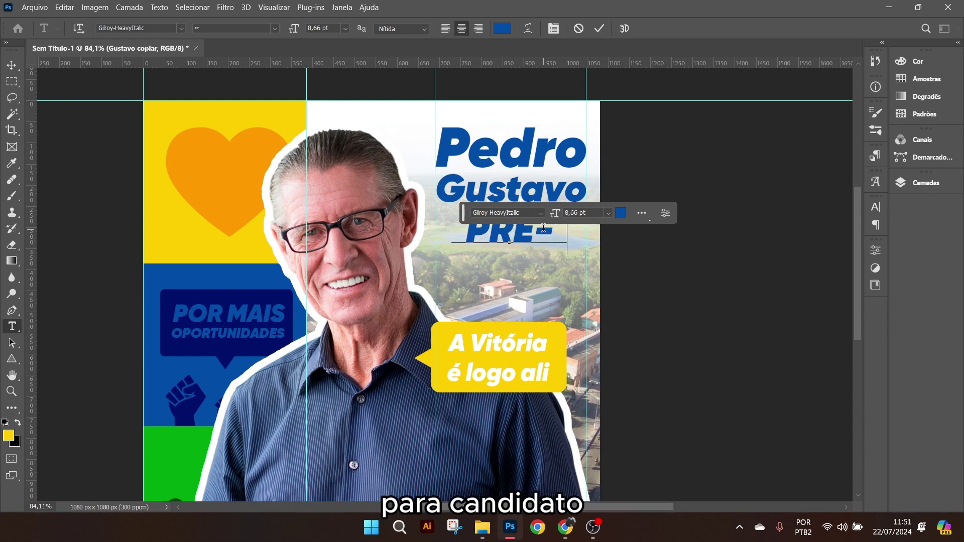
text( A)
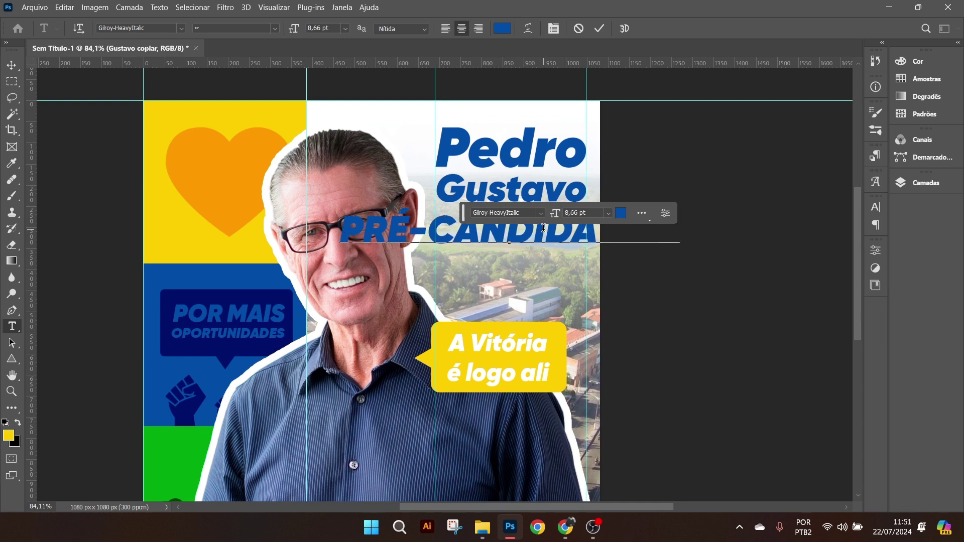
text(TO A VER)
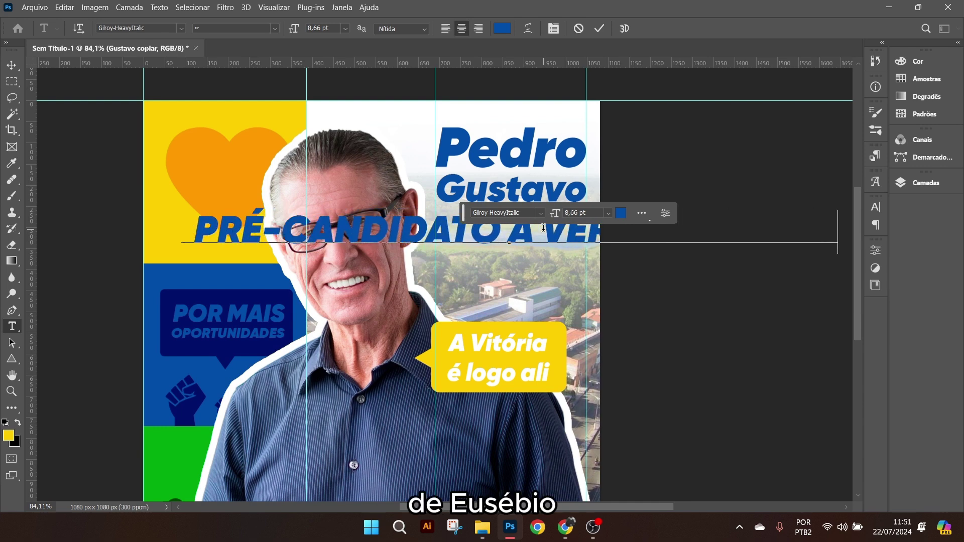
text(EADOR DE EUSÉBIO)
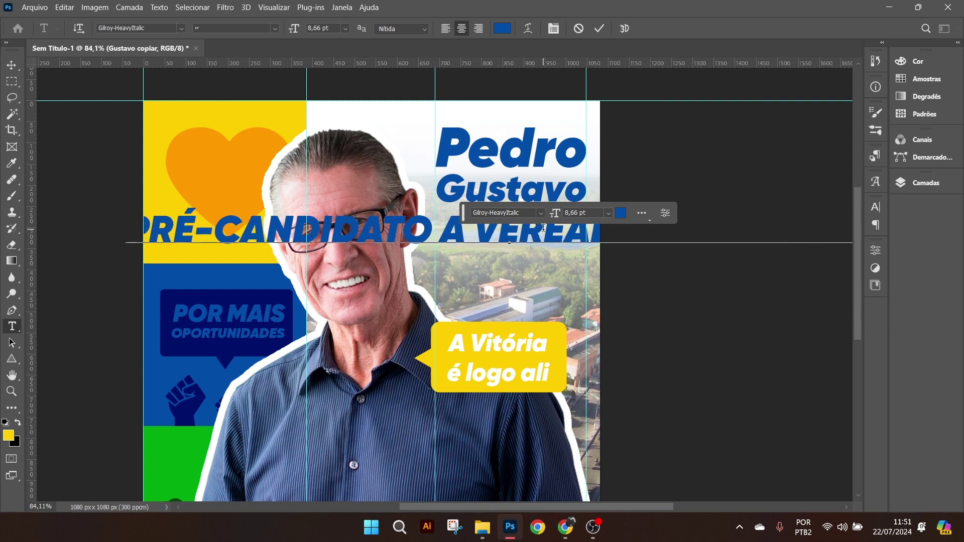
- Reduce the whole pre-candidate line to 6 pt and then to 3 pt
key(ctrl+a)
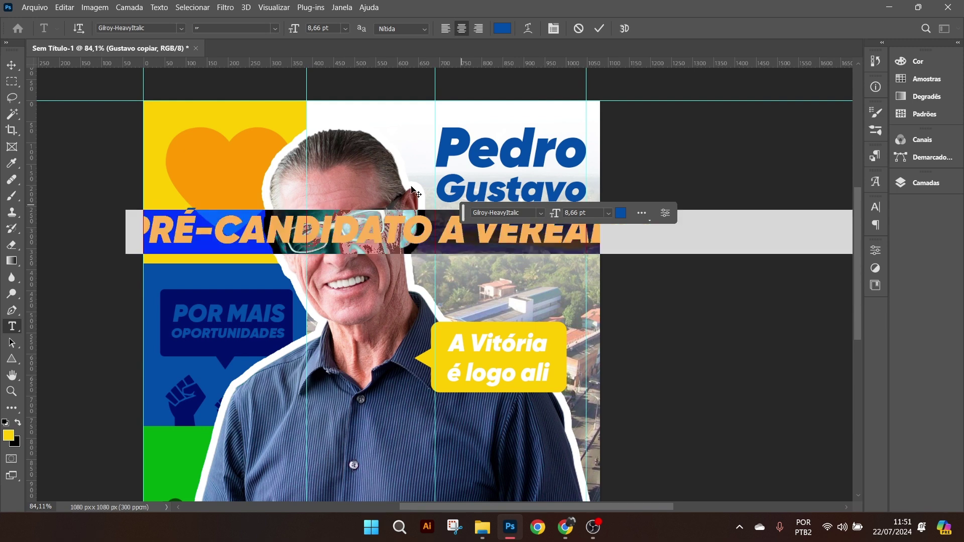
click(606, 217)
click(577, 236)
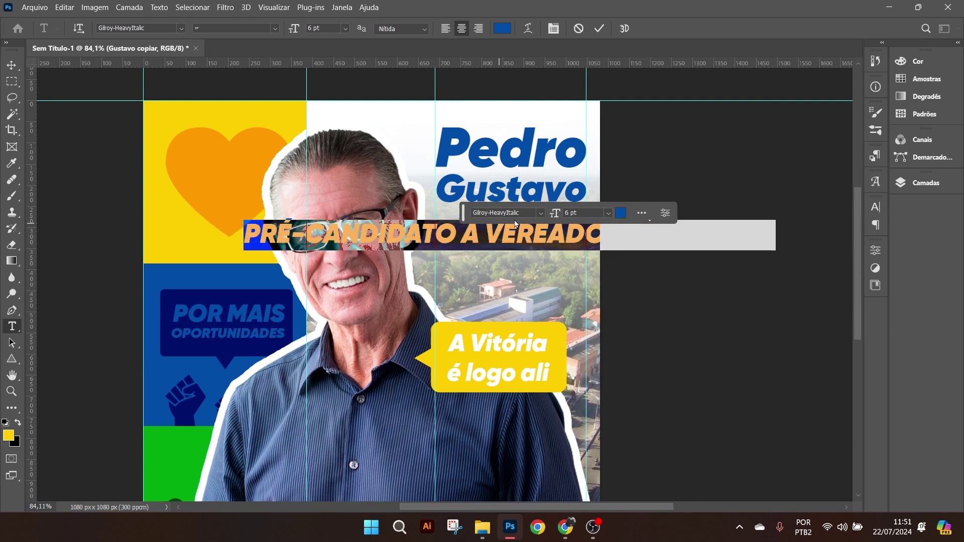
text(3)
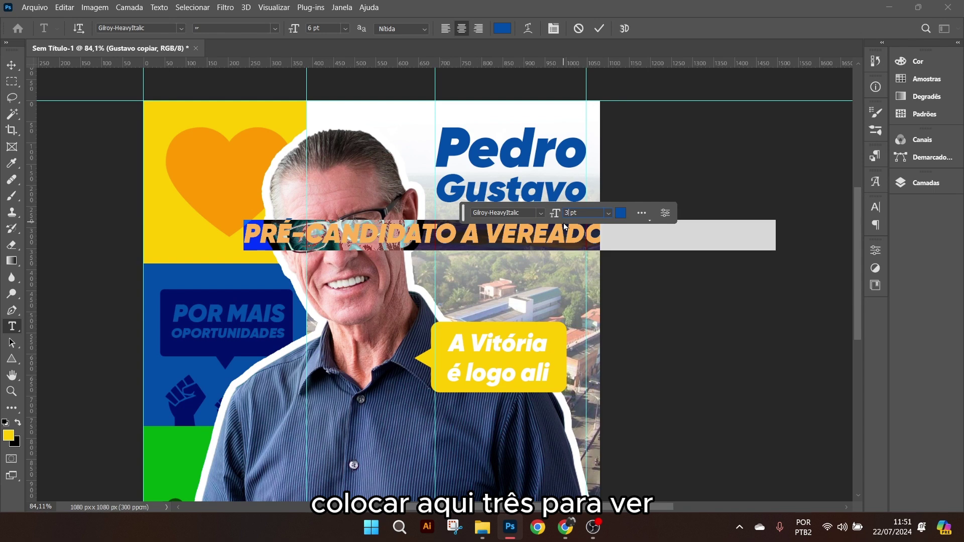
key(Return)
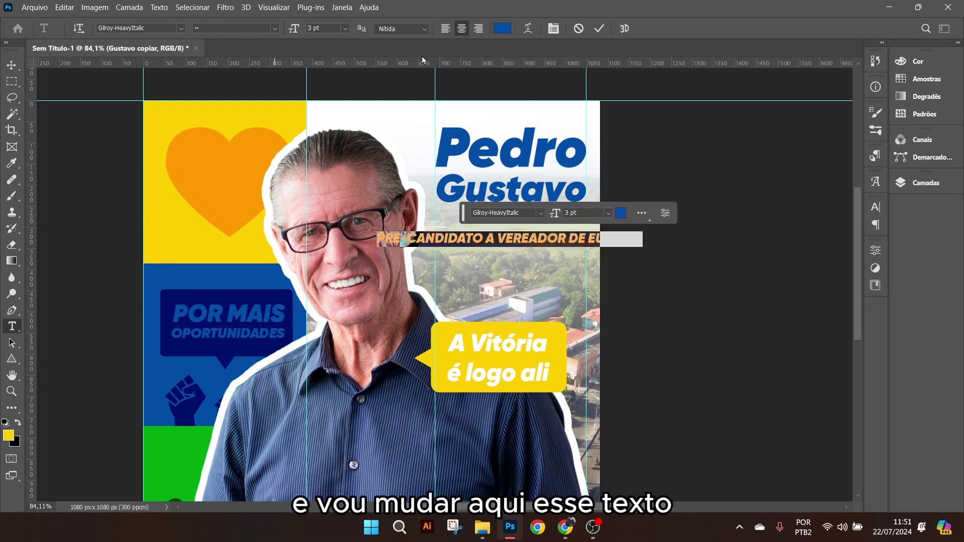
- Change the pre-candidate line's font to Gilroy-Medium and set its size to 2 pt
drag(464, 213, 617, 136)
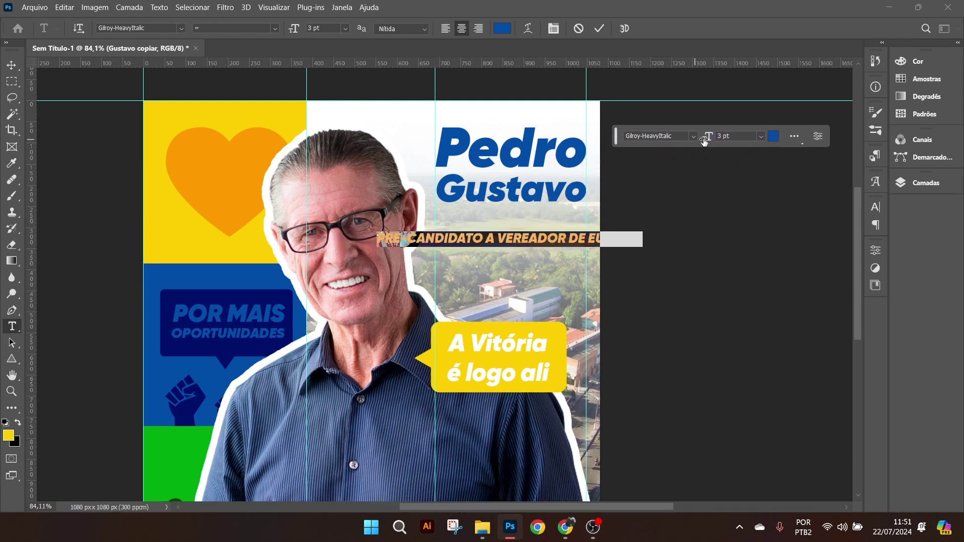
click(693, 136)
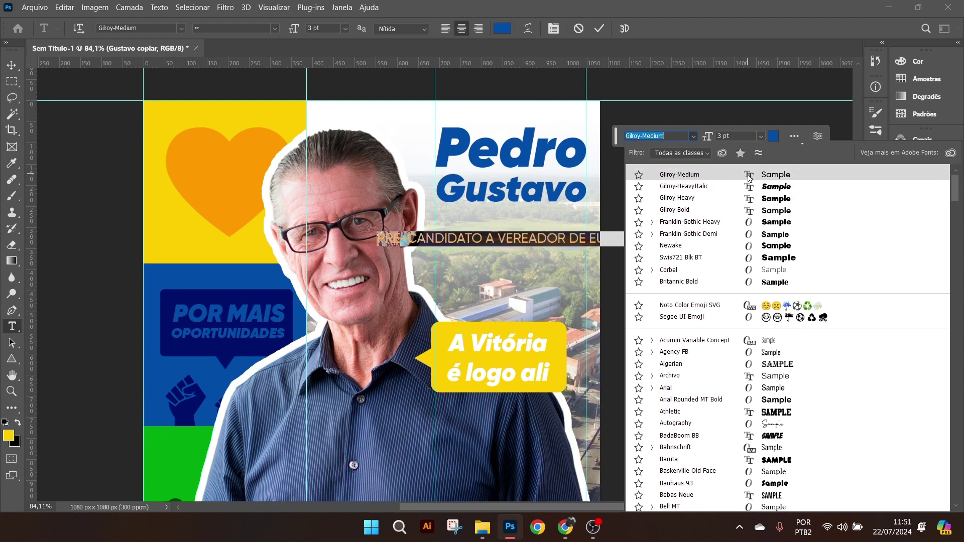
click(749, 175)
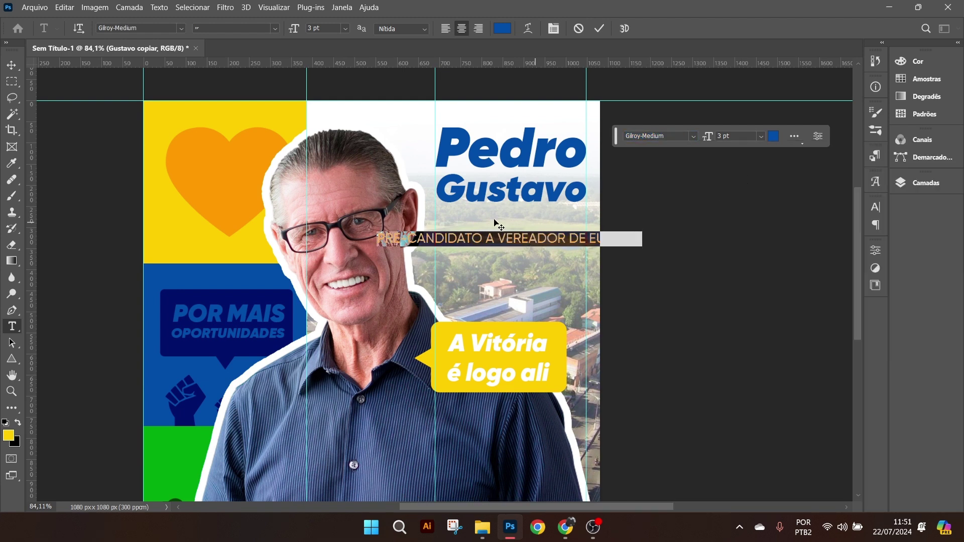
double_click(721, 136)
text(2)
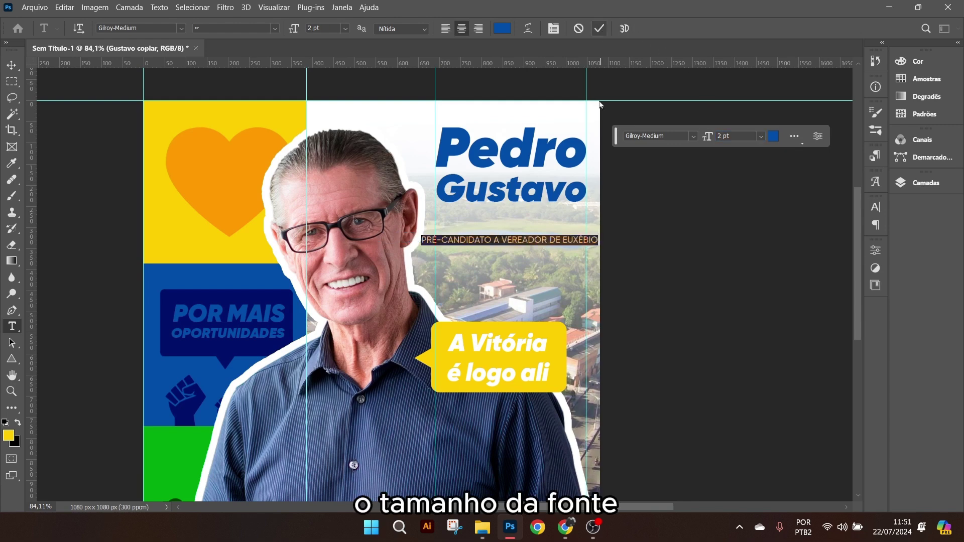
key(ctrl+Return)
- Place the pre-candidate line directly under the second name and correct its city name to "EUZÉBIO"
drag(545, 248, 553, 222)
double_click(571, 215)
click(589, 213)
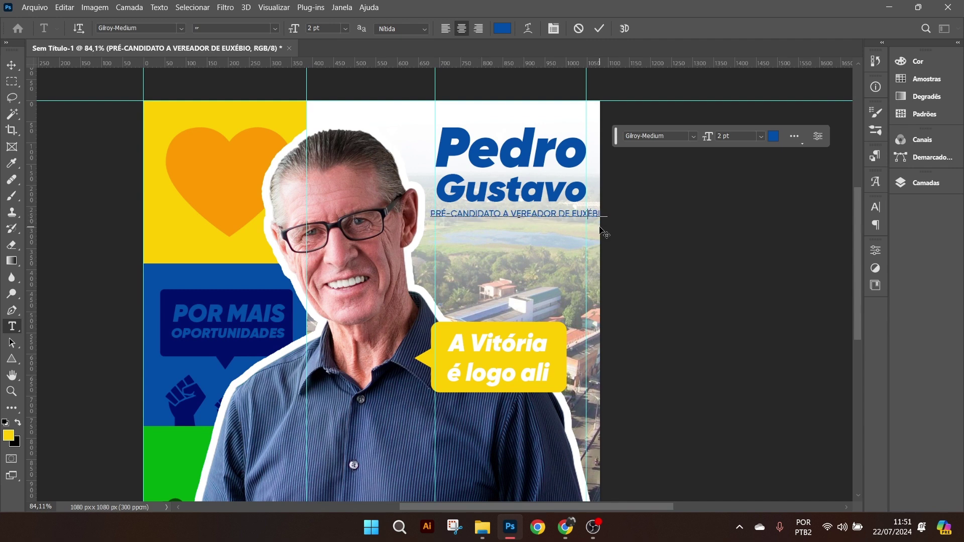
key(BackSpace)
text(Z)
click(599, 28)
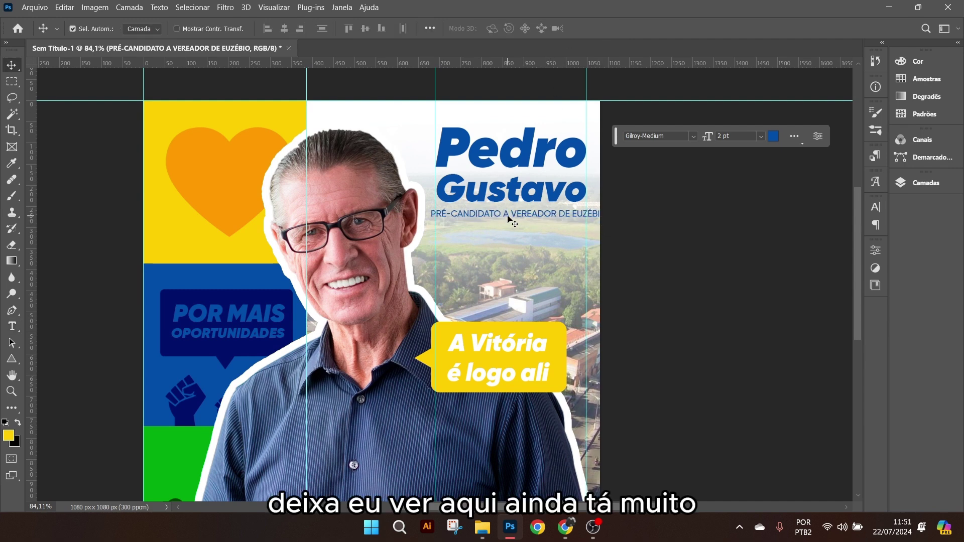
- Scale the pre-candidate line to 84.82% so it fits between the two guides below the second name
scroll(565, 215, up, 3)
drag(560, 215, 593, 213)
key(ctrl+t)
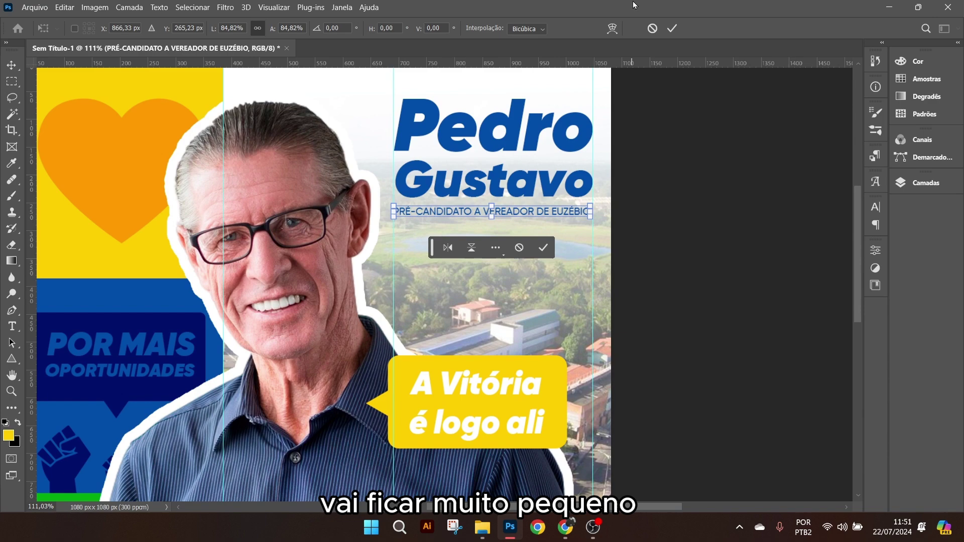
click(671, 28)
- Shift the candidate cutout slightly to the left over the icon squares
scroll(525, 235, down, 3)
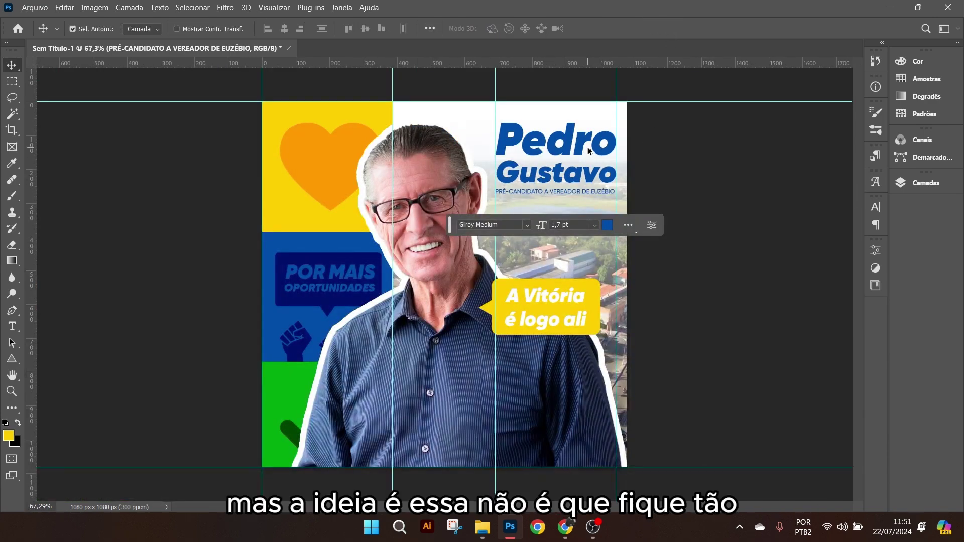
scroll(590, 154, down, 2)
scroll(585, 167, up, 3)
scroll(584, 167, up, 3)
scroll(583, 167, up, 2)
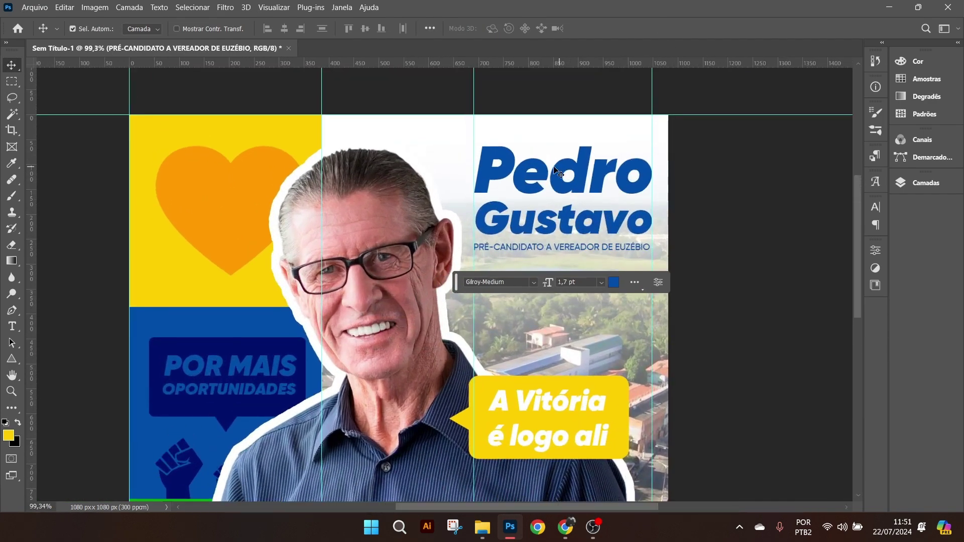
scroll(432, 224, down, 5)
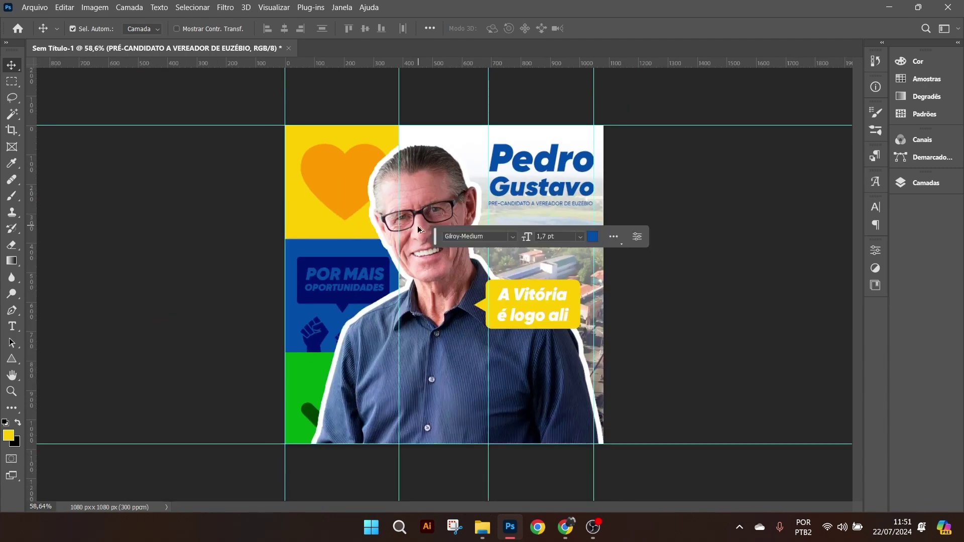
scroll(517, 171, up, 3)
drag(393, 179, 387, 228)
scroll(387, 228, down, 5)
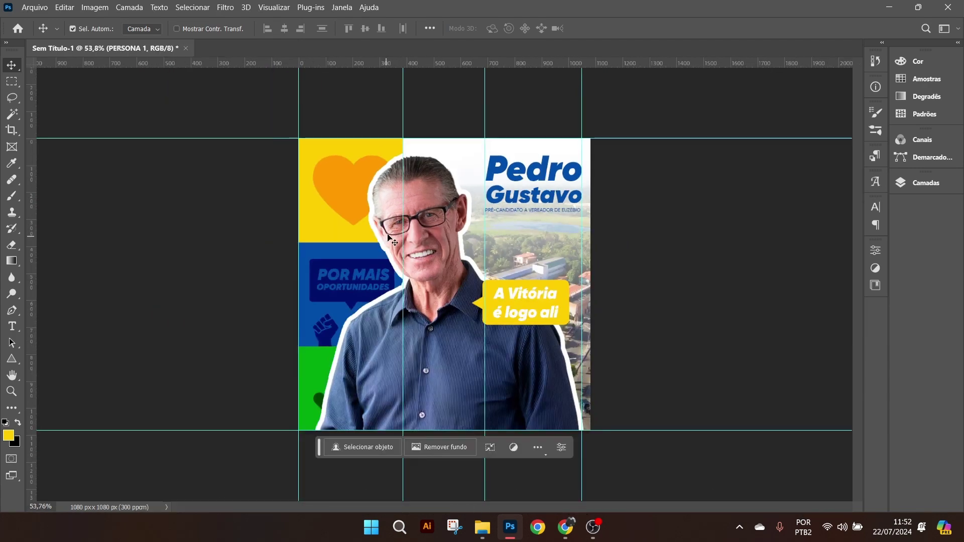
- Link the speech bubble's rectangle and triangle layers and shift the bubble with its slogan slightly up and to the left
scroll(513, 205, up, 2)
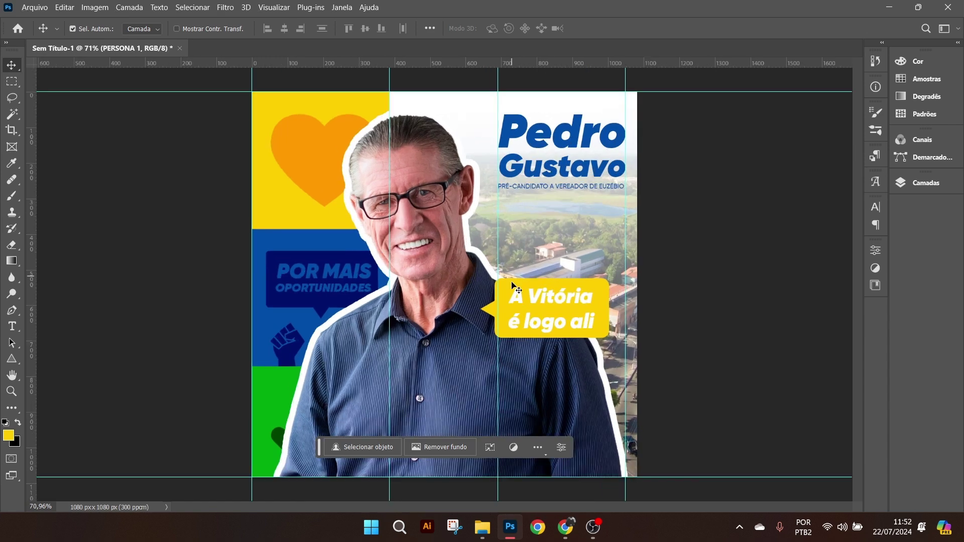
click(520, 297)
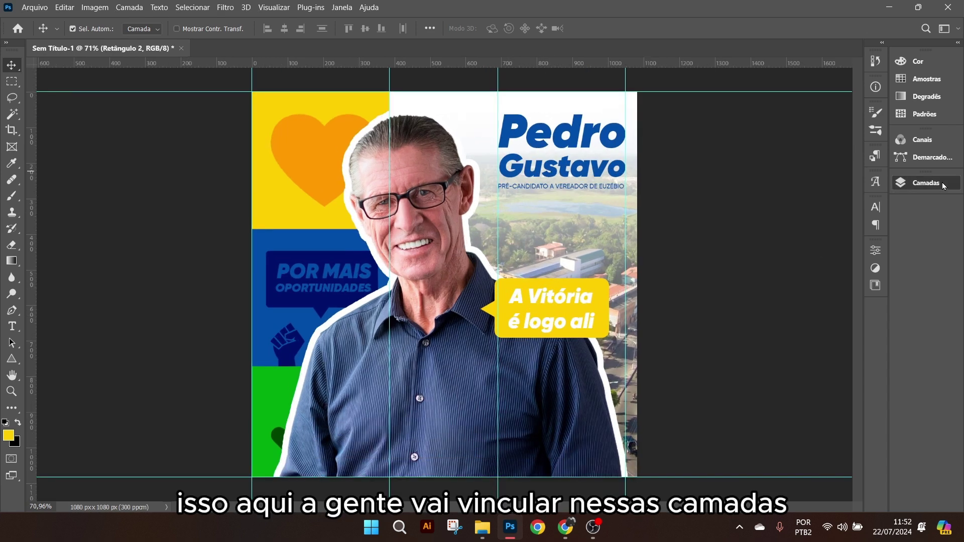
click(899, 183)
scroll(782, 321, down, 2)
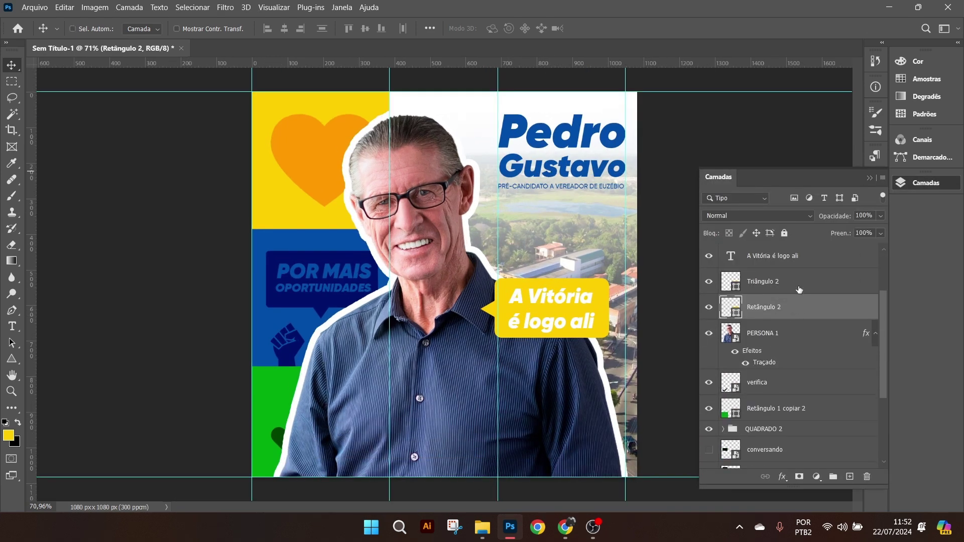
ctrl+click(801, 285)
right_click(800, 285)
click(848, 286)
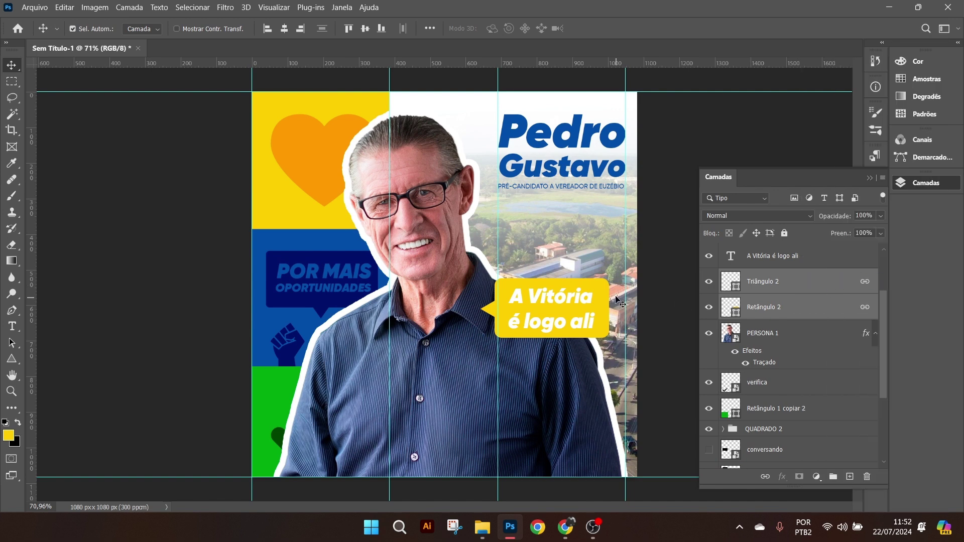
mouse_move(517, 296)
mouse_down()
mouse_move(444, 307)
mouse_move(483, 273)
mouse_move(498, 290)
mouse_move(535, 297)
mouse_up()
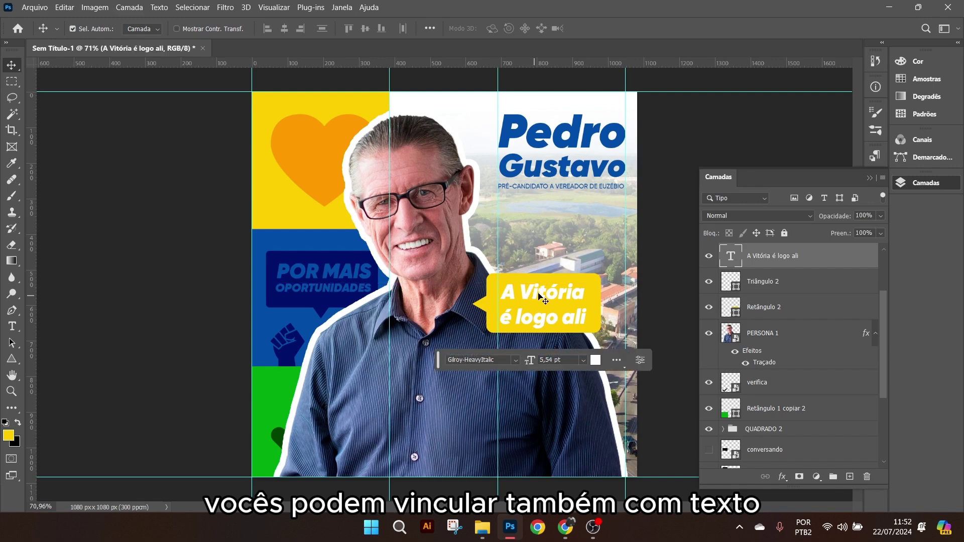
- Stagger the candidate's name by shifting the first name left of the guide, with the pre-candidate line moved left and slightly lower
scroll(536, 133, up, 3)
click(539, 128)
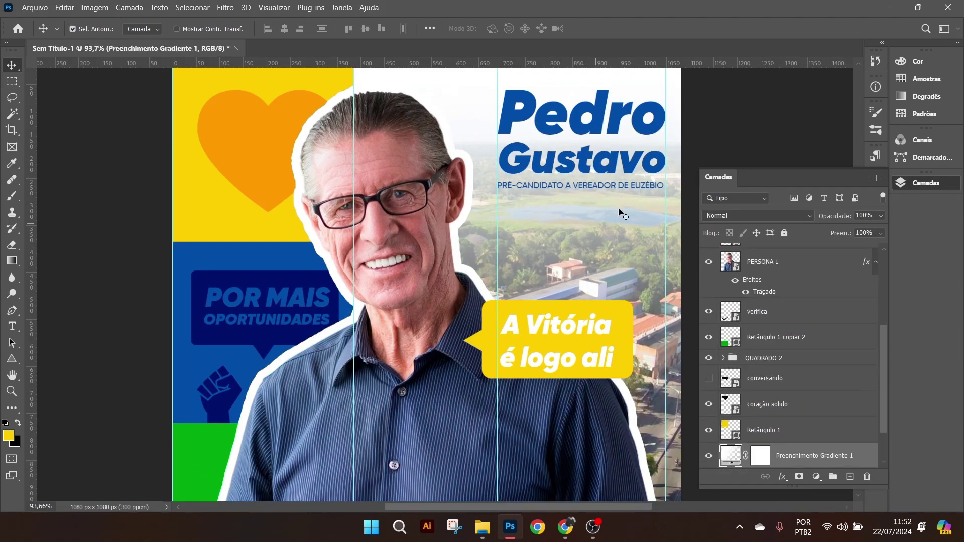
click(869, 177)
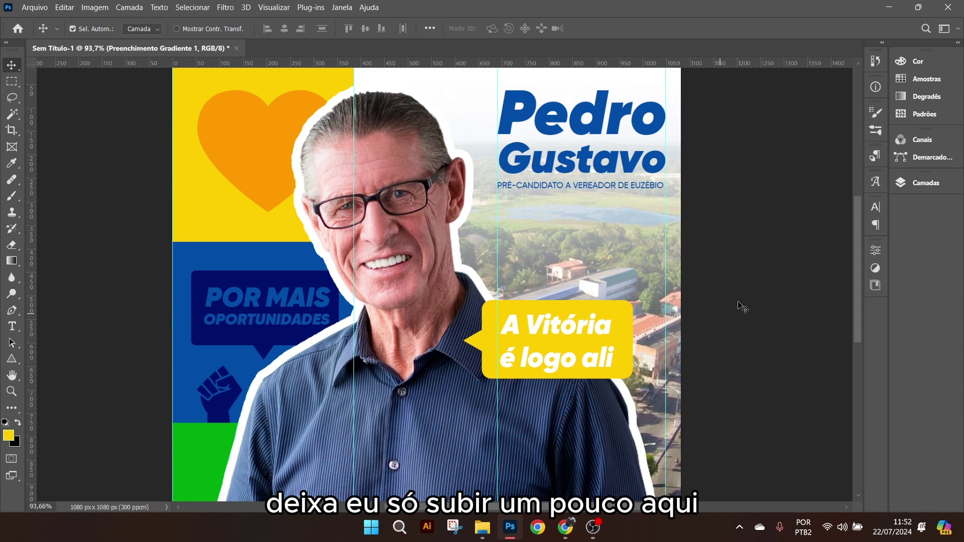
drag(859, 229, 860, 195)
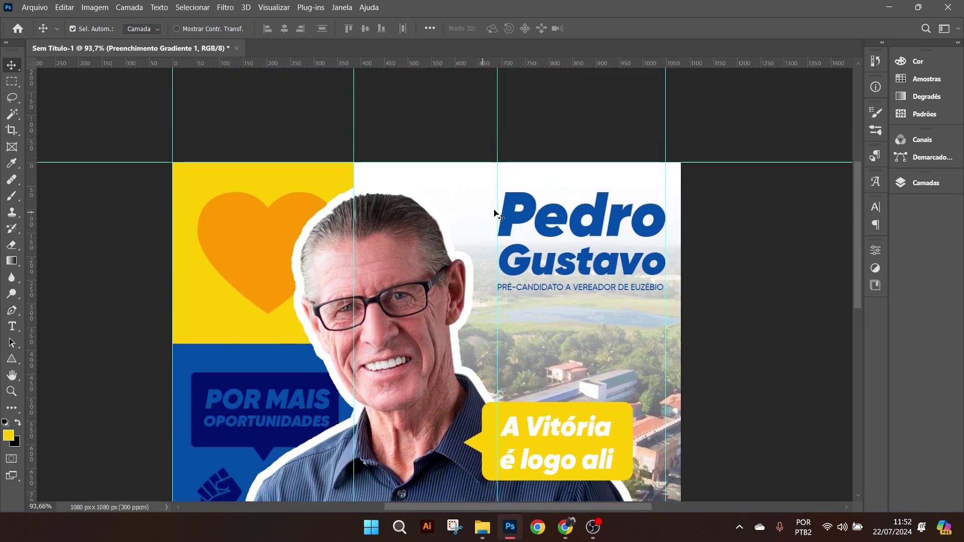
drag(513, 215, 498, 214)
drag(515, 259, 512, 260)
drag(549, 288, 531, 297)
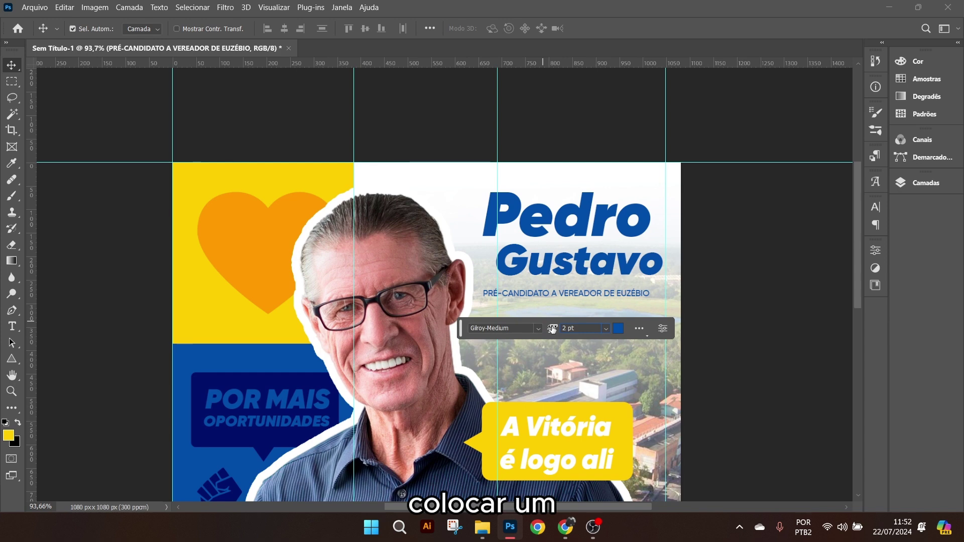
key(Return)
- Move the pre-candidate line closer to the second name and scale it to 96.16%
drag(579, 294, 585, 294)
key(ctrl+t)
scroll(473, 297, up, 2)
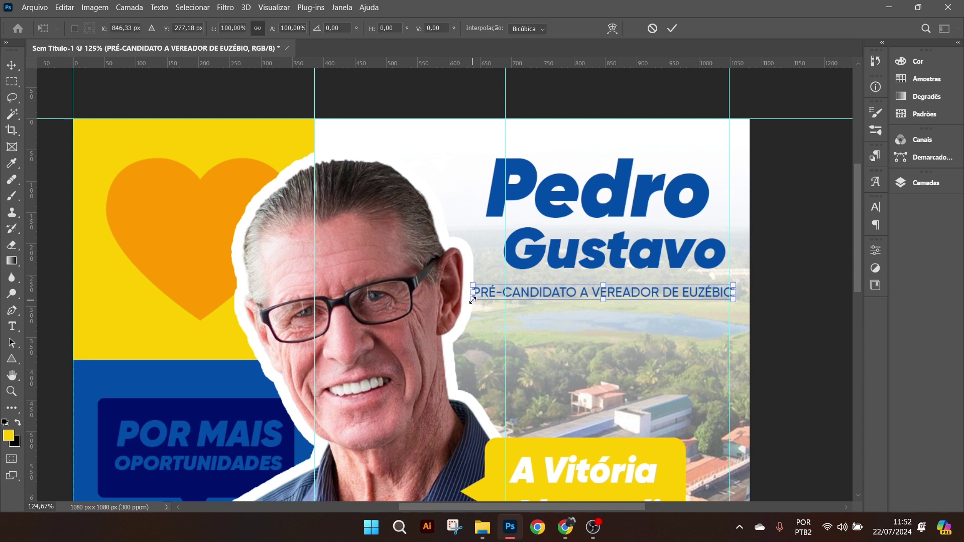
drag(474, 300, 482, 300)
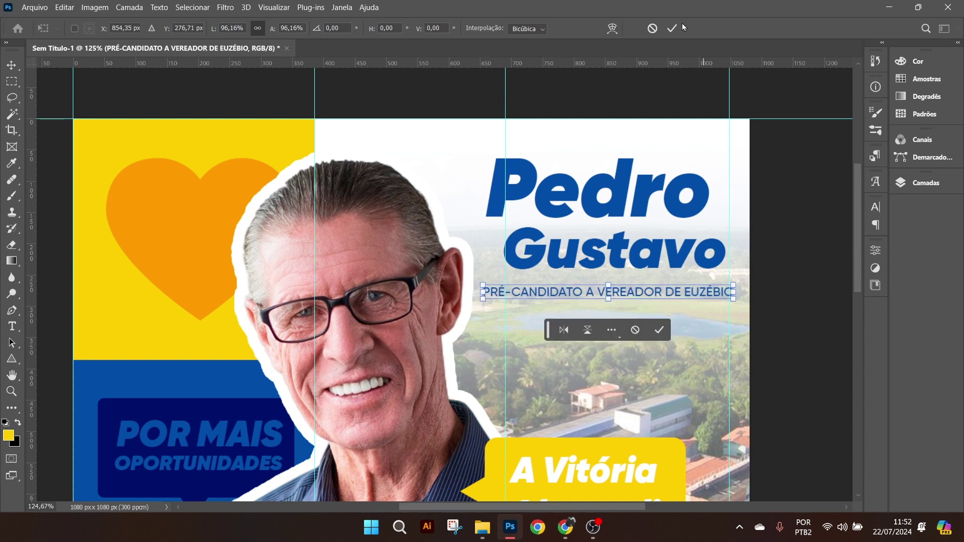
click(672, 28)
- Nudge the second name slightly right and up and the first name slightly down to tighten the staggered layout
drag(715, 258, 726, 252)
drag(617, 190, 613, 197)
scroll(644, 246, down, 3)
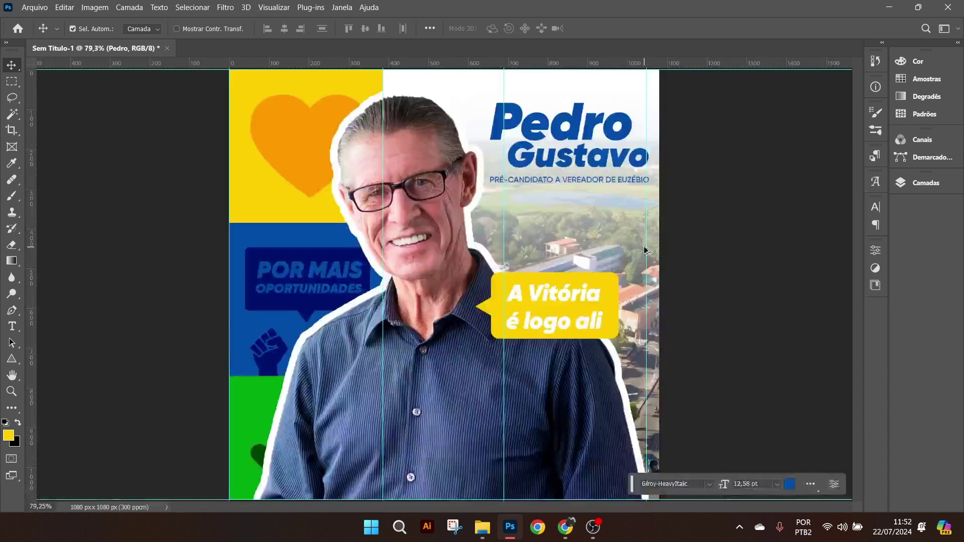
click(581, 247)
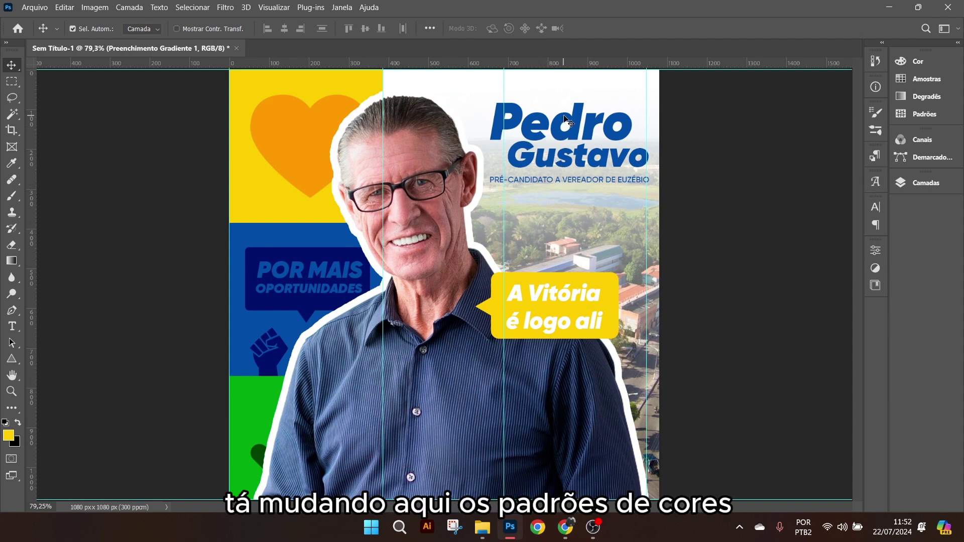
- Realign the first and second names between the two guides and place the pre-candidate line directly beneath them
click(603, 136)
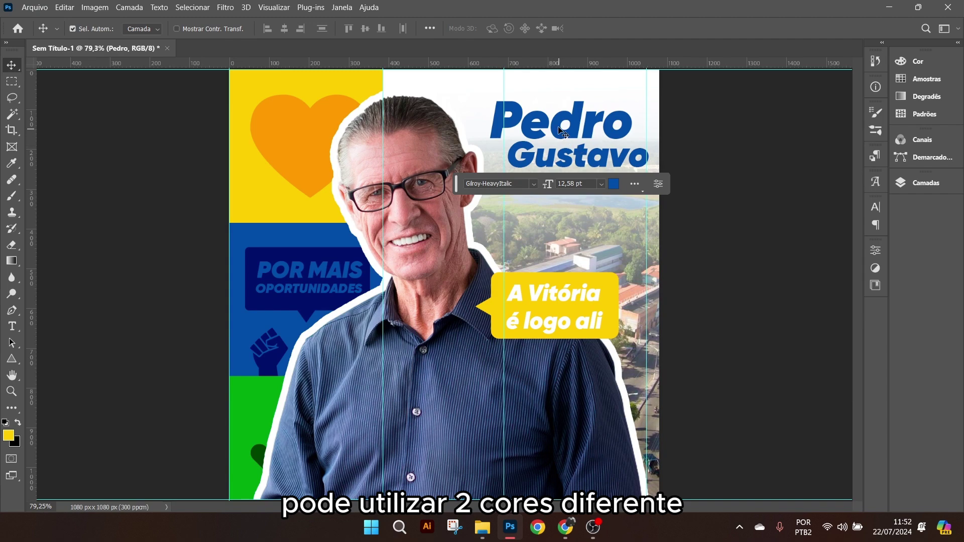
scroll(540, 207, down, 3)
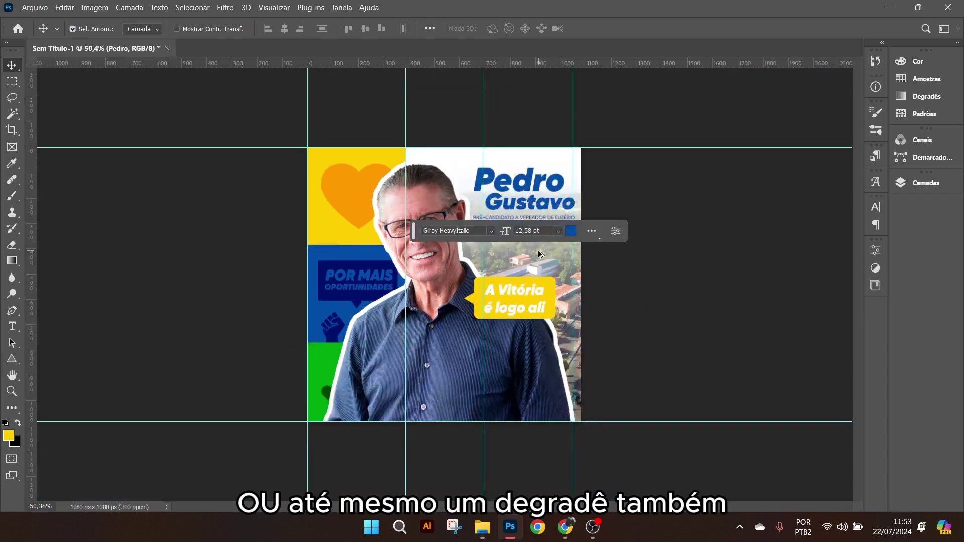
scroll(556, 195, up, 3)
drag(570, 154, 596, 113)
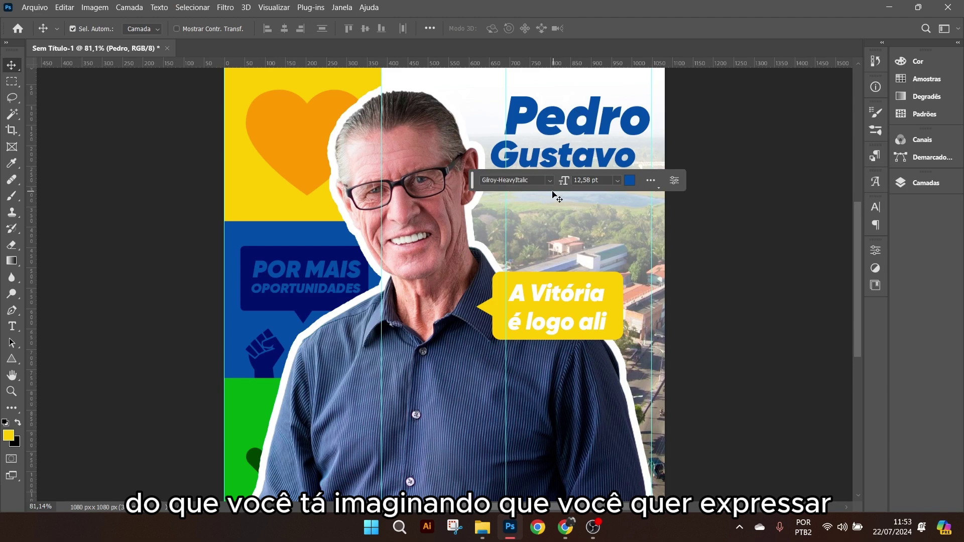
drag(565, 161, 580, 184)
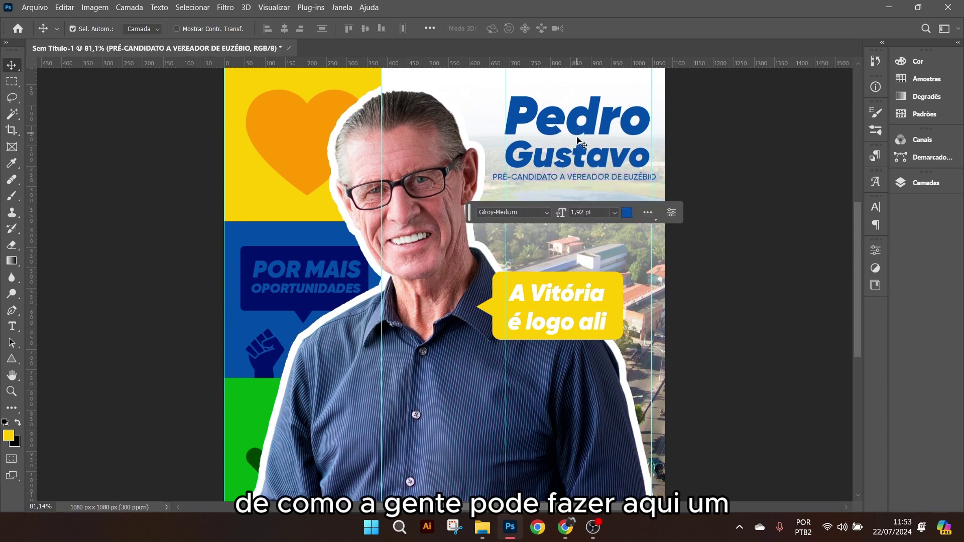
click(580, 153)
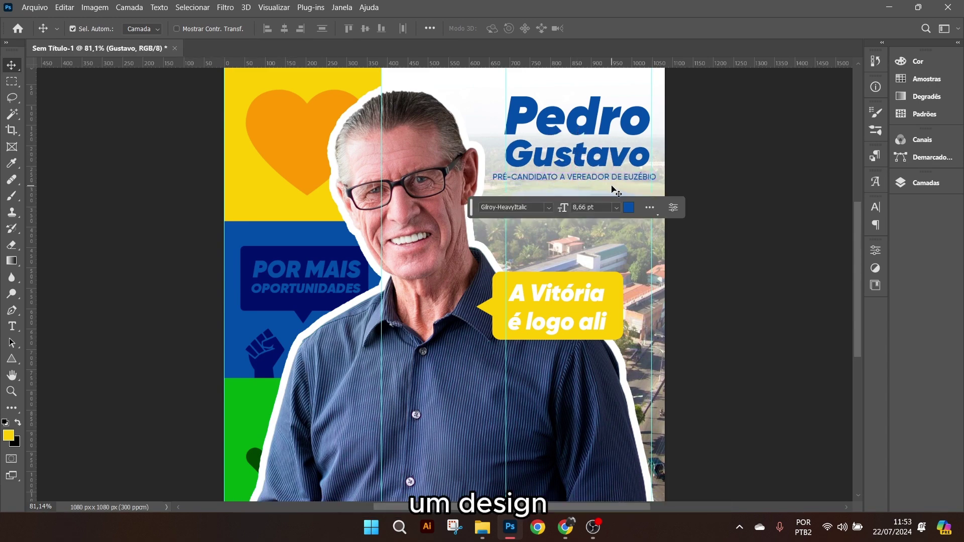
- Scale the pre-candidate line to 88.77% so it spans exactly between the two guides under the second name
scroll(571, 179, up, 2)
scroll(566, 184, up, 1)
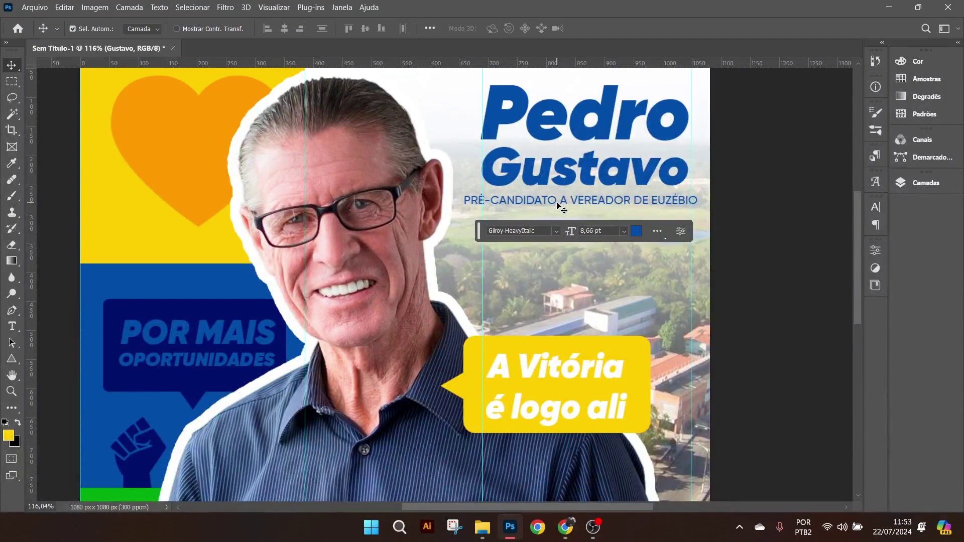
drag(557, 202, 556, 204)
key(ctrl+t)
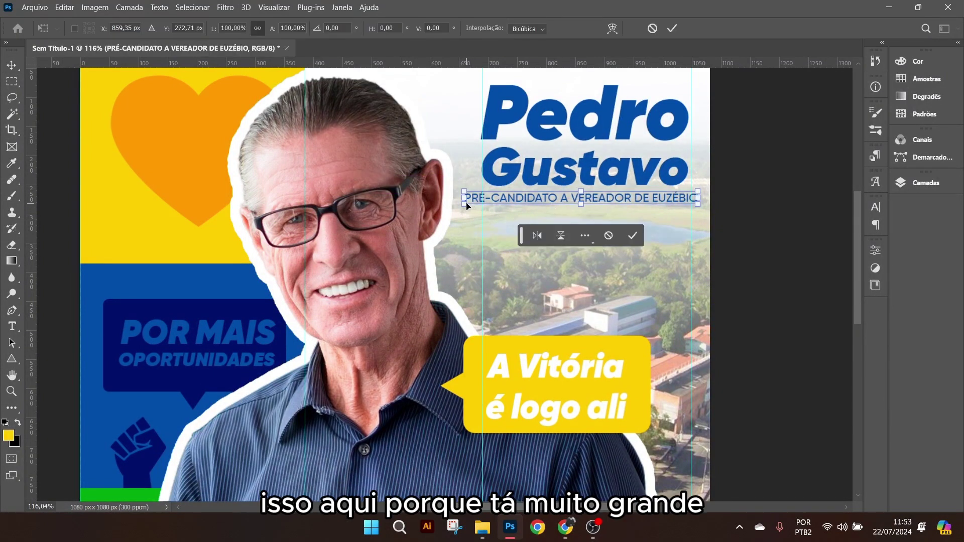
drag(465, 206, 489, 210)
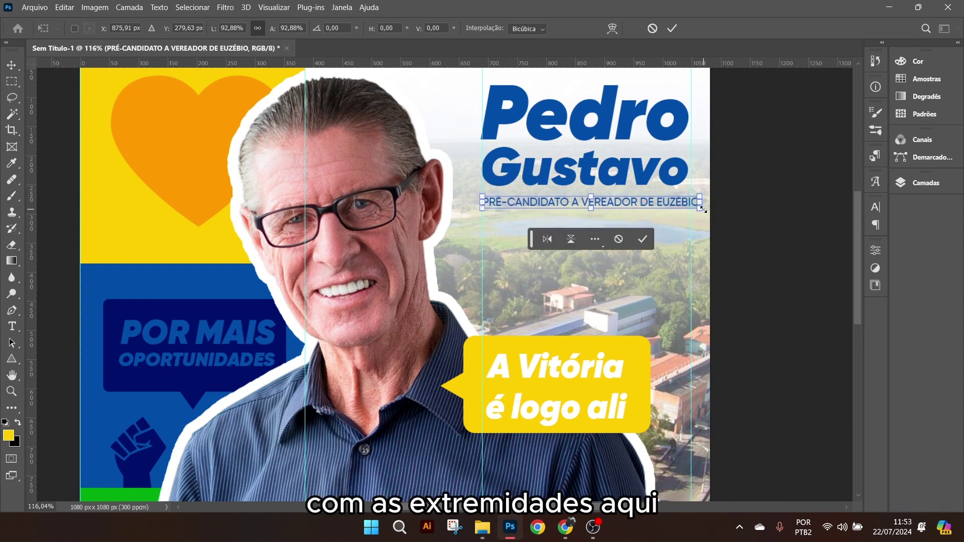
drag(702, 209, 693, 207)
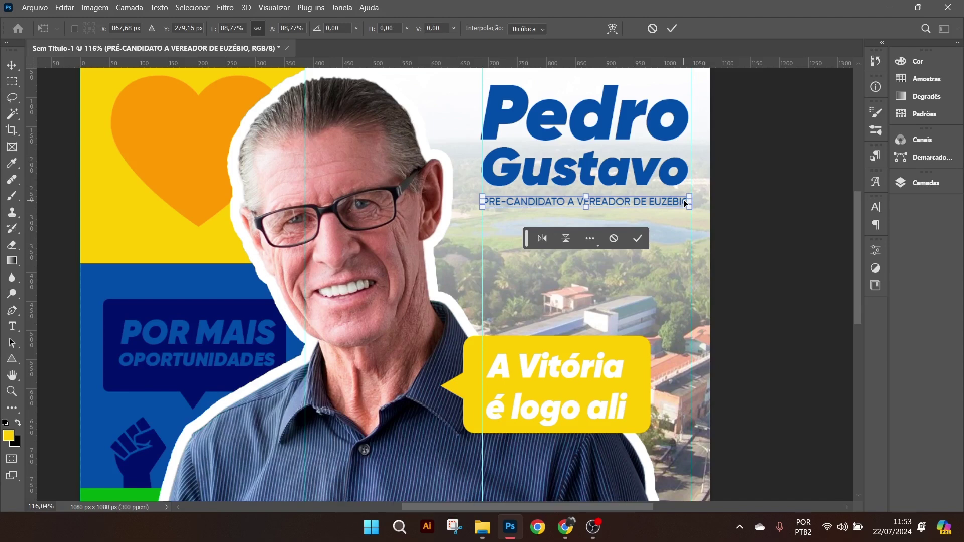
click(672, 28)
scroll(561, 233, down, 4)
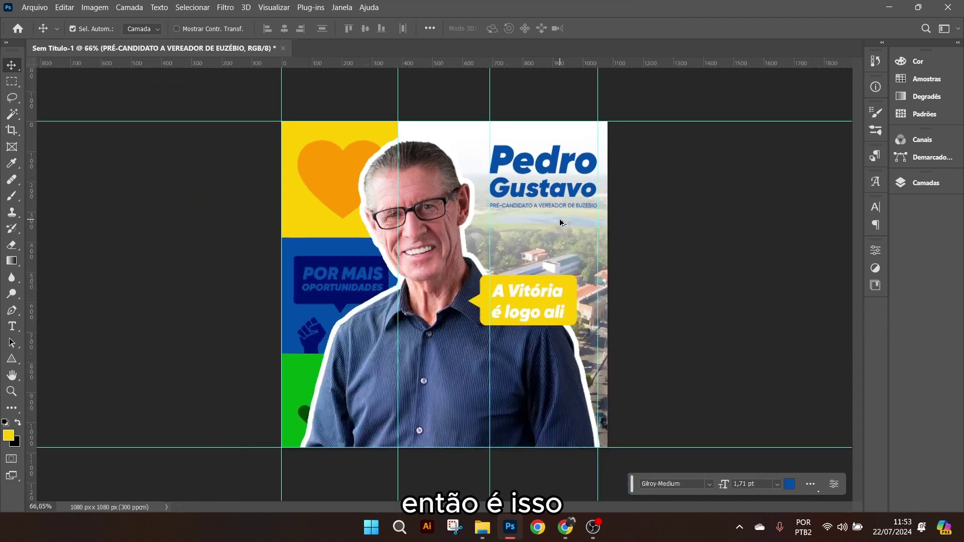
scroll(559, 219, up, 1)
scroll(454, 286, down, 1)
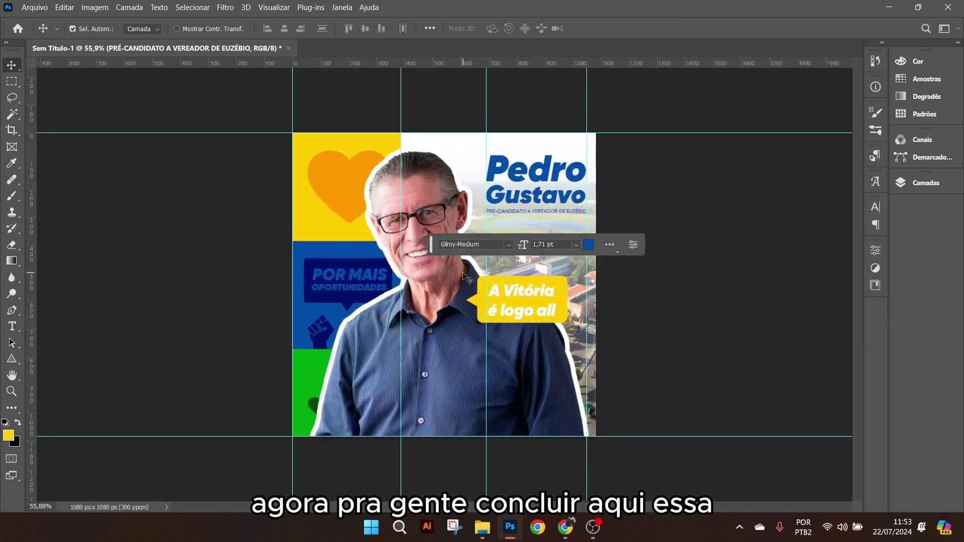
- Add a white-to-transparent gradient fill above all layers, rising from the post's bottom edge to the candidate's chest
click(927, 184)
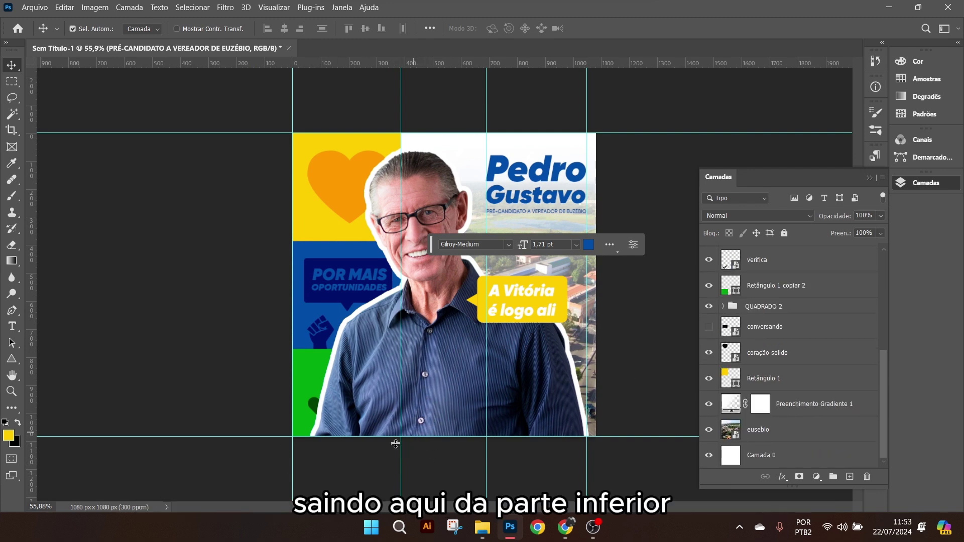
click(12, 261)
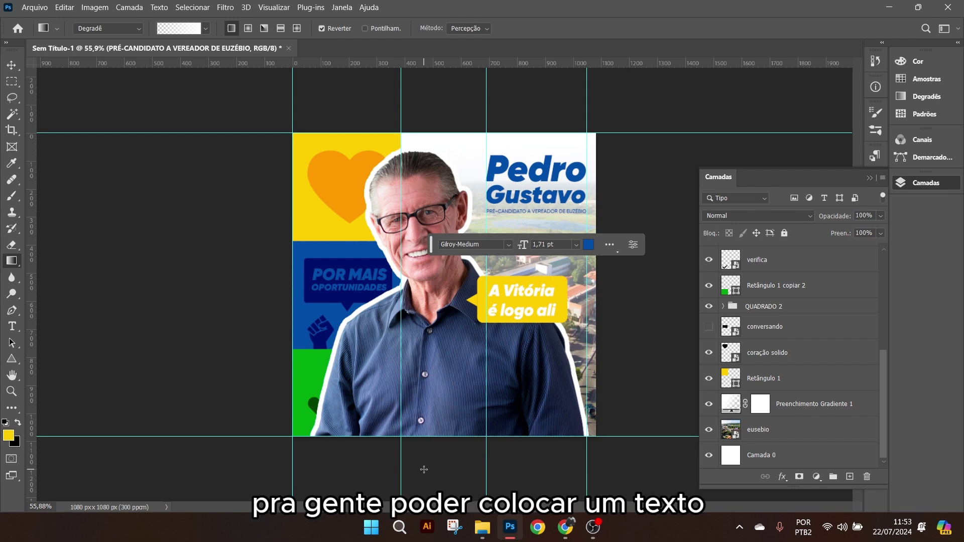
drag(431, 457, 428, 347)
key(ctrl+z)
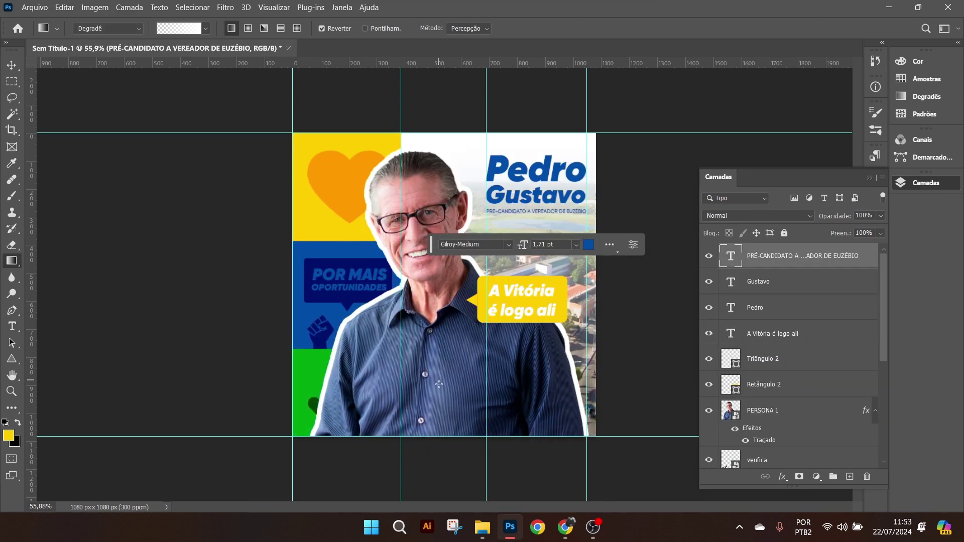
drag(438, 380, 441, 330)
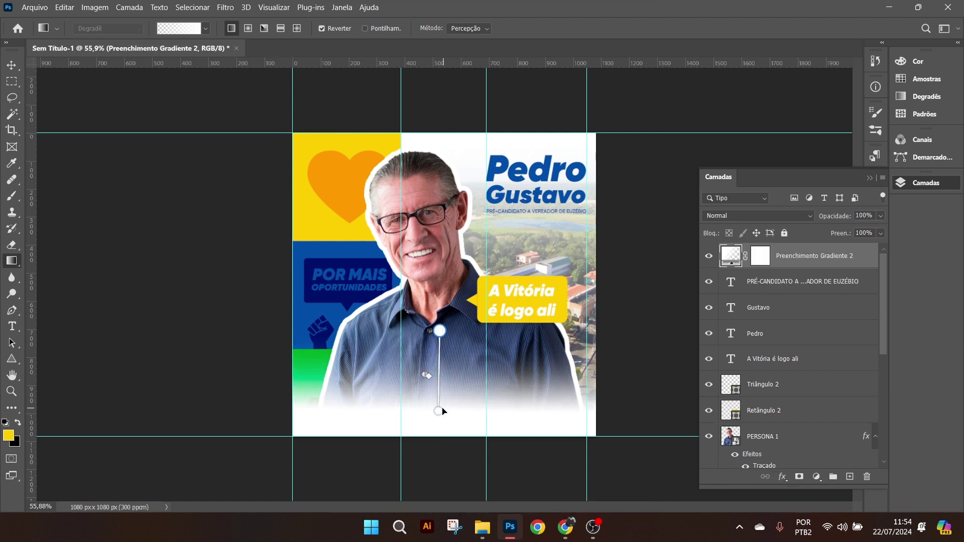
drag(439, 410, 441, 424)
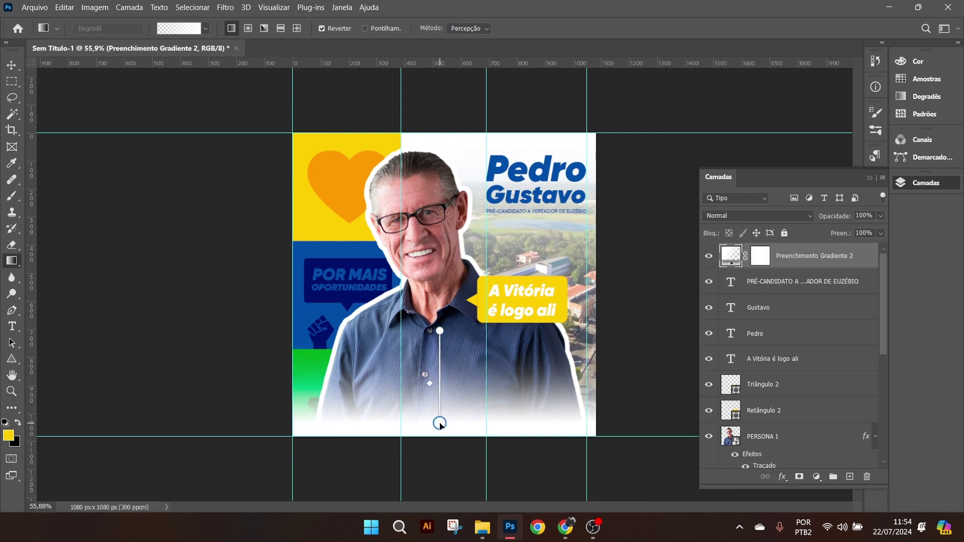
- Recolour the gradient's lower stop with blue #234ea4 sampled from the blue icon square
double_click(440, 423)
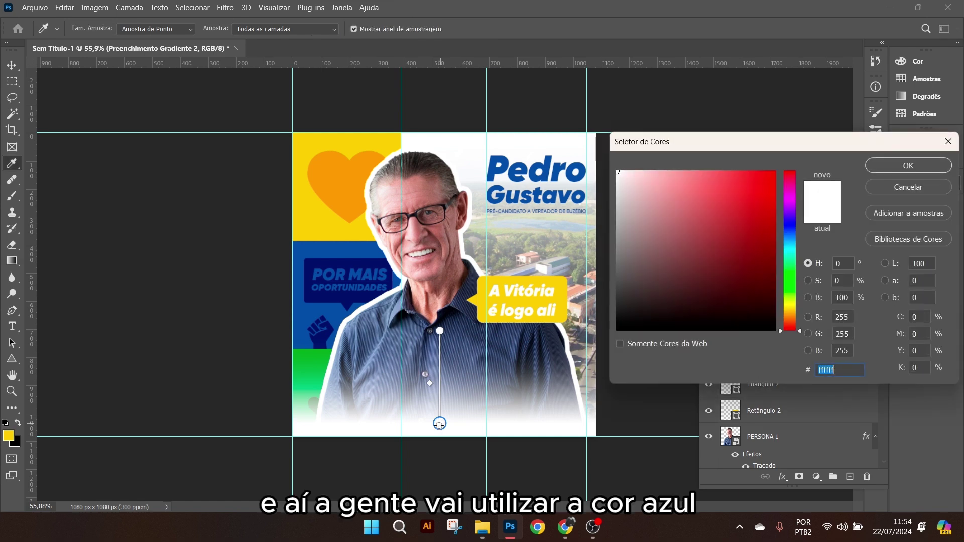
click(330, 246)
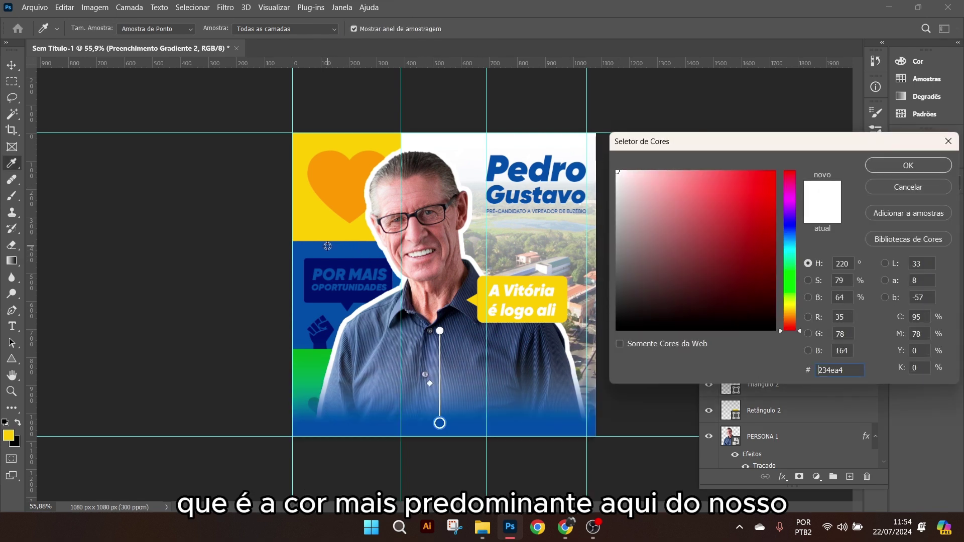
click(921, 166)
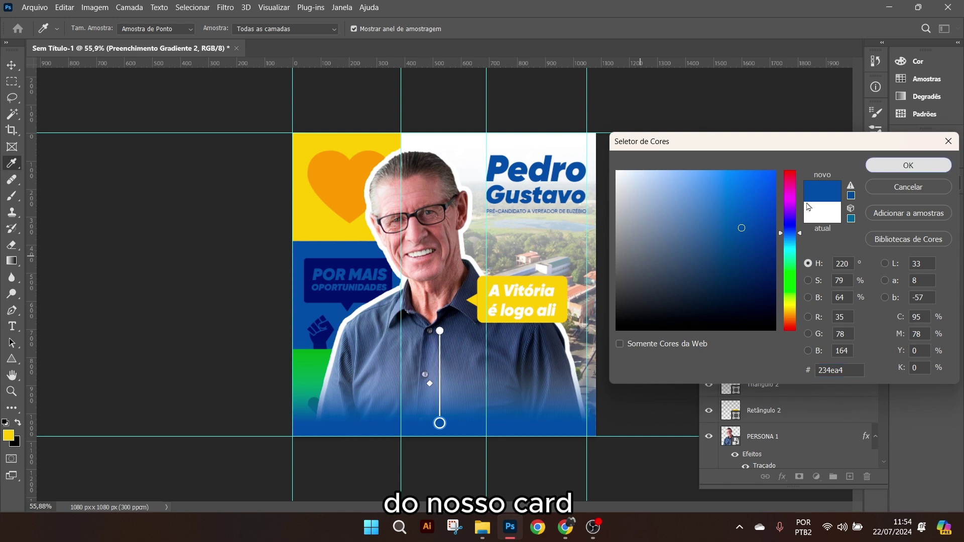
- Extend the blue gradient's transparent end straight up to the candidate's forehead, just above the glasses
scroll(456, 395, up, 3)
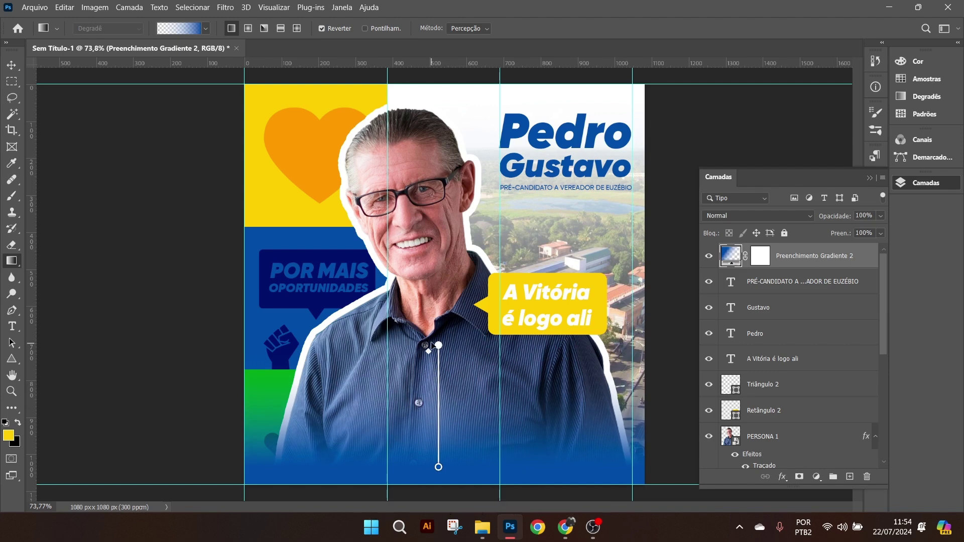
drag(438, 344, 433, 202)
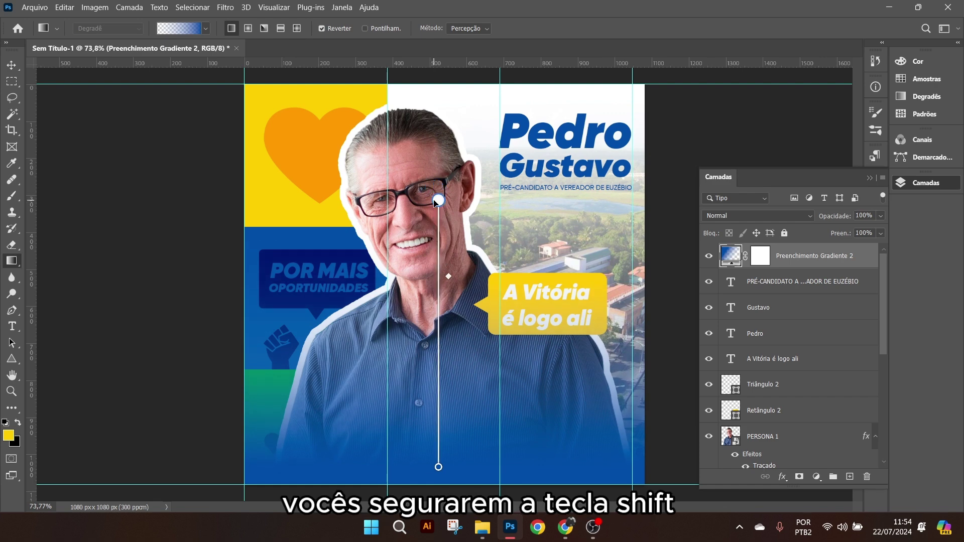
drag(435, 201, 432, 164)
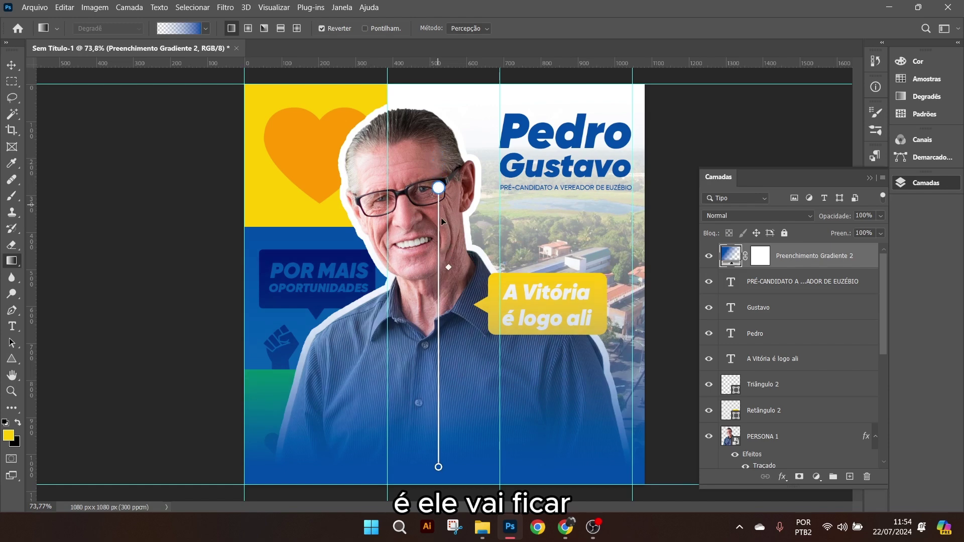
drag(440, 218, 434, 166)
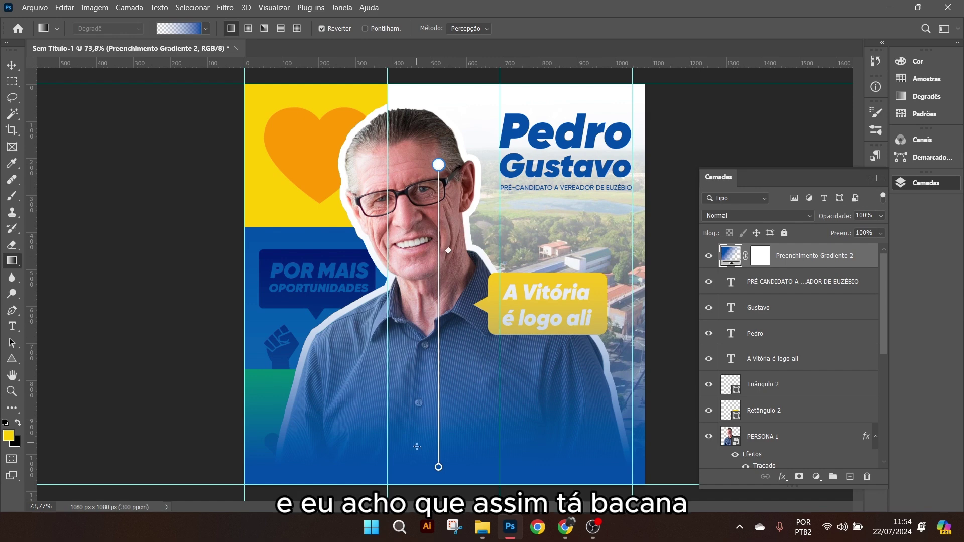
click(11, 65)
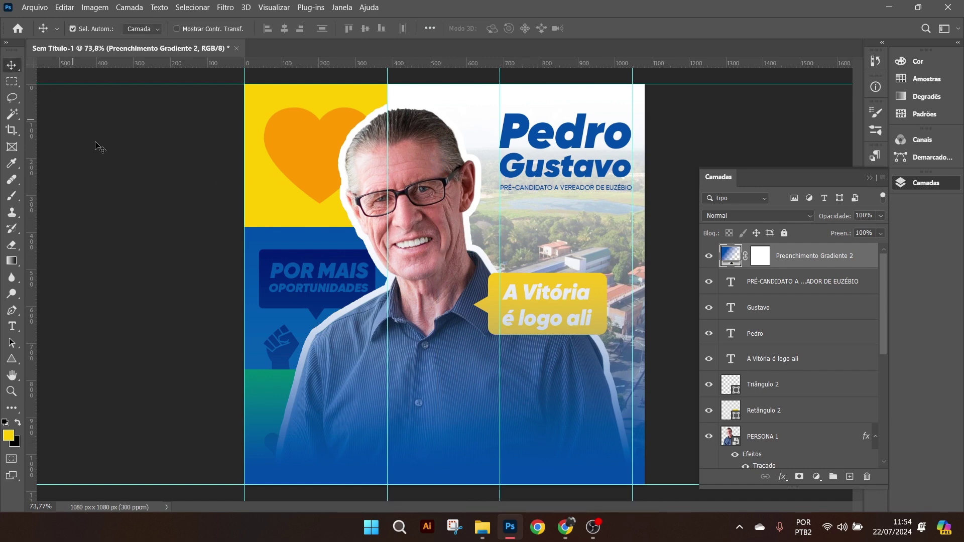
- Add a new text layer over the lower part of the post, set to Gilroy-Heavy at 10 pt
click(13, 326)
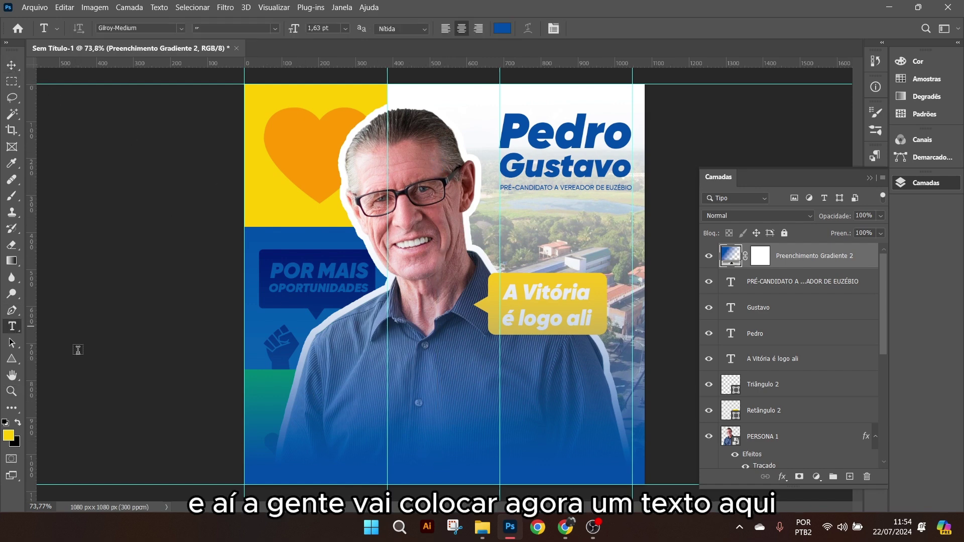
click(335, 440)
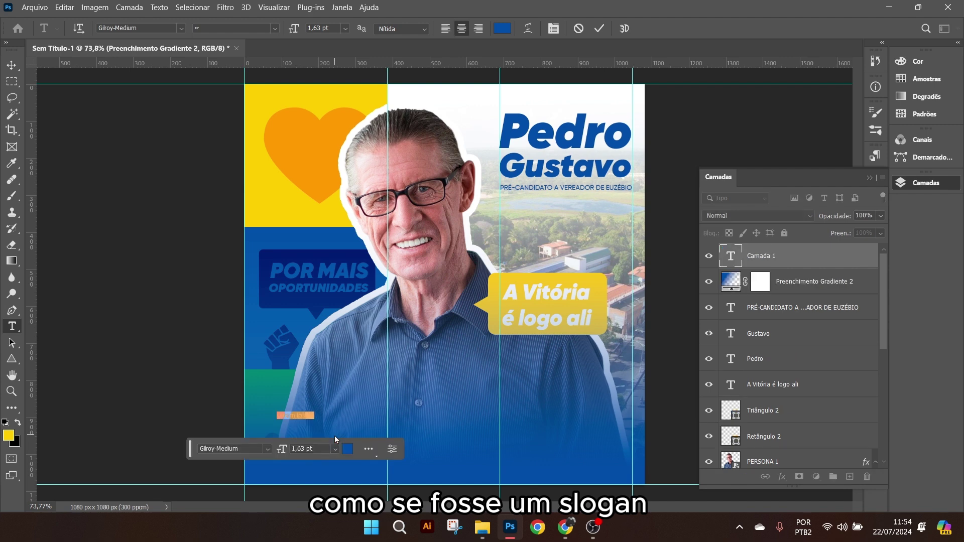
drag(189, 454, 411, 286)
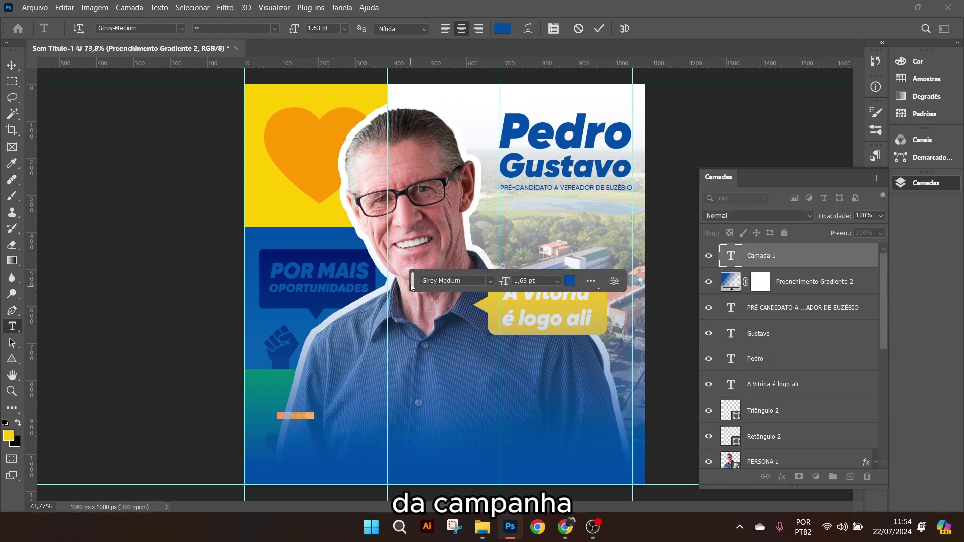
click(557, 281)
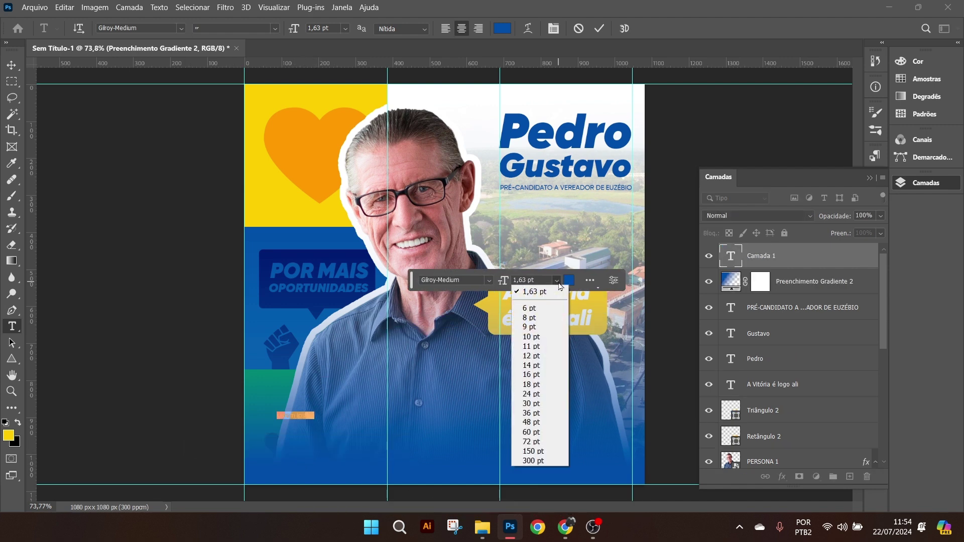
click(540, 394)
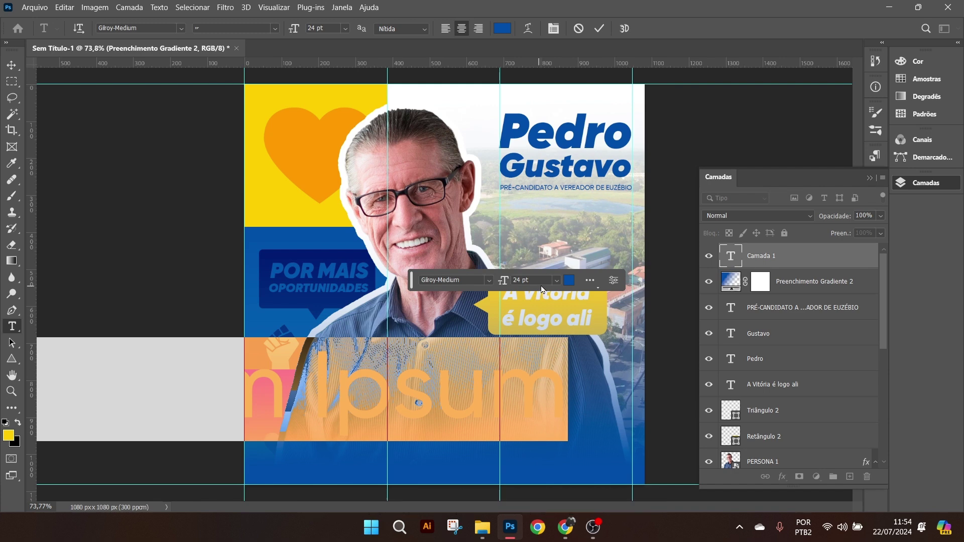
click(556, 280)
click(546, 378)
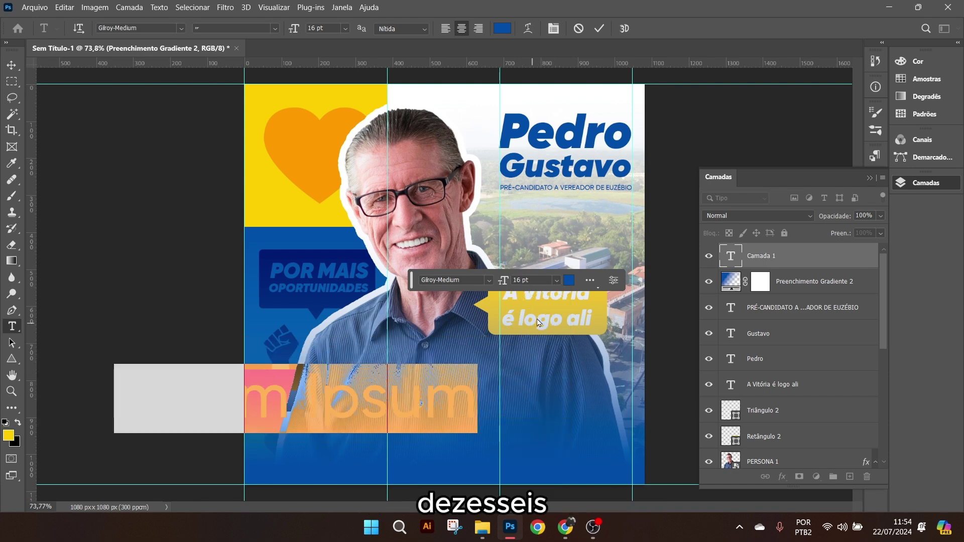
click(559, 280)
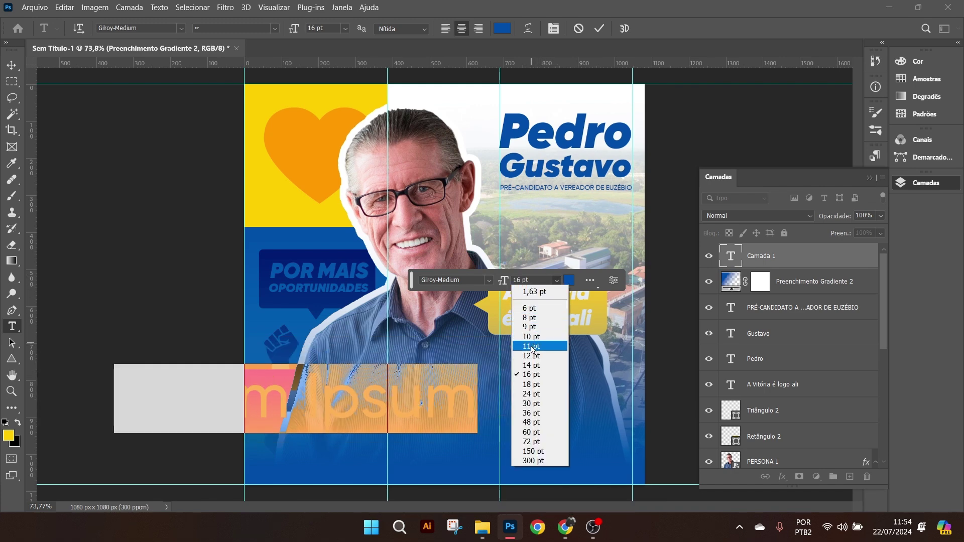
click(533, 347)
click(555, 280)
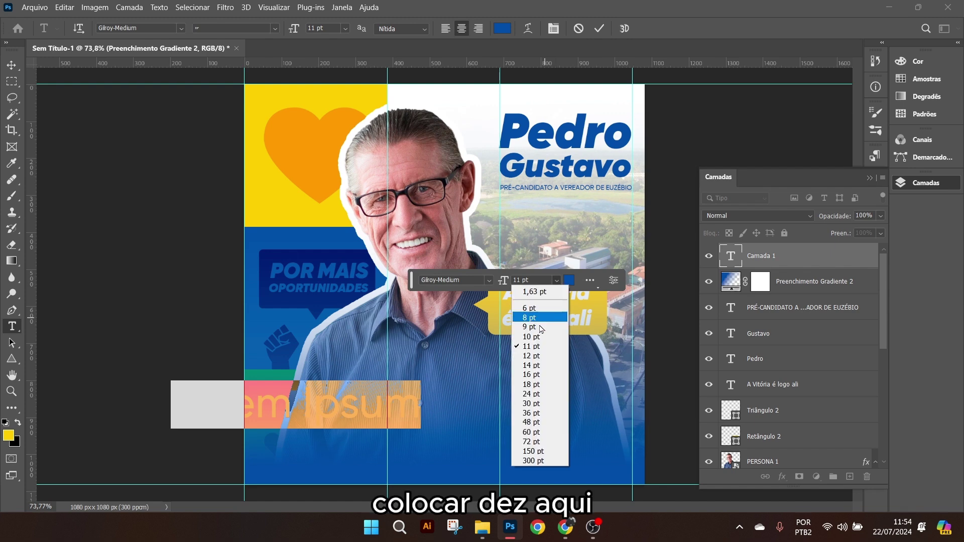
click(531, 337)
click(487, 280)
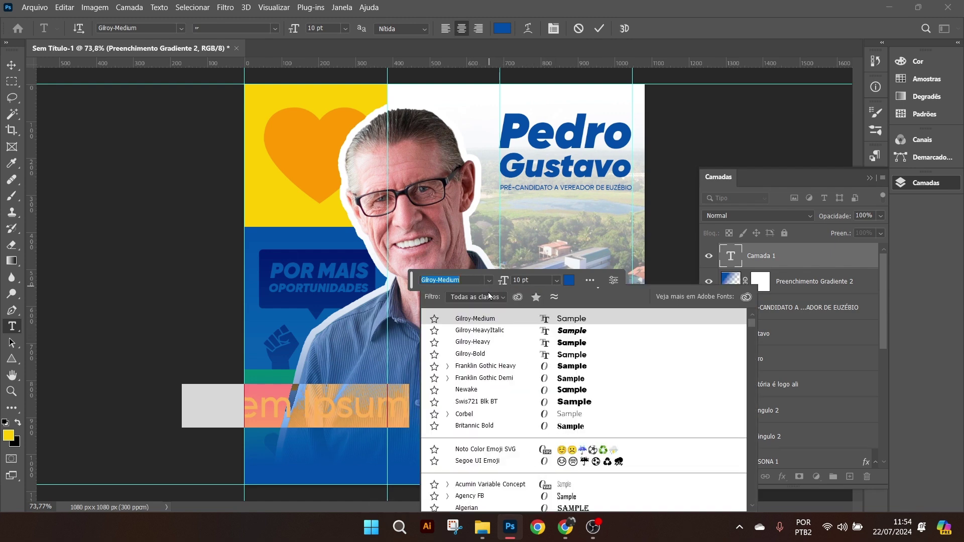
click(559, 344)
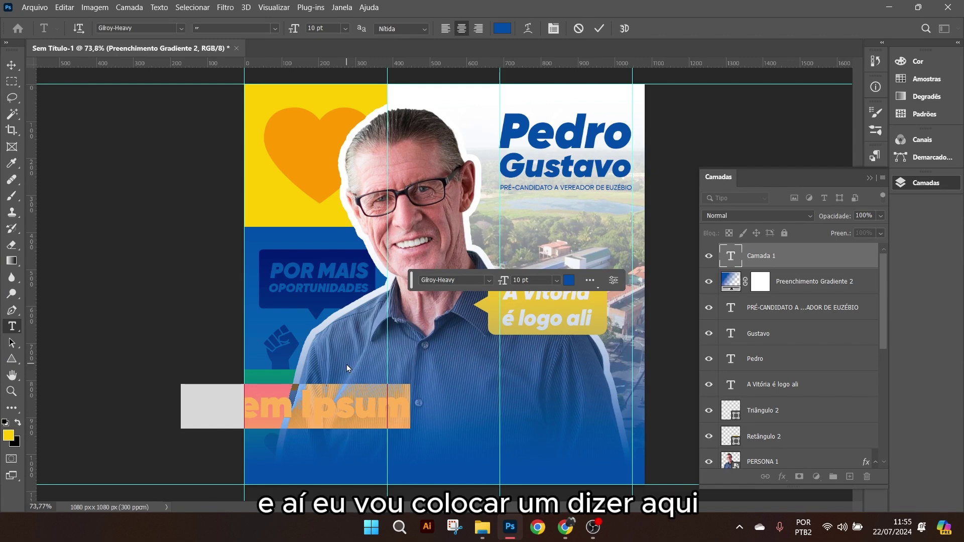
- Replace the placeholder text with the slogan "Ele já mostrou que sabe o que fazer"
key(BackSpace)
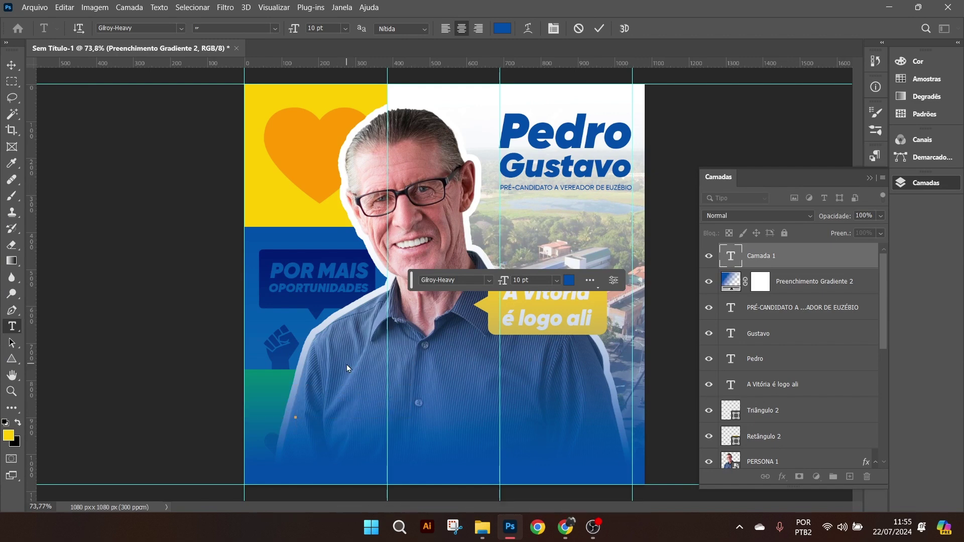
text(Ele)
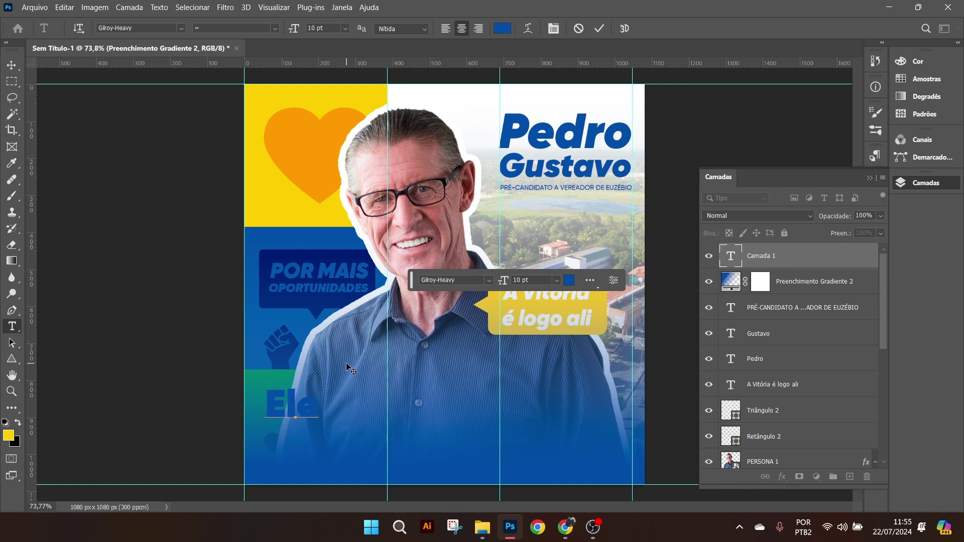
text( já)
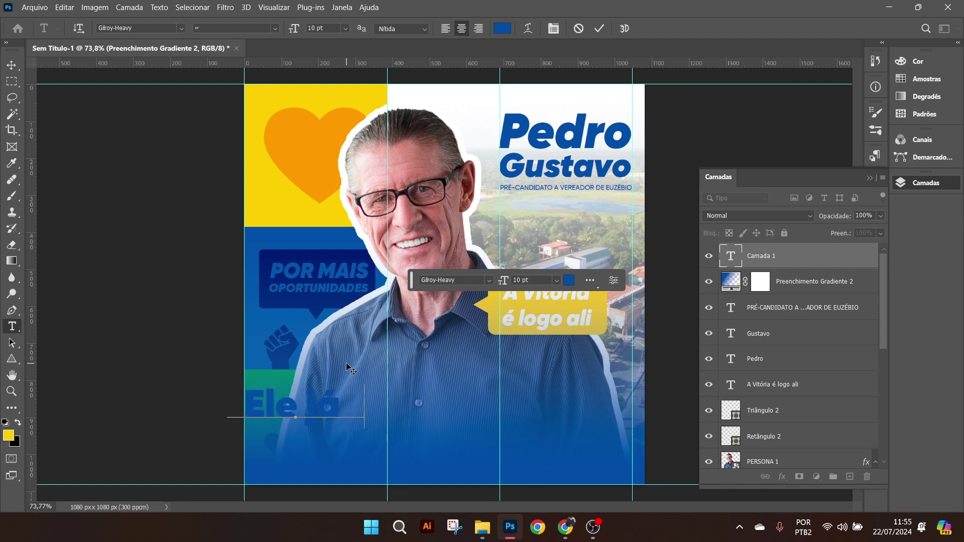
text( mostrou qu)
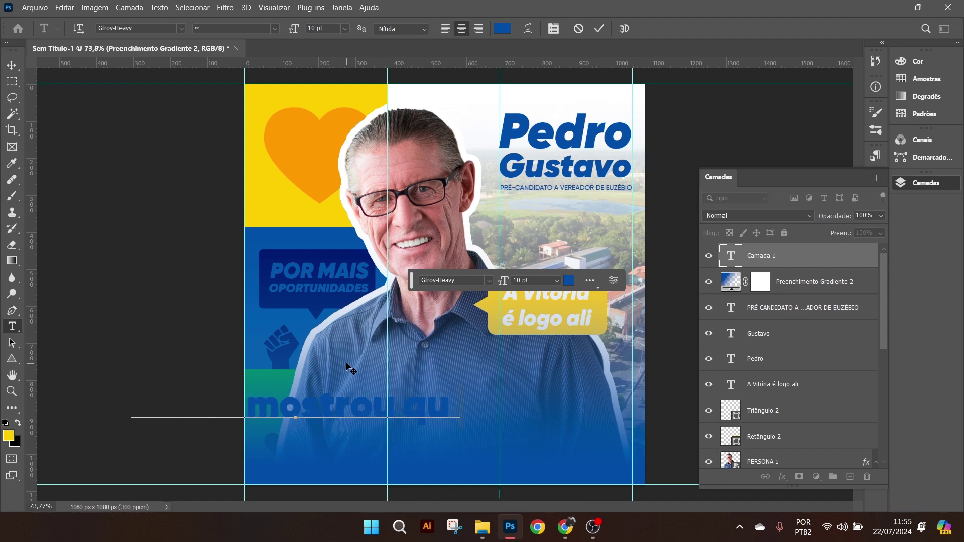
text(e sabe o que fazer)
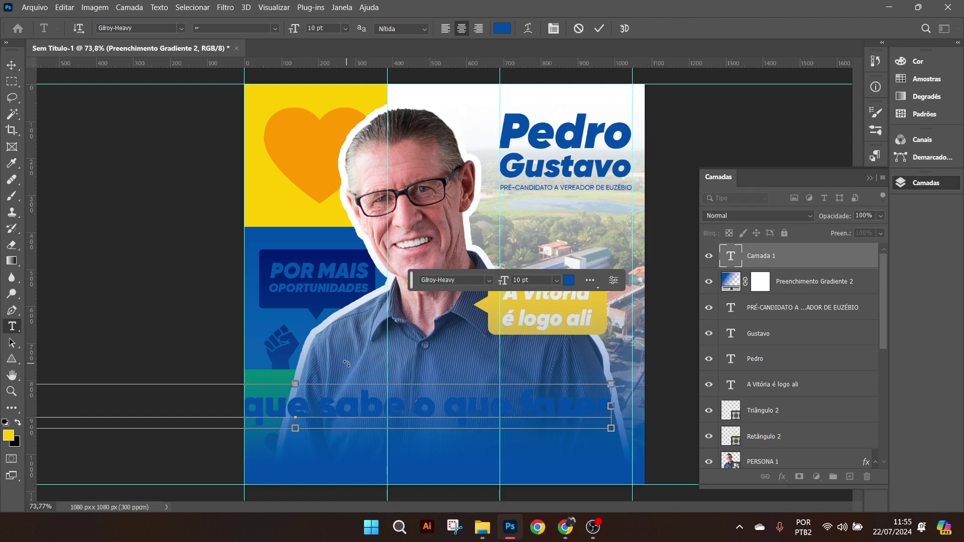
- Colour the whole slogan text white (ffffff)
key(ctrl+a)
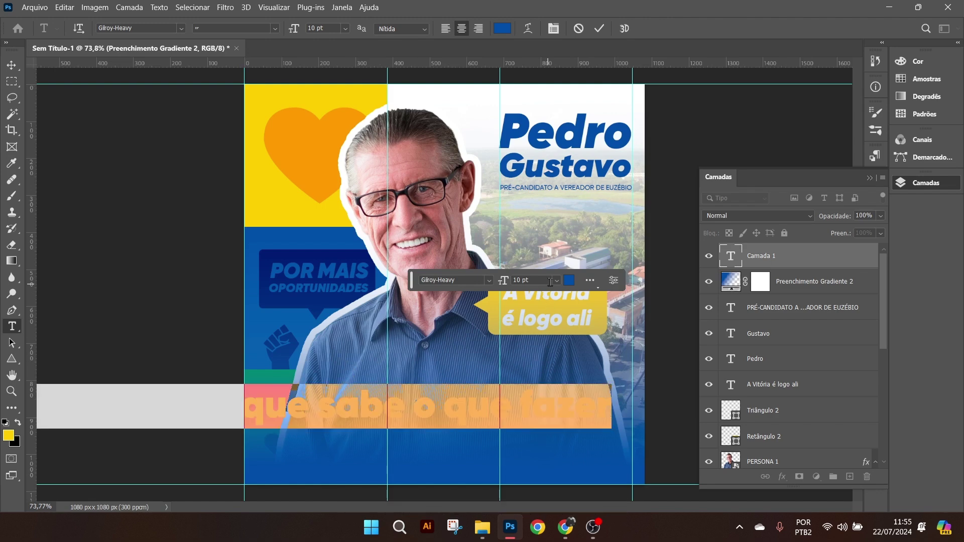
click(569, 281)
text(ffffff)
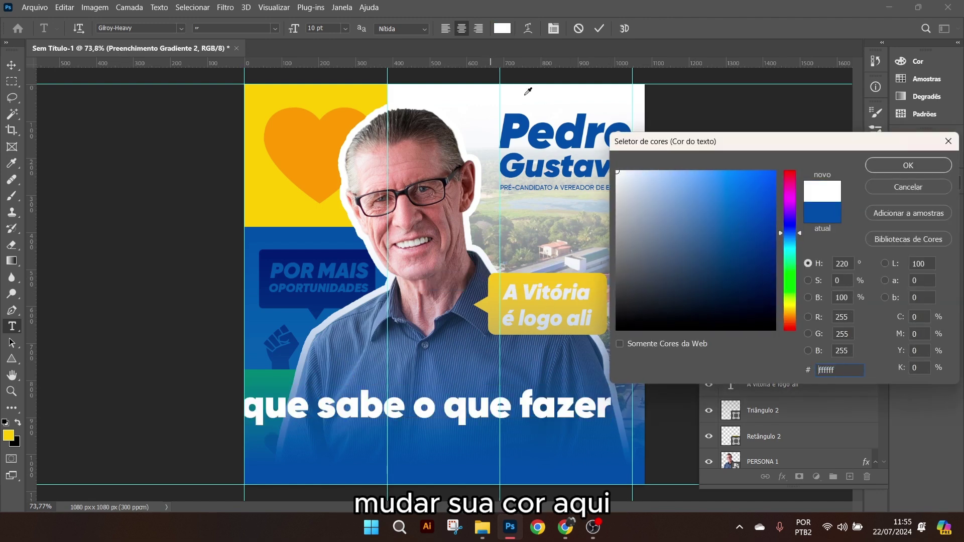
click(898, 163)
- Reduce the slogan to 6 pt and move it onto the blue gradient, centred across the post's width
click(560, 281)
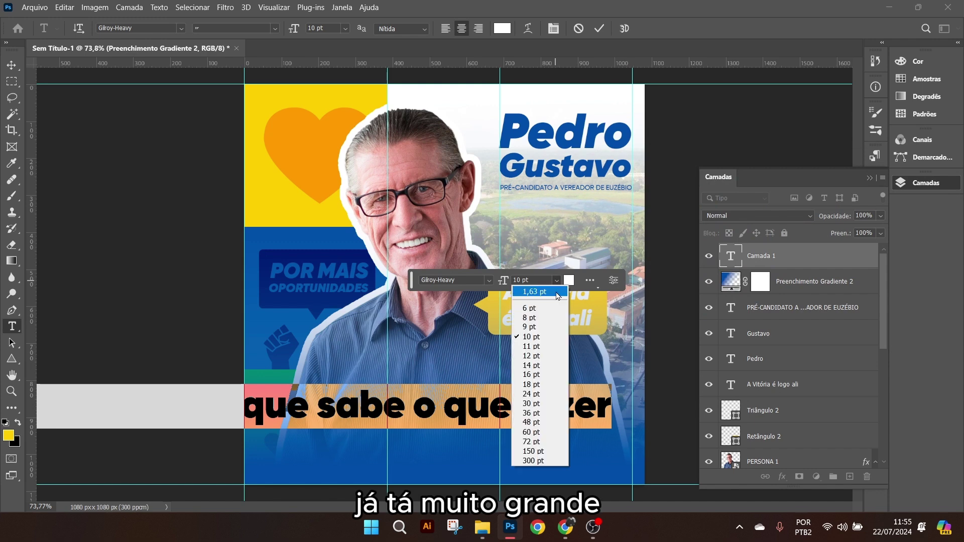
click(530, 316)
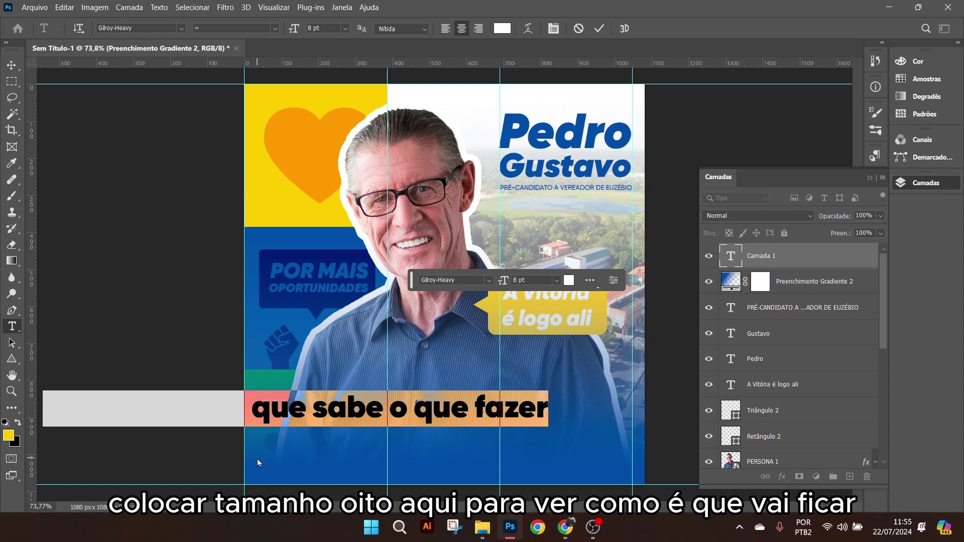
drag(266, 452, 398, 459)
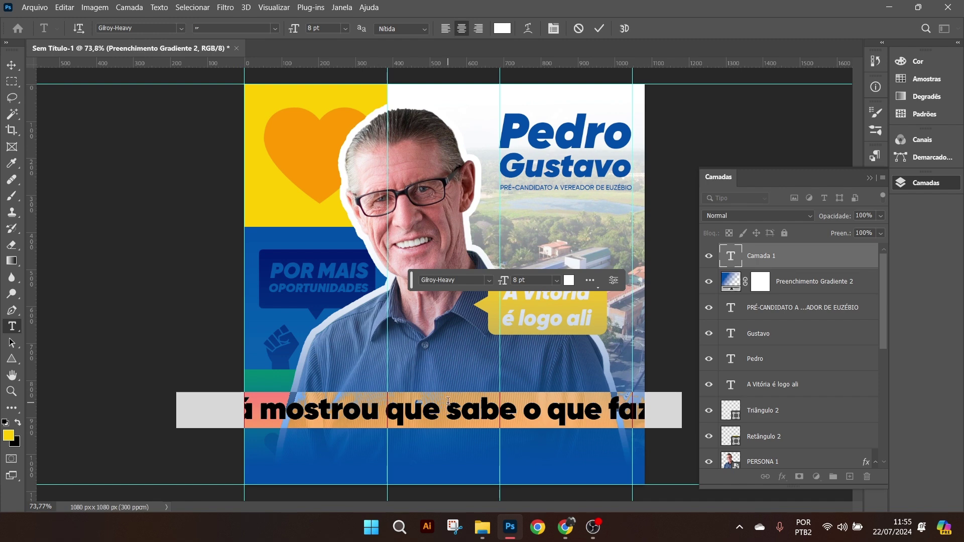
click(555, 280)
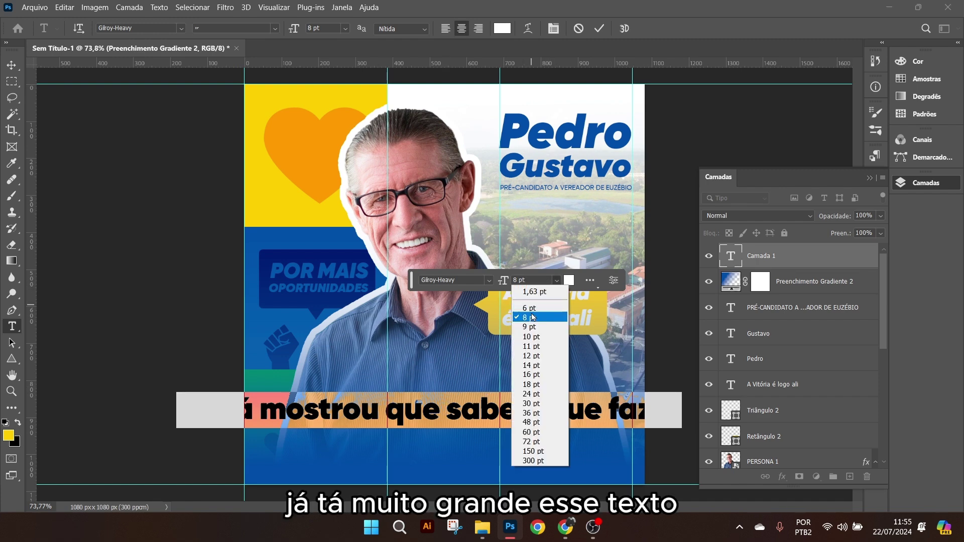
click(537, 308)
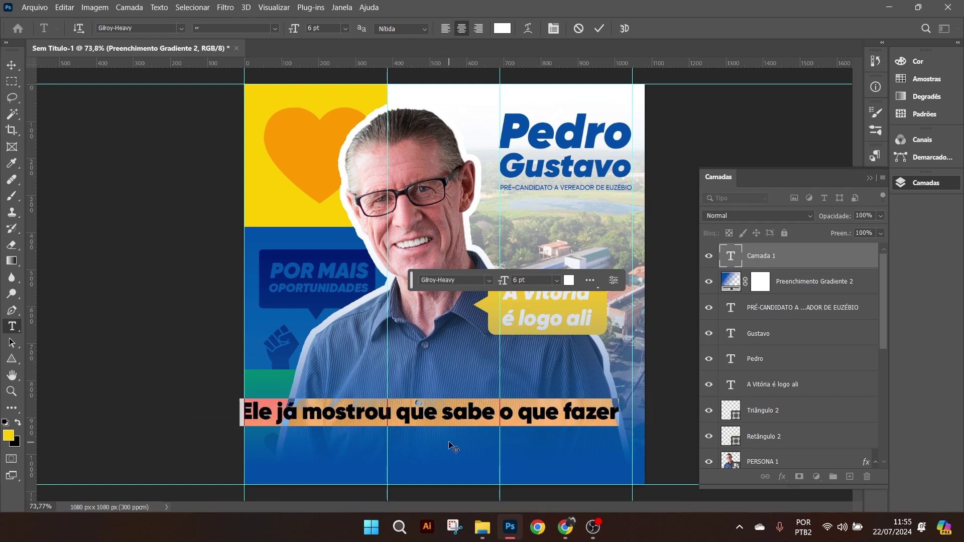
drag(449, 441, 466, 457)
drag(468, 458, 483, 465)
- Add a comma after "fazer" and a second slogan line reading "Euzébio precisa estar em boas mãos"
click(631, 431)
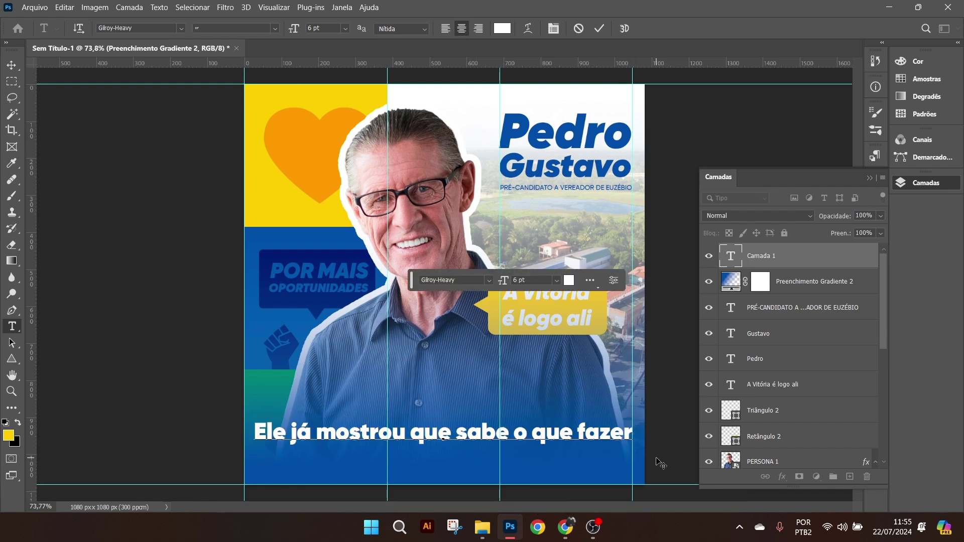
text(,)
key(Return)
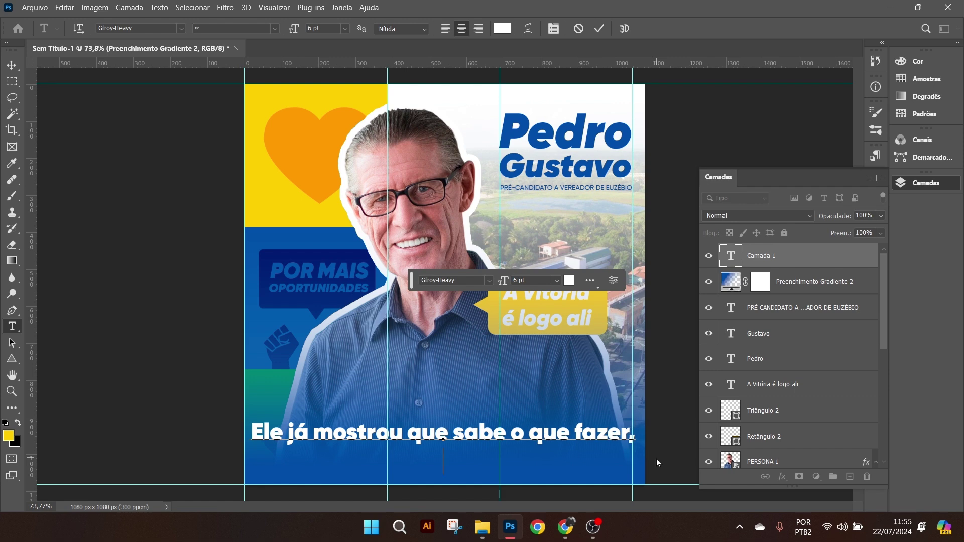
text(Euzé)
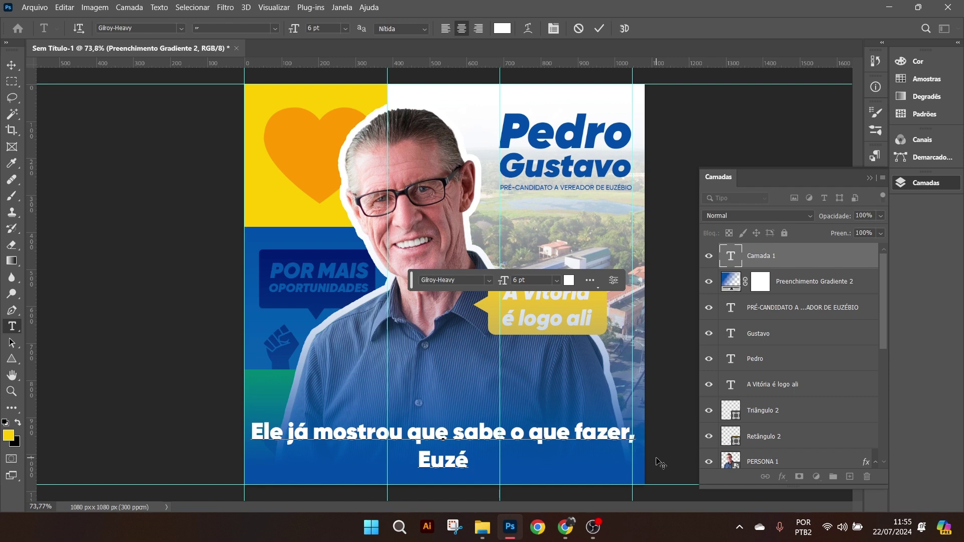
text(bio p)
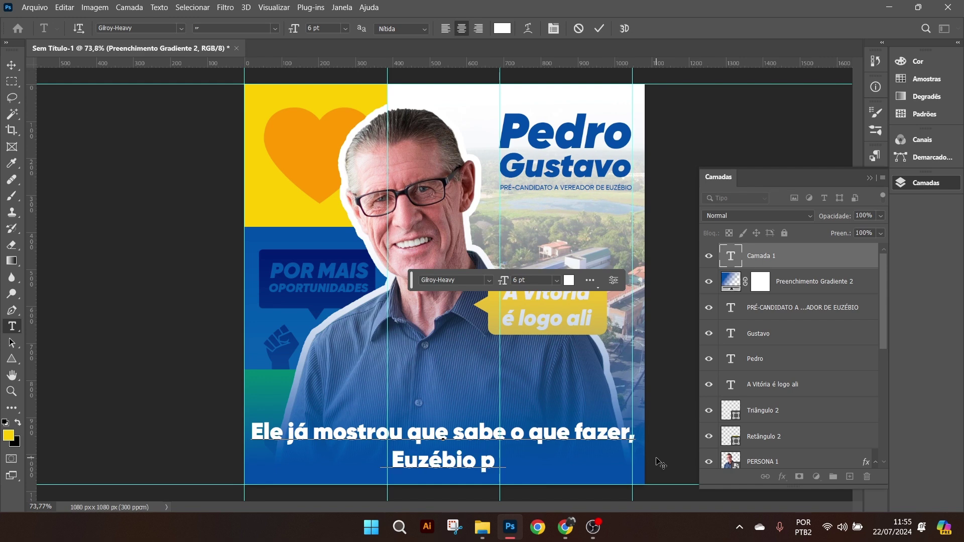
text(recisa e)
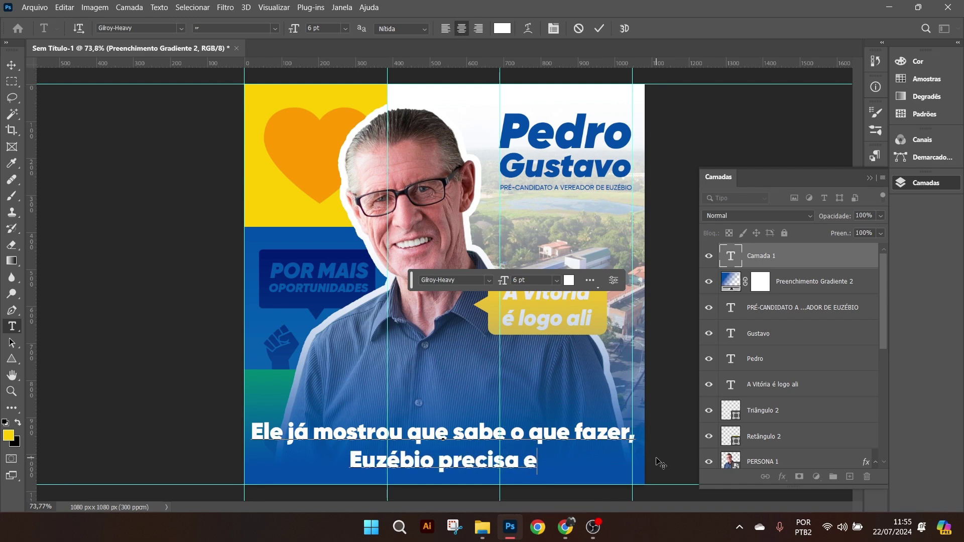
text(starem)
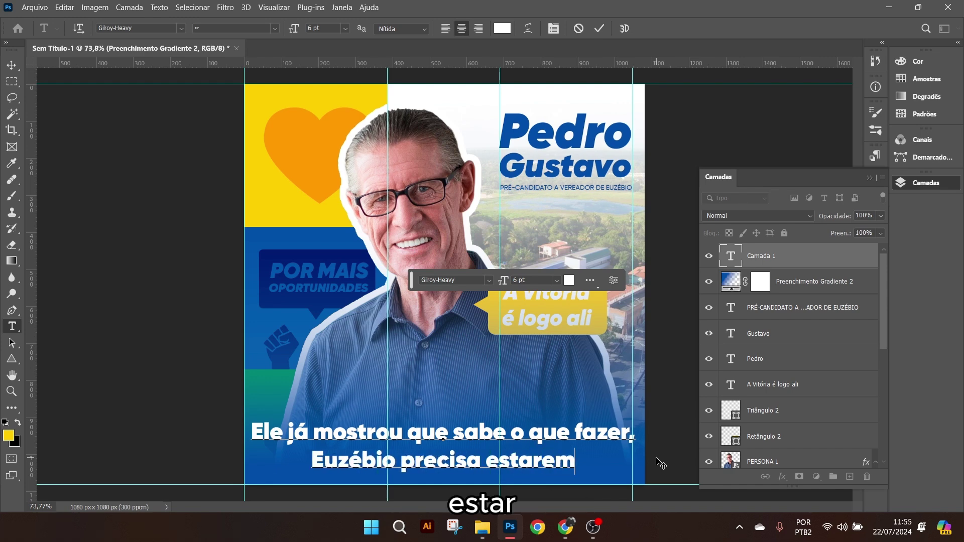
key(BackSpace)
key(BackSpace)
text(em boa)
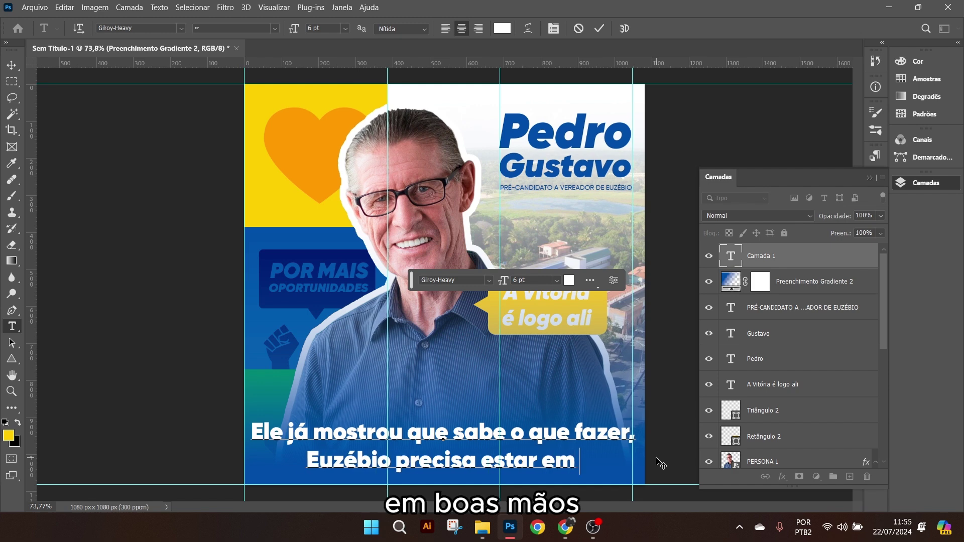
text(s mãos)
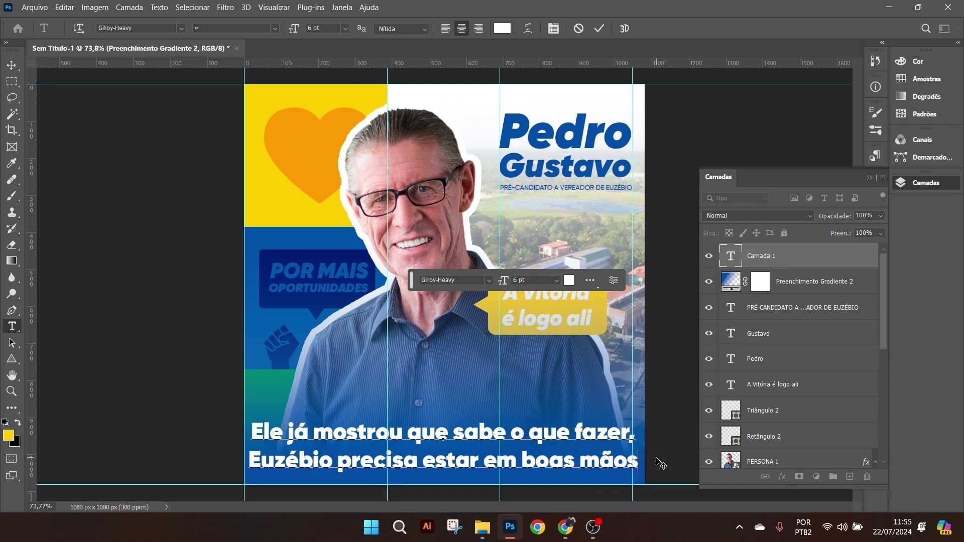
- End the slogan's second line with an exclamation mark and preview other fonts on the whole text
text(!)
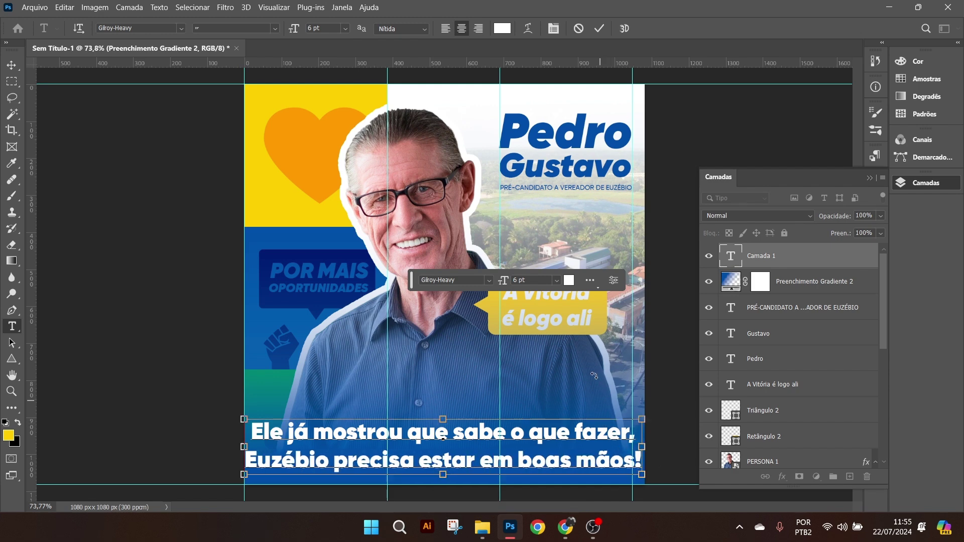
key(ctrl+a)
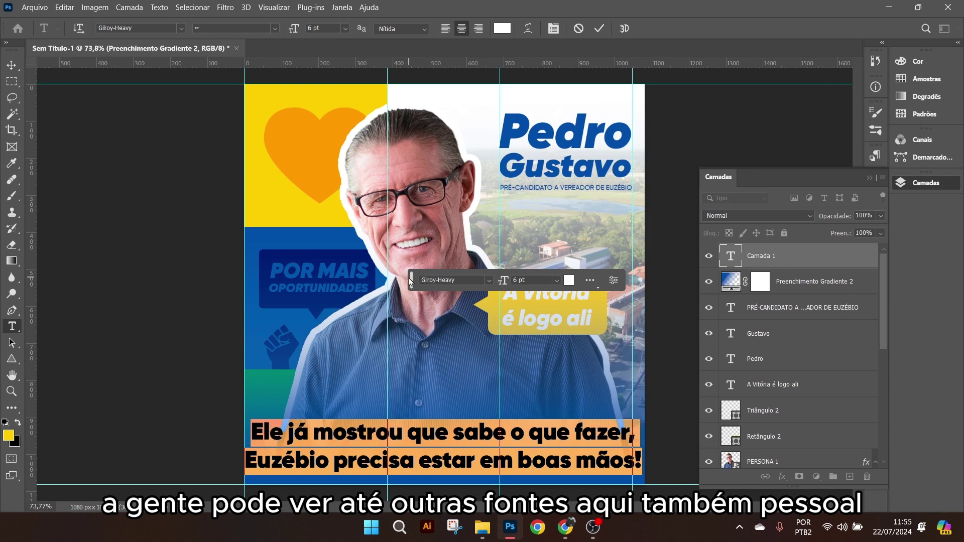
drag(410, 282, 525, 180)
click(605, 179)
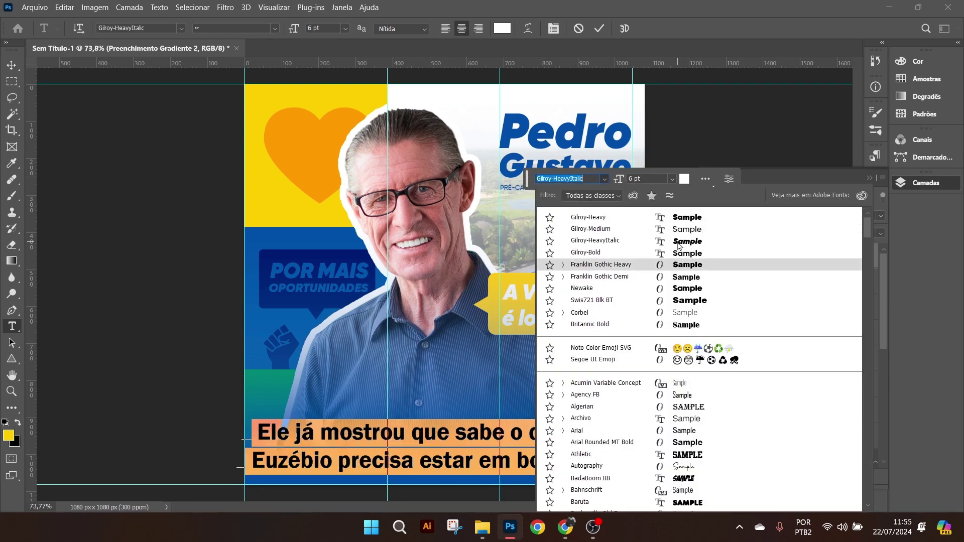
click(136, 27)
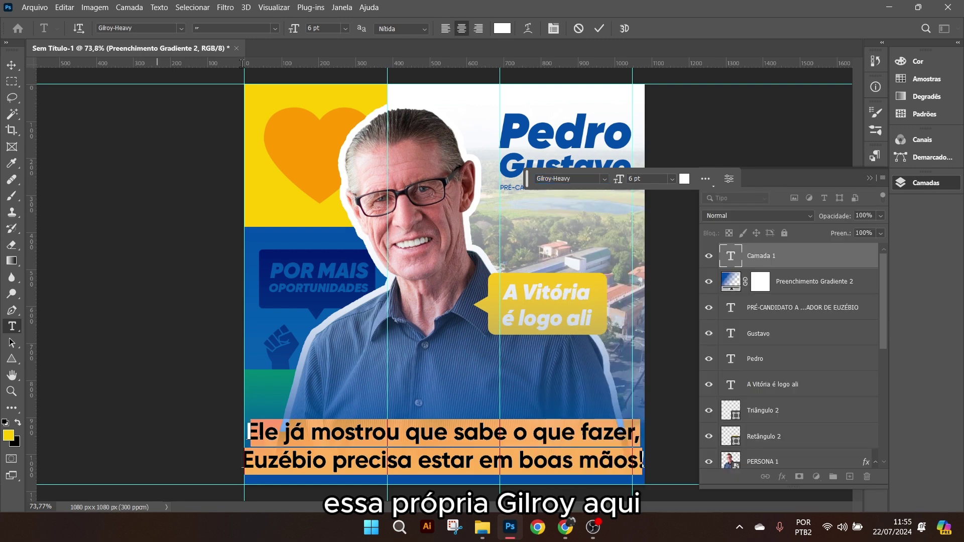
- Search the fonts for the Gilroy family and set the whole slogan to Gilroy-ExtraBoldItalic
click(584, 183)
click(580, 177)
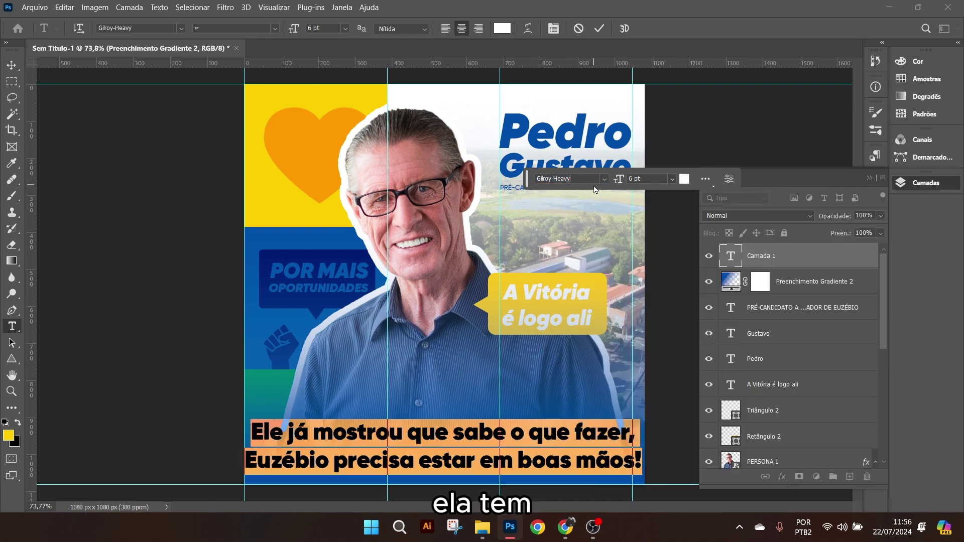
key(BackSpace)
key(BackSpace)
key(BackSpace)
key(BackSpace)
key(BackSpace)
key(BackSpace)
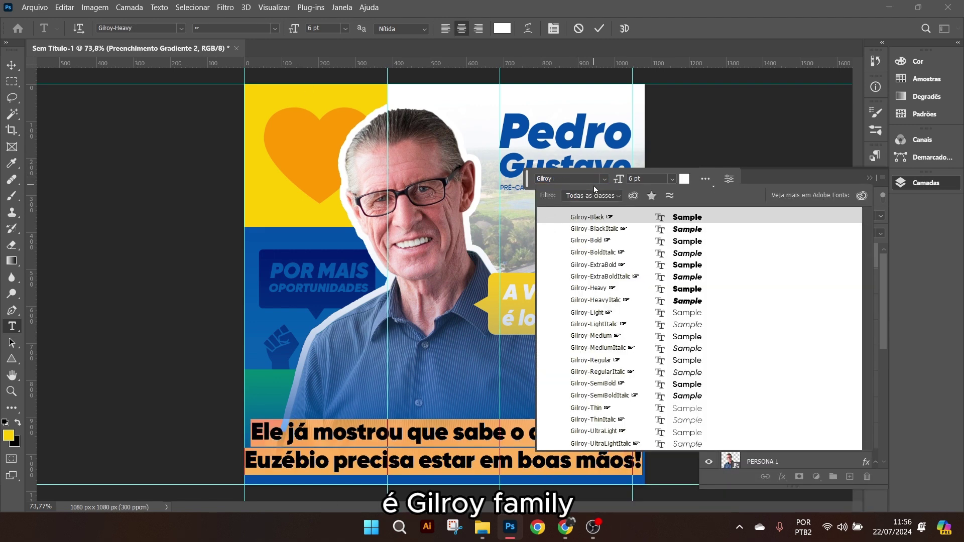
key(Down)
key(Down)
key(Down)
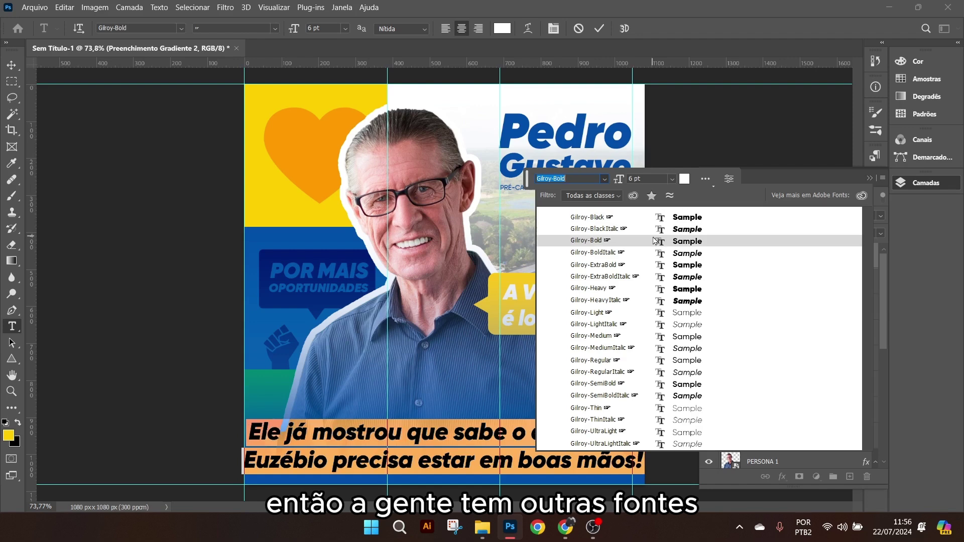
key(Down)
key(Down)
key(Down)
key(Down)
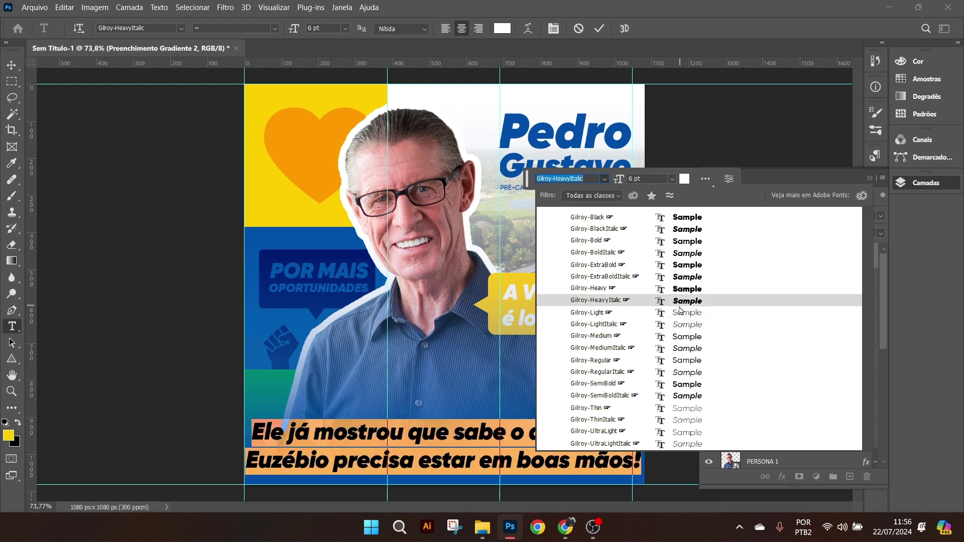
click(670, 277)
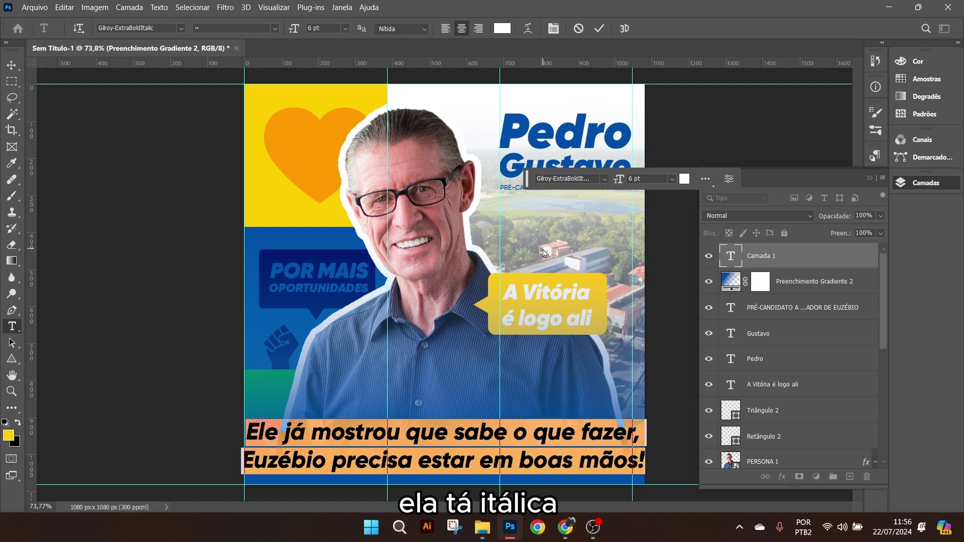
- Set the slogan's font size to 5,5 pt and finish editing the text
click(307, 28)
key(Return)
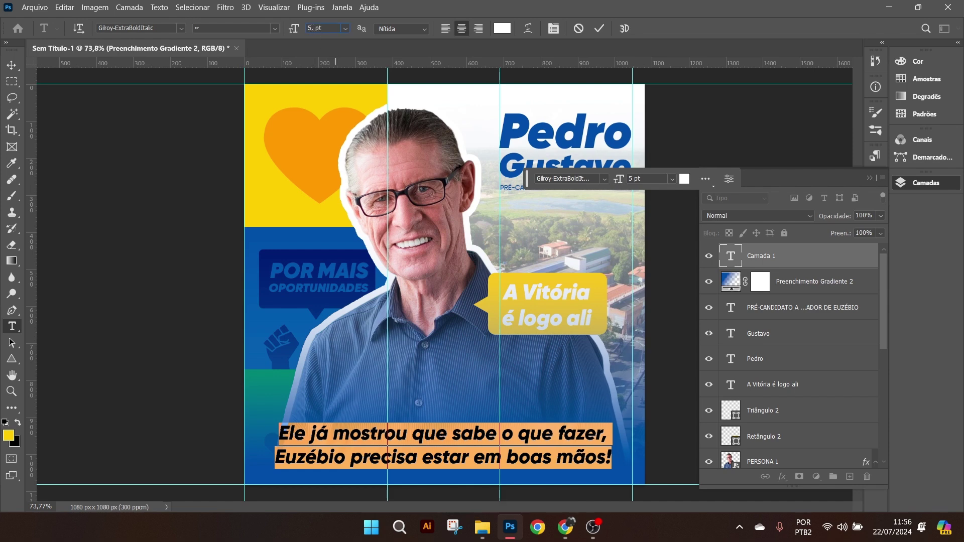
key(Return)
click(501, 213)
text(,)
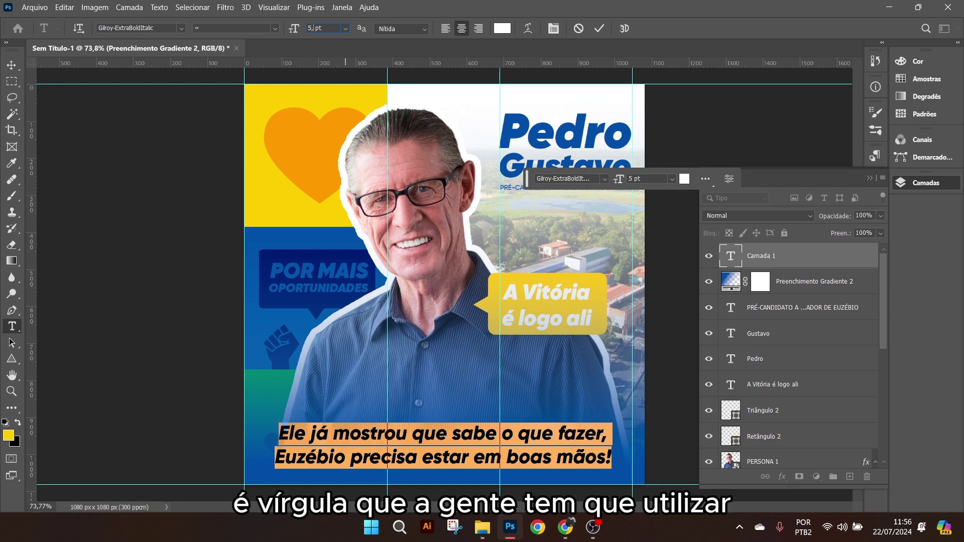
text(5)
key(Return)
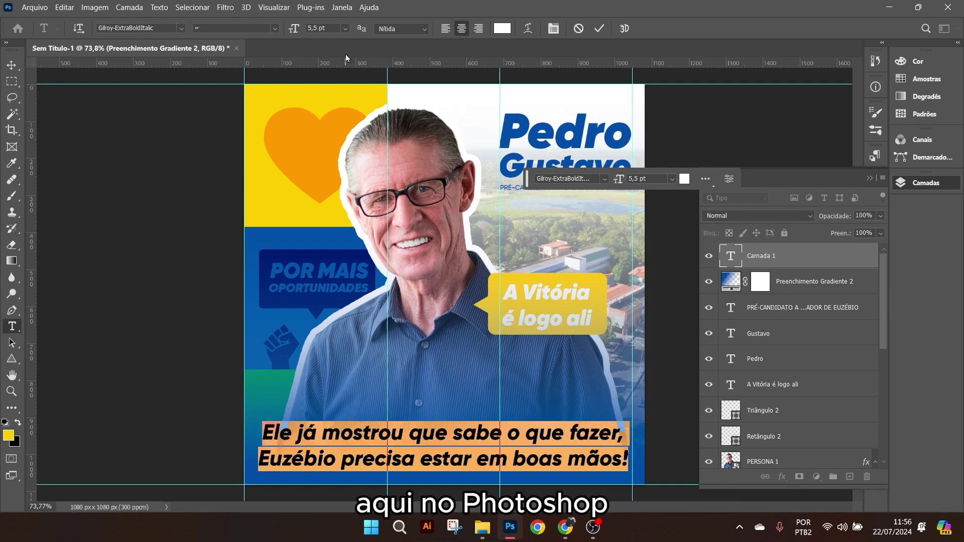
key(ctrl+Return)
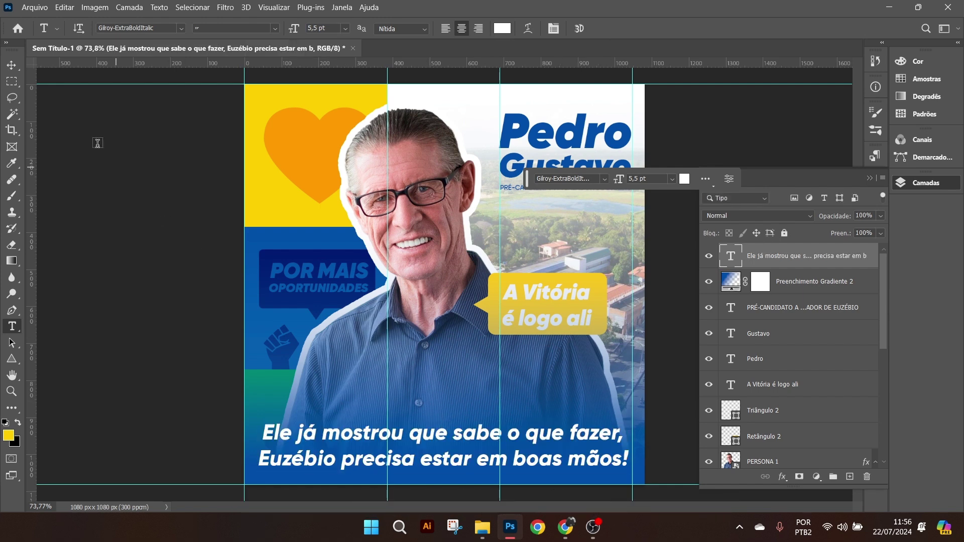
- Move the slogan slightly lower on the blue gradient and clear the floating text options bar off the artwork
click(10, 65)
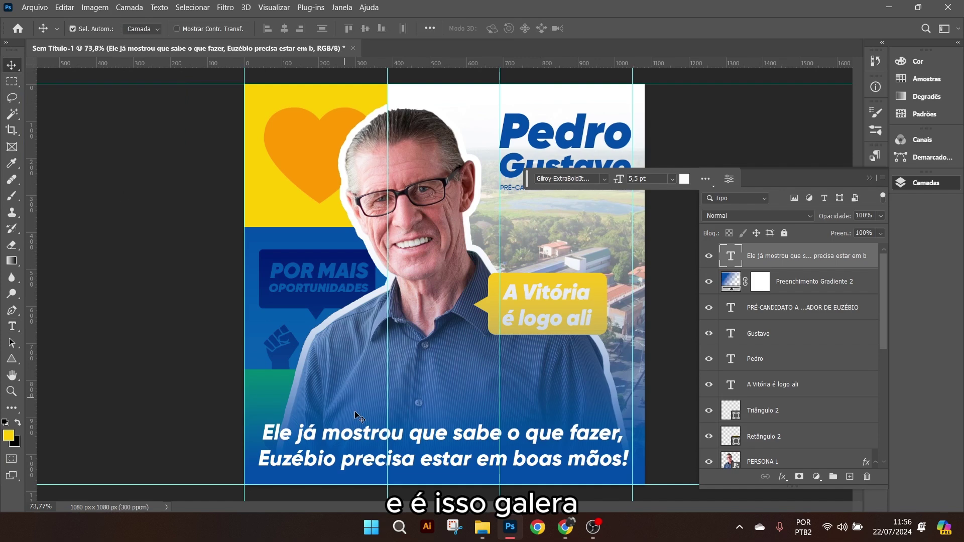
drag(434, 438, 432, 440)
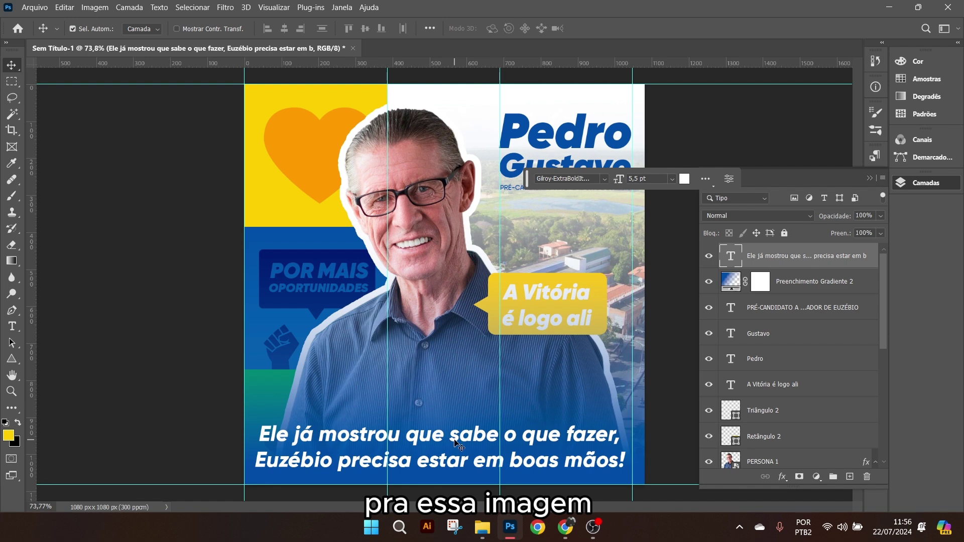
drag(455, 442, 459, 449)
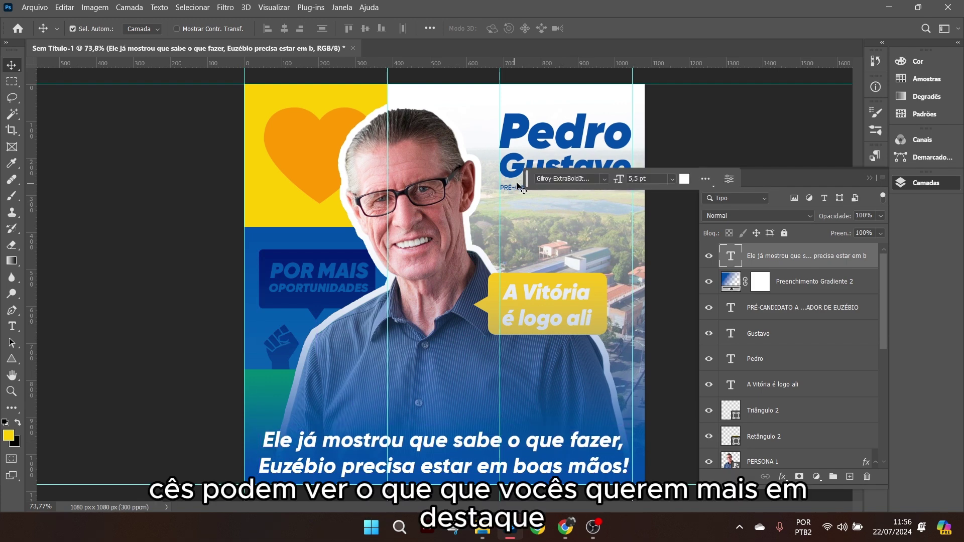
drag(528, 185, 681, 106)
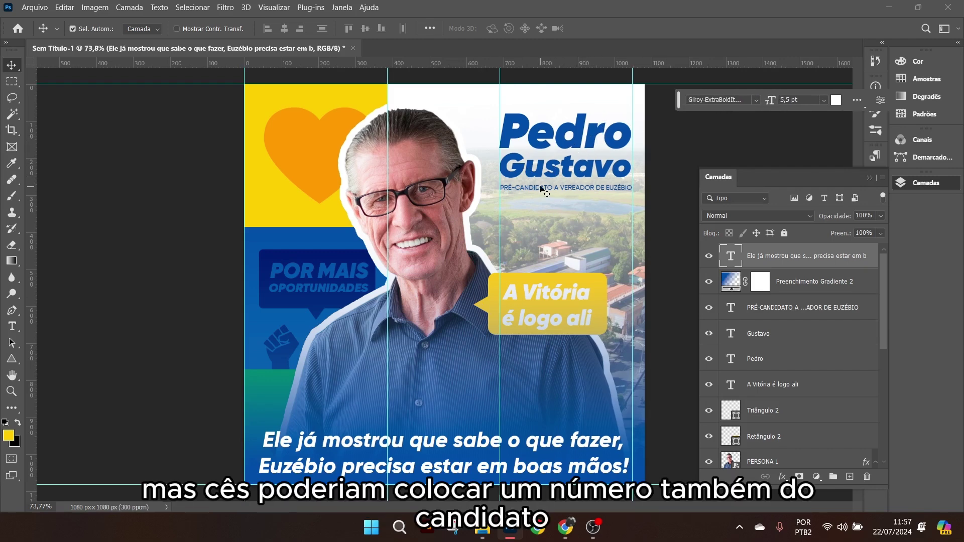
- Shift the "eusebio" city background photo slightly down and to the right behind the candidate
scroll(812, 375, down, 10)
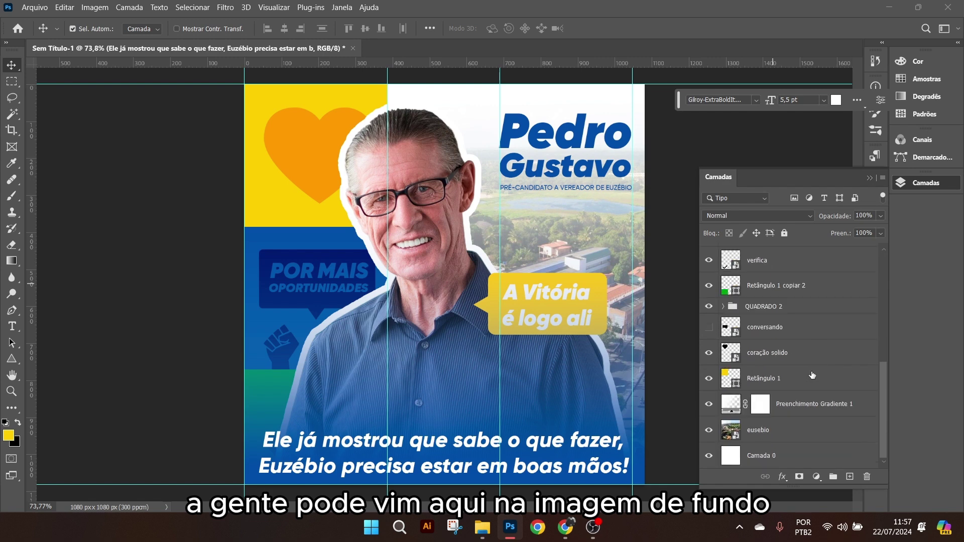
click(797, 435)
scroll(576, 351, down, 3)
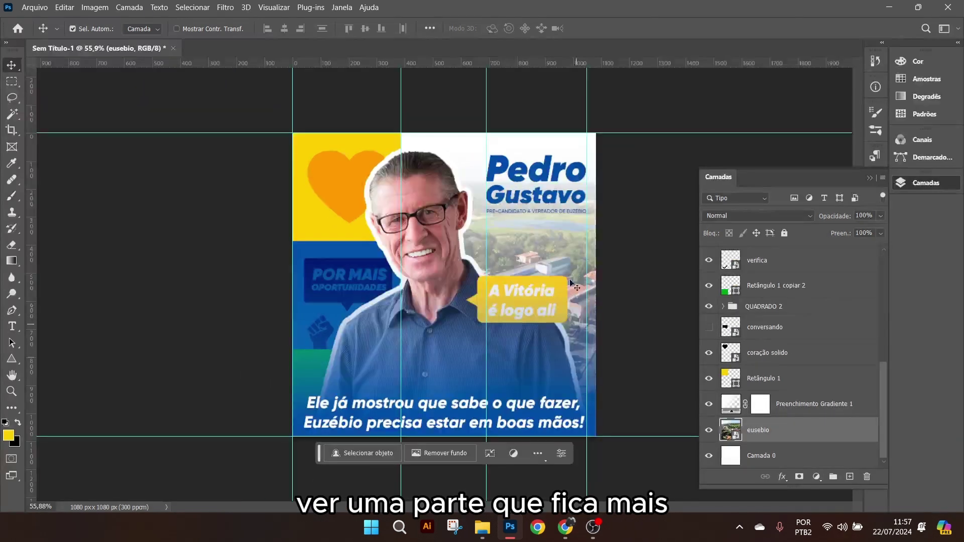
drag(568, 249, 583, 286)
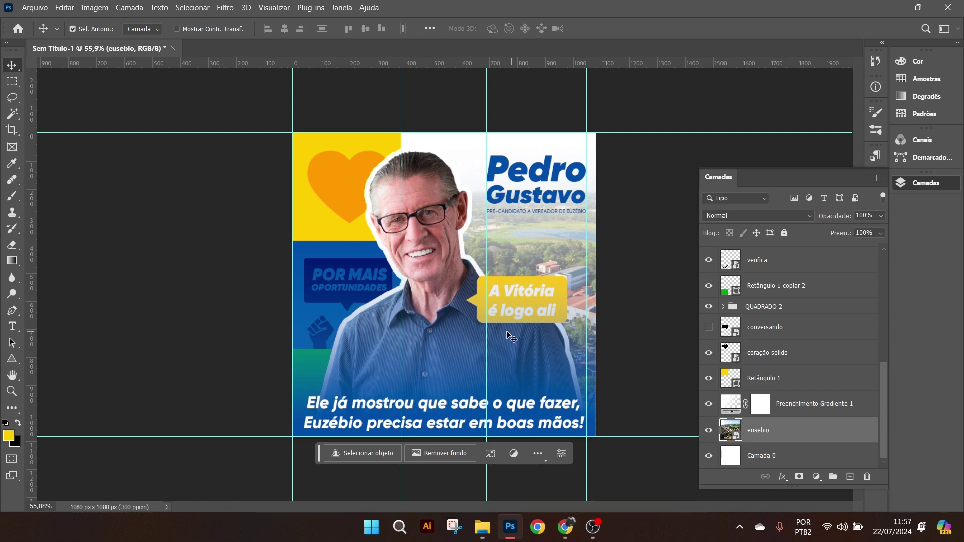
scroll(396, 227, up, 1)
- Select every layer from the slogan text down to Camada 0 and group them all
scroll(858, 347, up, 10)
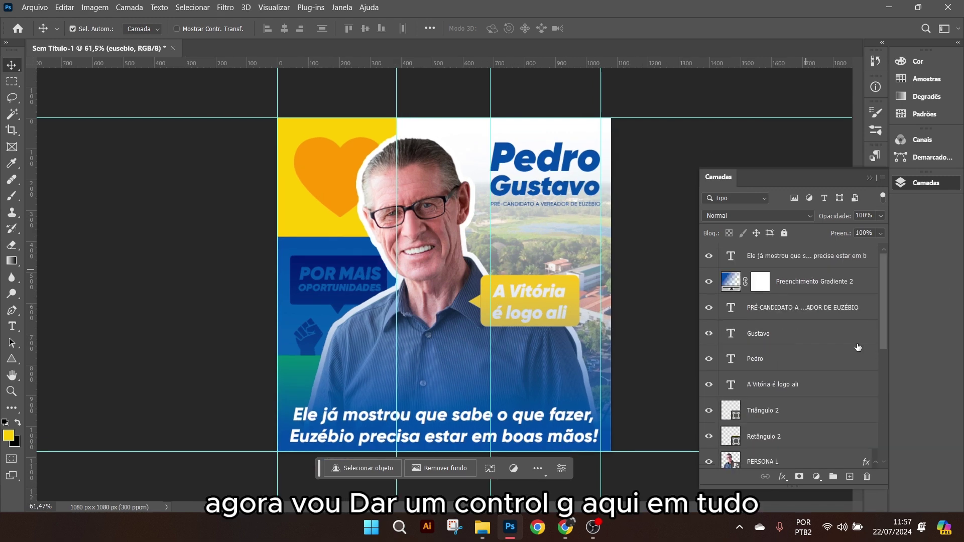
click(757, 260)
key(ctrl+a)
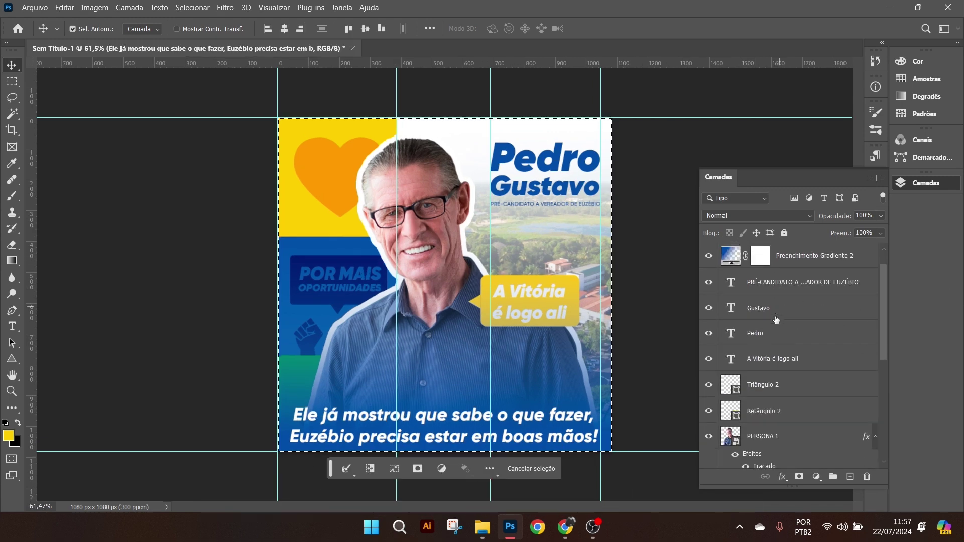
scroll(772, 301, down, 5)
key(ctrl+d)
scroll(774, 305, down, 8)
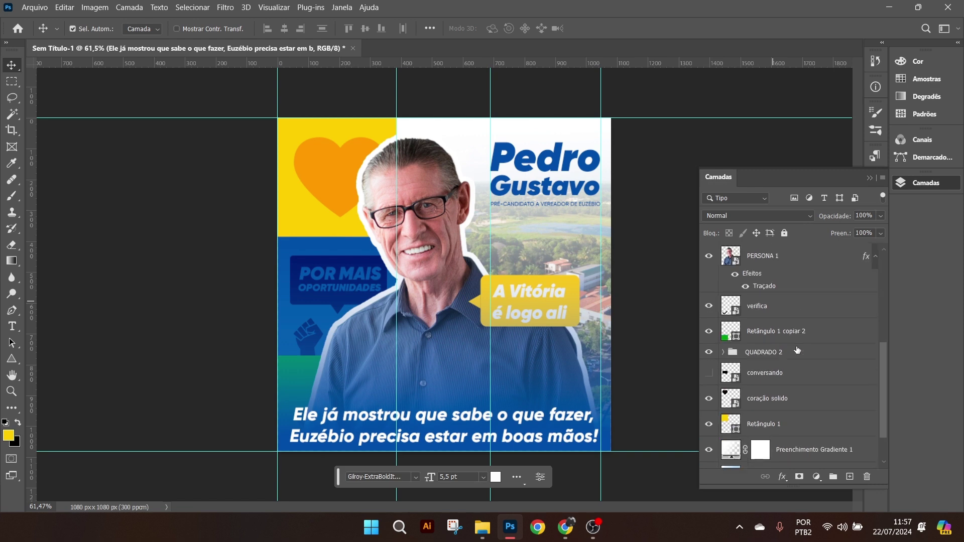
shift+click(799, 455)
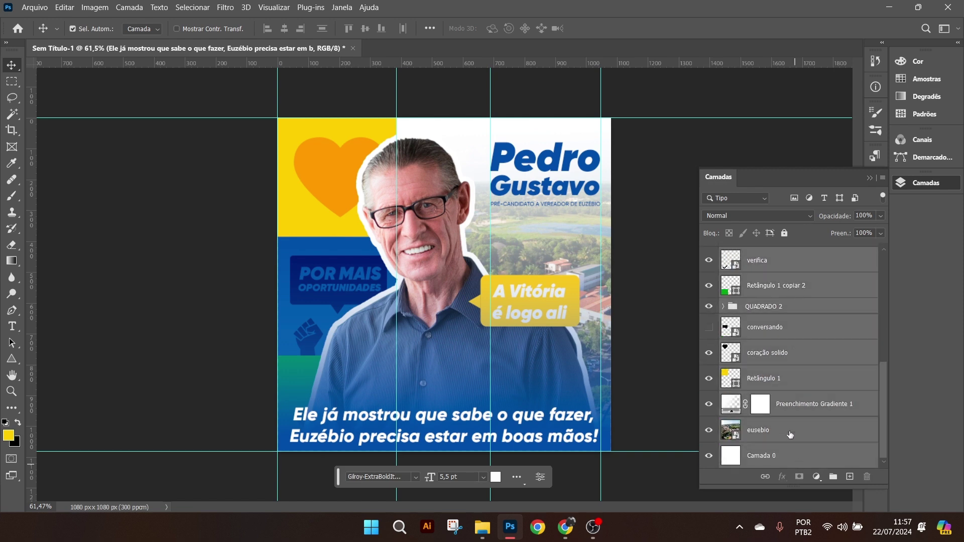
key(ctrl+g)
- Duplicate the group, merge the copy into a single layer and hide the original group
key(ctrl+j)
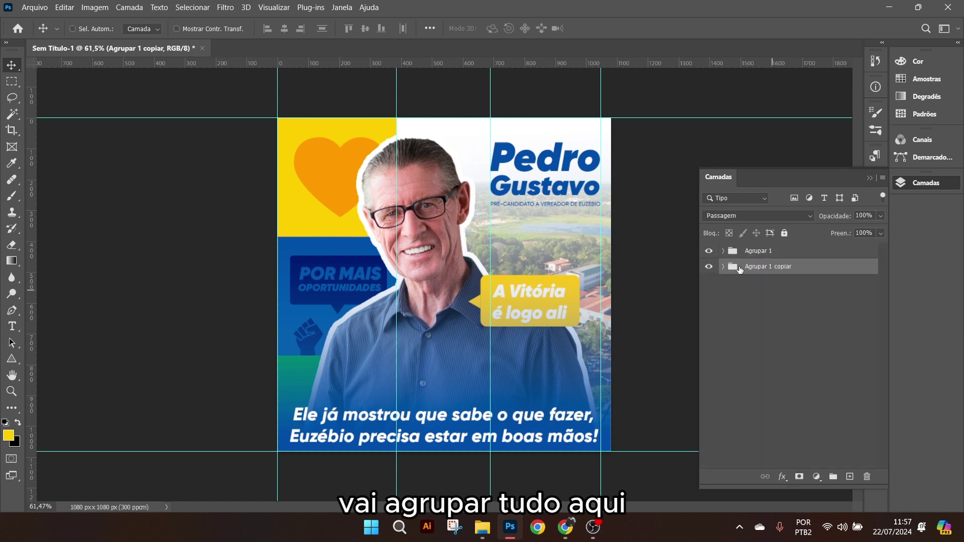
key(ctrl+e)
click(708, 251)
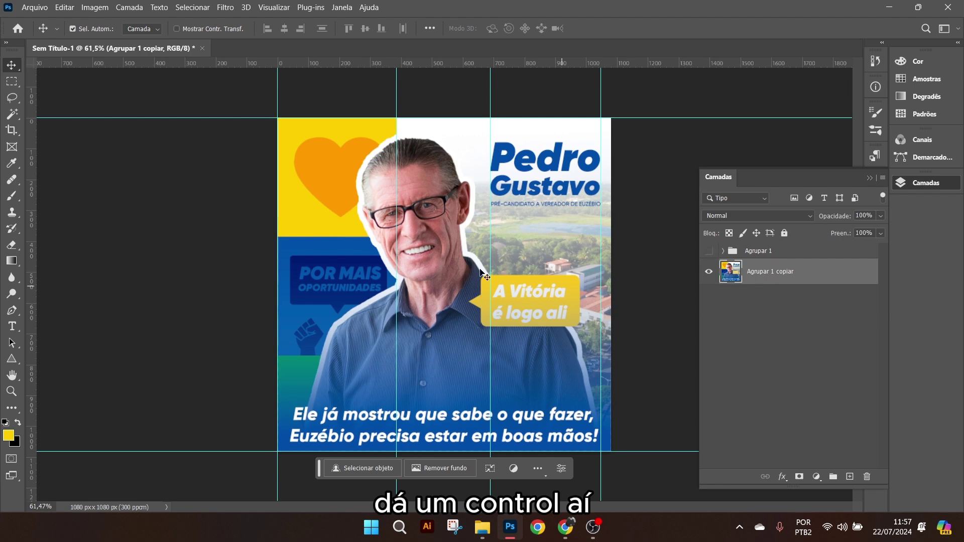
- Open the Camera Raw filter on the merged copy and set Temperatura to -15 and Colorir to +9
click(223, 8)
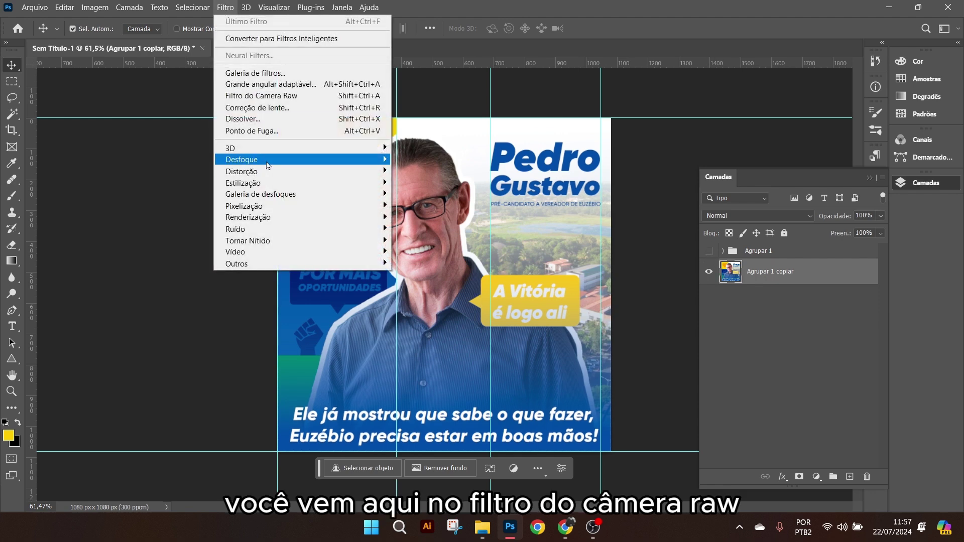
mouse_move(284, 198)
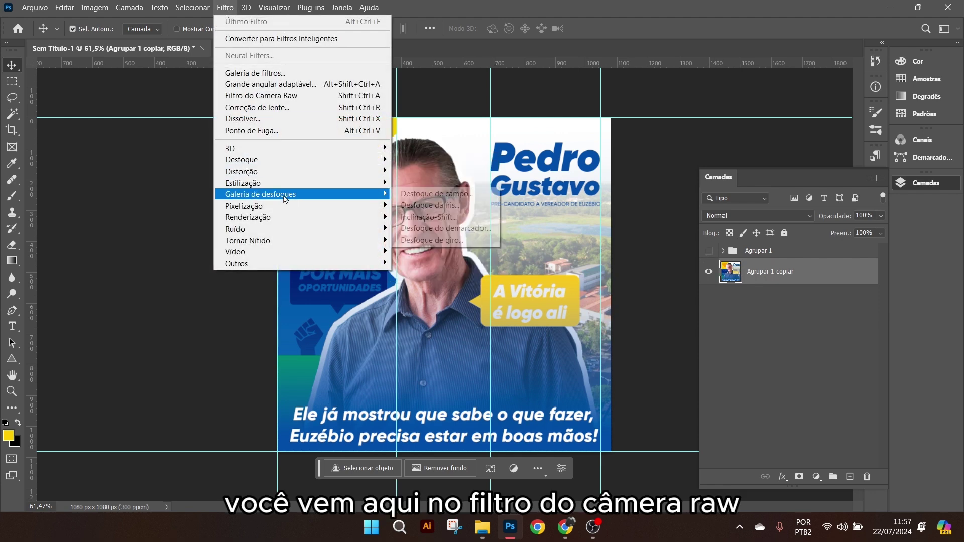
click(266, 95)
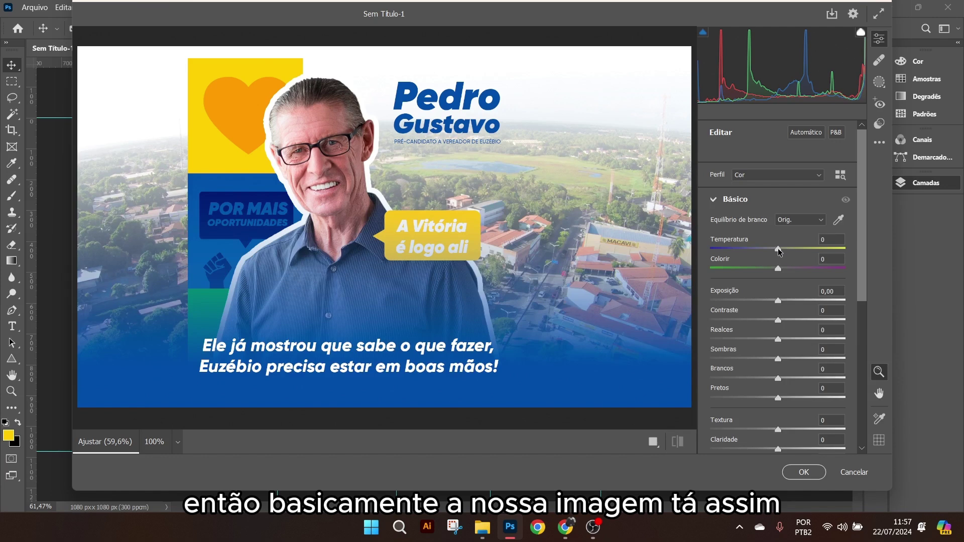
mouse_move(778, 248)
mouse_down()
mouse_move(787, 248)
mouse_move(768, 251)
mouse_up()
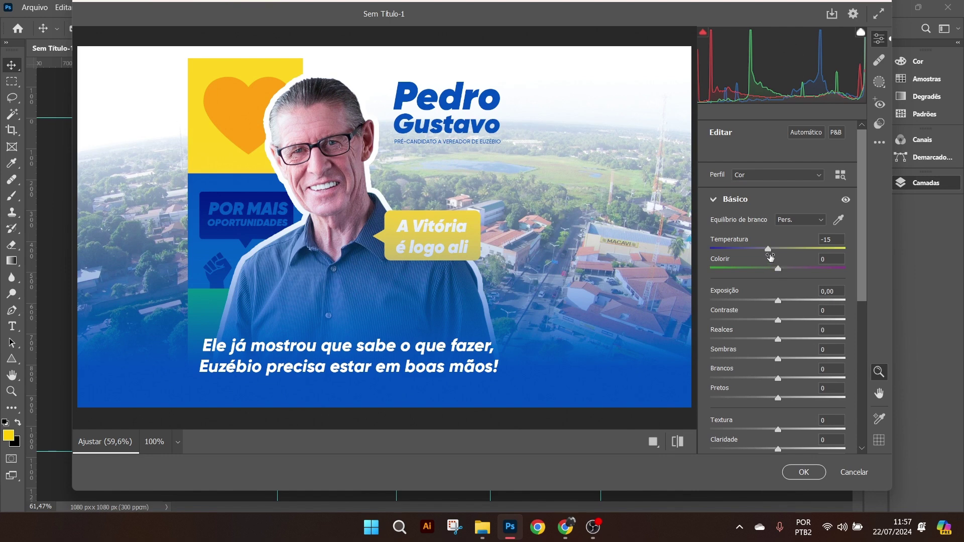
drag(778, 269, 781, 271)
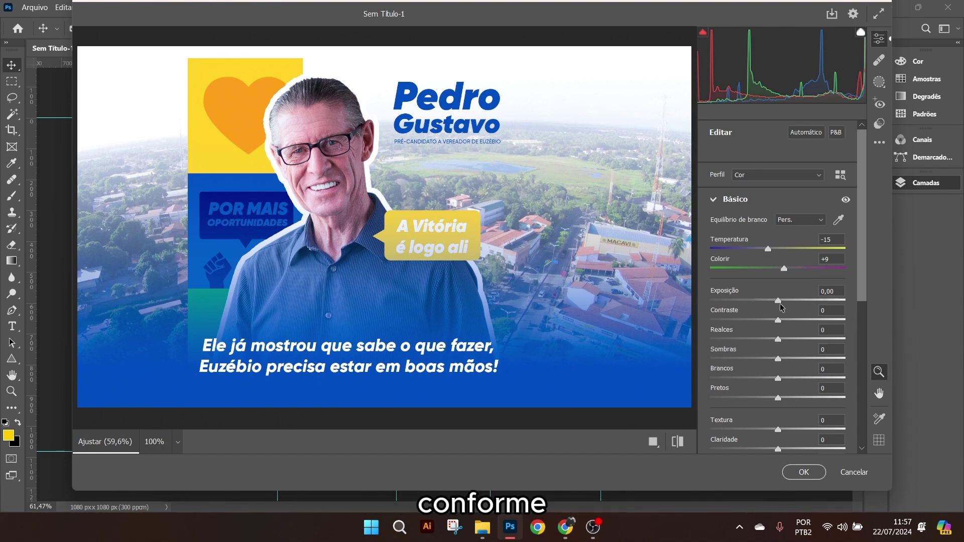
- Set Exposição to -0,20, Contraste to +8, Realces to +10, Sombras to -25, Brancos to +40 and Pretos to +35
drag(778, 301, 776, 304)
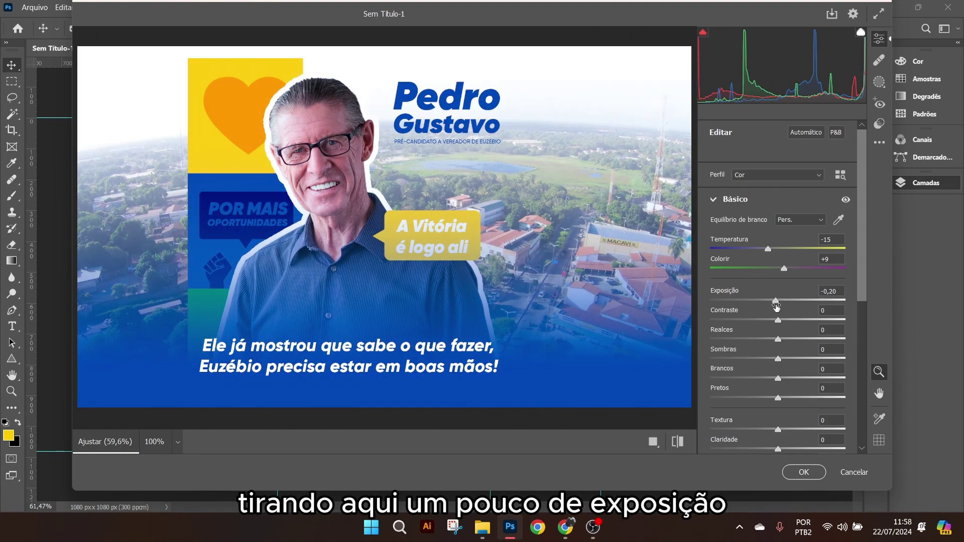
drag(779, 321, 786, 347)
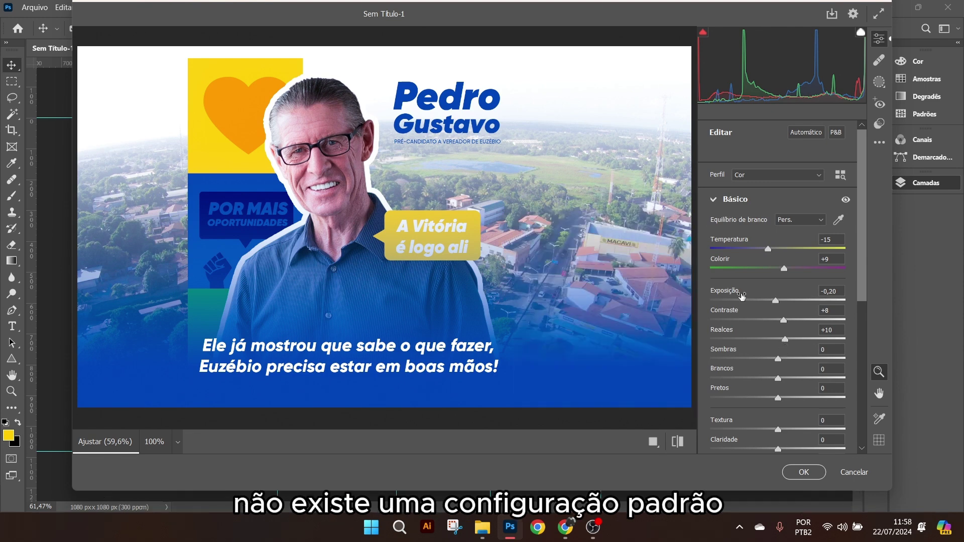
mouse_move(742, 296)
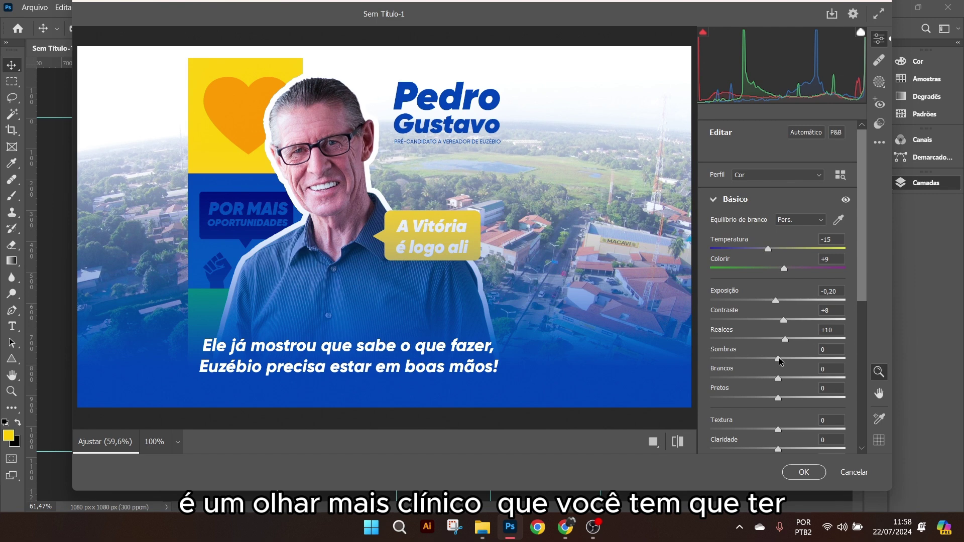
drag(778, 360, 802, 398)
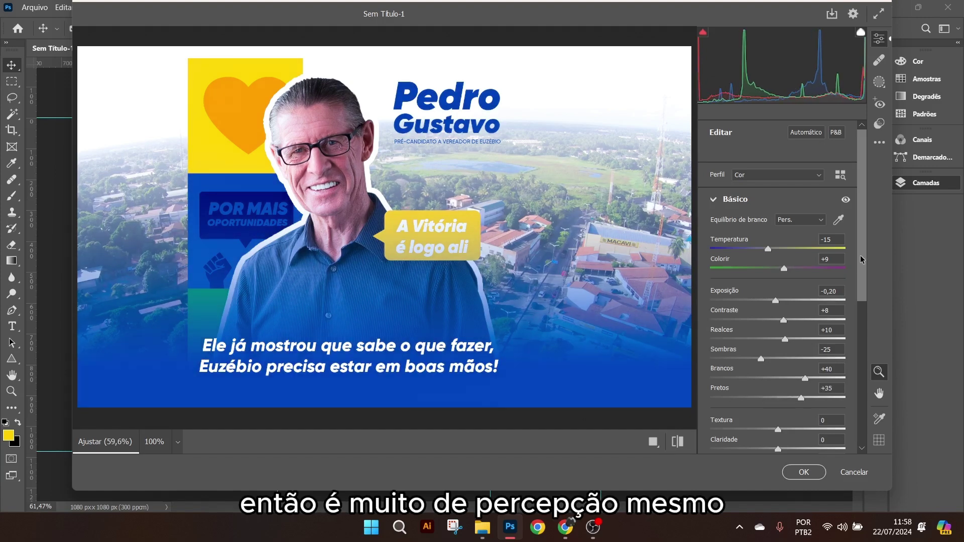
- Set Vibração to +16 and Saturação to +15, and apply the Camera Raw adjustments to the merged copy
scroll(862, 260, down, 3)
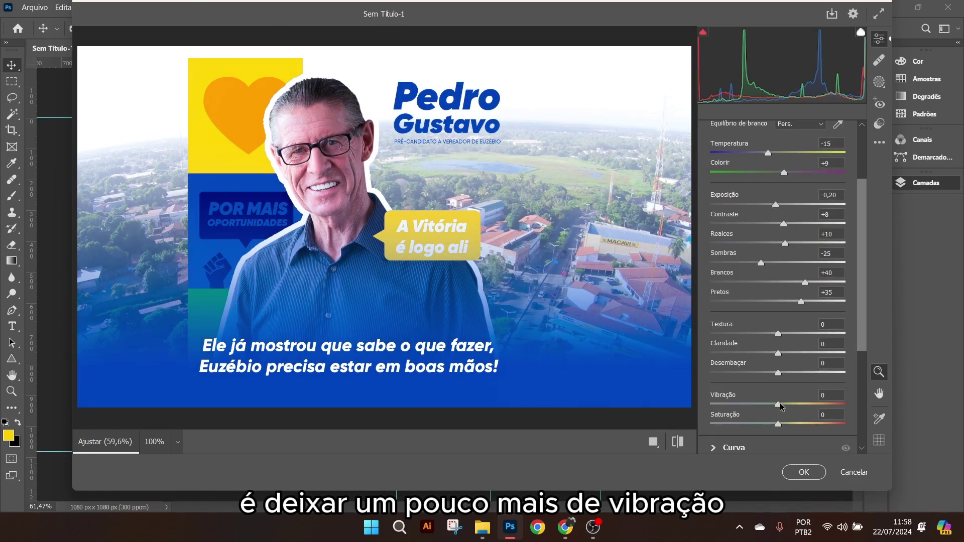
drag(778, 404, 789, 425)
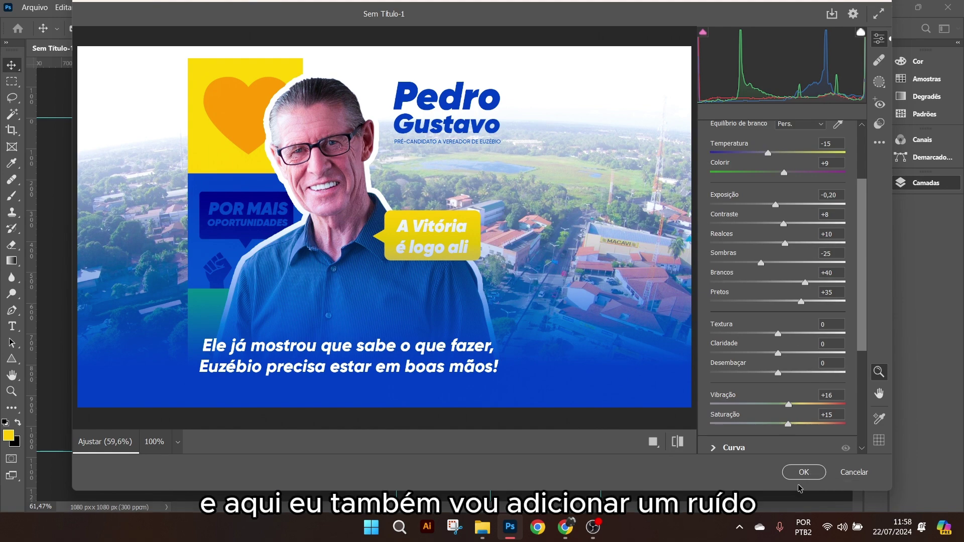
click(803, 472)
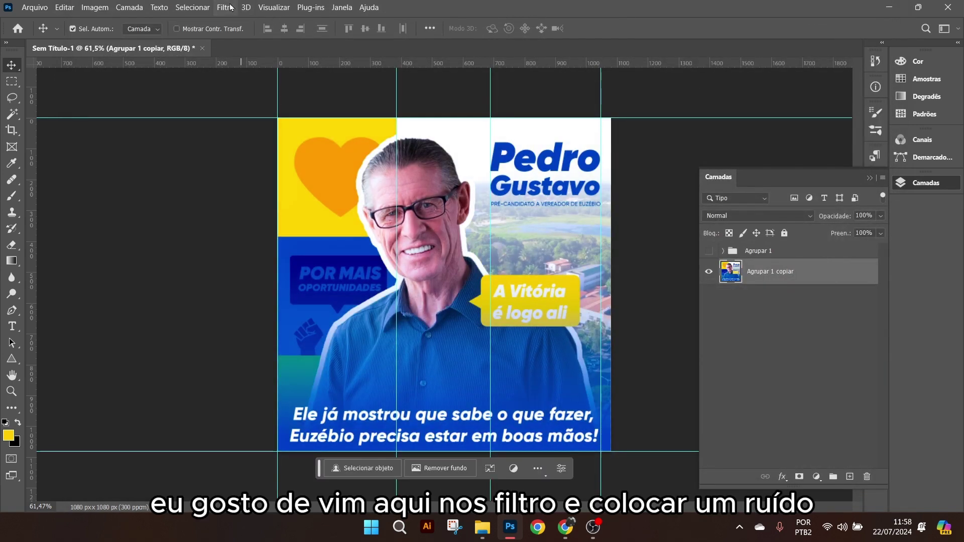
- Add noise to the merged copy with Adicionar Ruído at 4% intensity and Uniforme distribution
click(230, 8)
mouse_move(253, 234)
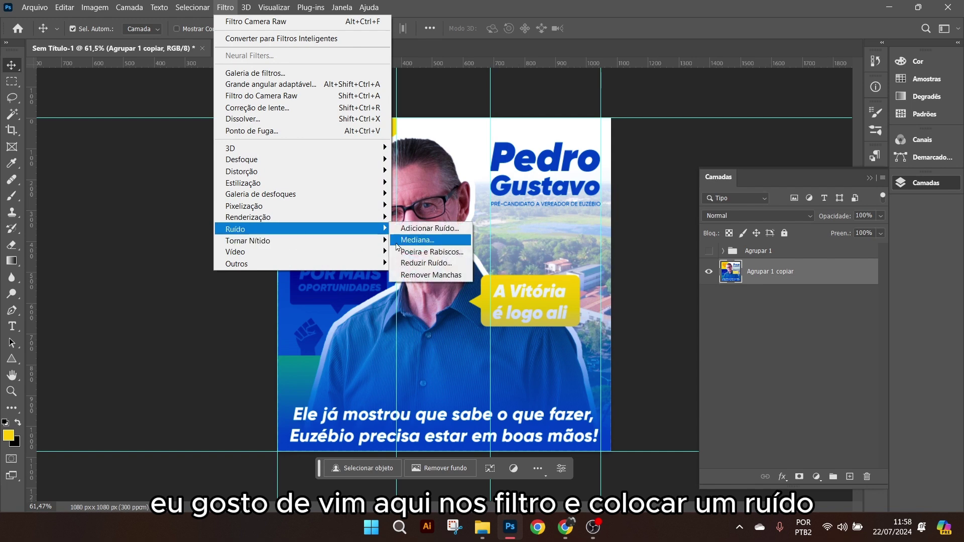
click(436, 228)
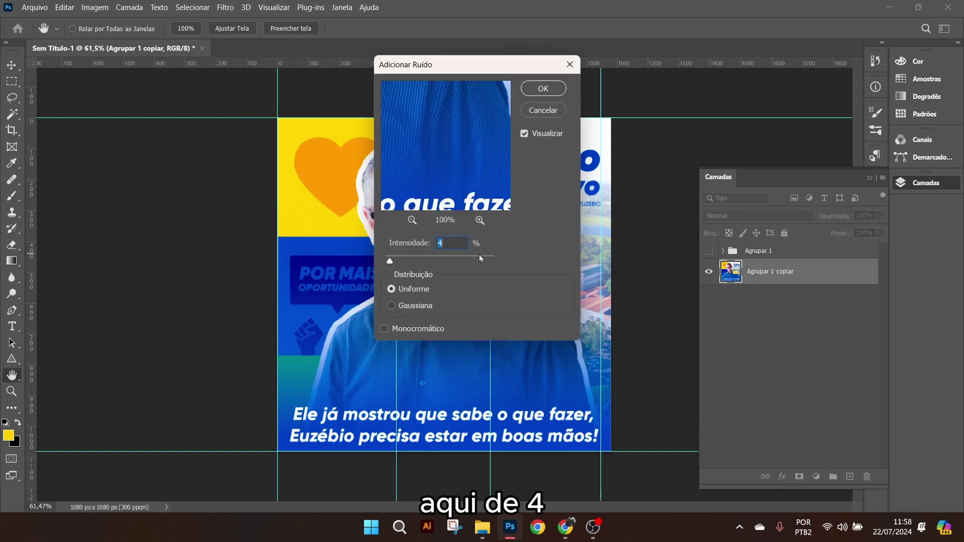
click(543, 89)
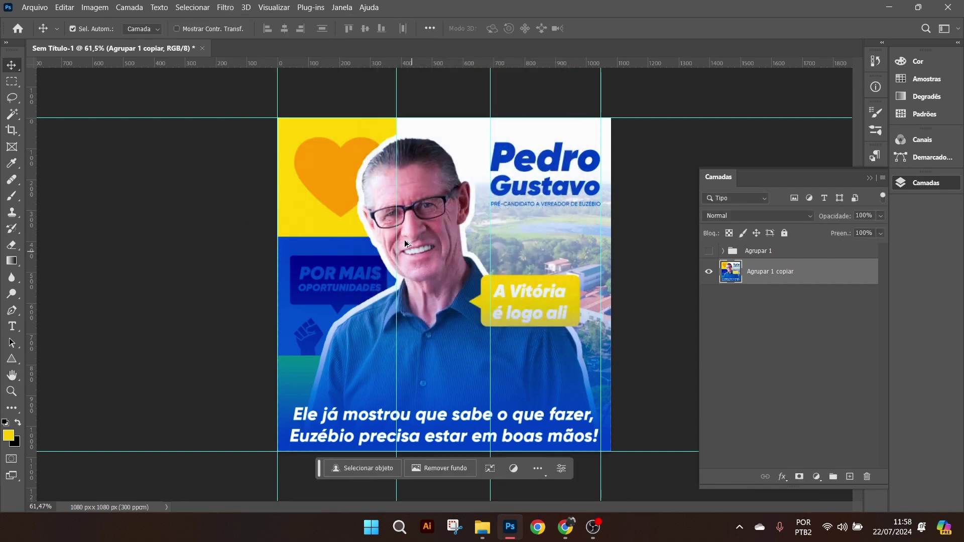
- Remove the two inner vertical guides and move the remaining right-hand guide onto the canvas's right edge
scroll(448, 242, up, 2)
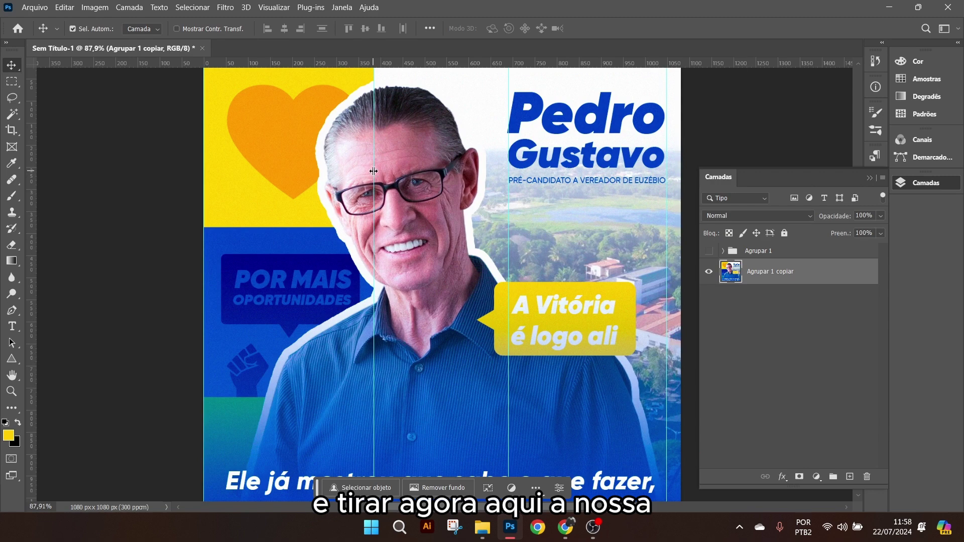
drag(373, 172, 30, 196)
drag(510, 202, 20, 246)
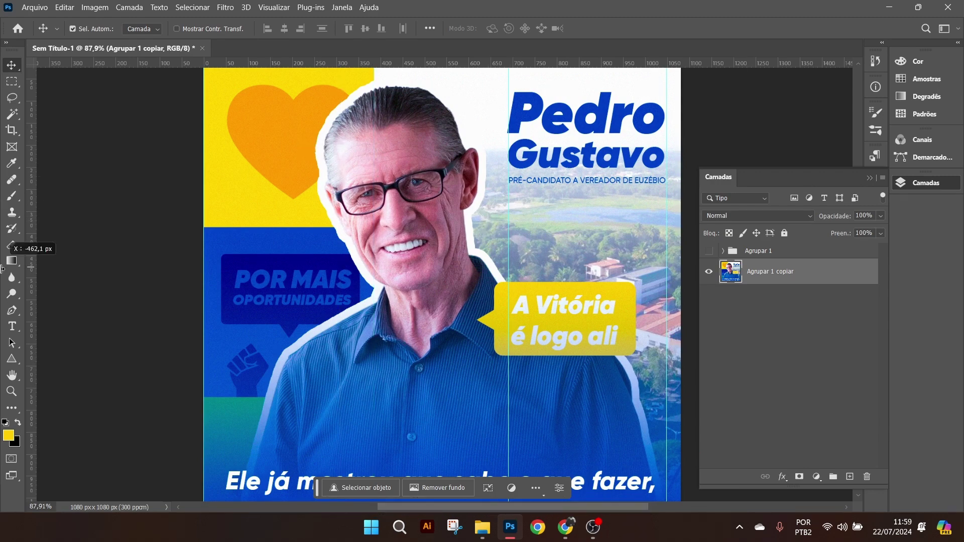
scroll(215, 315, down, 3)
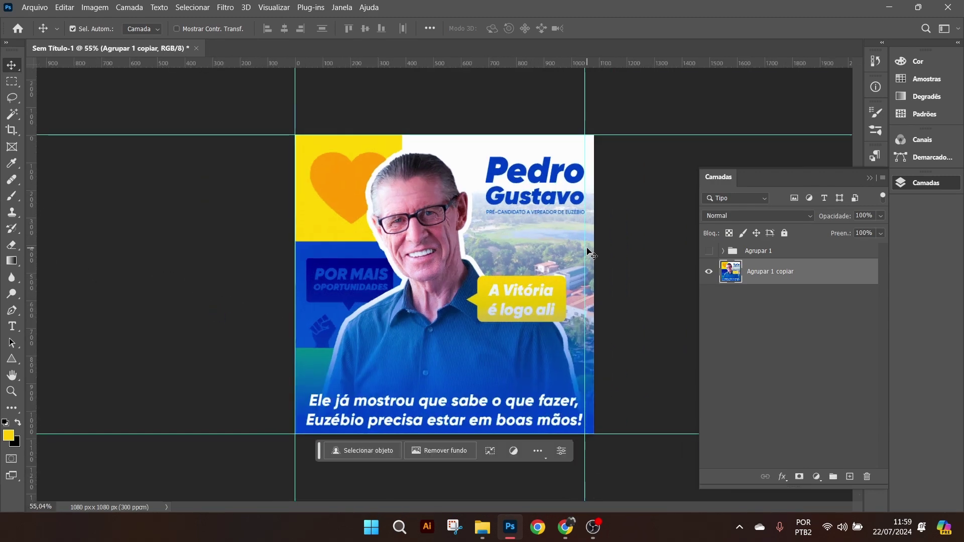
drag(585, 248, 594, 248)
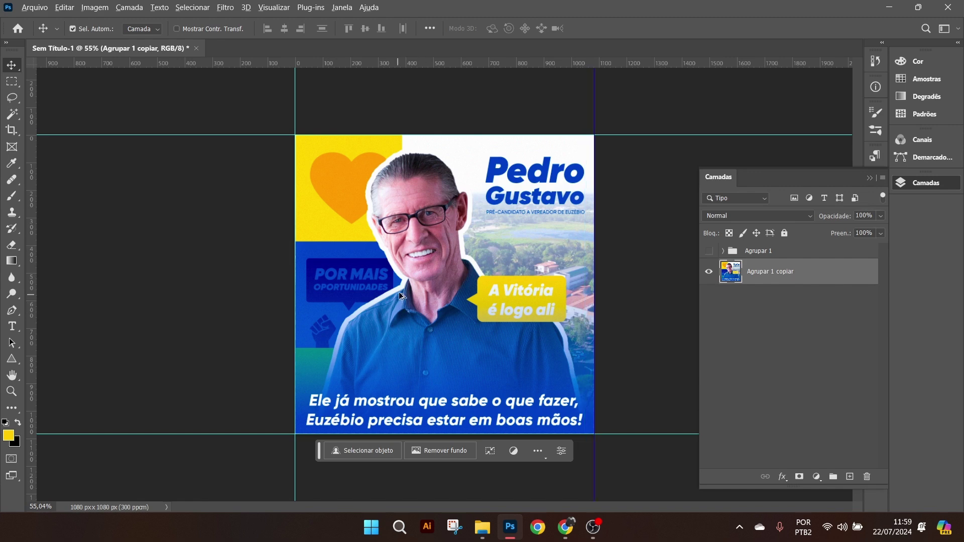
- Collapse the Camadas panel and view the whole finished post
key(ctrl+0)
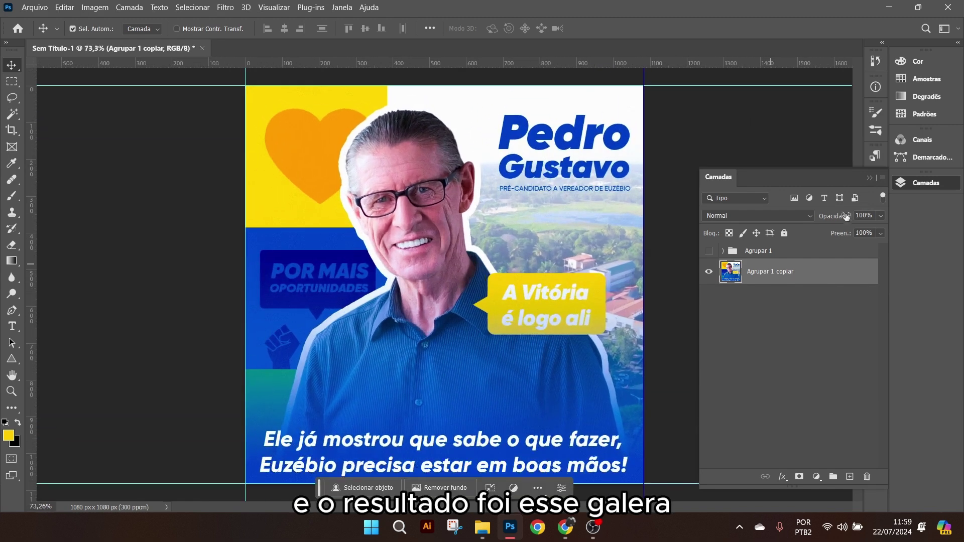
click(870, 177)
click(343, 7)
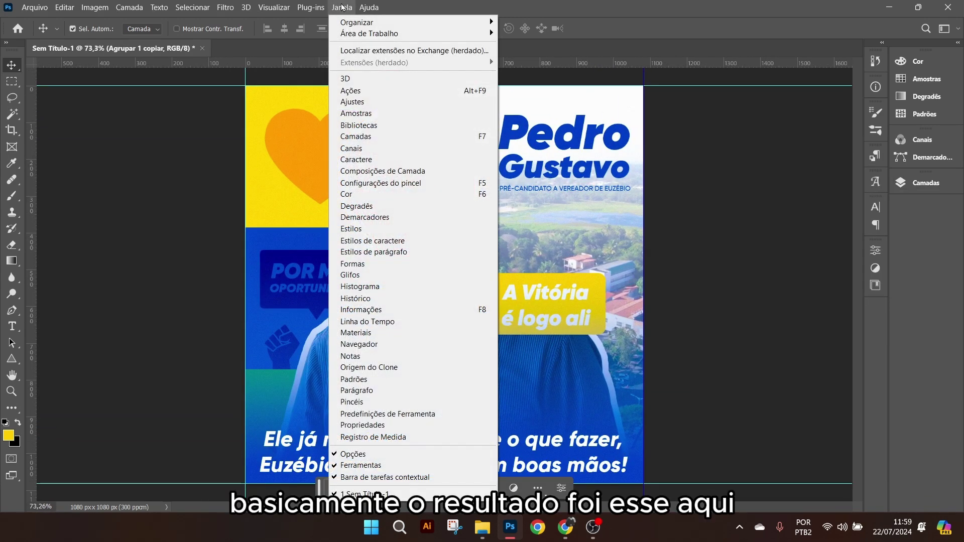
click(276, 6)
scroll(644, 295, down, 1)
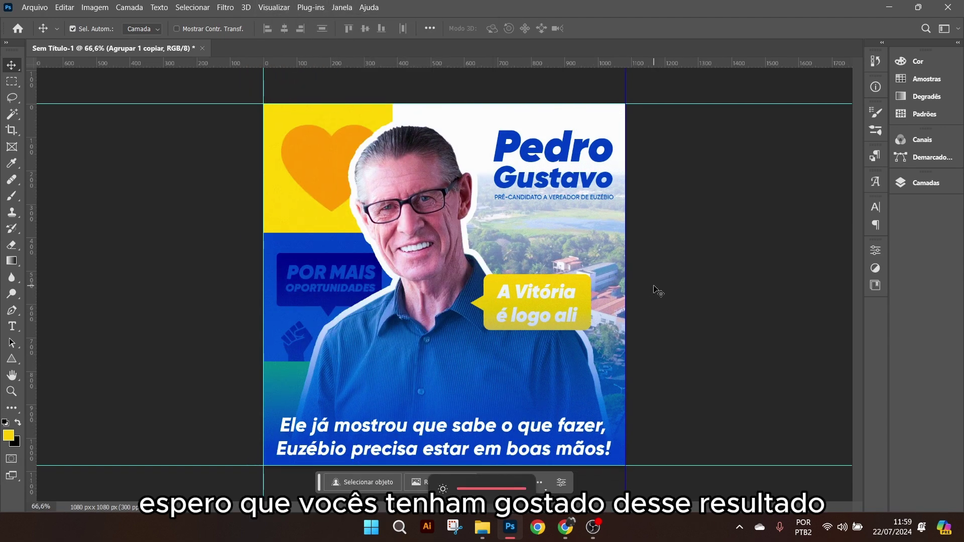